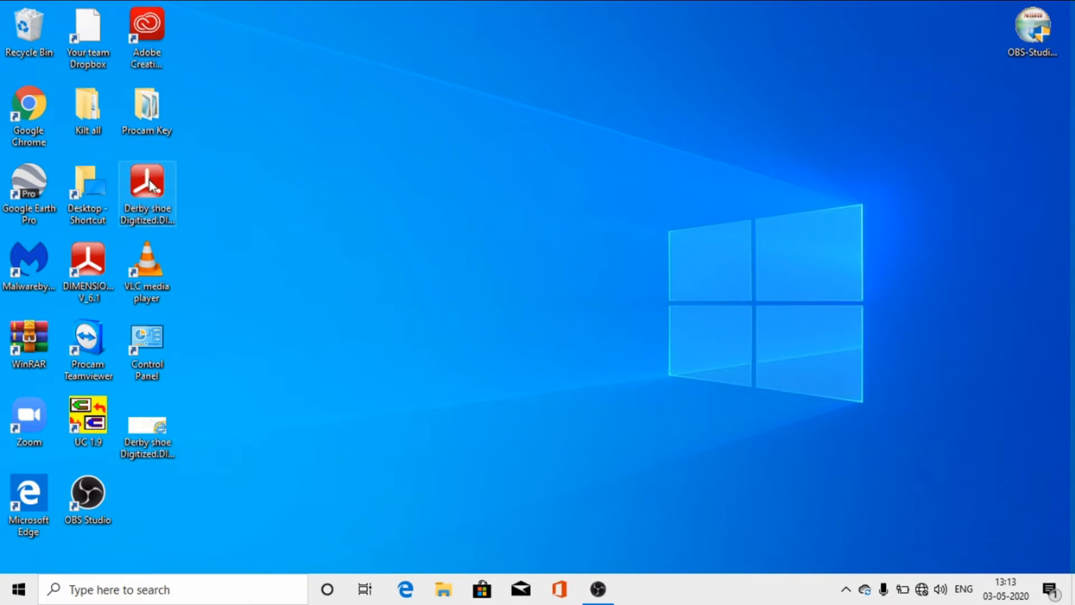
Step: Launch Dimensions 6.1 with the black Office 2007 look and create a new style
click(149, 177)
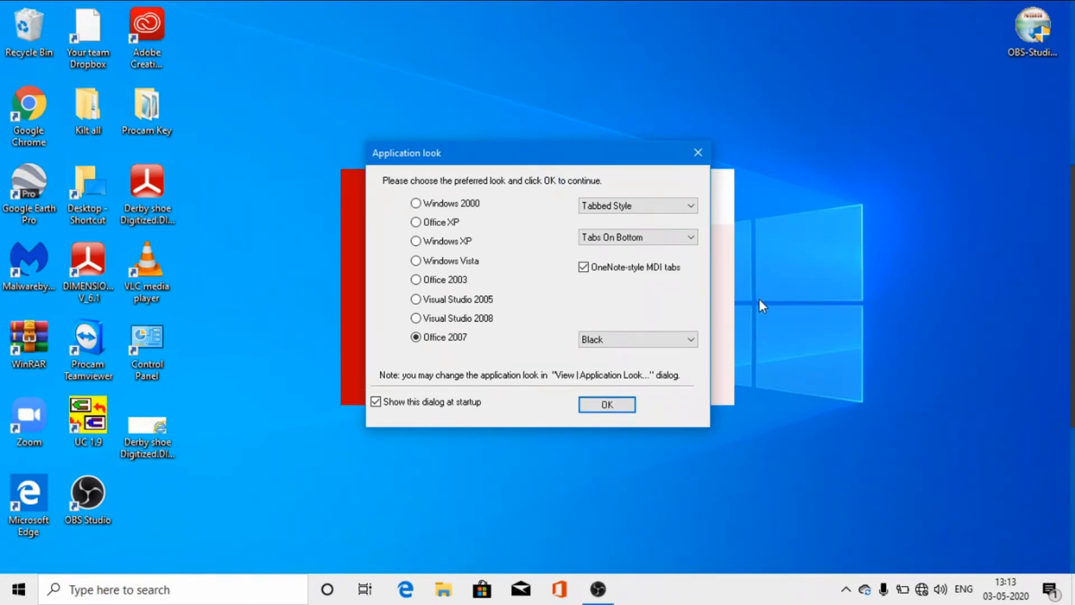
click(593, 405)
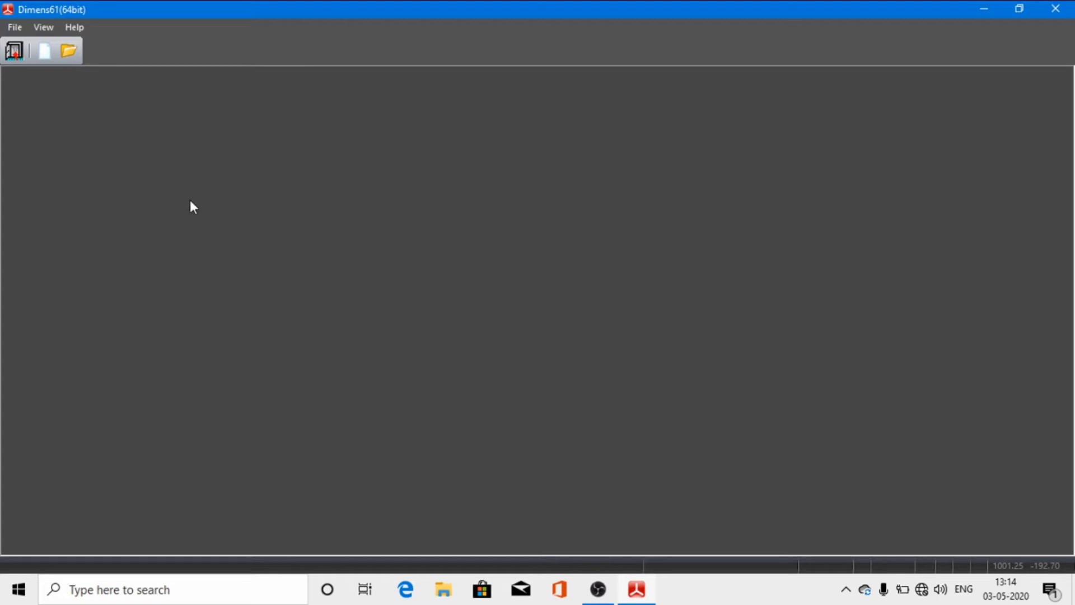
click(15, 31)
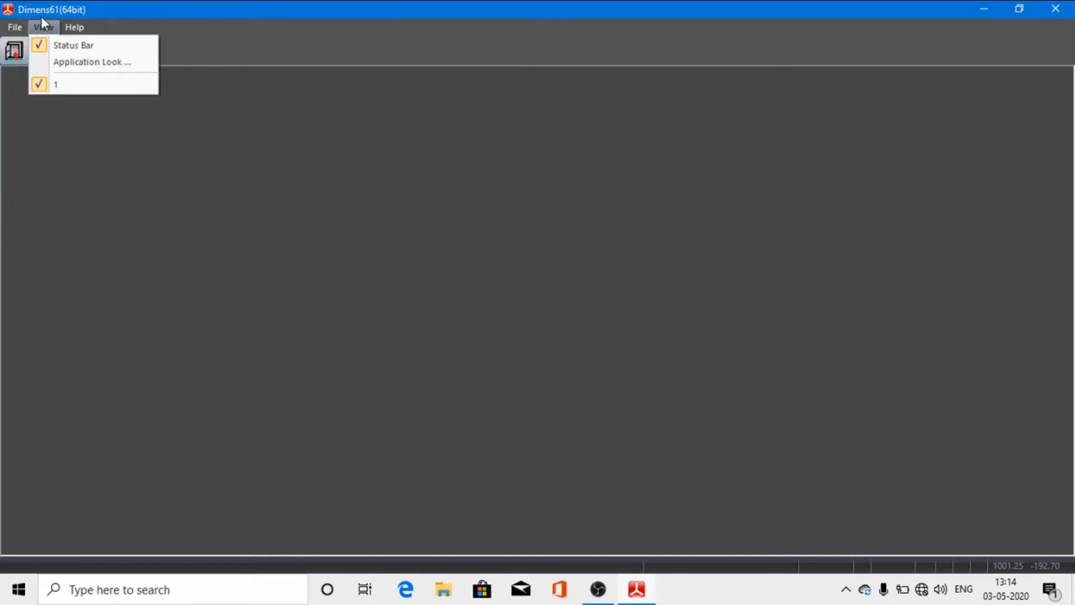
click(17, 33)
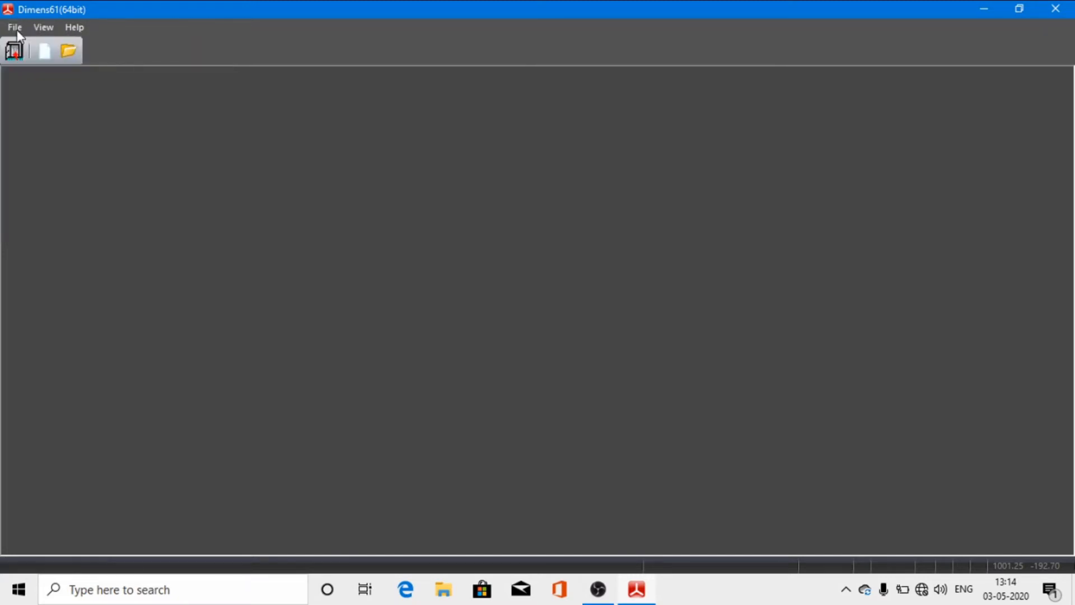
click(16, 28)
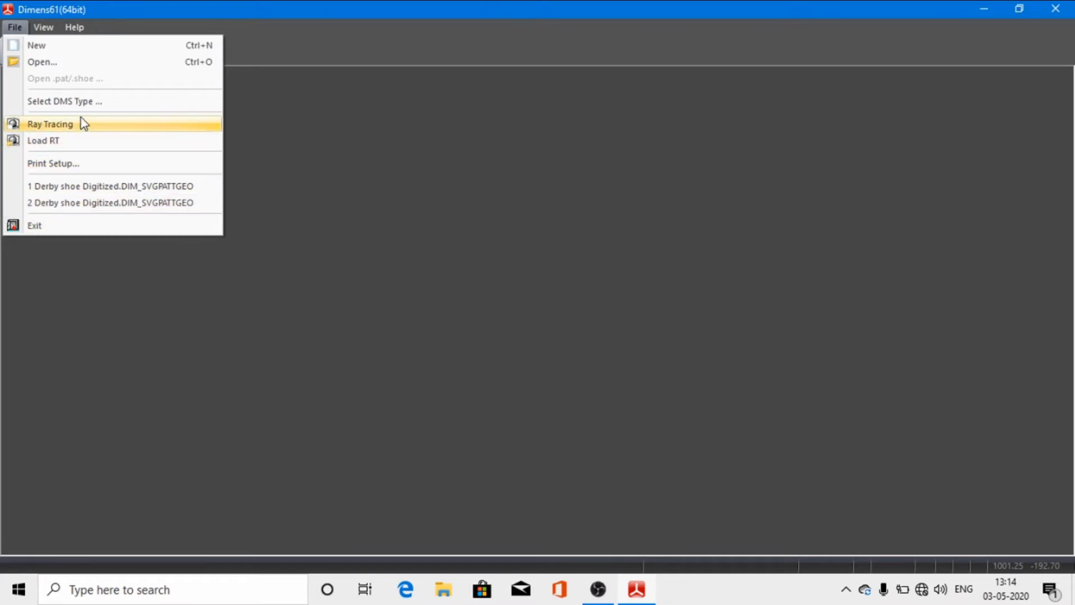
click(37, 51)
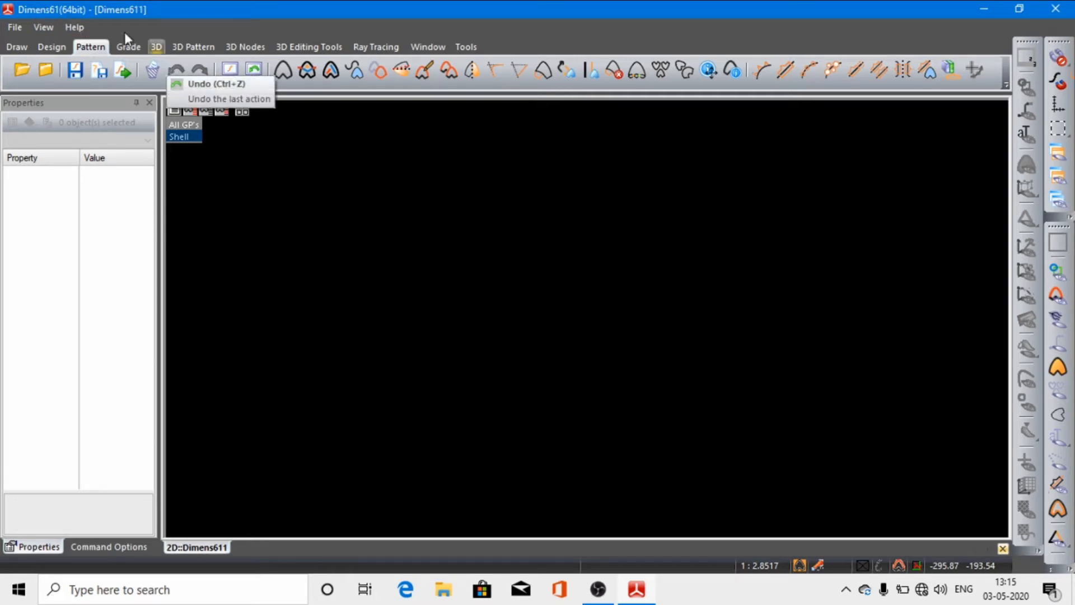
Step: Close the empty style and create another new one with the drawing tools shown
click(15, 28)
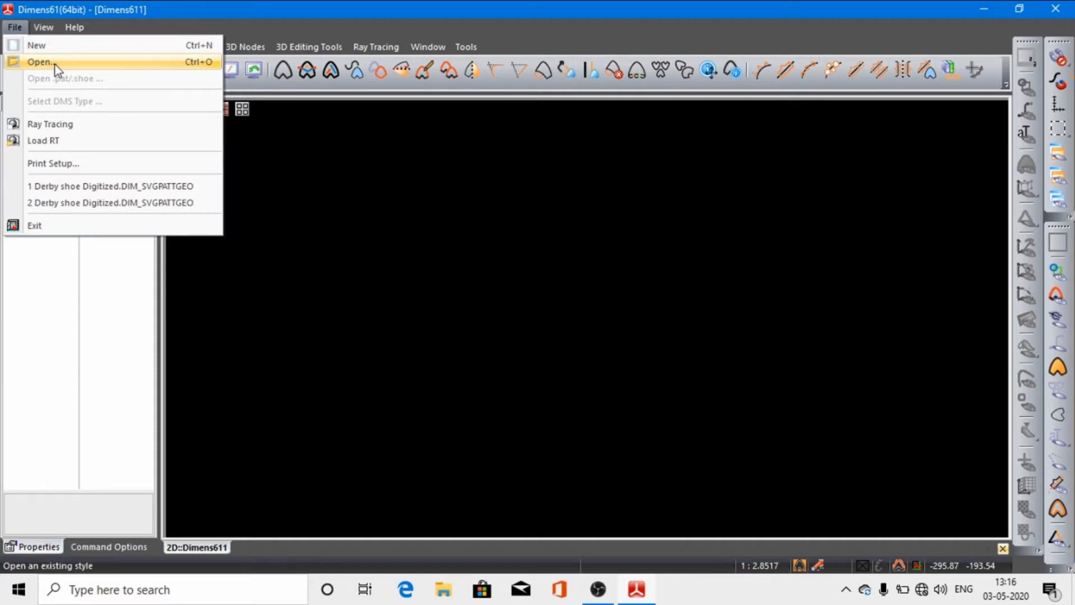
click(11, 28)
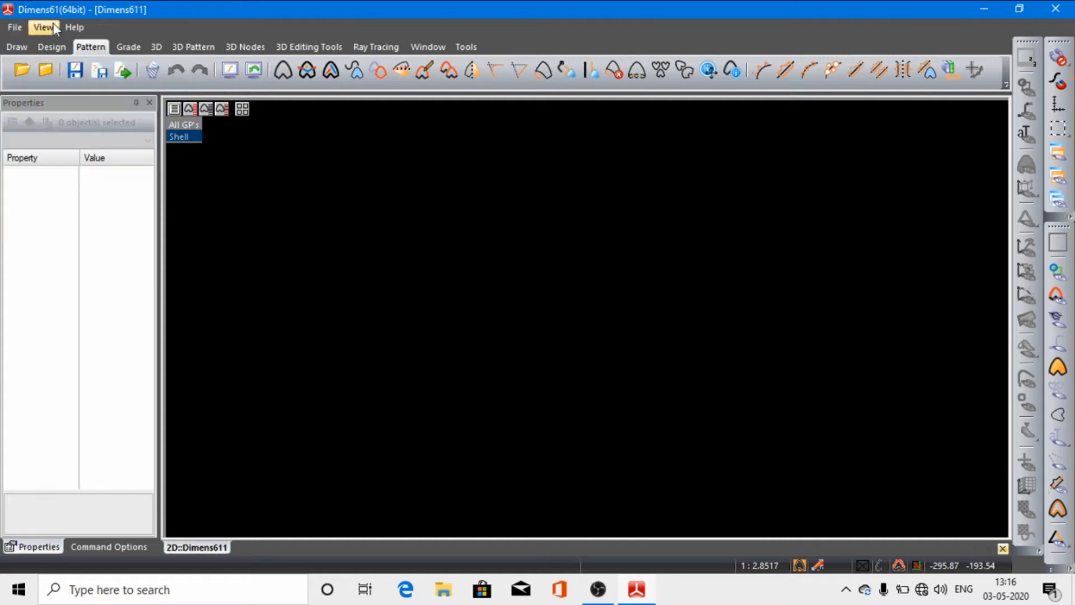
click(16, 51)
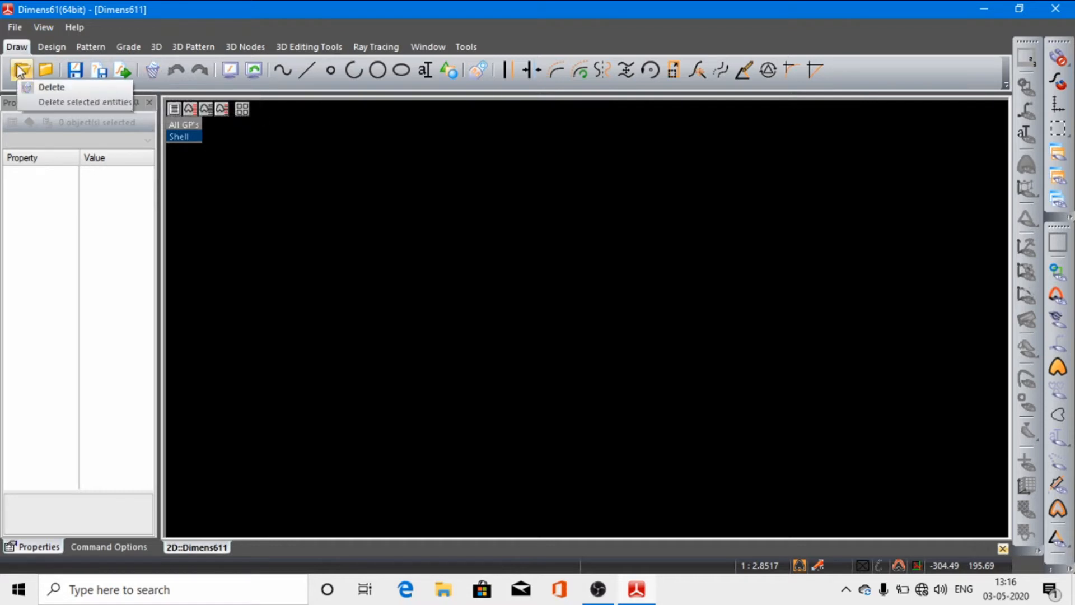
click(45, 72)
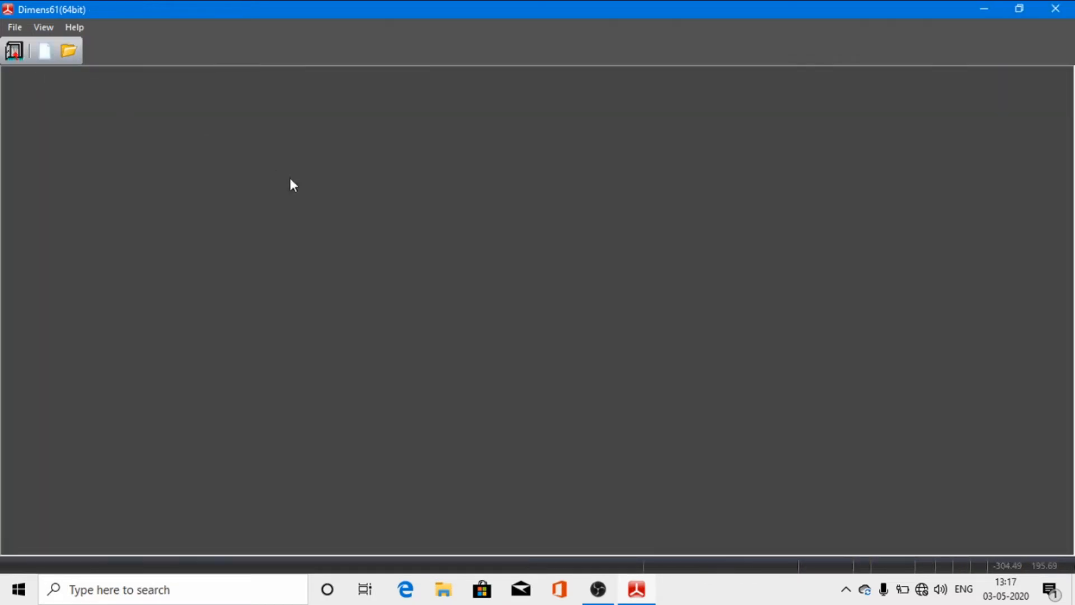
click(14, 27)
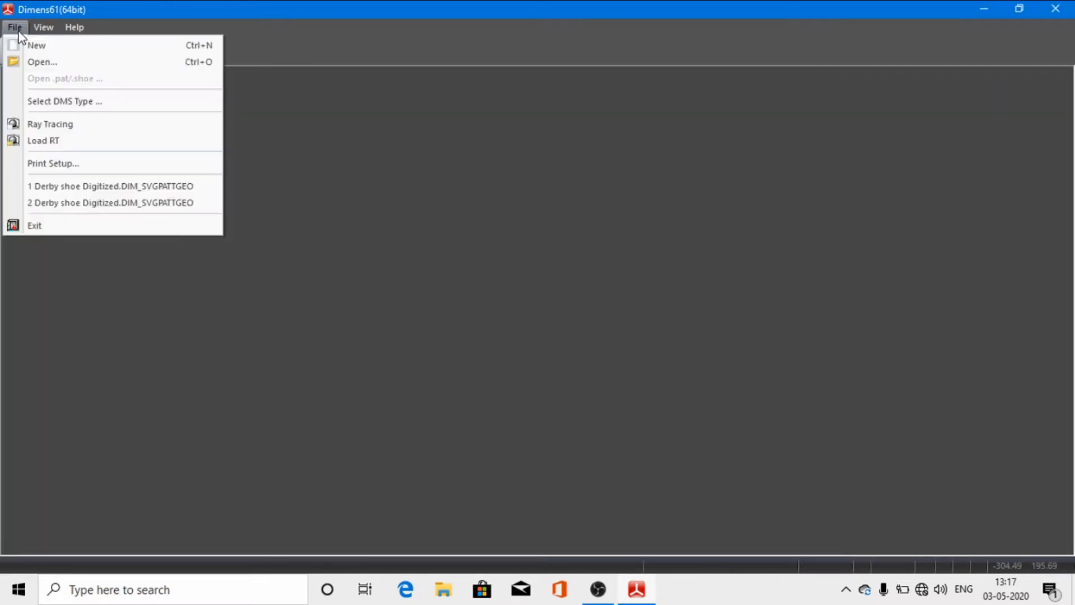
click(32, 46)
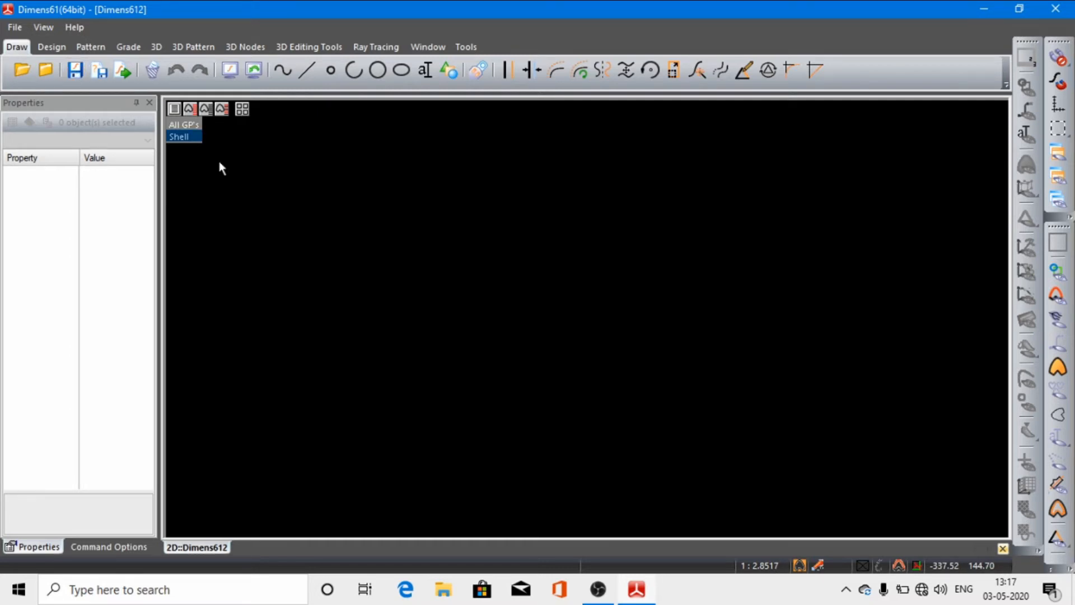
Step: Draw two circles side by side in the upper part of the workspace, each with a radius of about 79
click(375, 68)
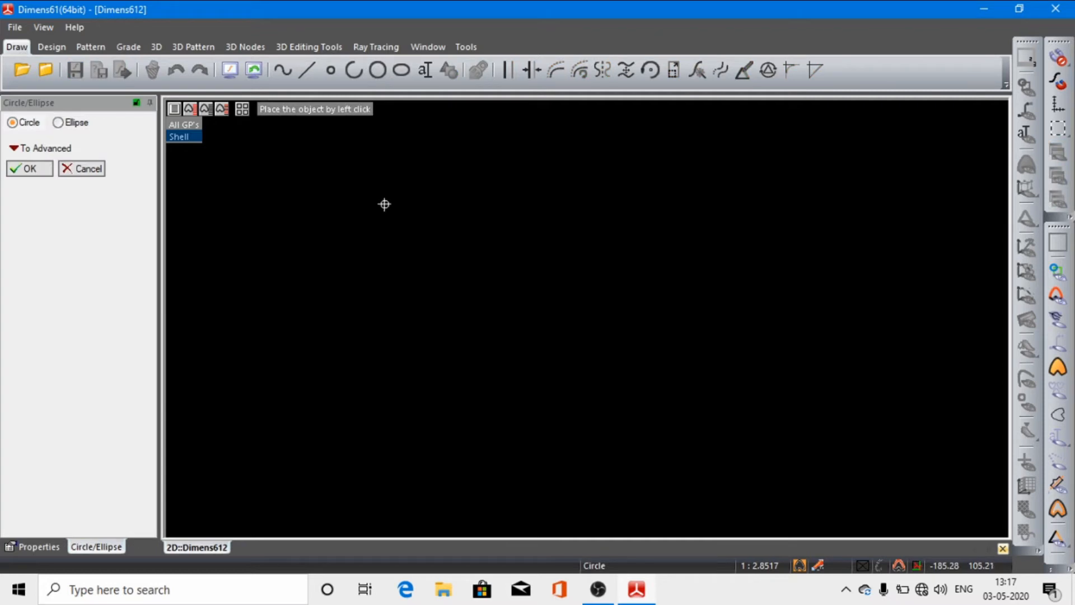
click(384, 204)
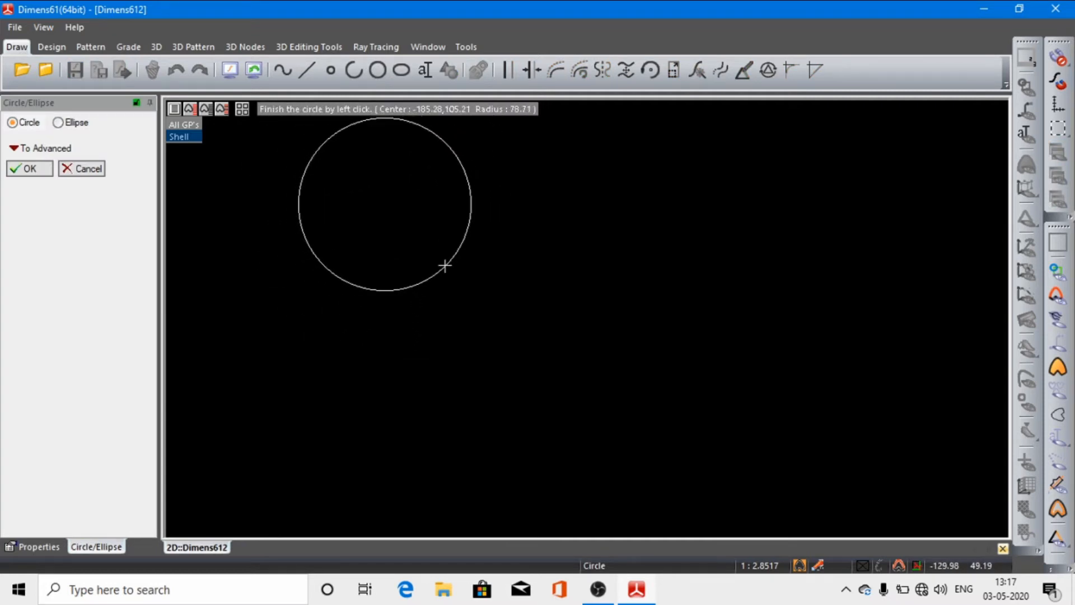
click(445, 265)
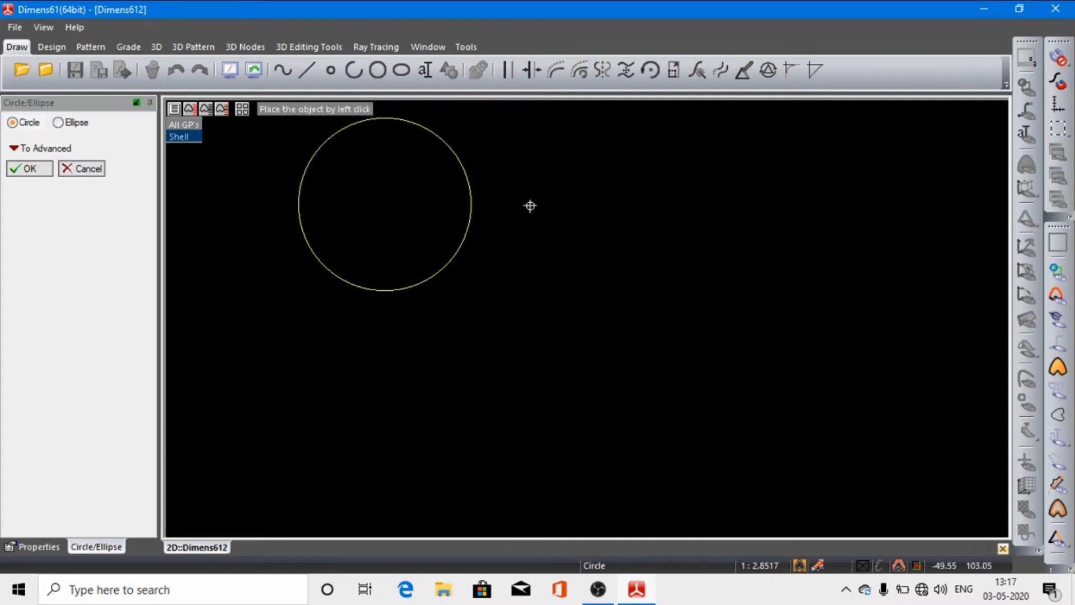
click(558, 223)
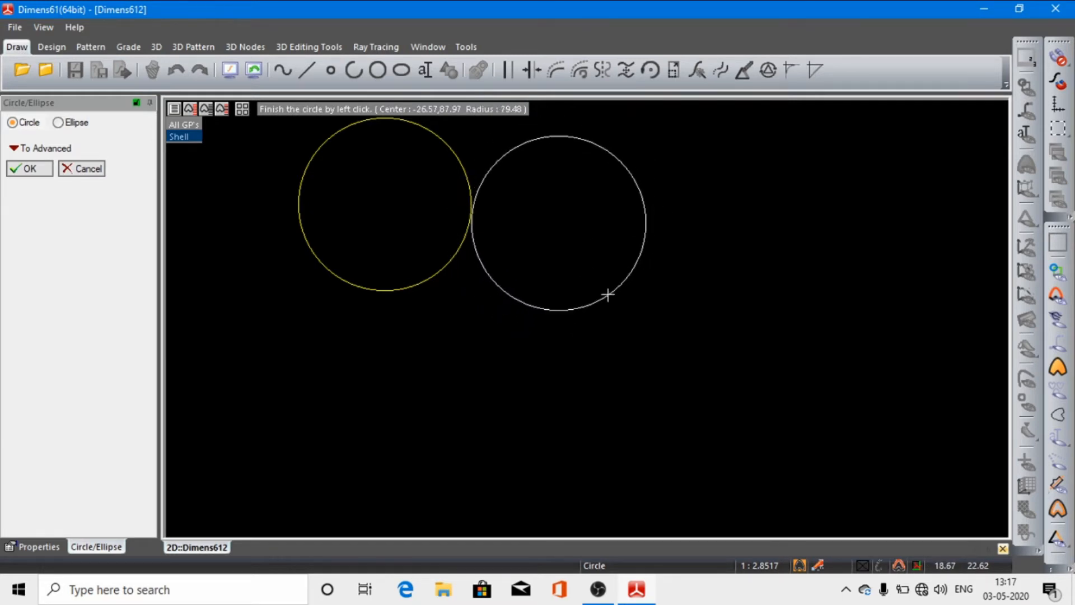
click(607, 295)
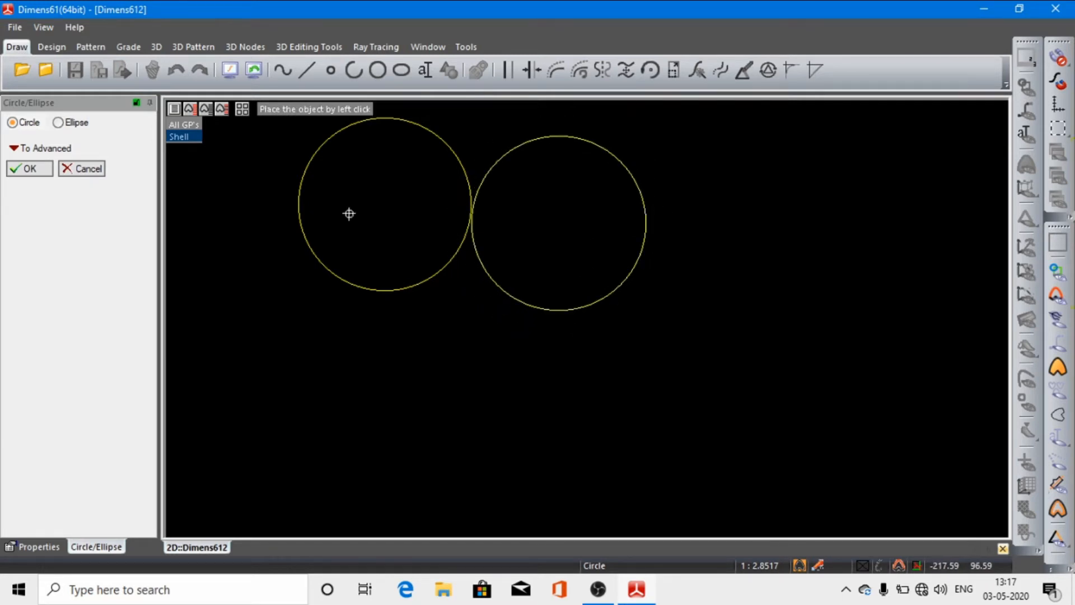
click(40, 169)
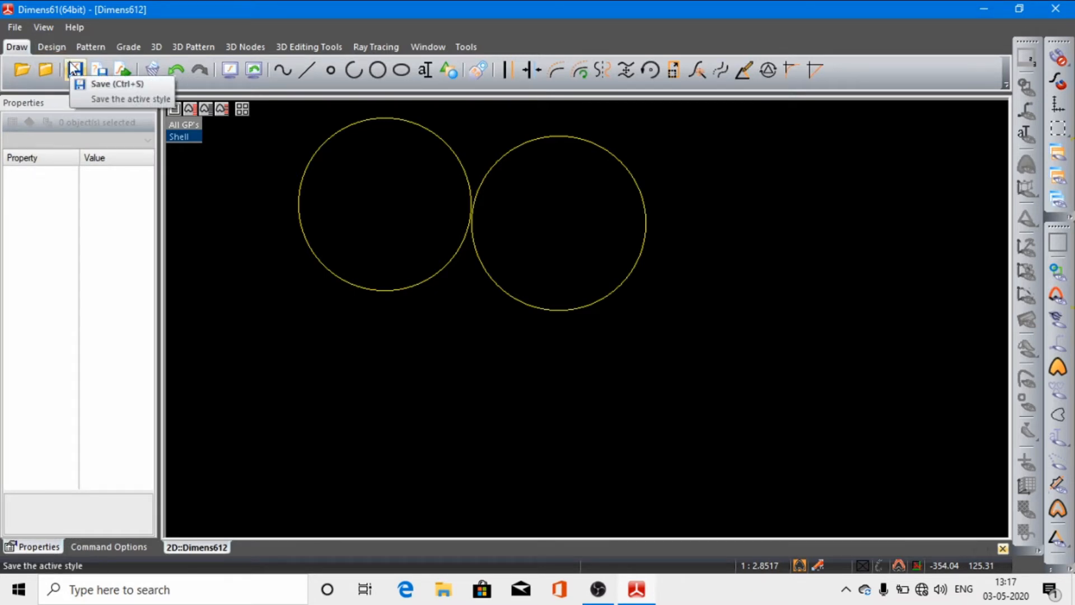
click(73, 69)
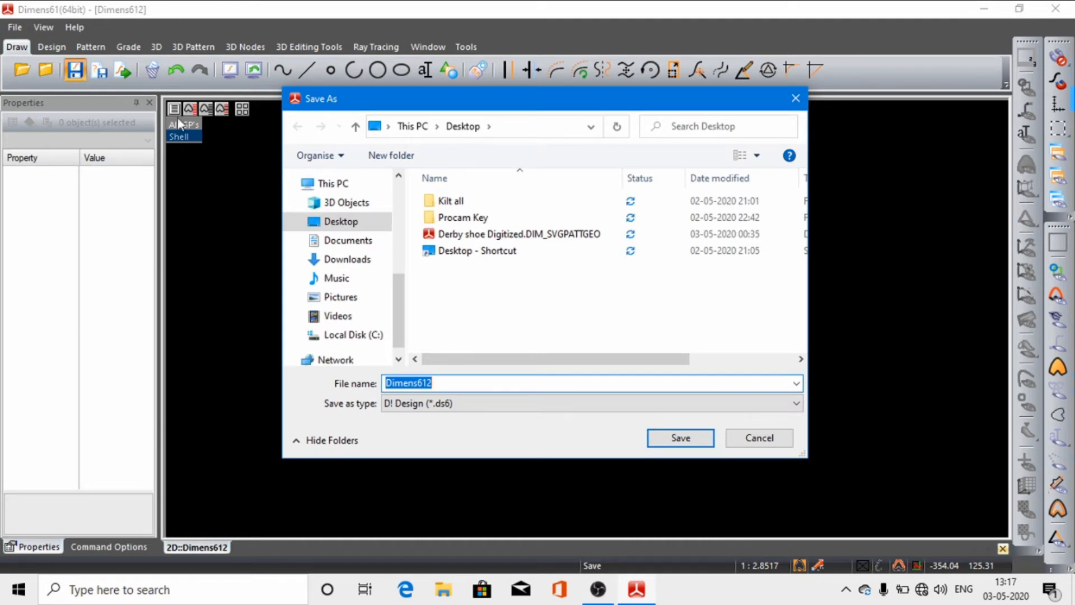
click(355, 222)
click(351, 244)
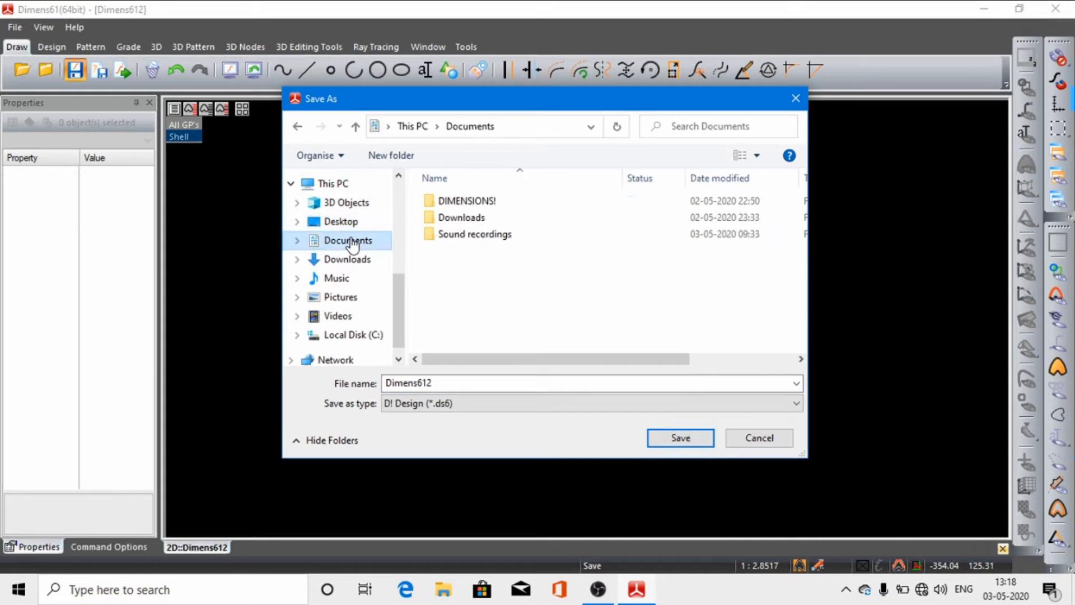
click(356, 267)
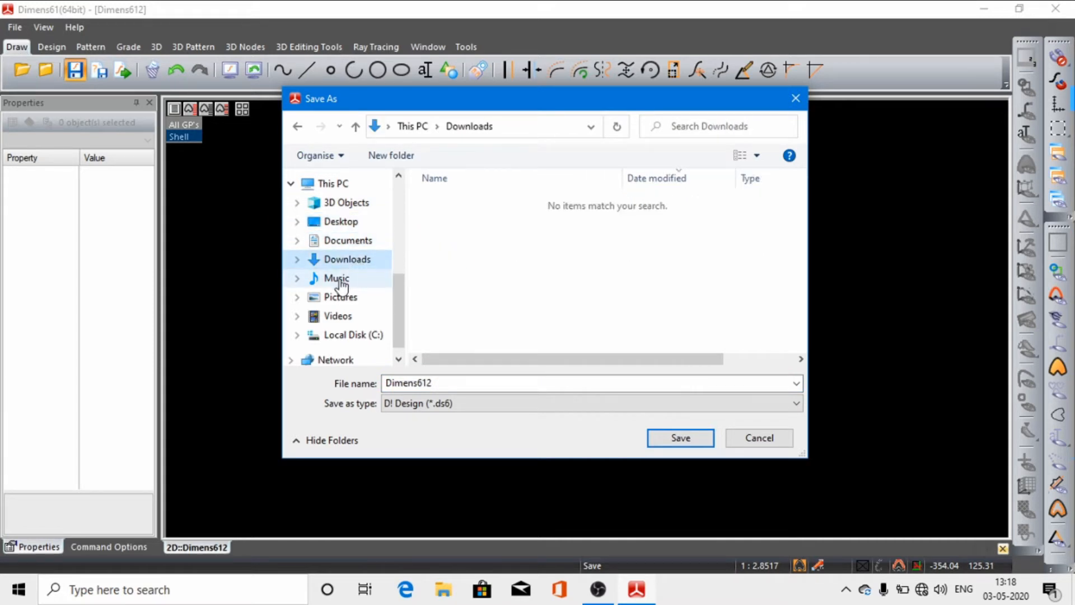
click(343, 283)
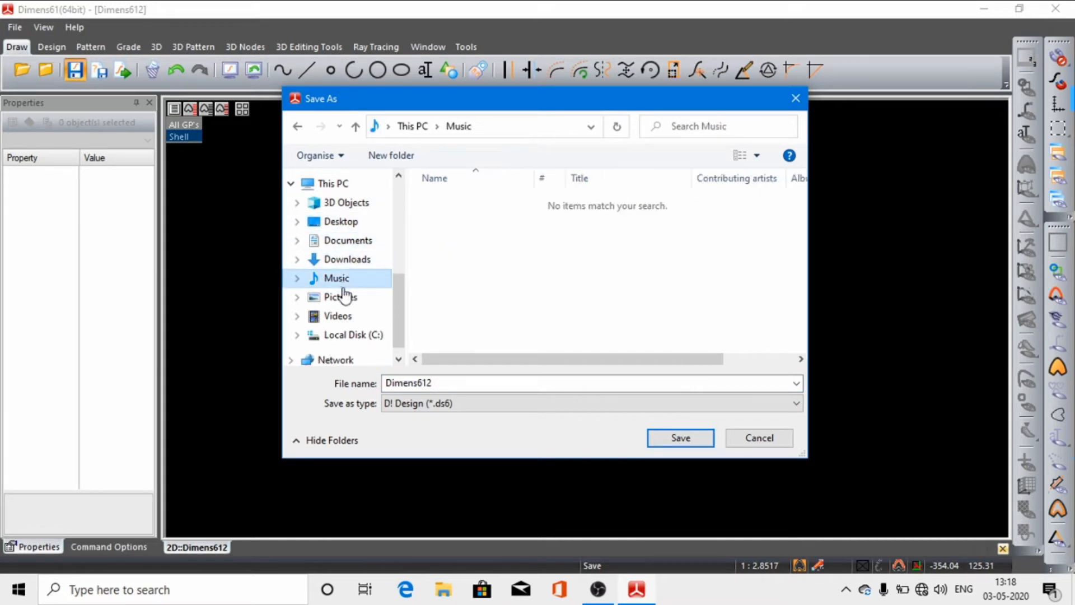
click(353, 202)
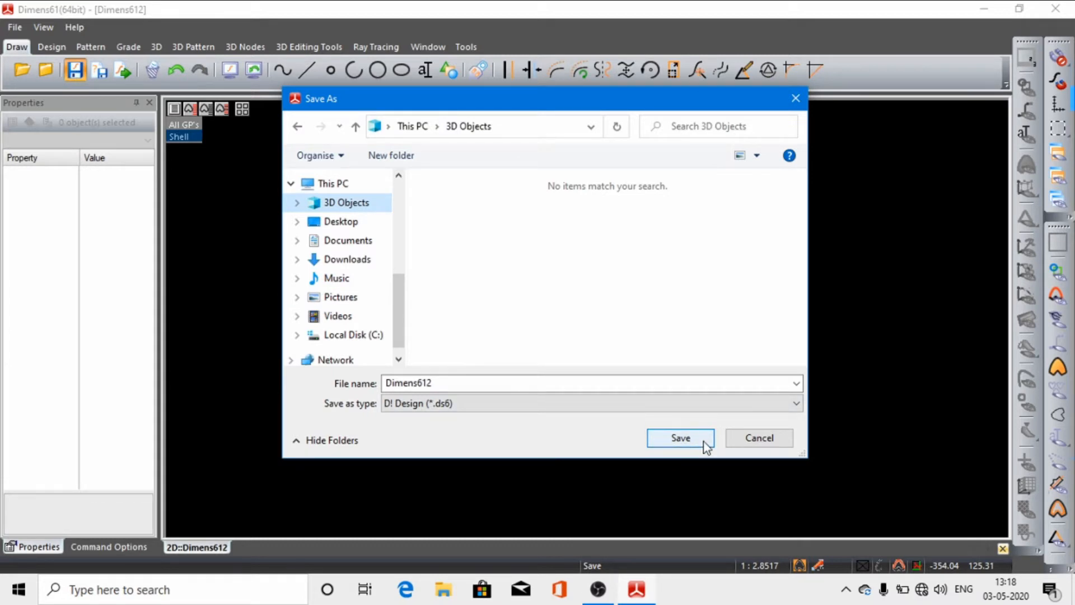
click(759, 439)
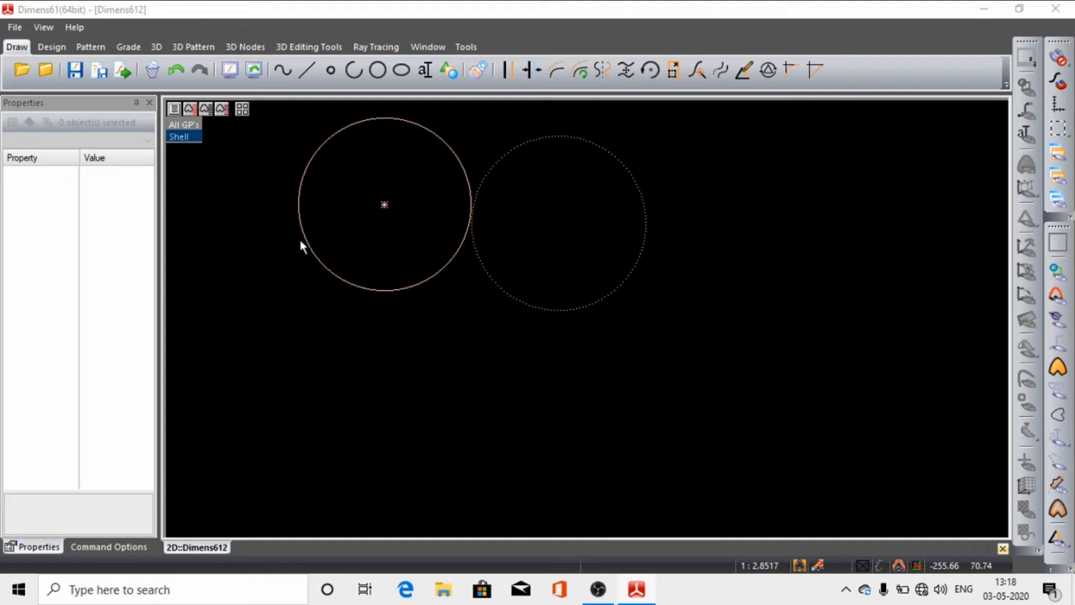
Step: Open the SVG file Derby shoe Digitized.DIM_SVGPATTGEO from the Desktop and fit the whole shoe drawing to the screen
click(300, 244)
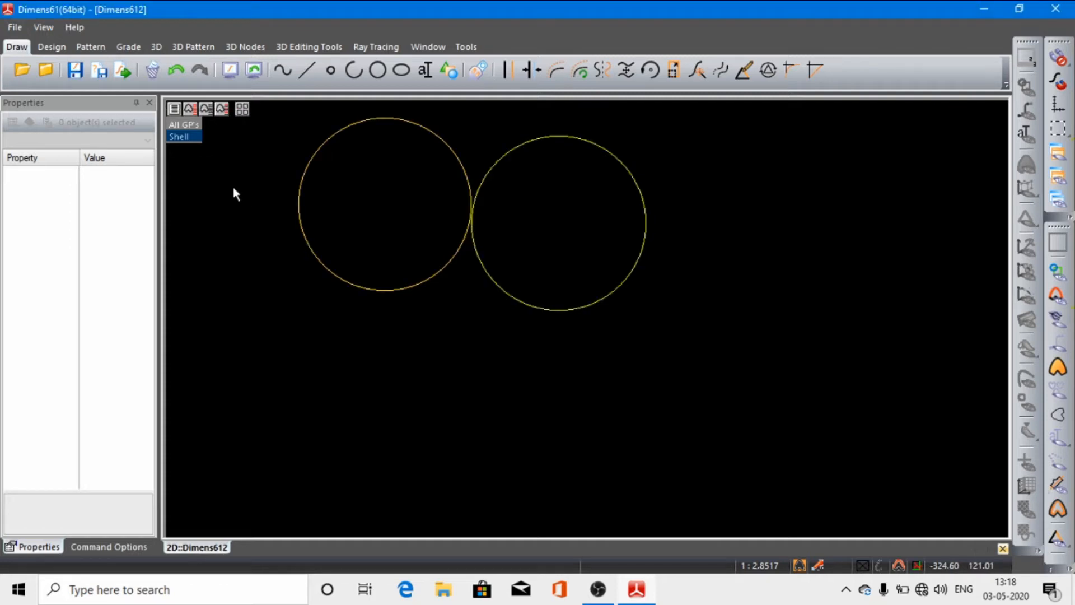
click(25, 69)
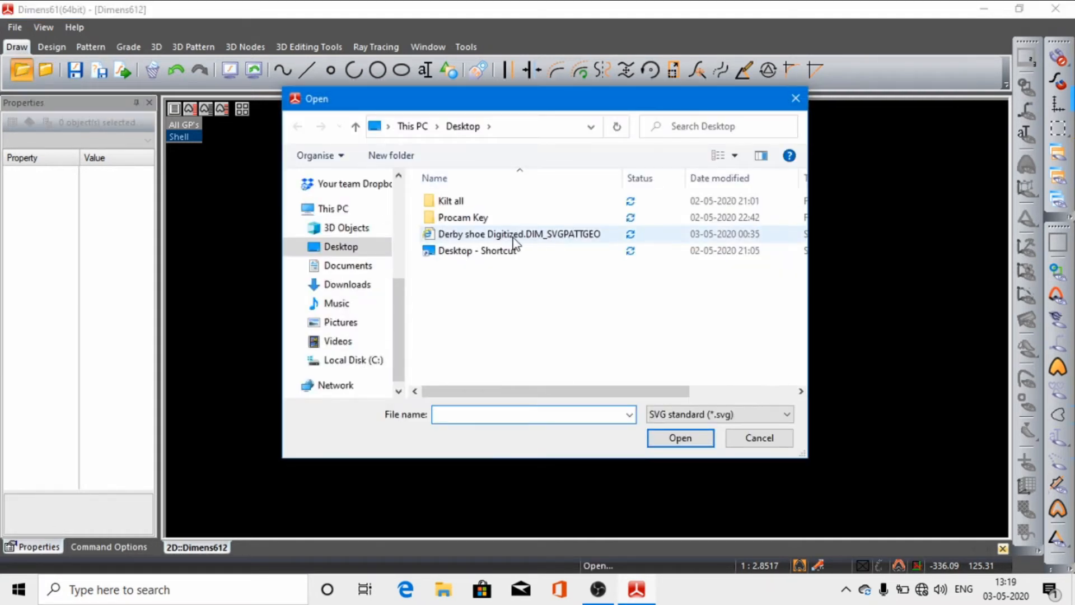
click(514, 239)
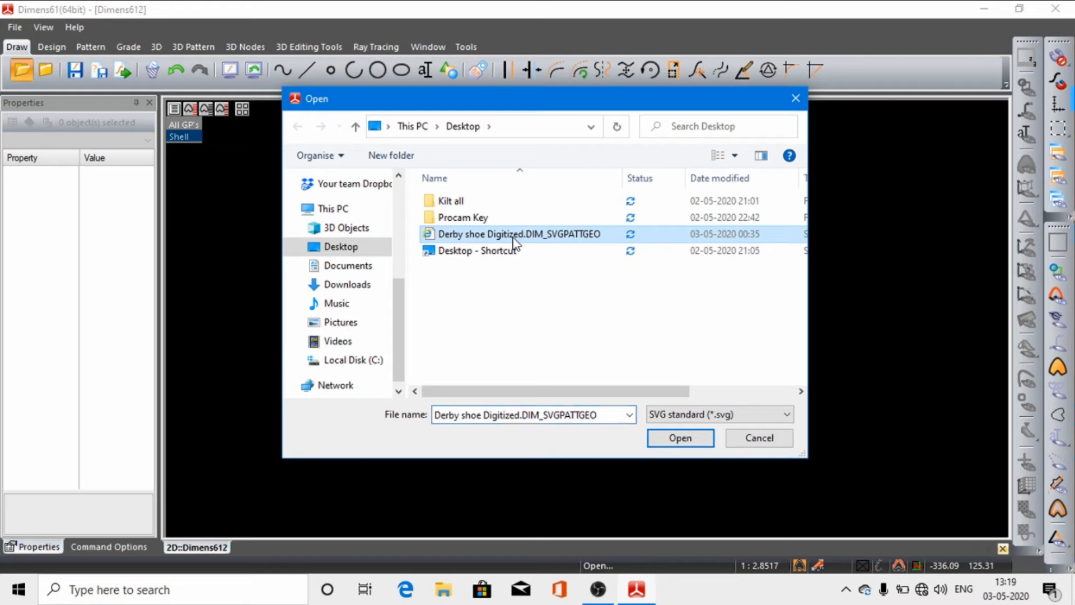
click(678, 439)
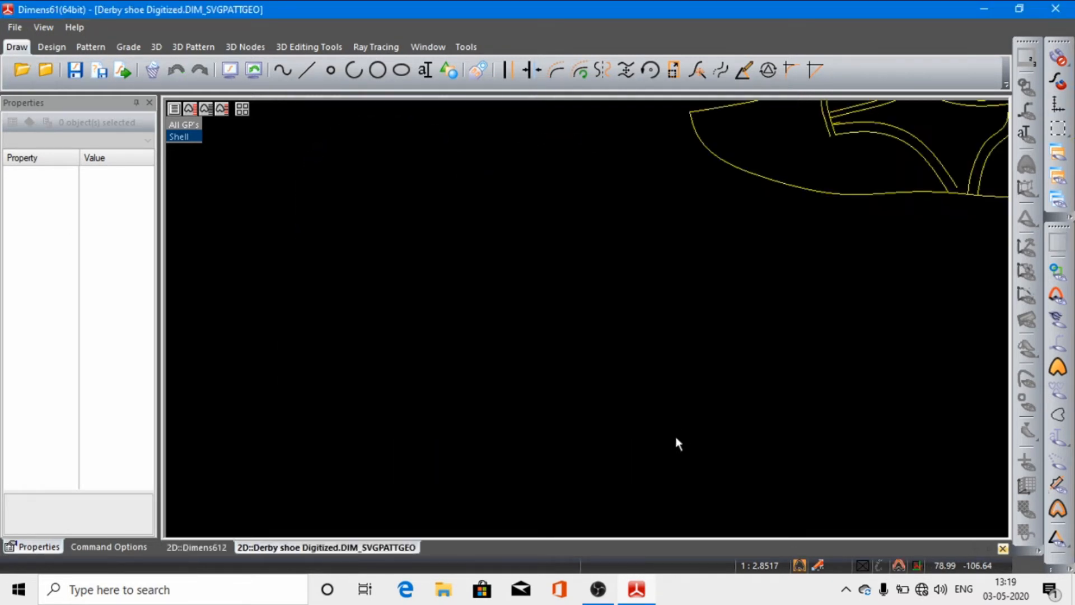
click(230, 71)
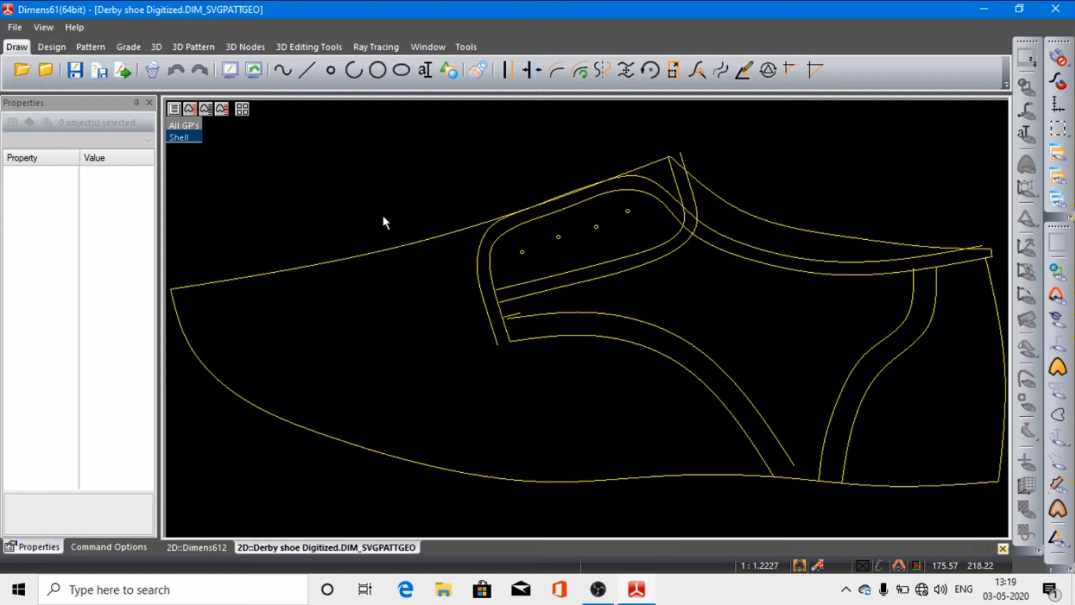
click(127, 71)
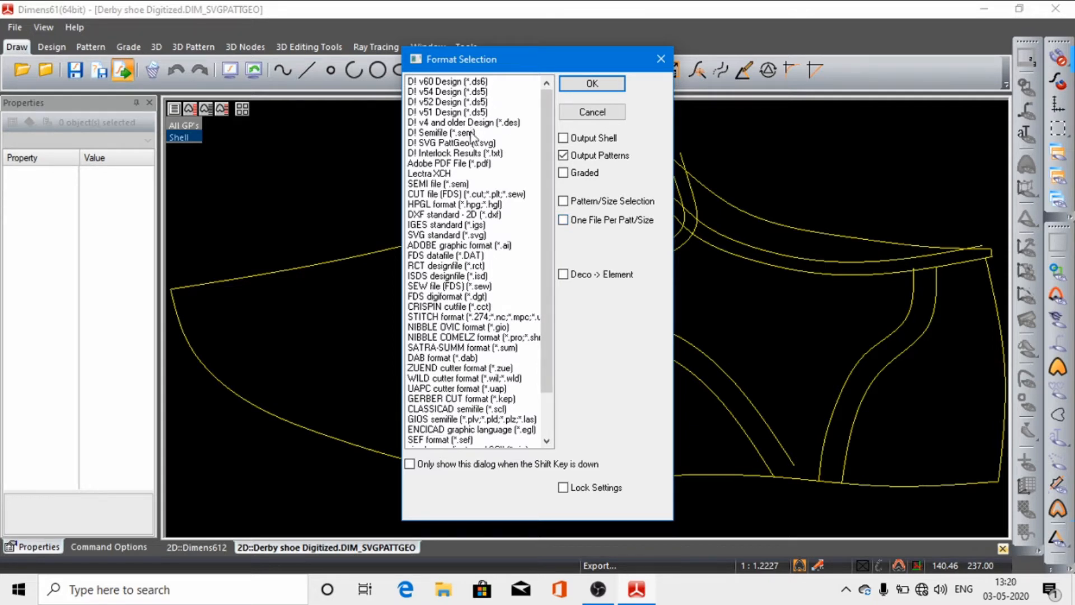
click(462, 235)
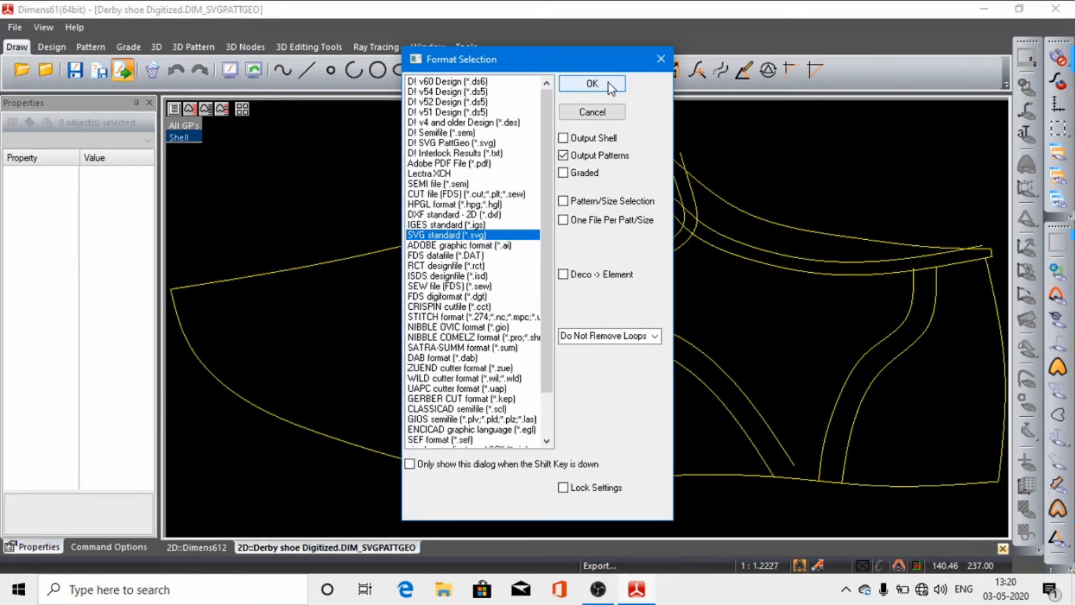
click(592, 84)
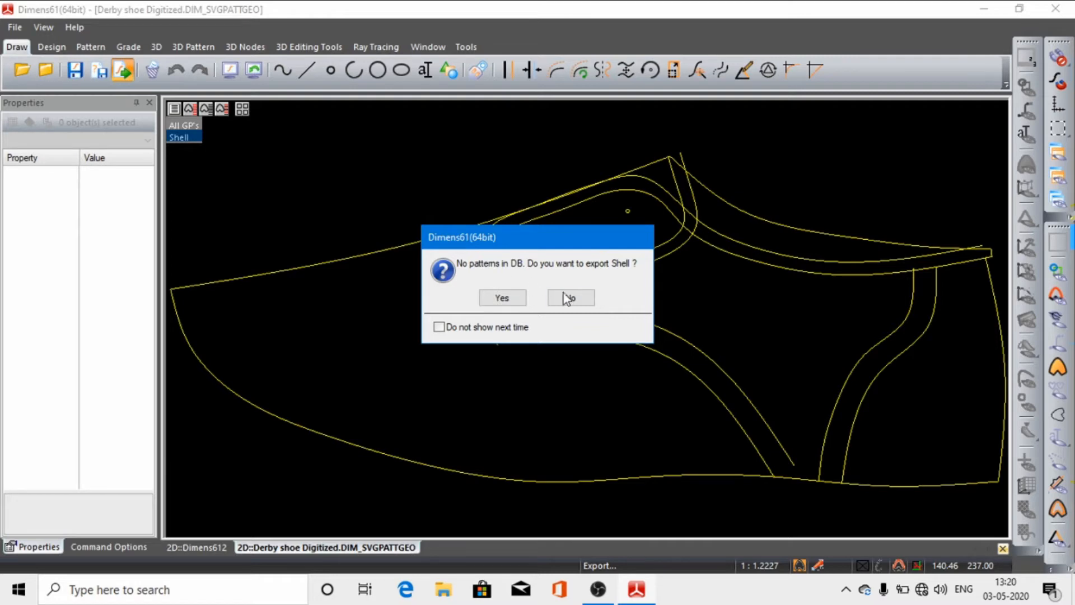
click(509, 298)
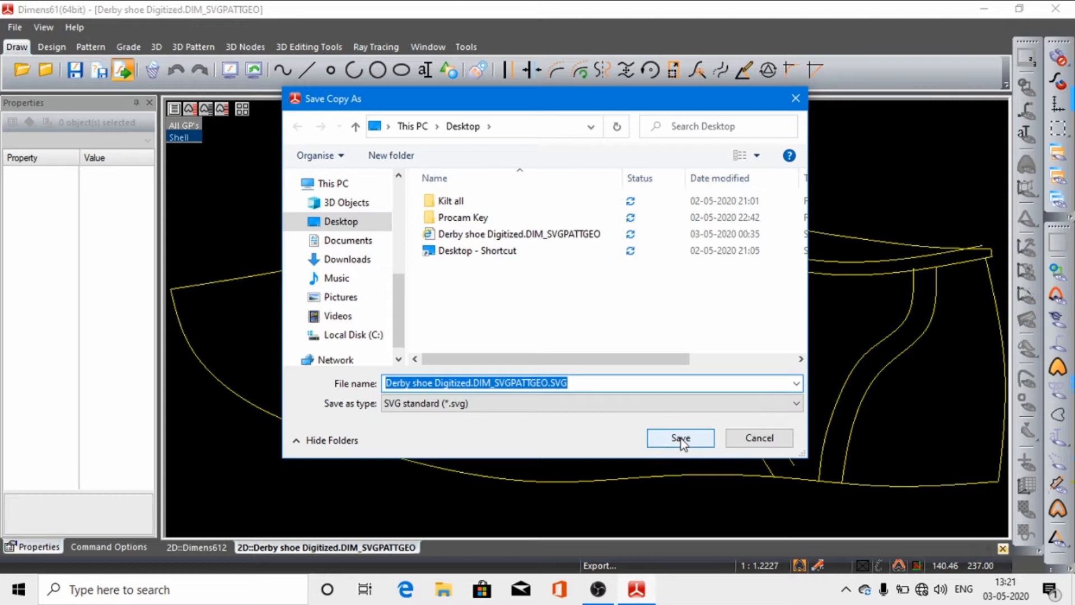
click(768, 439)
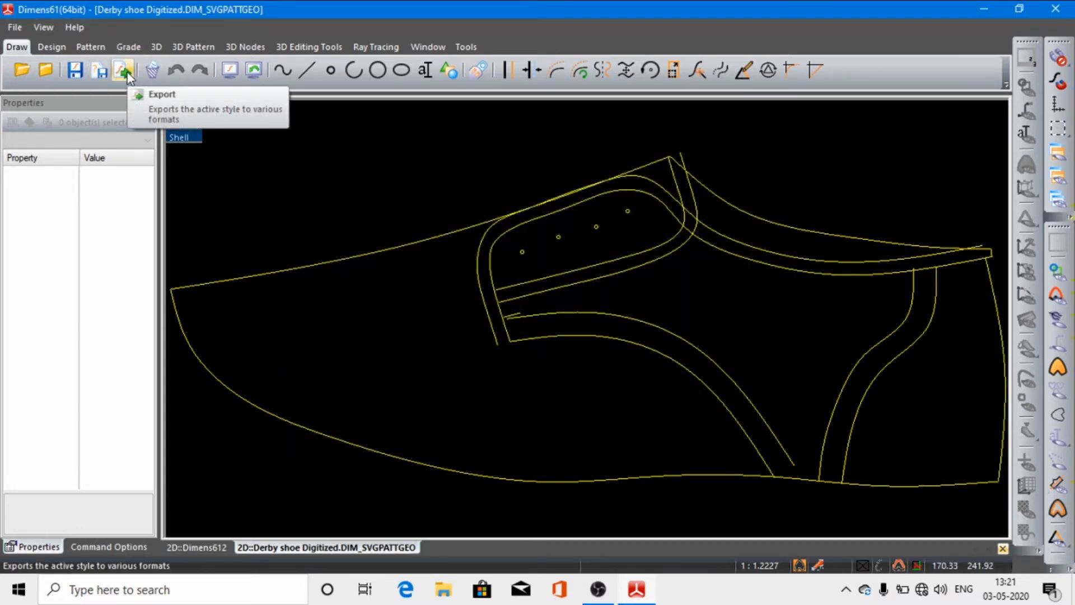
Step: Switch to the style Dimens612 and delete the left one of the two circles
click(197, 548)
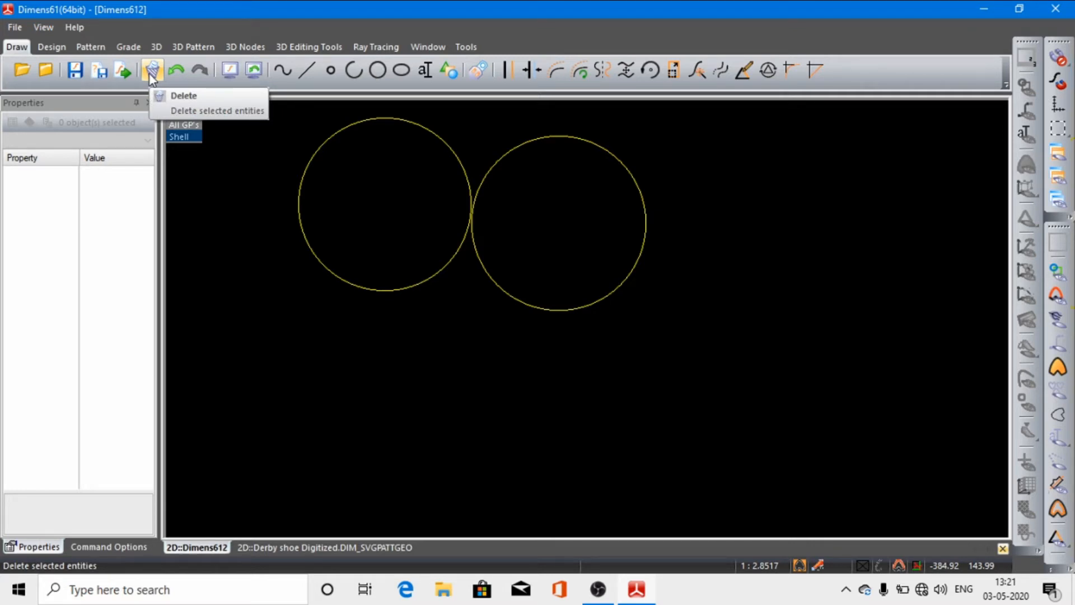
click(314, 155)
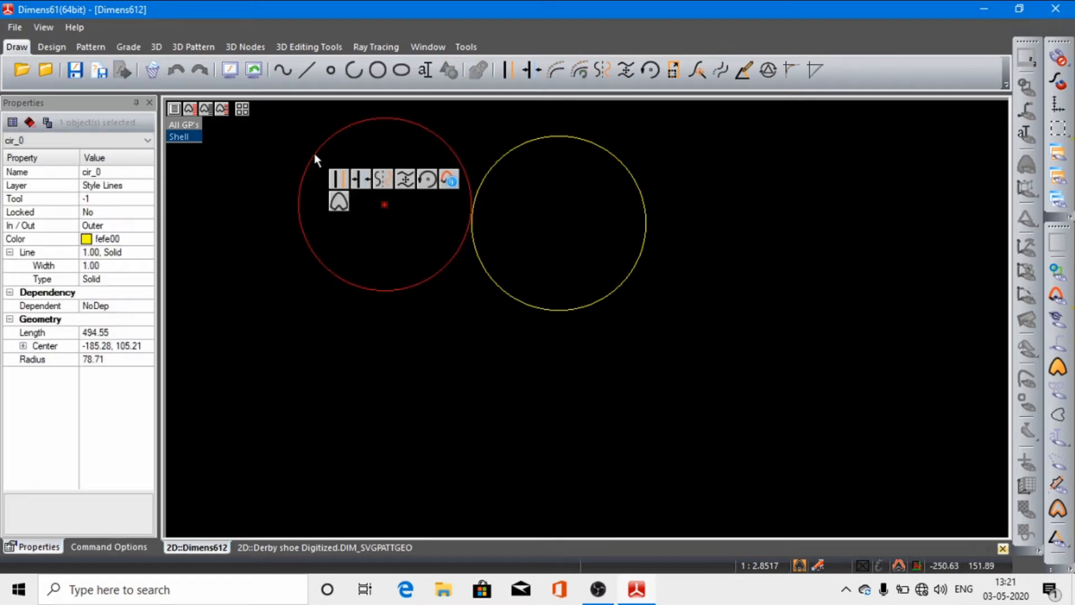
click(151, 69)
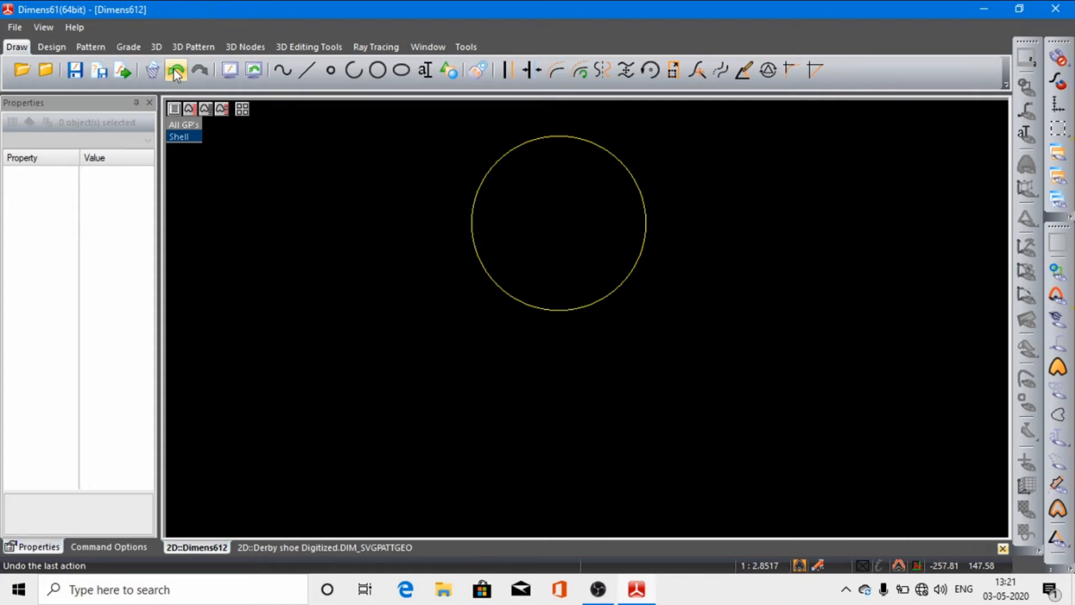
Step: Undo and redo the deletion of the left circle several times, ending with it deleted
click(175, 71)
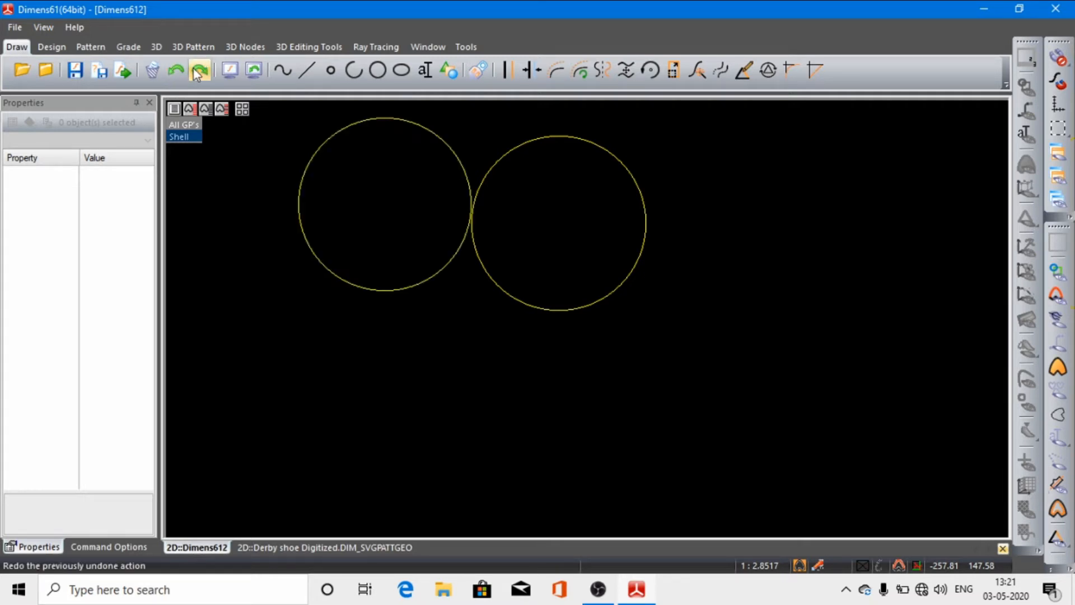
click(197, 71)
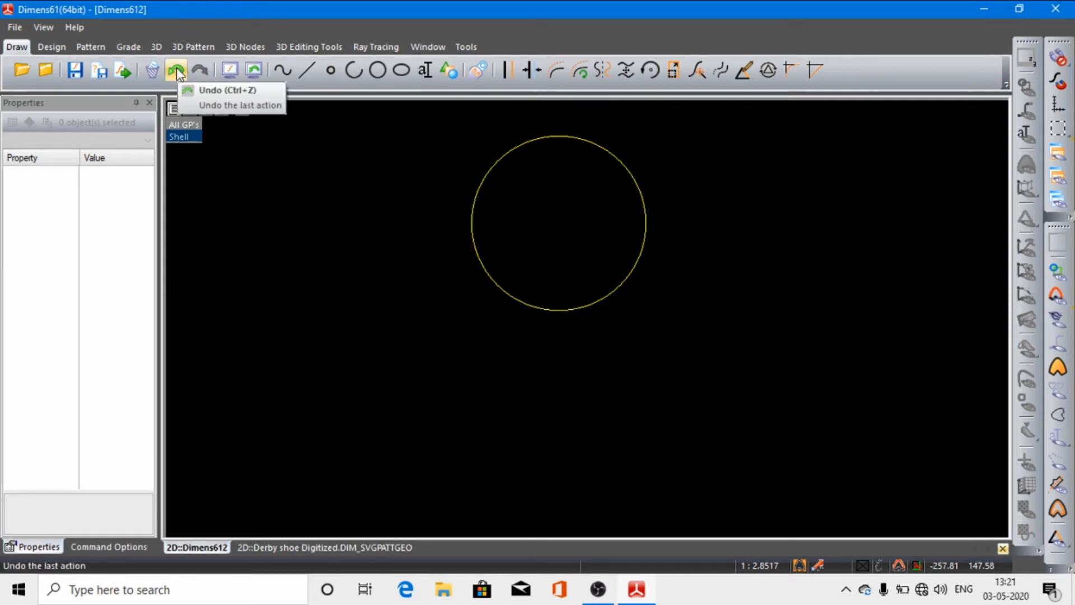
click(177, 69)
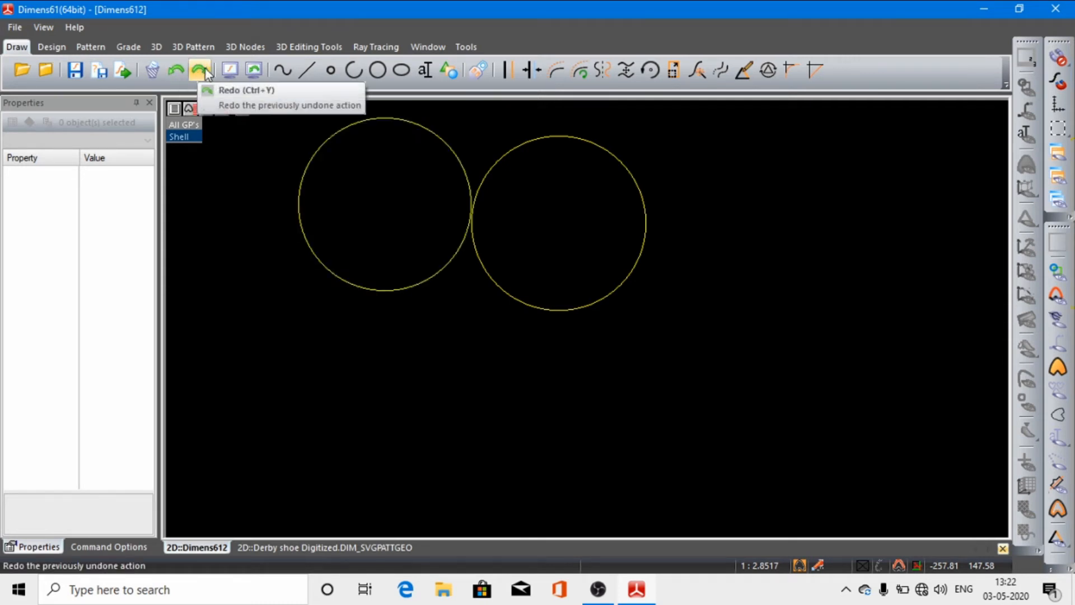
click(204, 70)
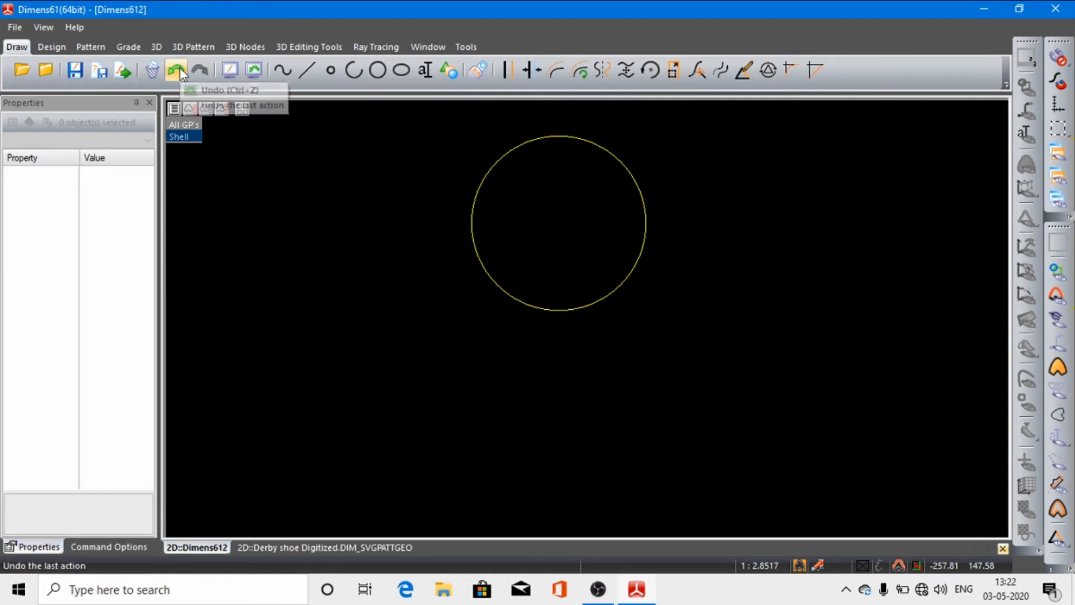
click(178, 68)
click(204, 69)
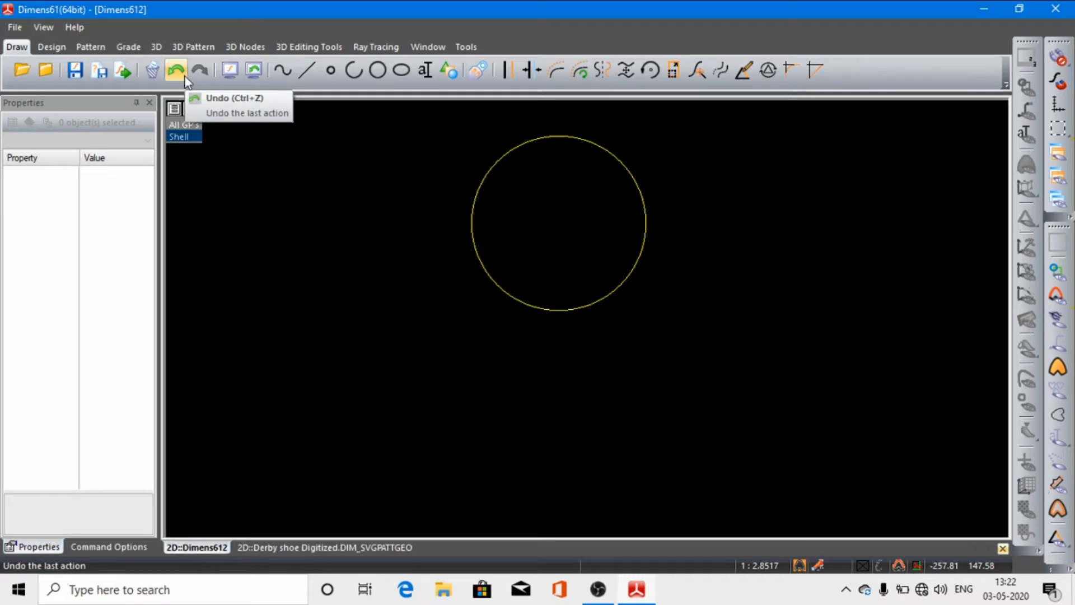
Step: Draw an open arc with a radius of about 51 left of the circle and a smaller one right of it, all fitted to the screen
click(229, 71)
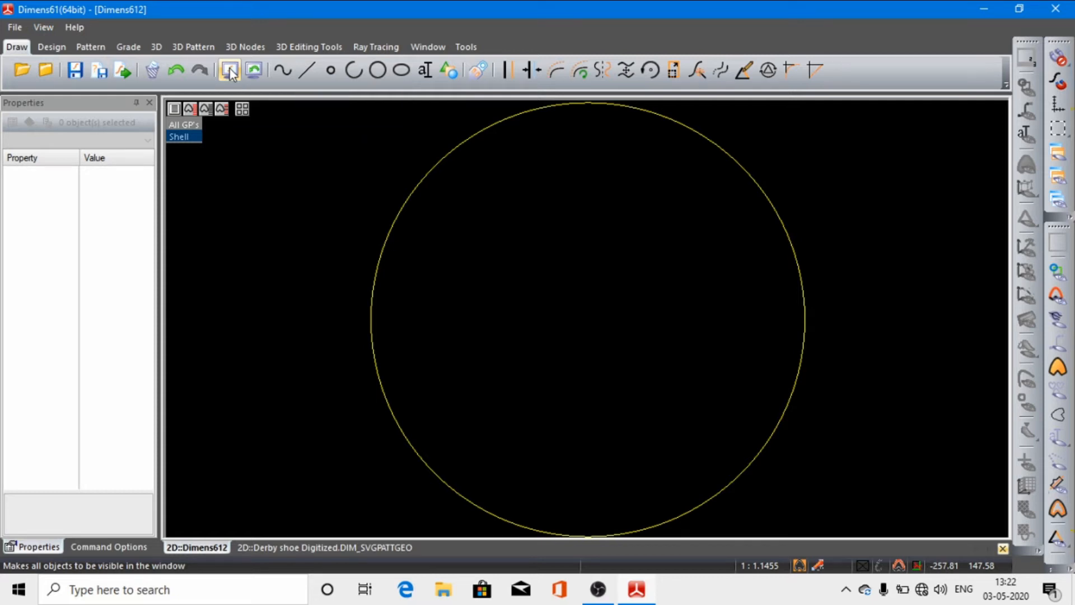
click(367, 72)
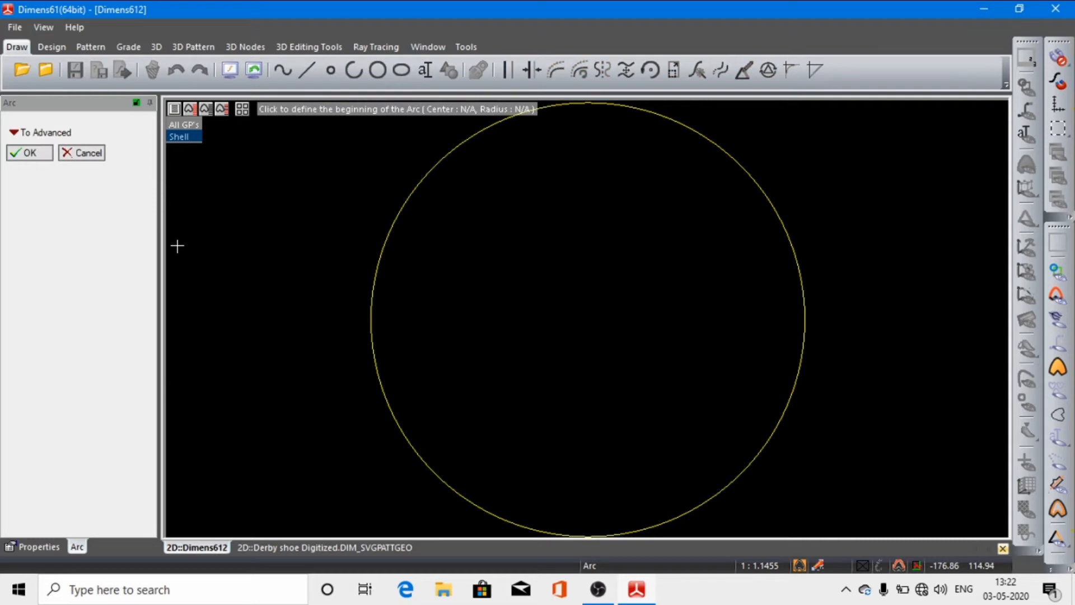
click(177, 245)
click(209, 255)
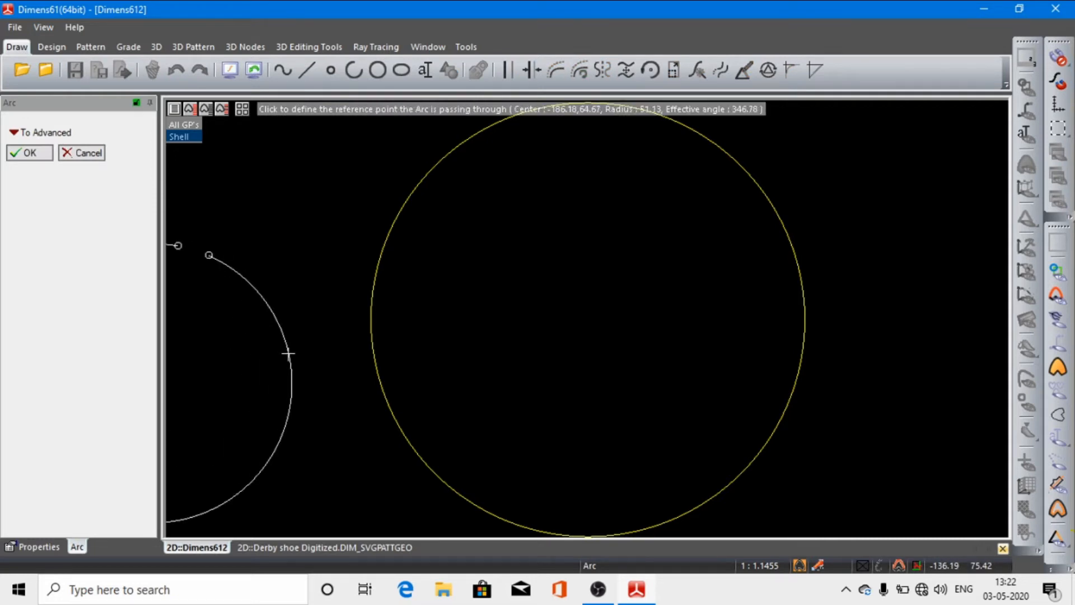
click(288, 354)
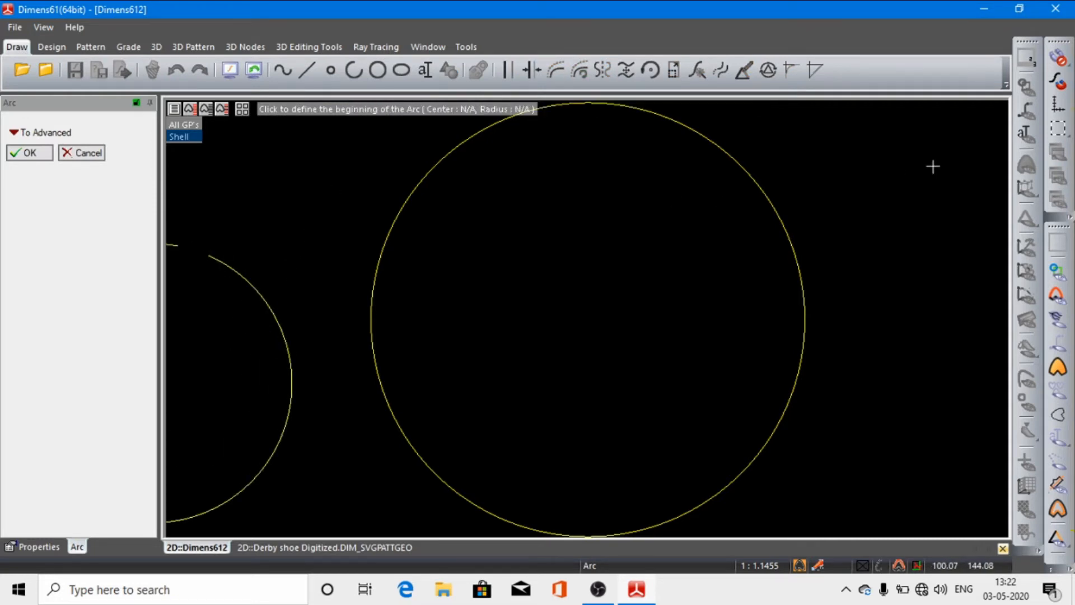
click(972, 156)
click(928, 290)
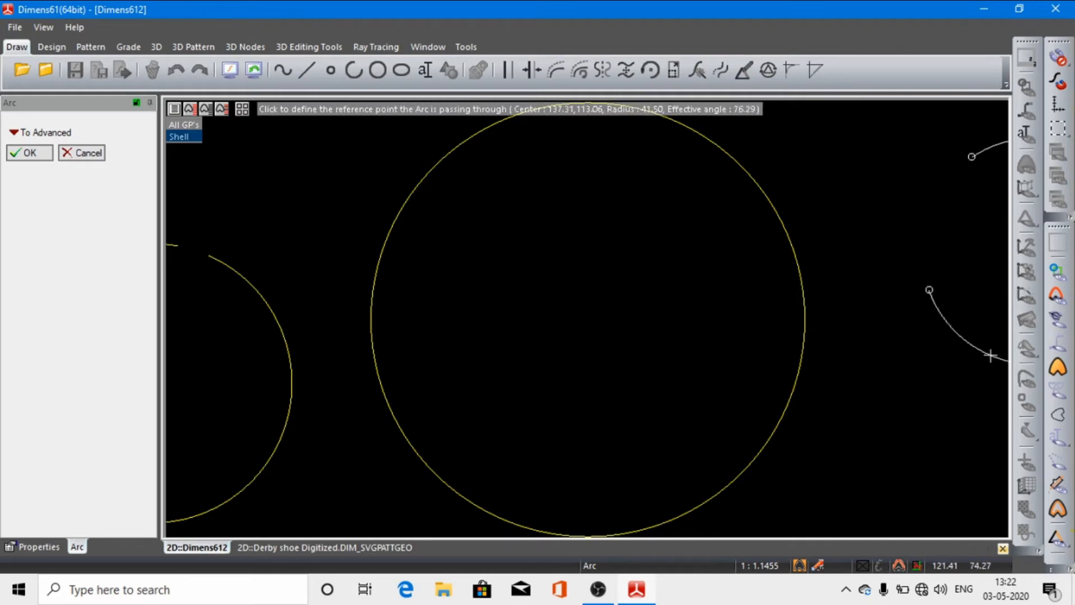
click(996, 368)
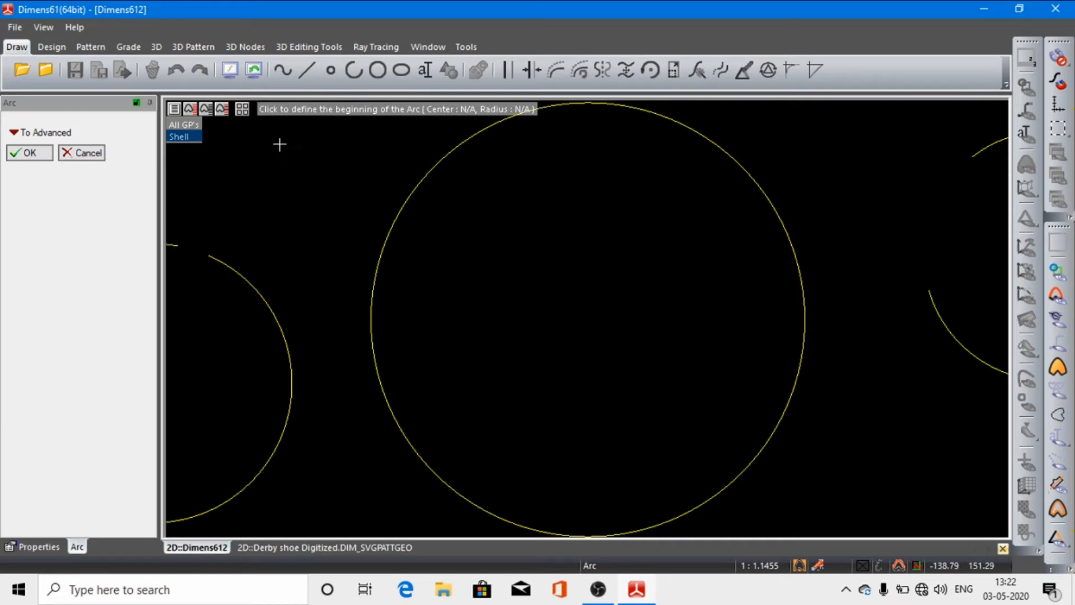
click(229, 71)
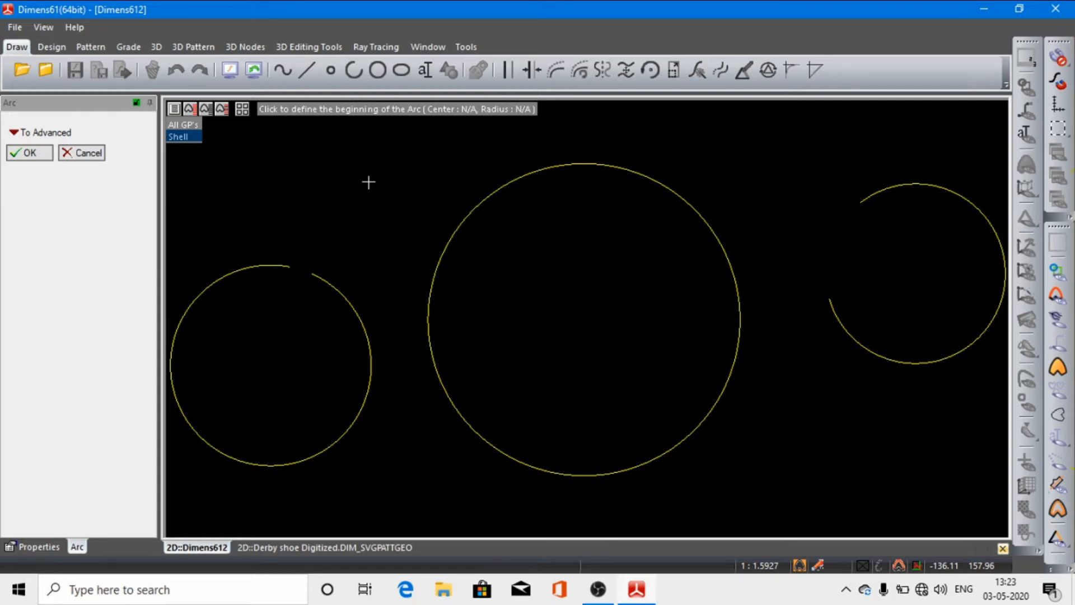
click(229, 71)
click(34, 157)
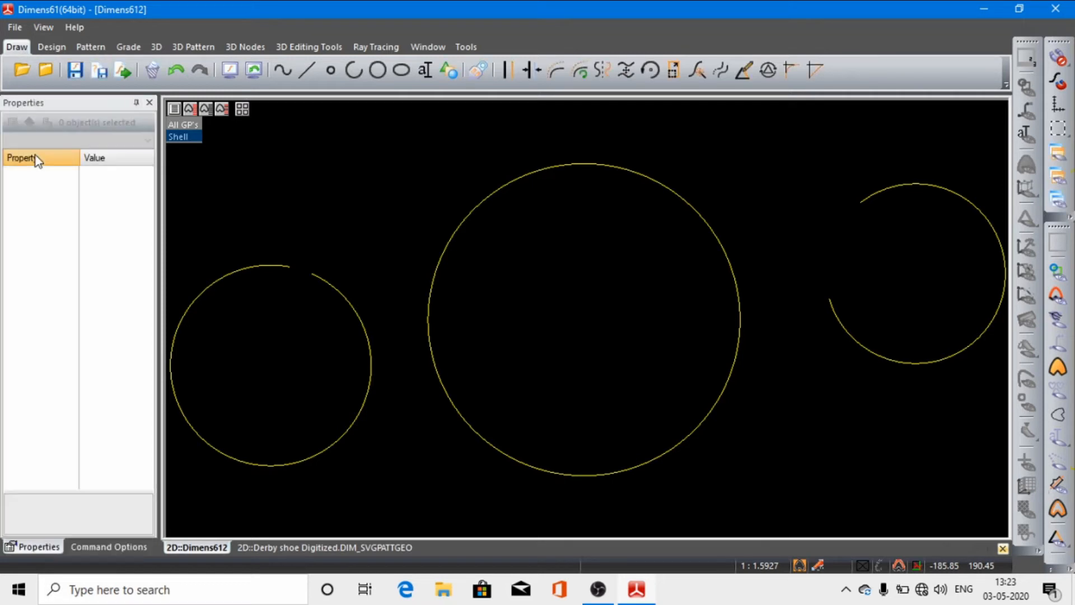
Step: Alternate between the previous zooms and the fitted view, ending with the circle and both arcs fitted to the screen
click(255, 71)
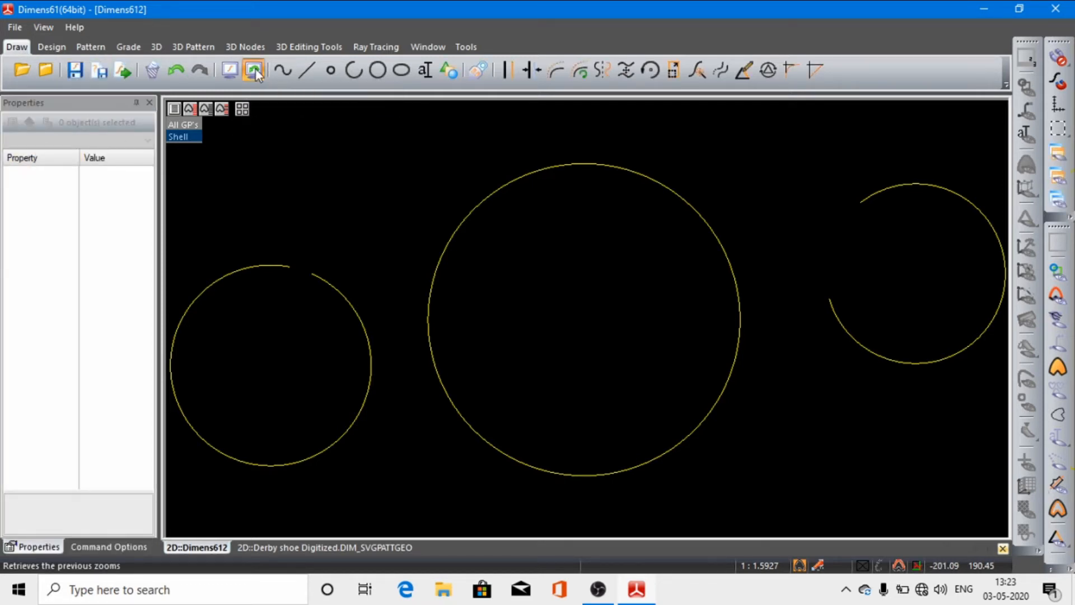
click(255, 69)
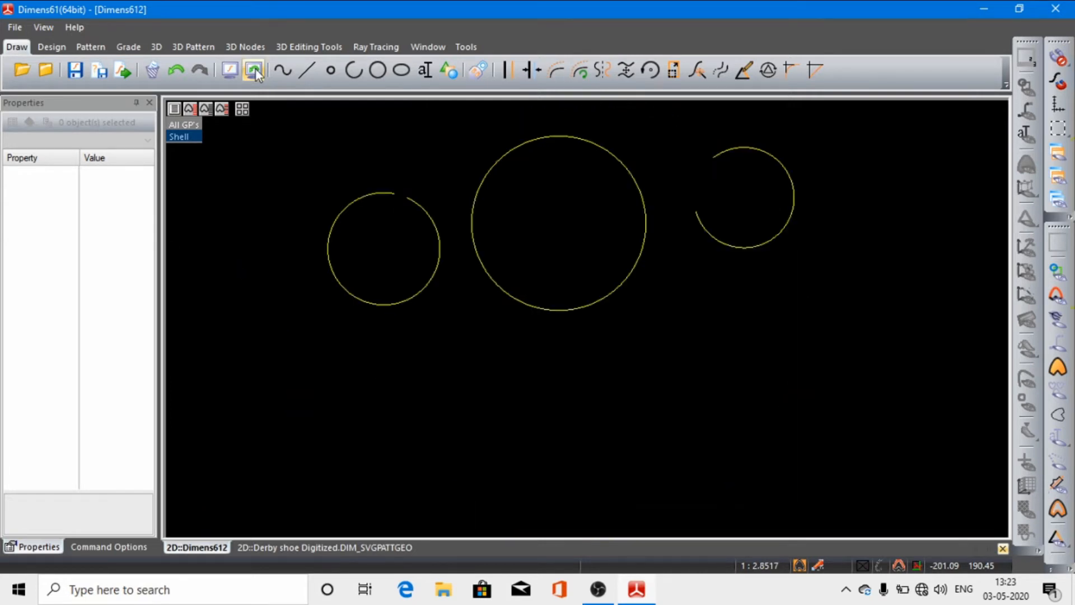
click(256, 68)
click(256, 69)
click(255, 68)
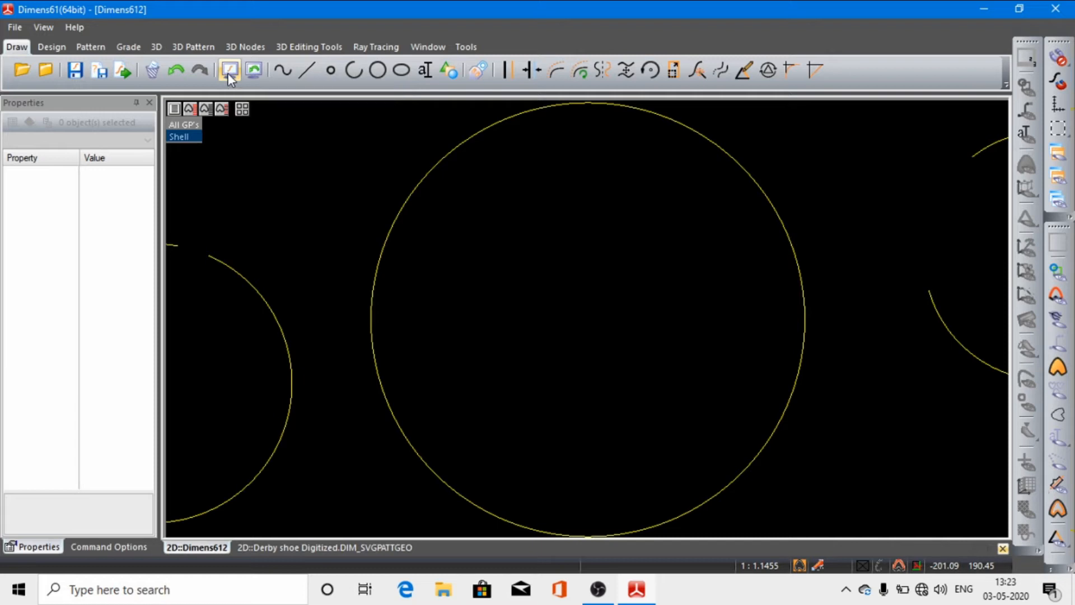
click(229, 72)
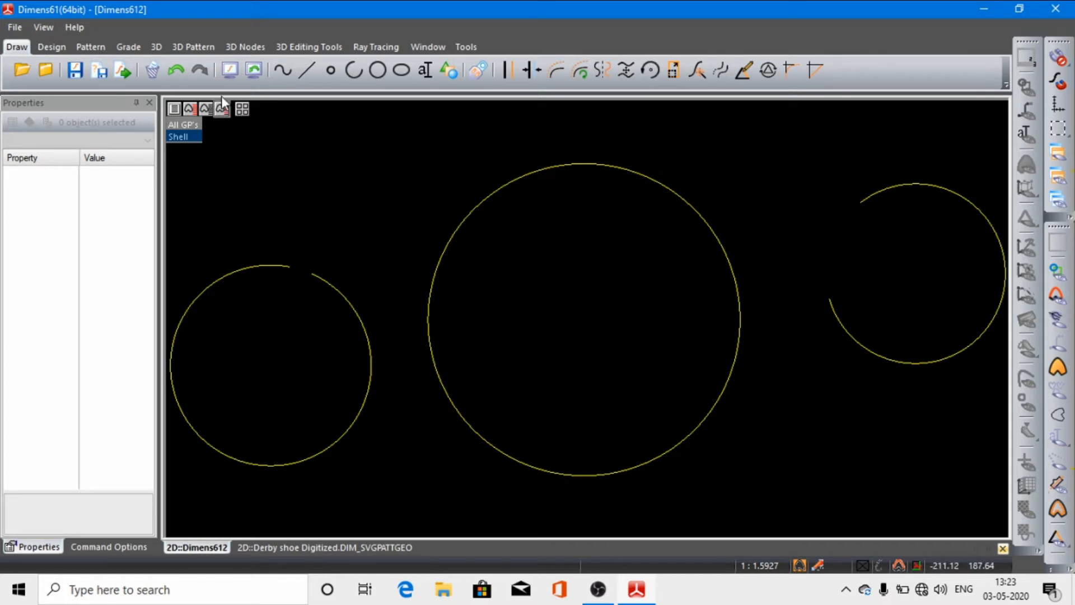
click(255, 71)
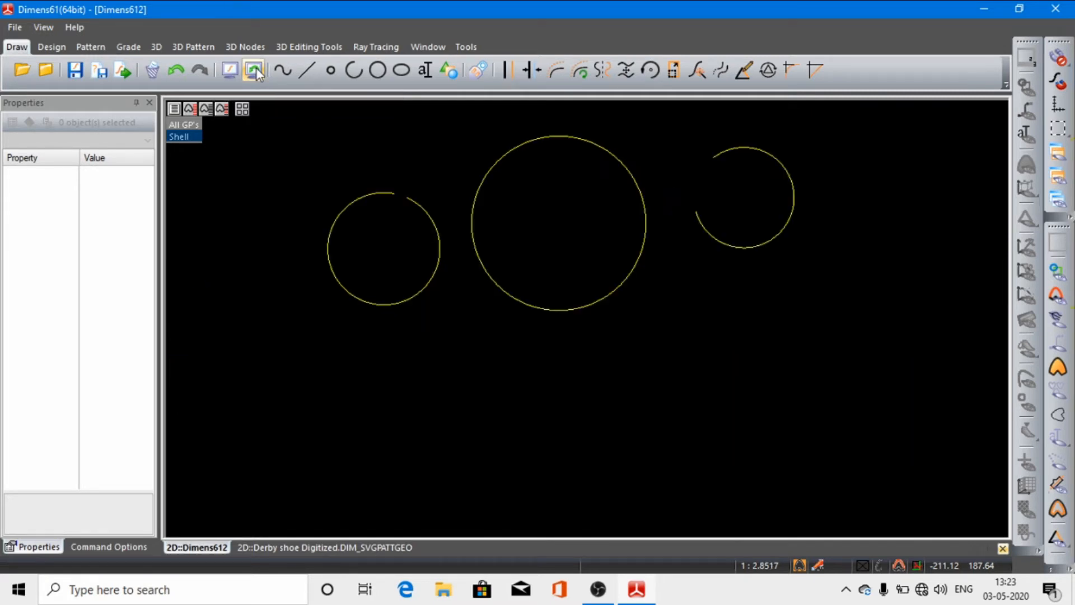
click(233, 68)
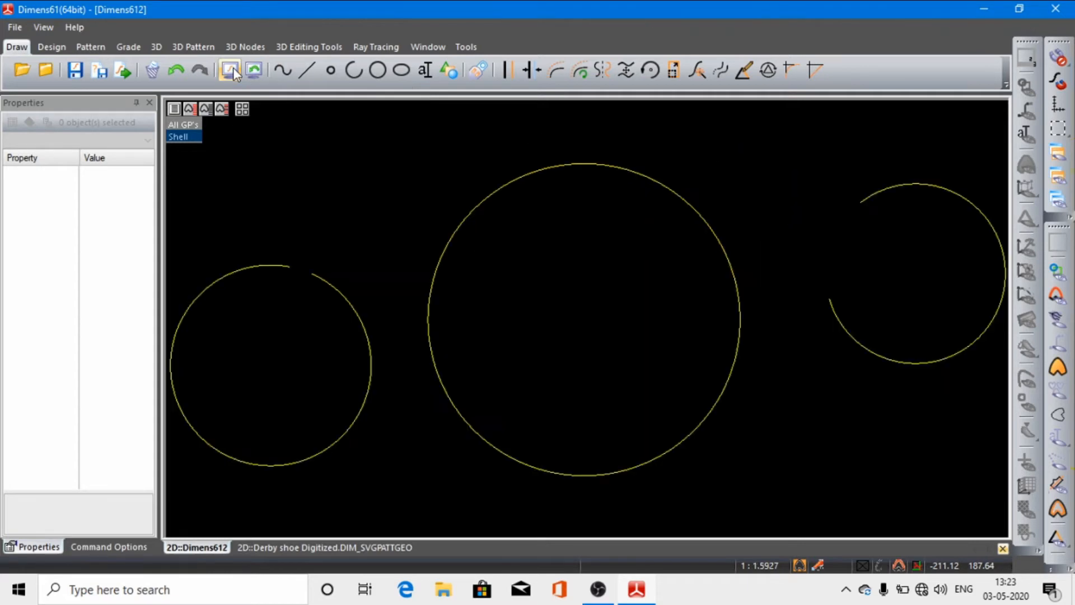
click(252, 71)
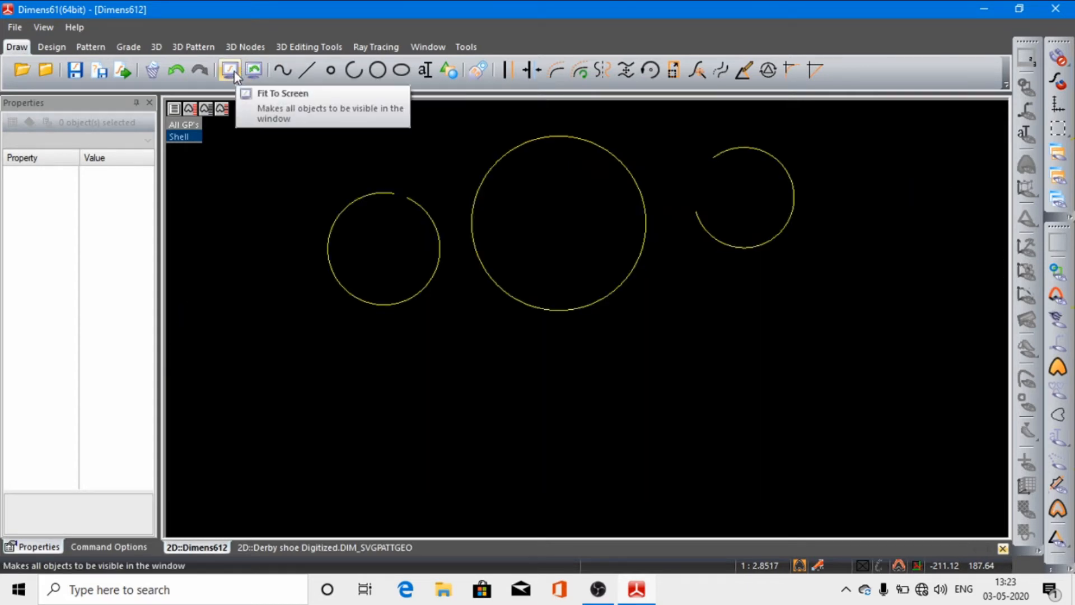
click(234, 71)
click(248, 70)
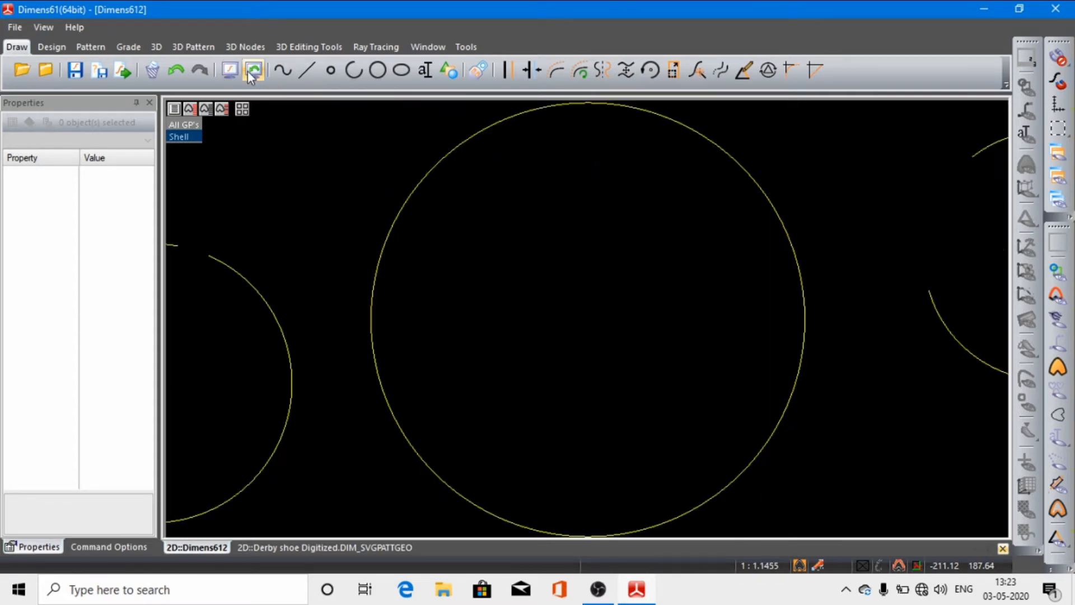
click(233, 71)
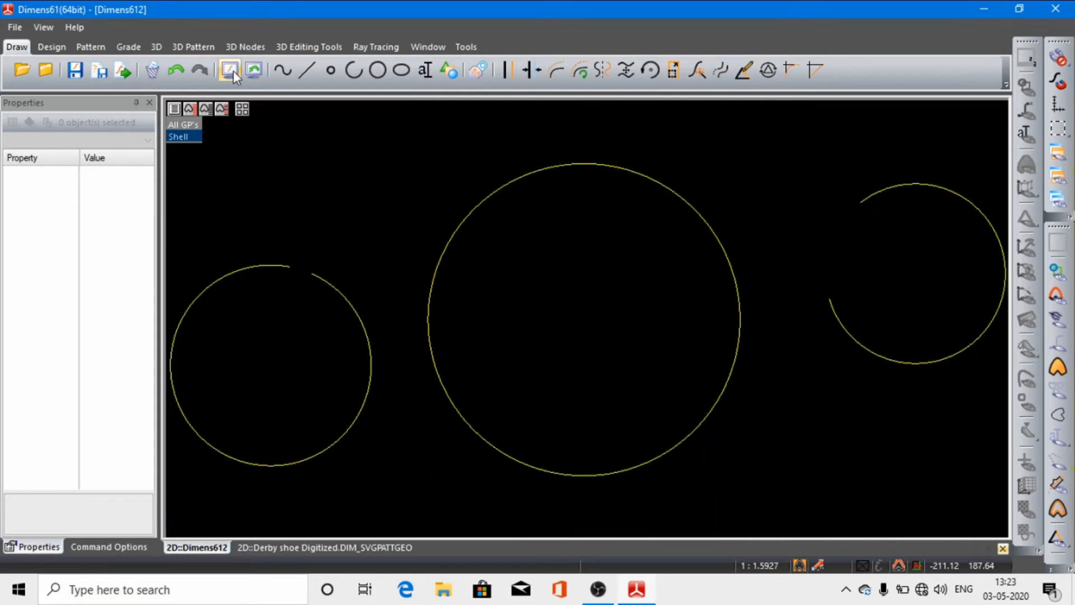
click(254, 71)
click(229, 71)
Step: Undo the two arcs, the circle deletion and both drawn circles until the style is empty
click(175, 72)
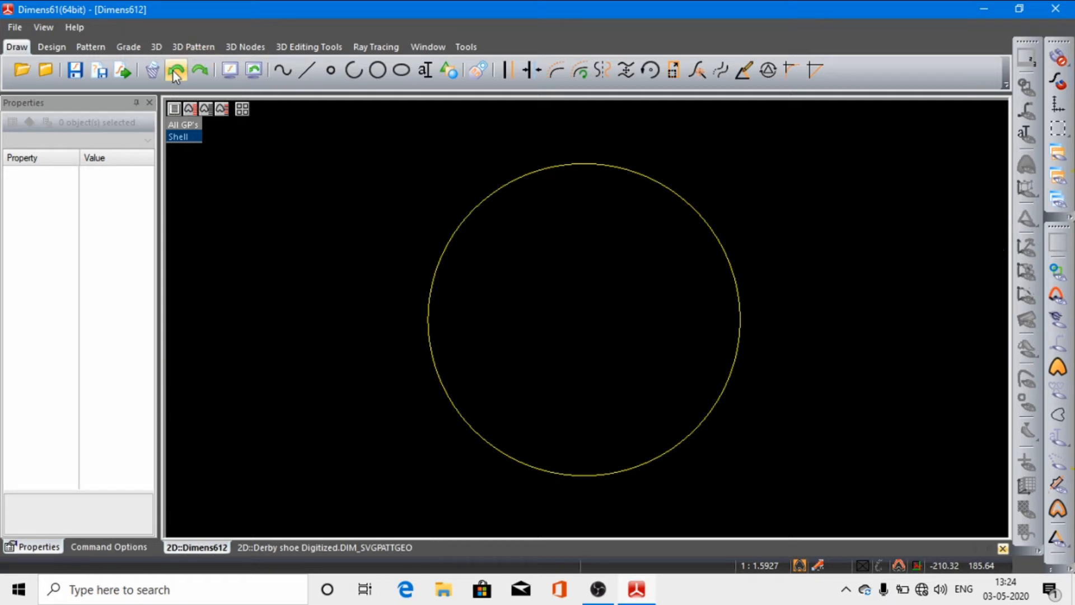
click(173, 71)
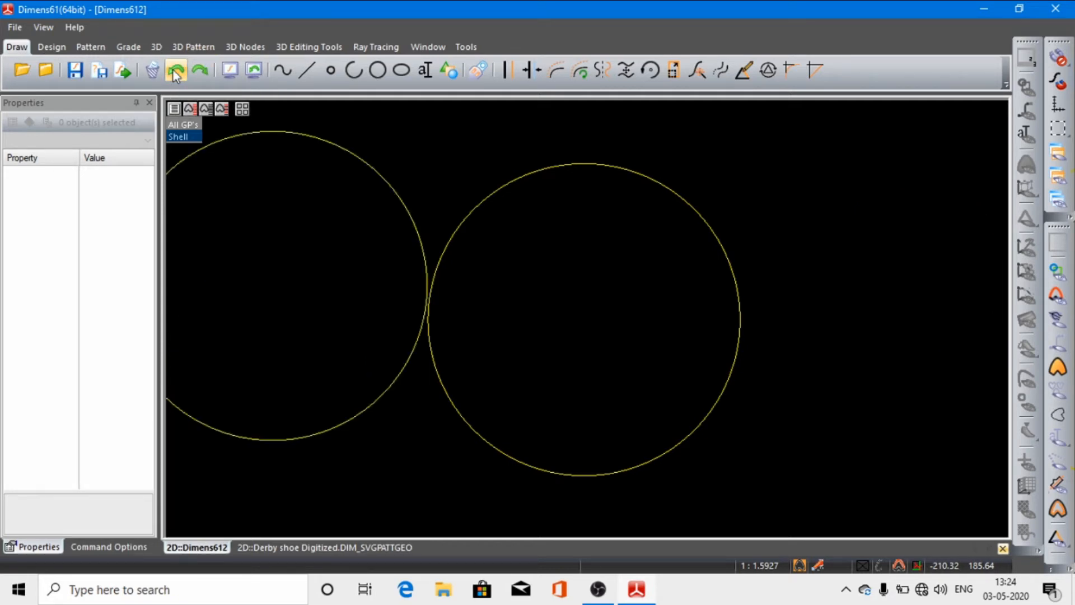
click(174, 71)
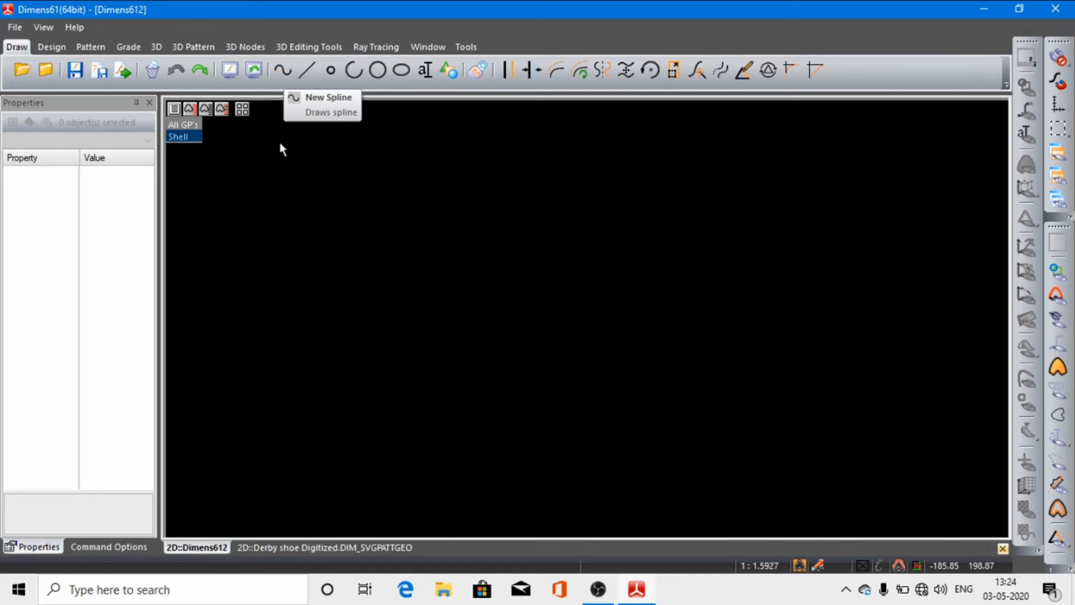
Step: Draw an open S-shaped spline of seven points, about 351 long, descending from the upper left to the lower right of the empty drawing
click(285, 72)
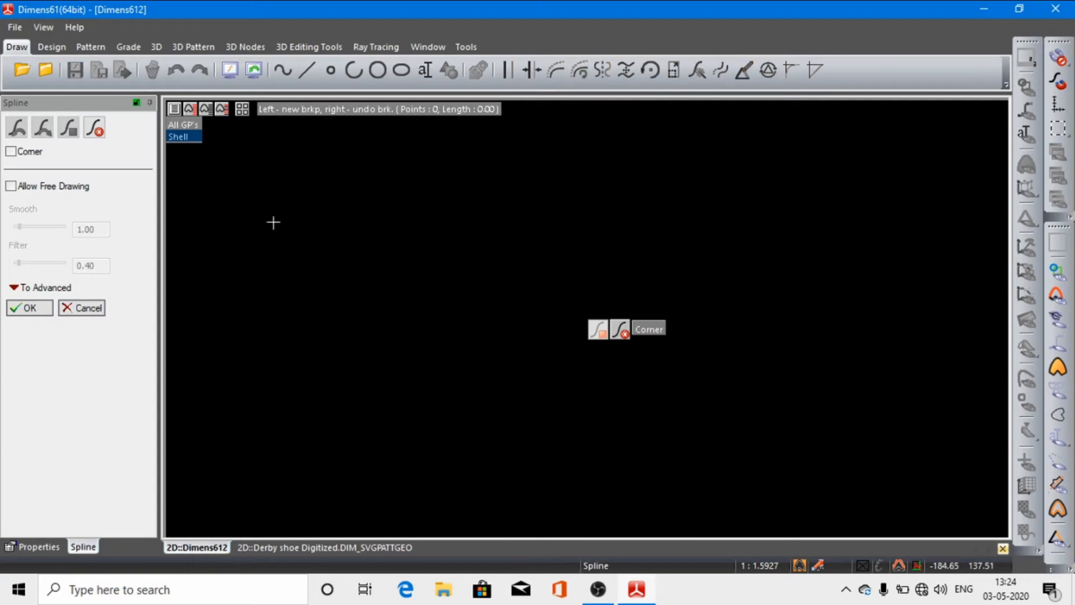
click(280, 250)
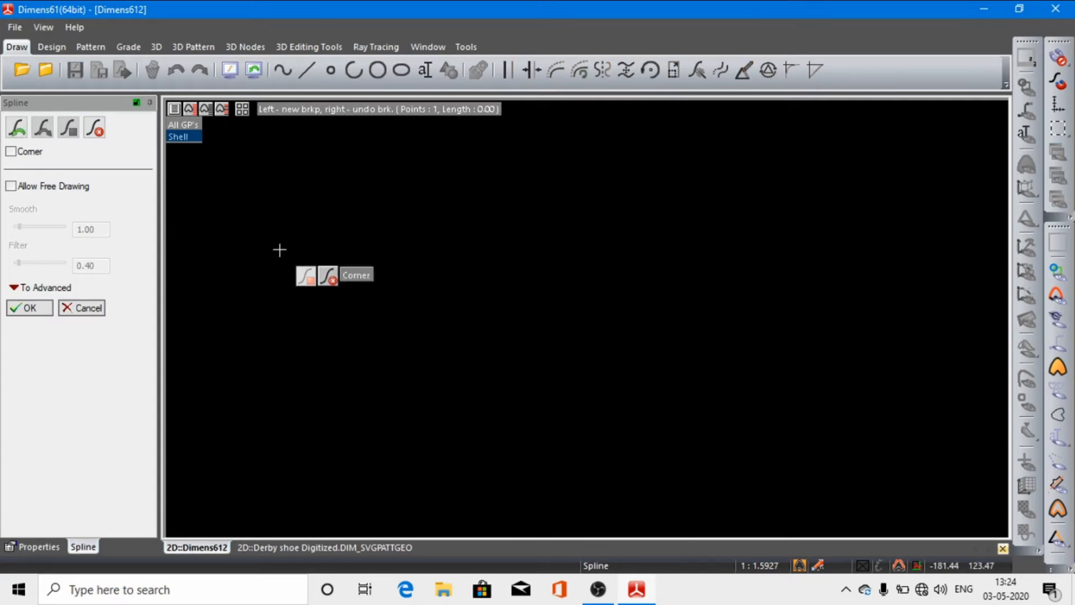
click(310, 211)
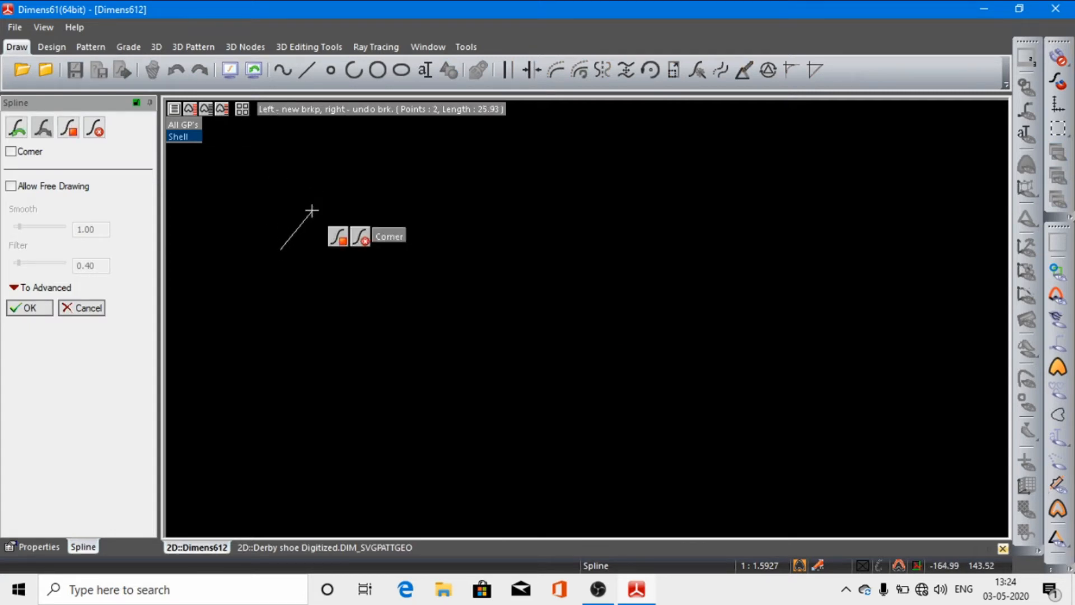
click(395, 194)
click(508, 234)
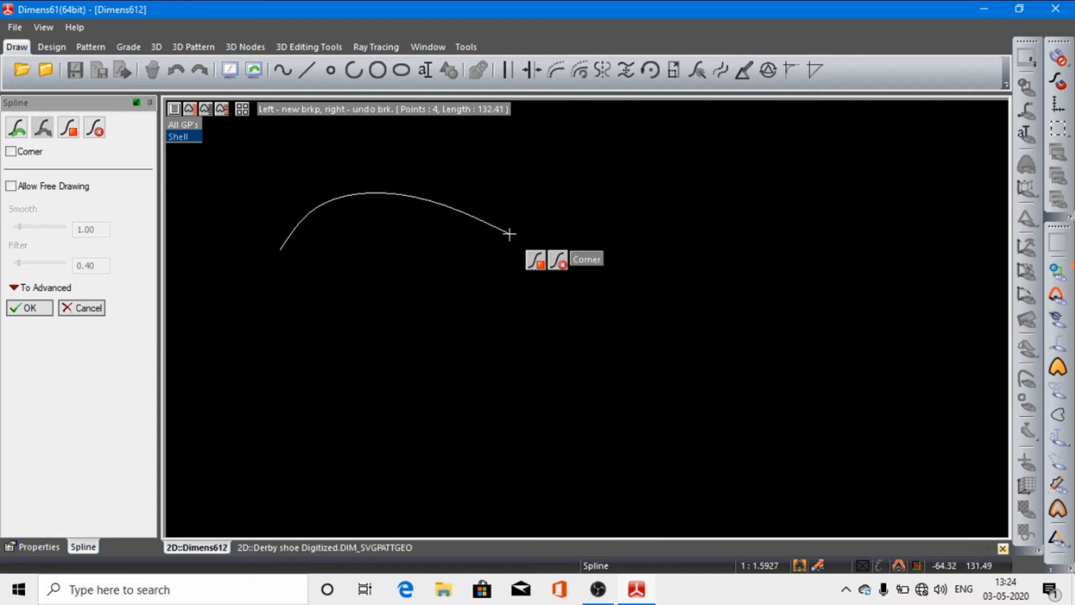
click(526, 275)
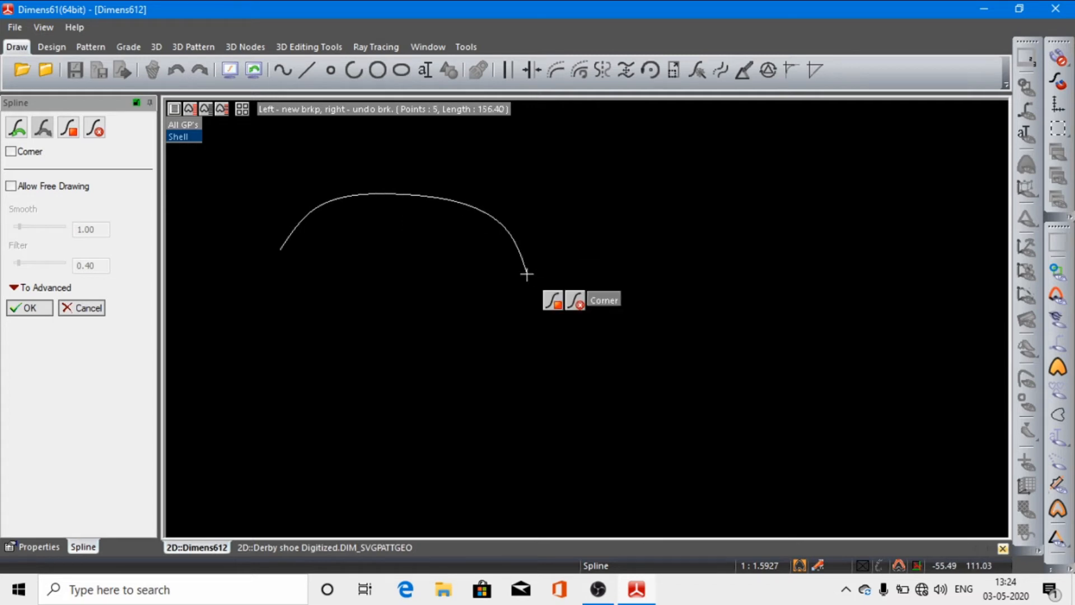
click(542, 355)
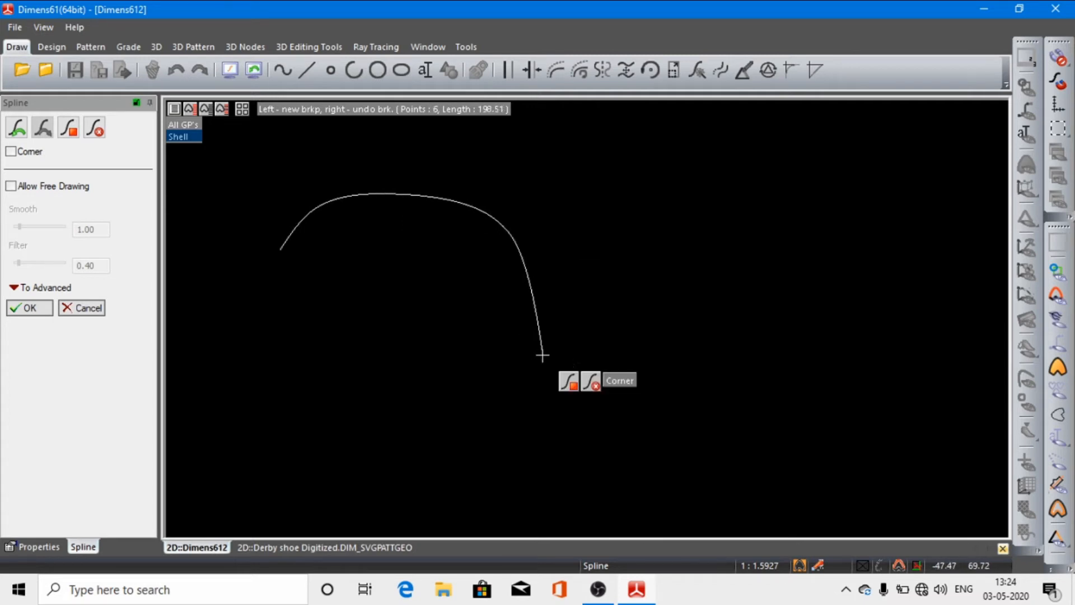
click(818, 415)
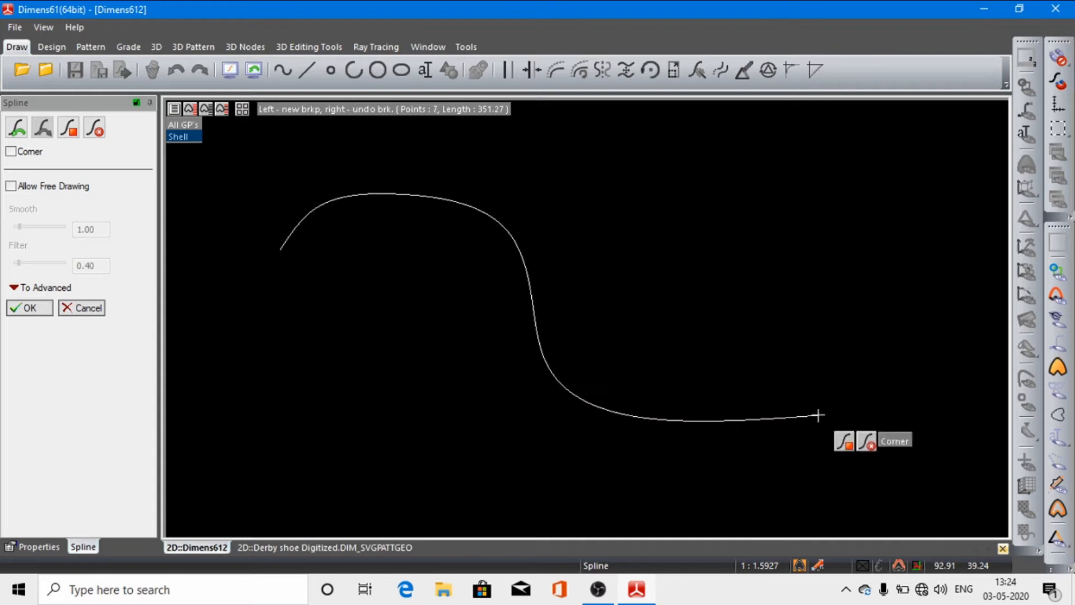
click(849, 442)
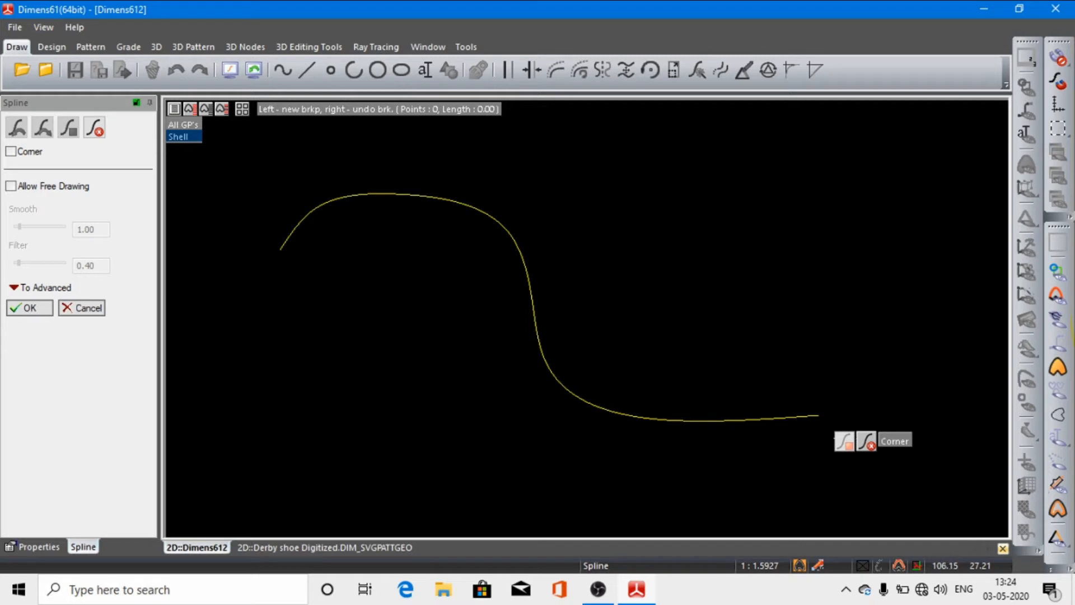
Step: Draw a second spline of four points from near the S-curve's right end, looping below it and back up to its left start point
click(798, 403)
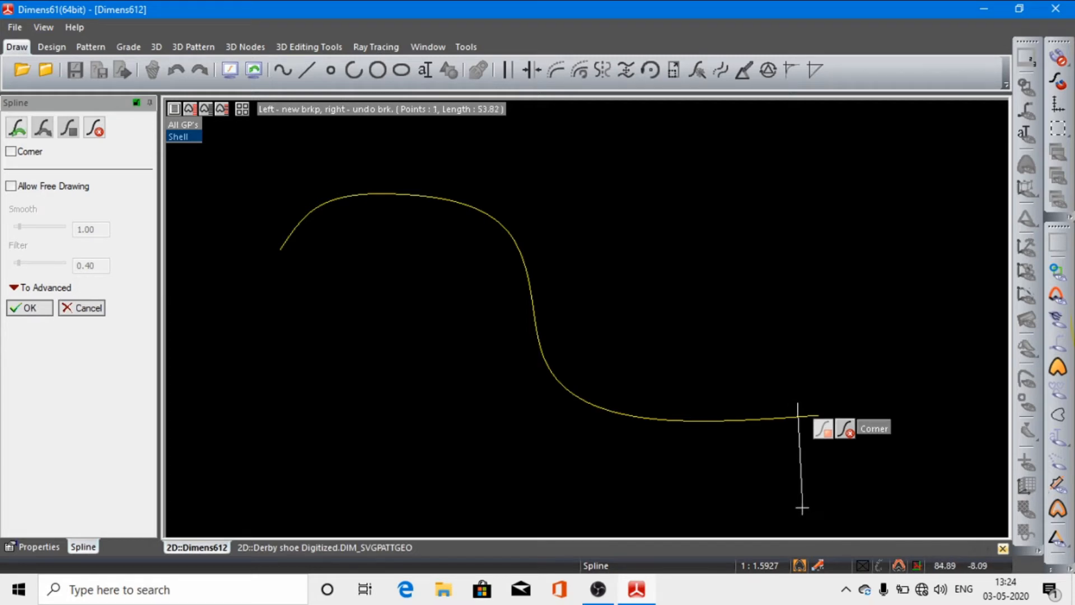
click(809, 459)
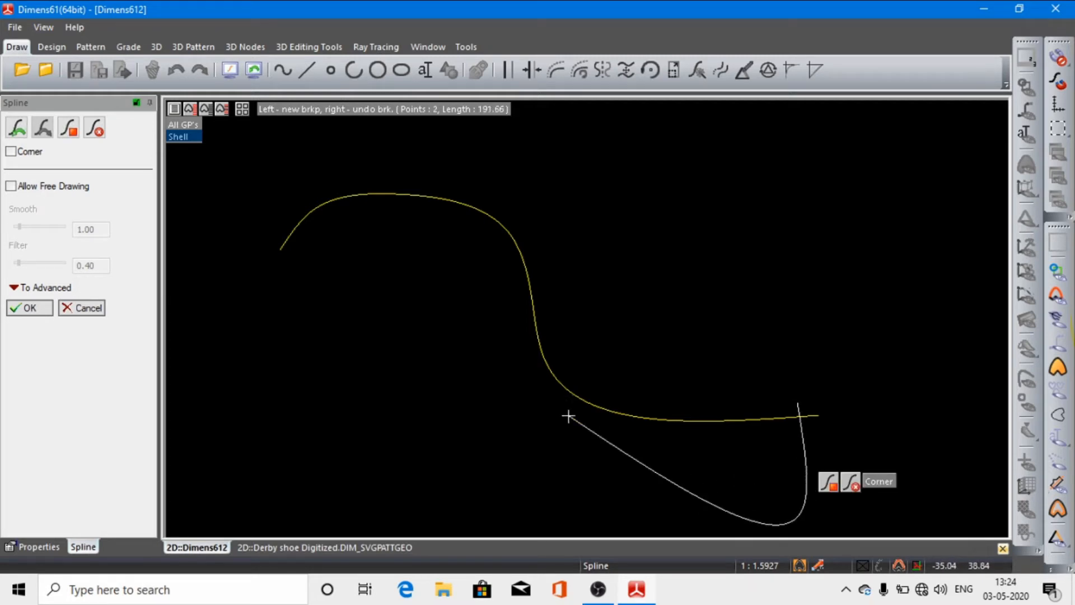
click(390, 354)
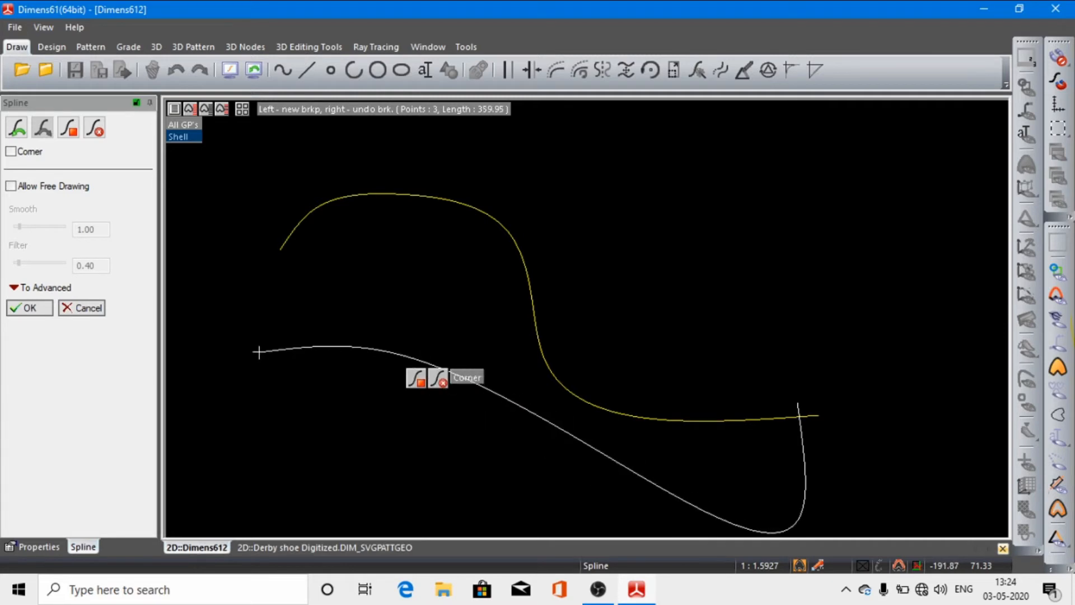
click(274, 246)
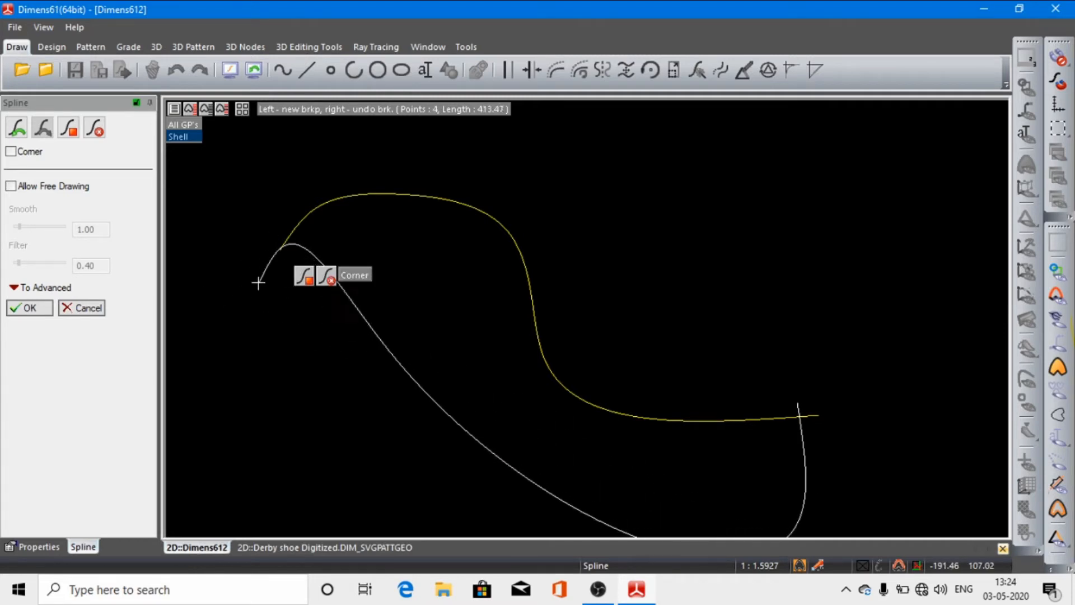
click(304, 277)
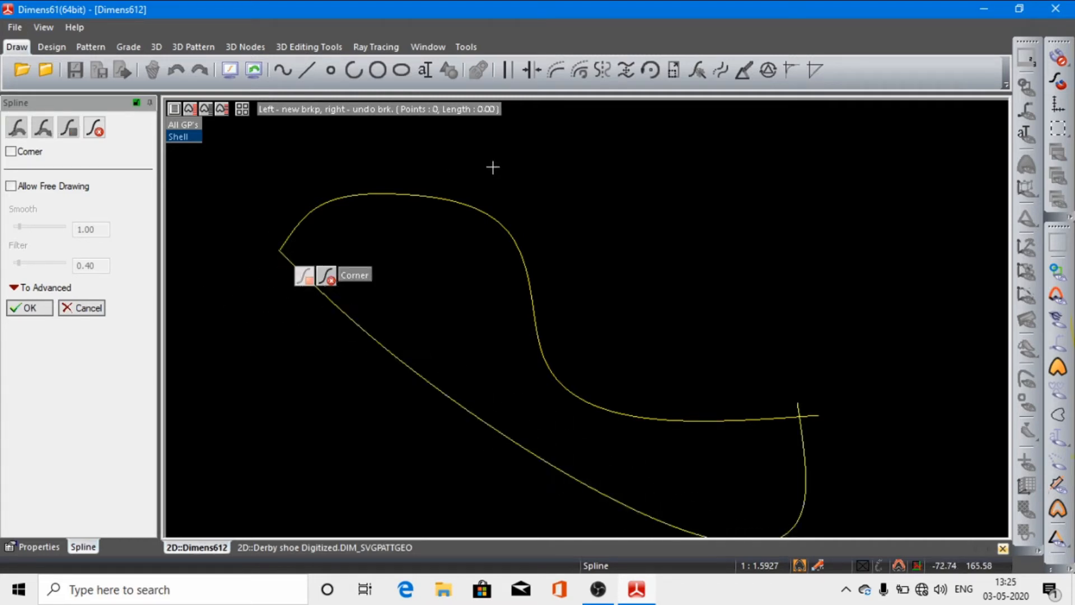
click(23, 308)
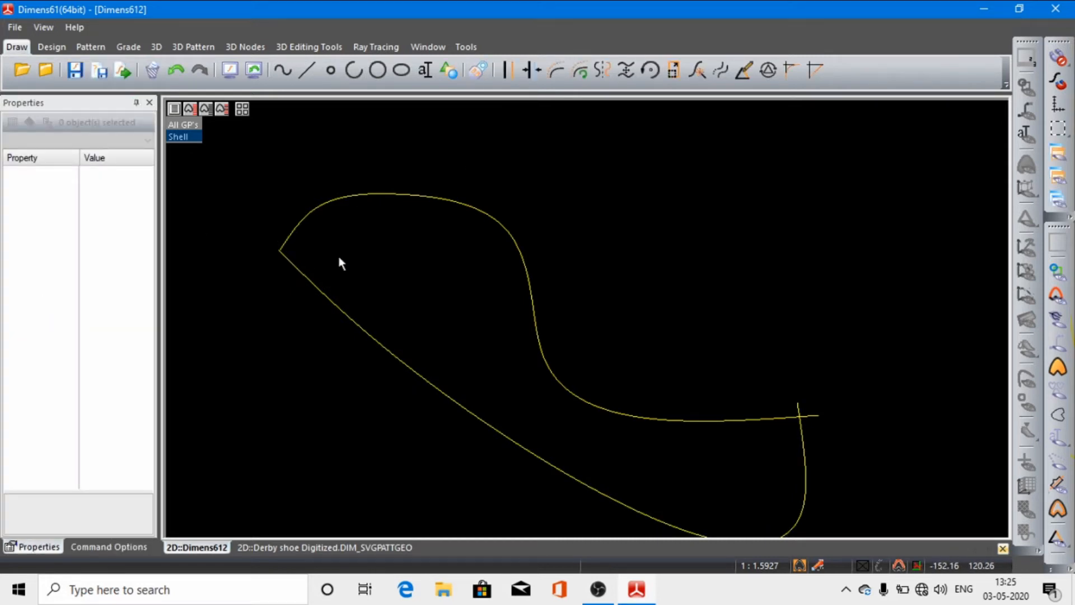
Step: Draw a free two-point line, nearly horizontal, above and to the right of the S-shaped spline
click(307, 72)
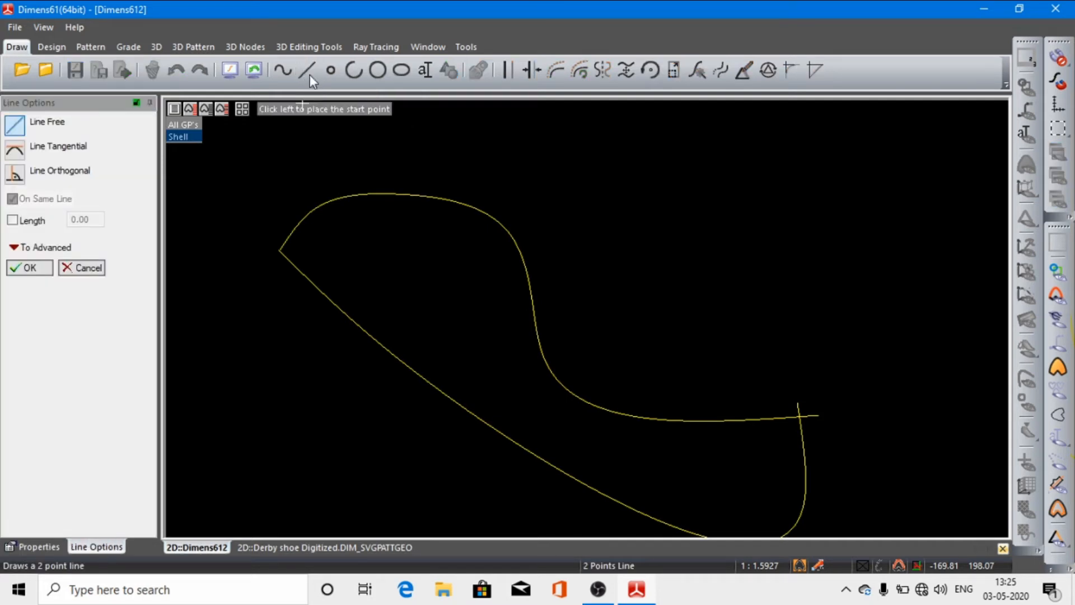
click(543, 188)
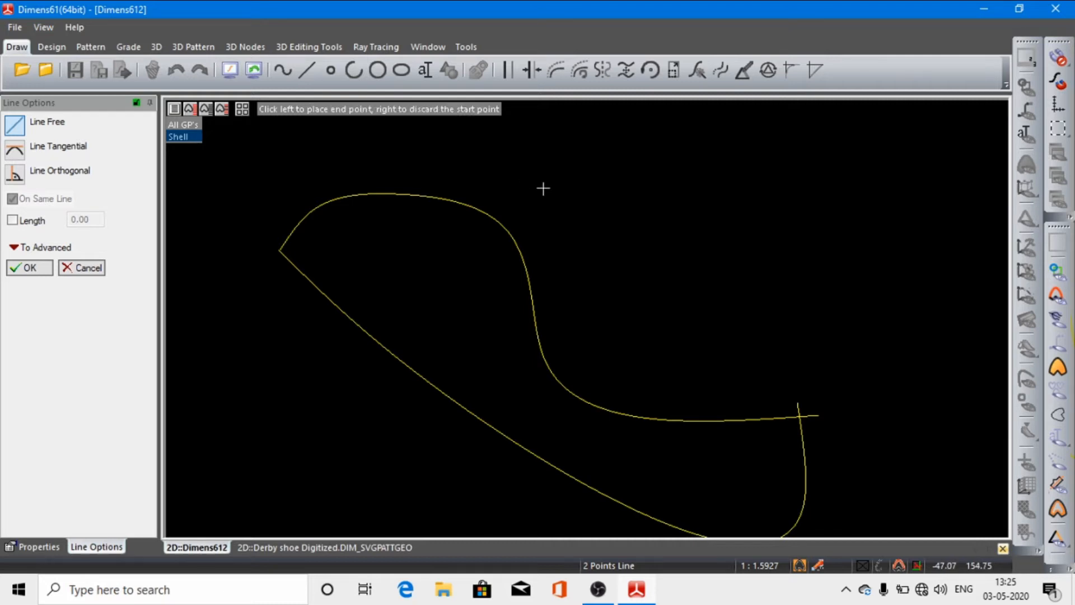
click(921, 180)
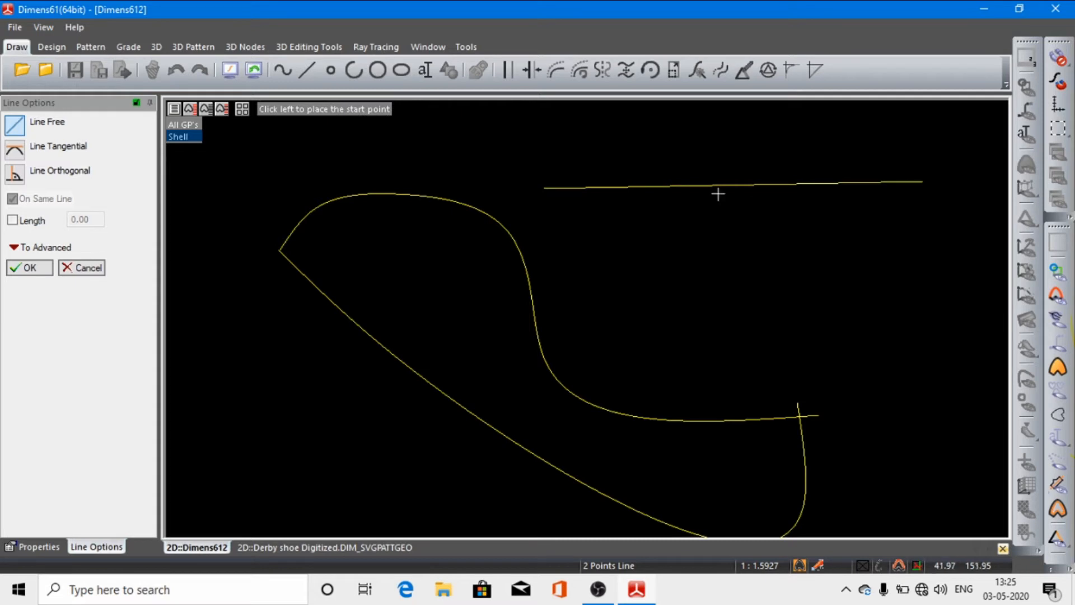
click(26, 266)
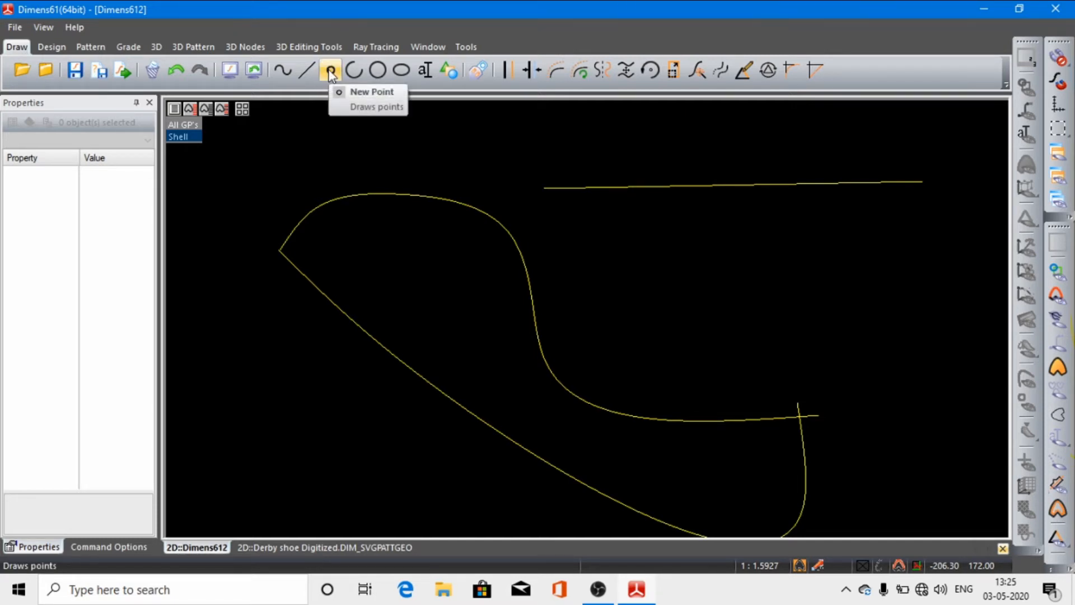
Step: Place four points in a gently descending row just inside the upper hump of the S-shaped spline
click(330, 71)
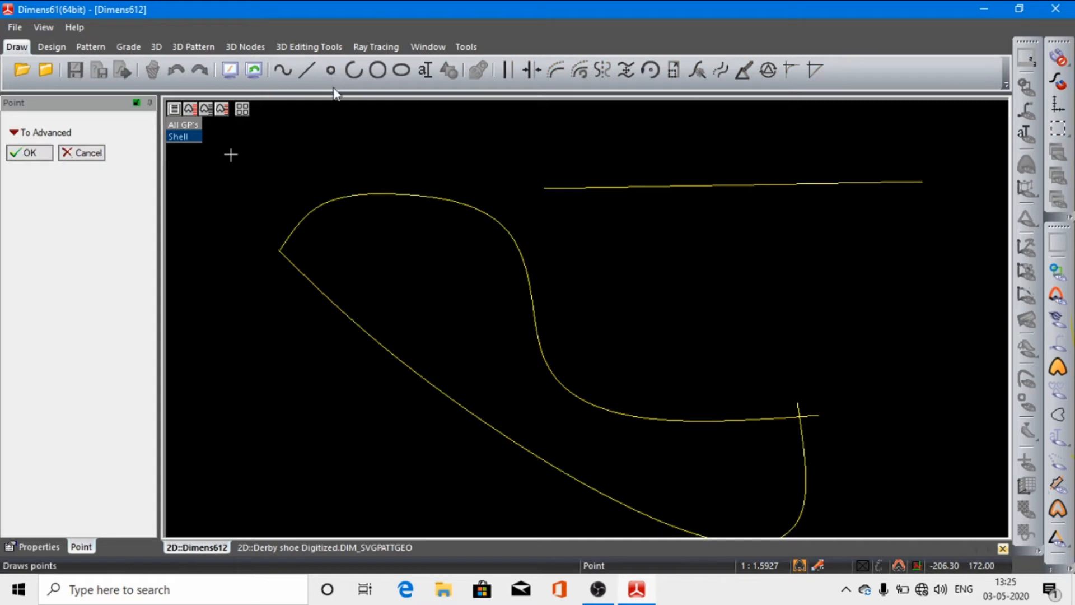
click(346, 223)
click(399, 233)
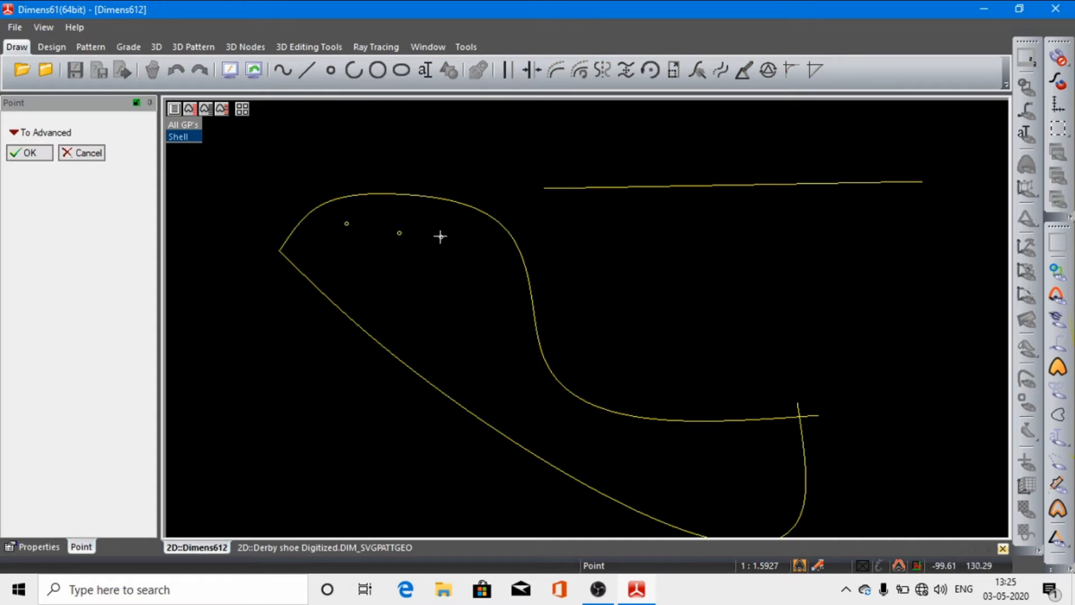
click(442, 240)
click(487, 251)
click(38, 155)
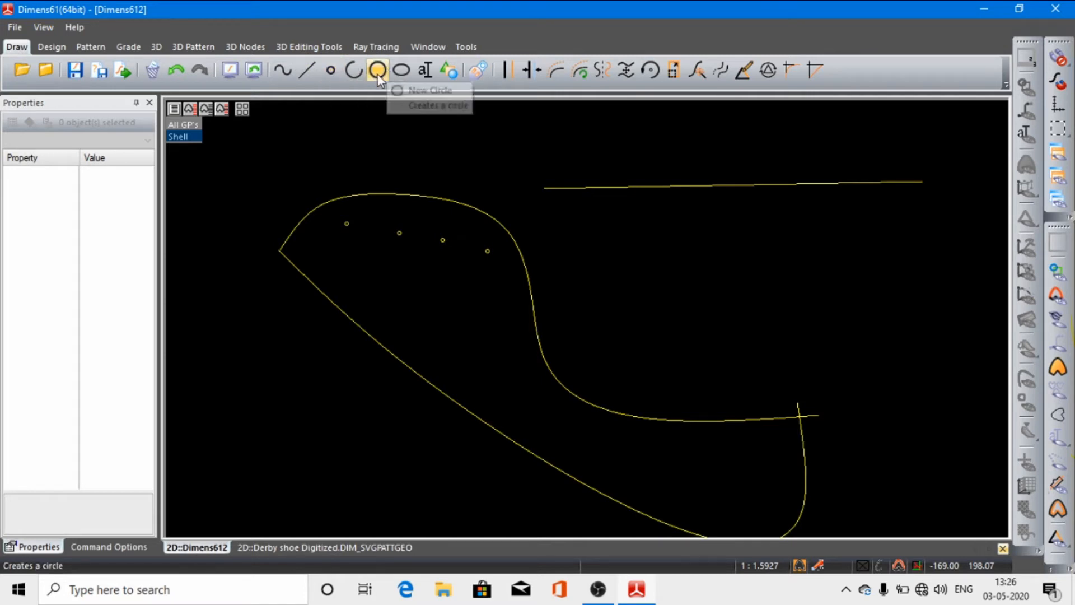
Step: Draw an arc with a radius of about 41 between two points on the S-shaped spline's inner bend, bulging toward the lower spline
click(355, 69)
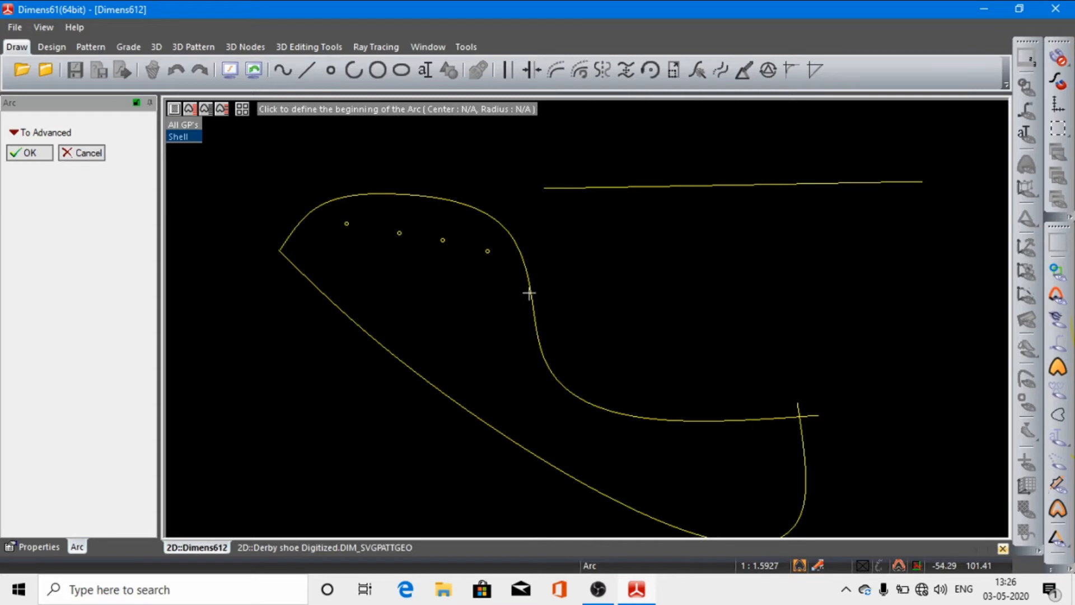
click(528, 291)
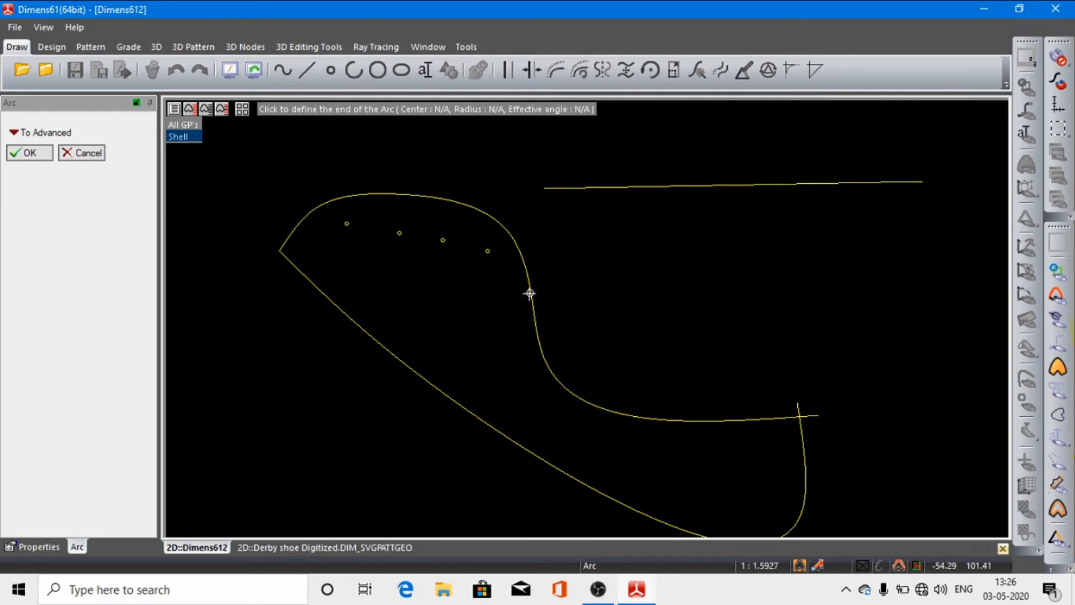
click(621, 415)
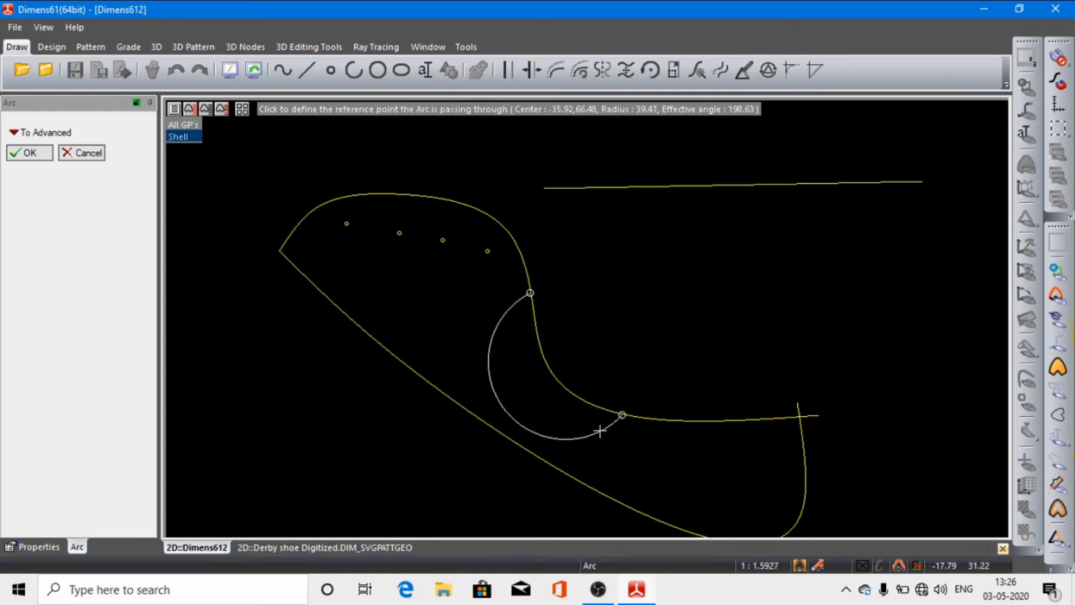
click(546, 448)
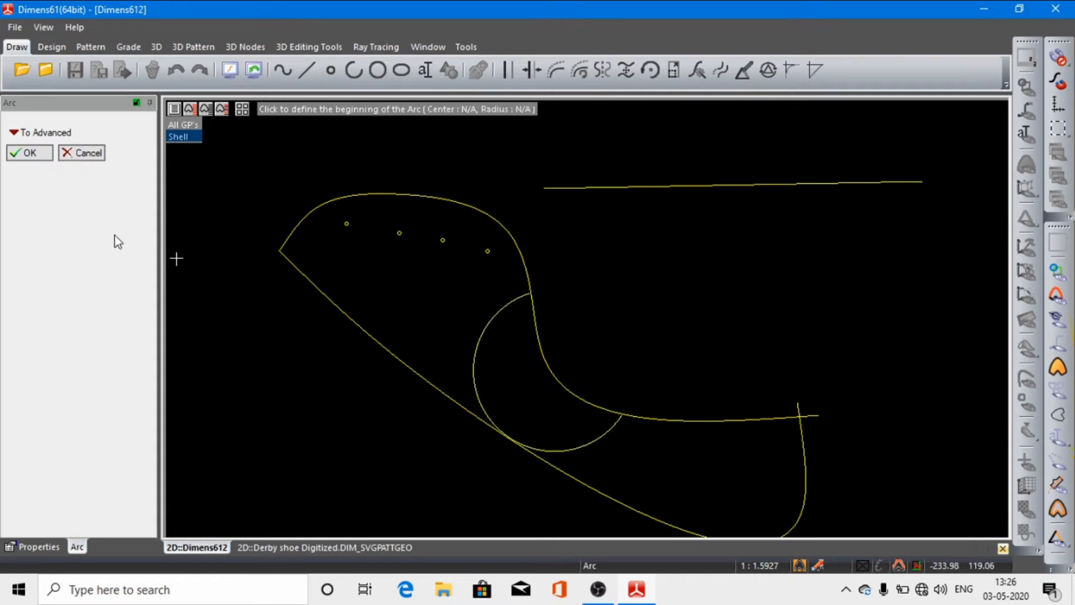
click(35, 158)
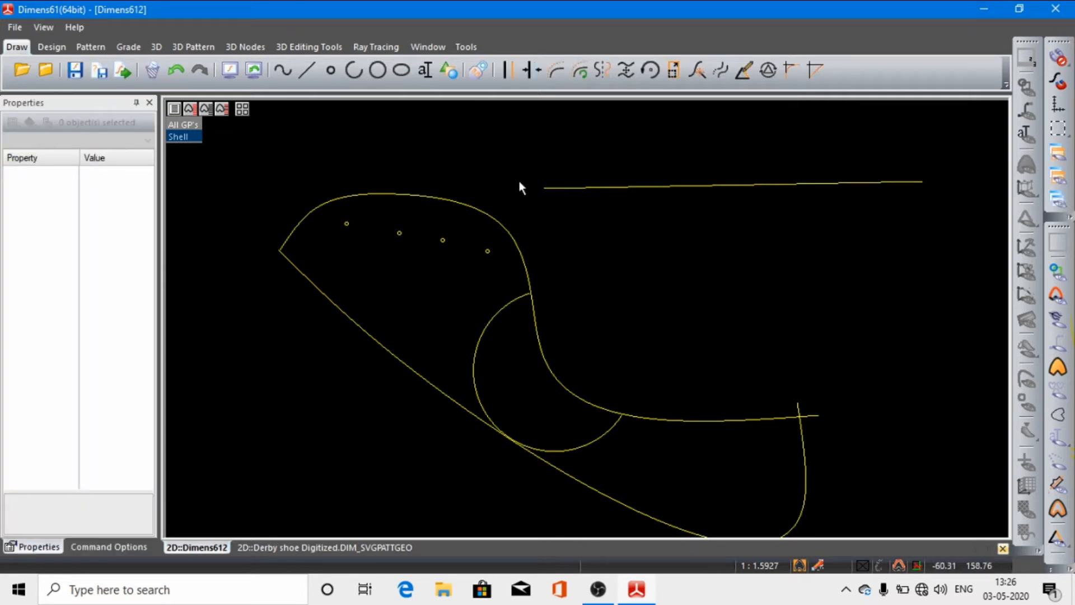
click(378, 70)
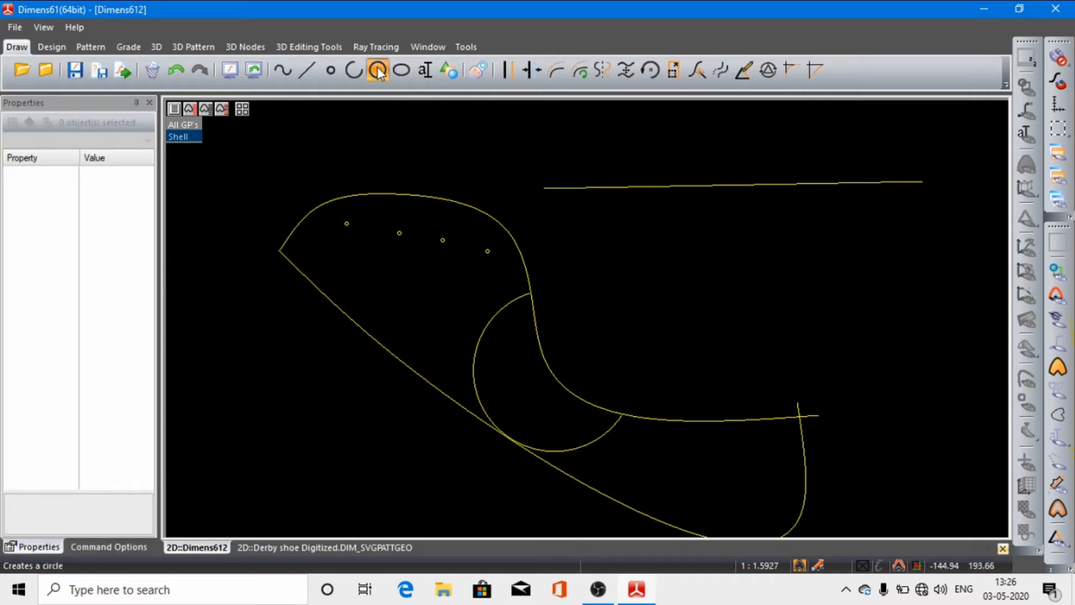
click(378, 70)
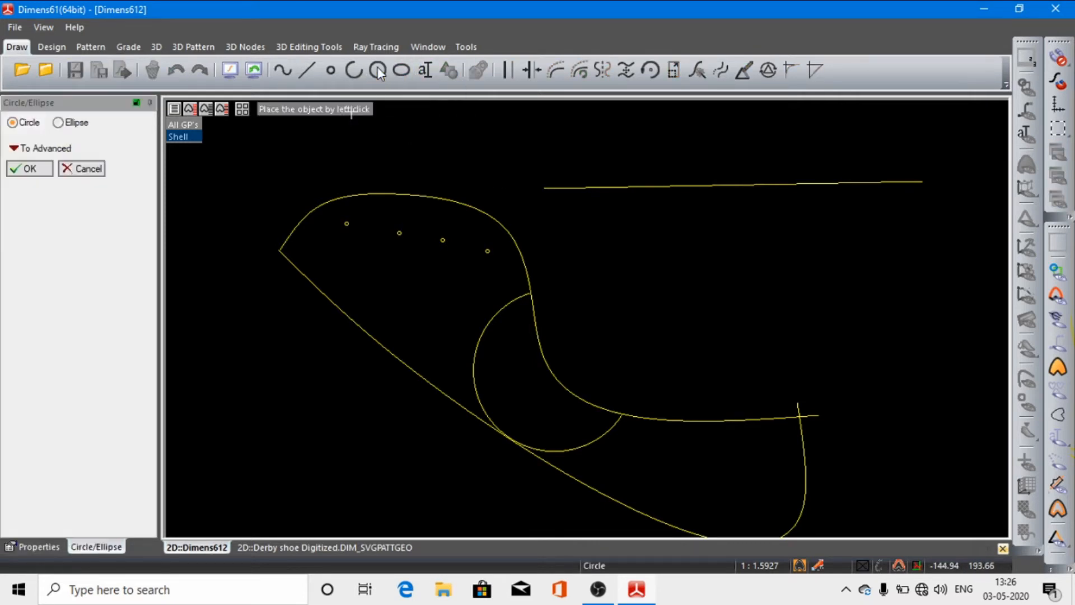
click(515, 378)
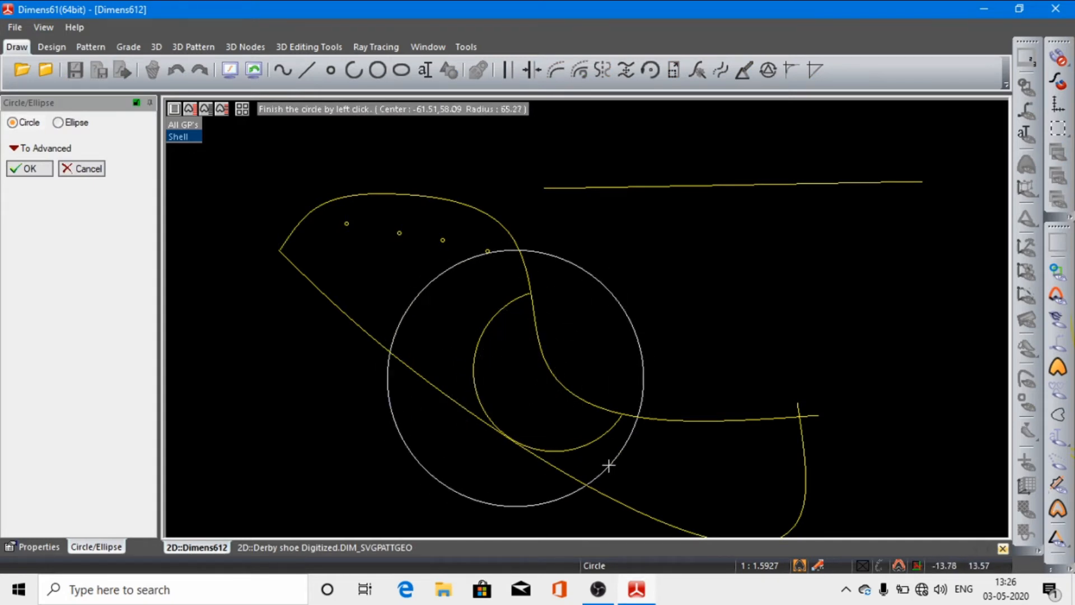
click(526, 399)
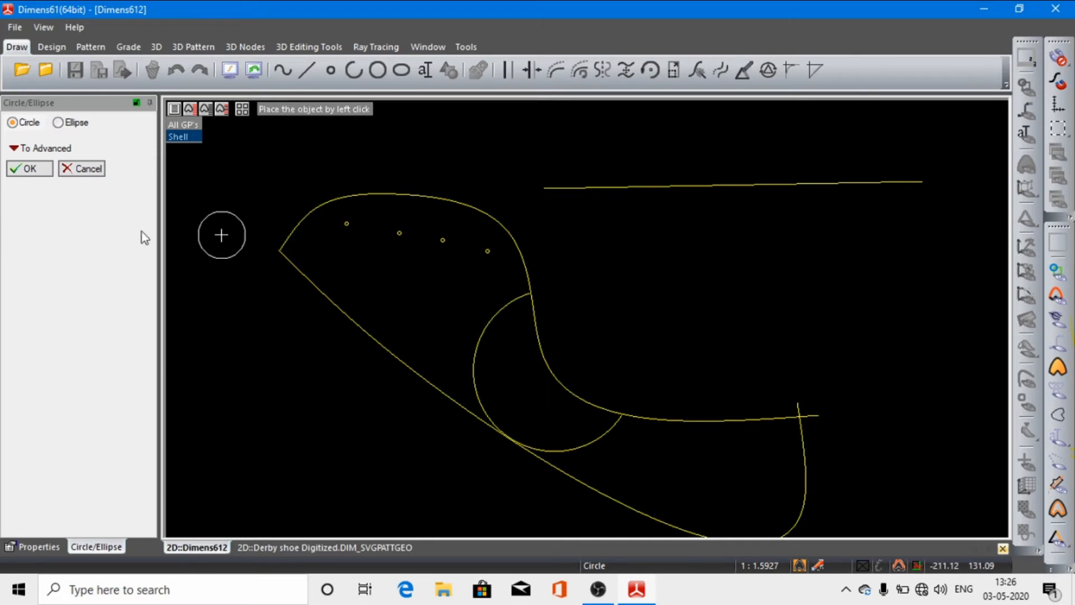
click(73, 168)
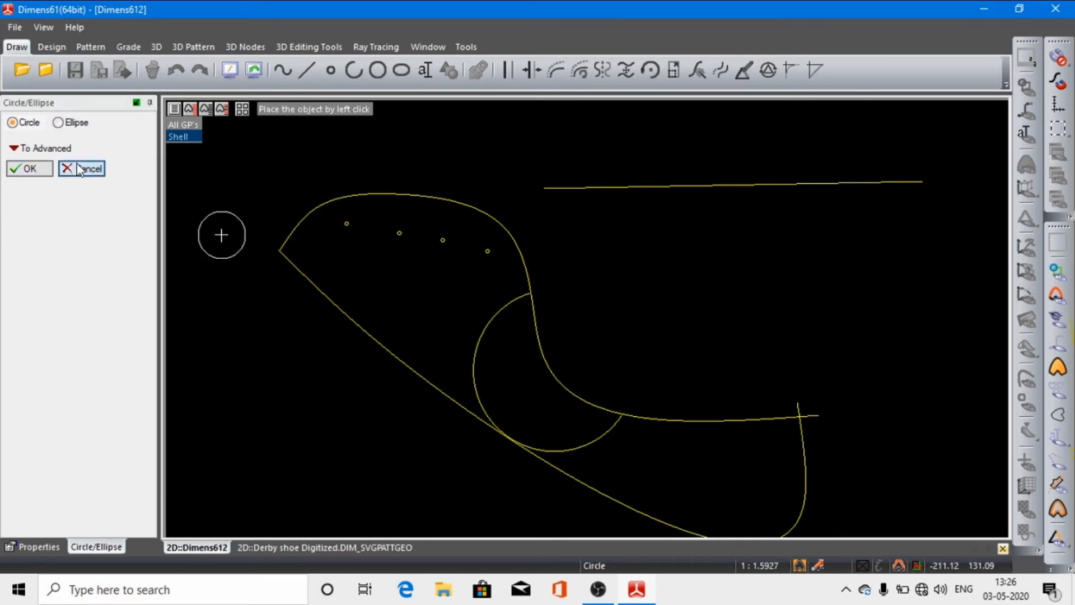
Step: Draw a circle with a radius of about 15.6 just below the row of four points
click(378, 70)
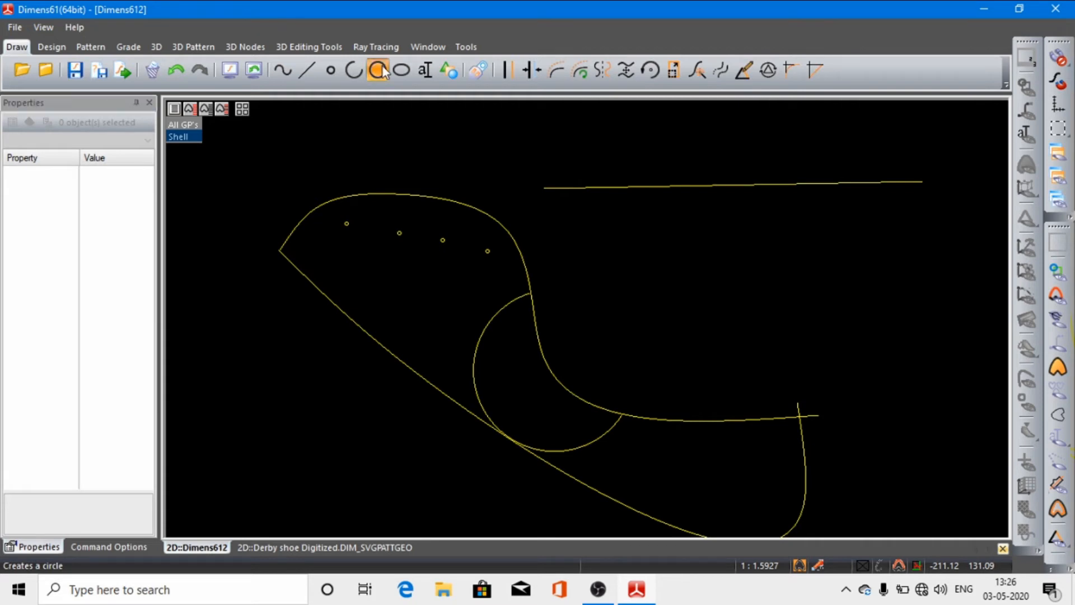
click(409, 273)
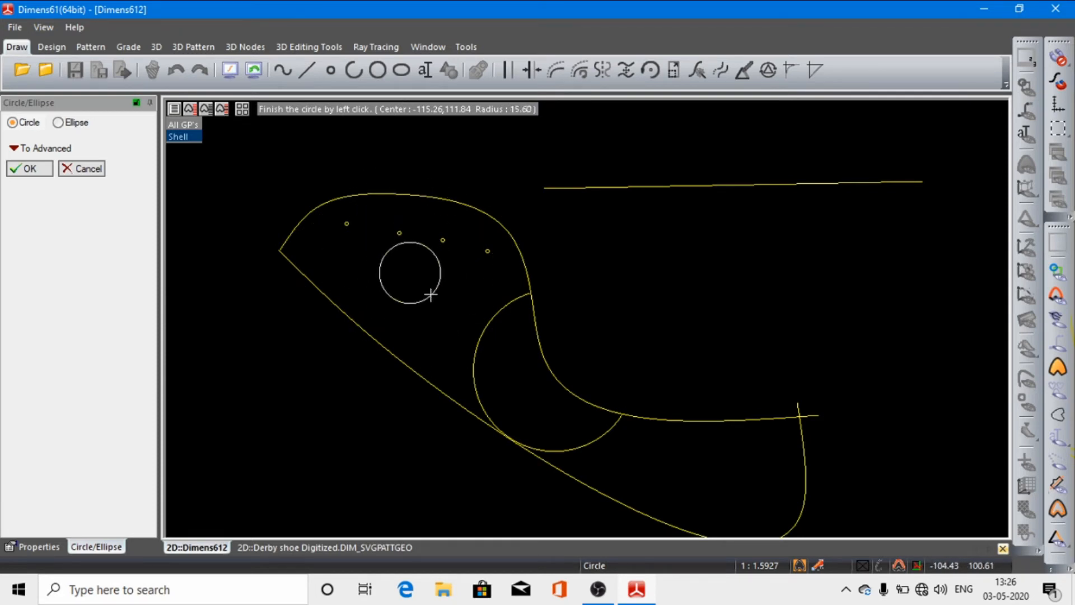
click(430, 294)
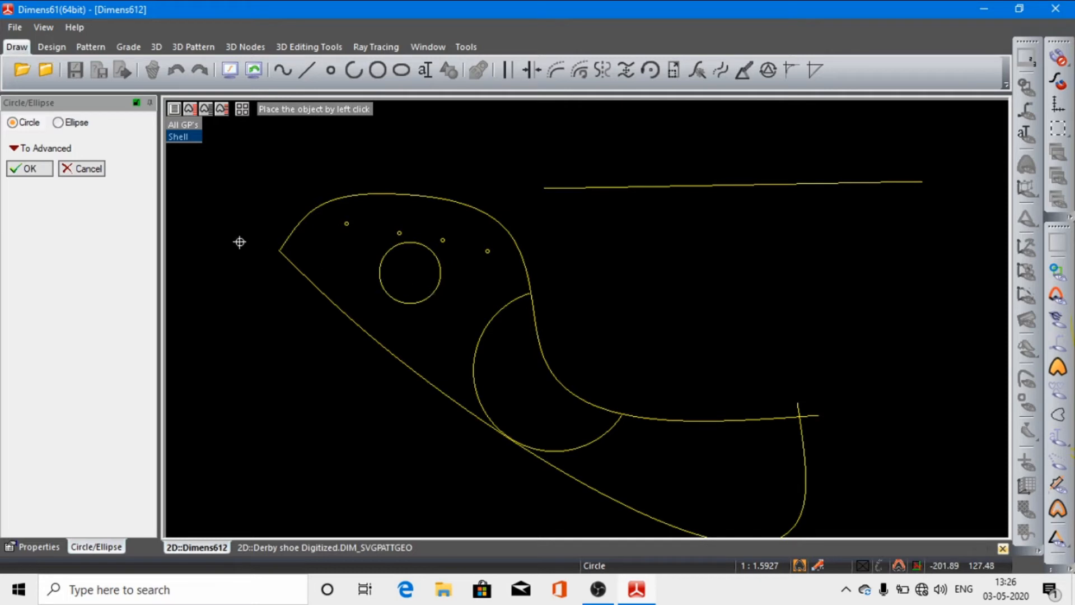
Step: Draw a horizontal ellipse with radii of about 34.5 and 7.2 just below the lower right stretch of the S-shaped spline
click(28, 168)
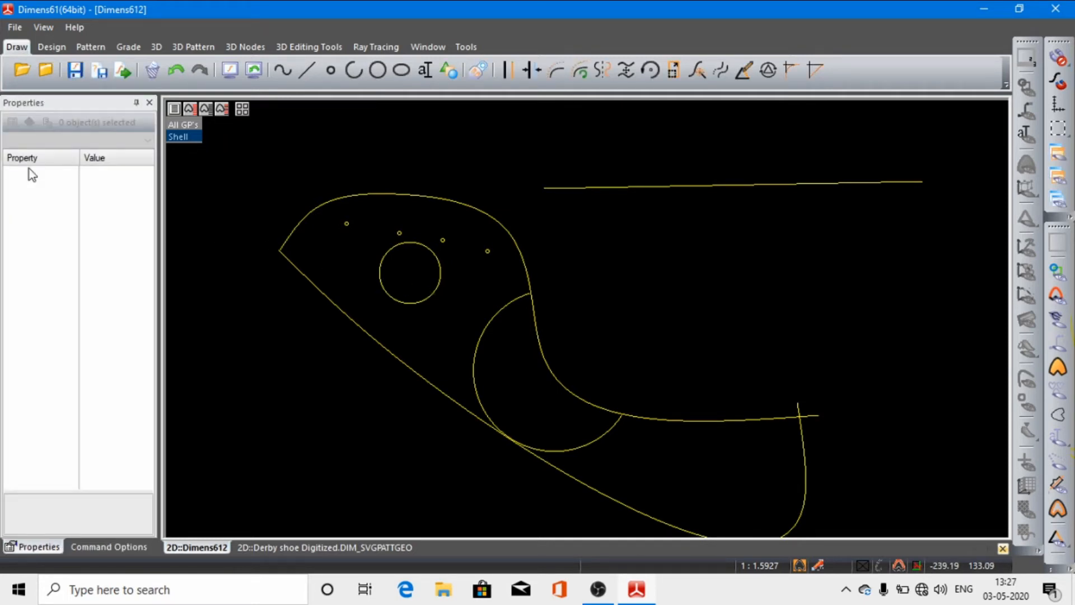
click(400, 70)
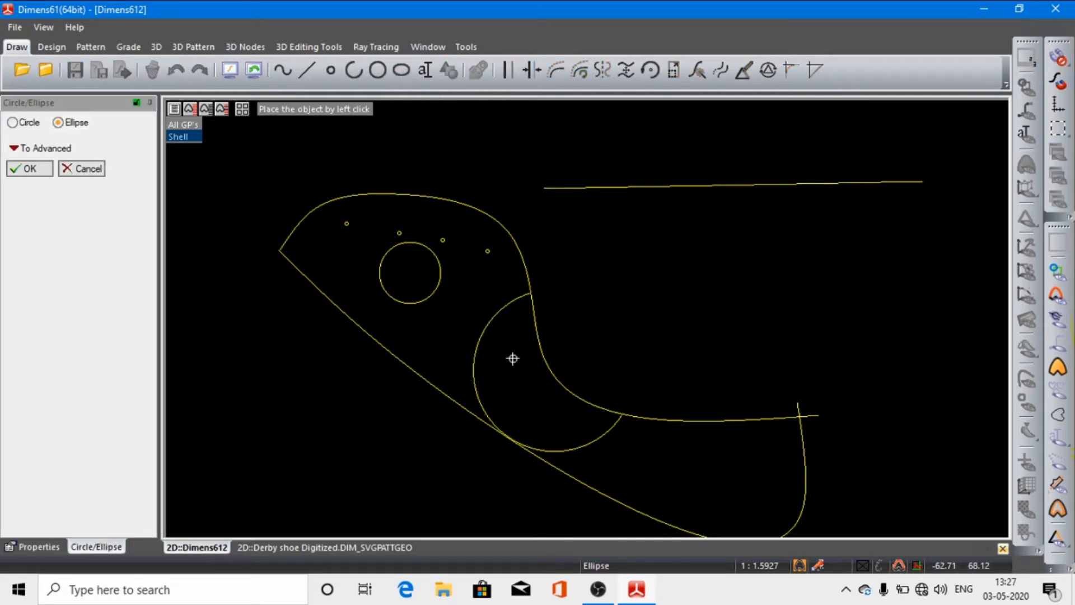
click(659, 454)
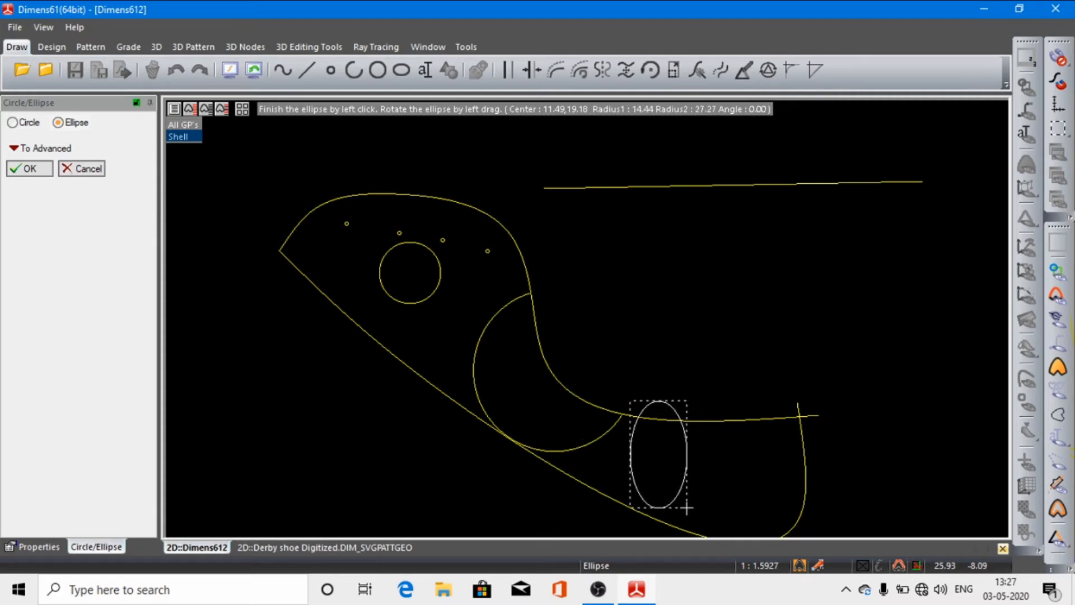
click(721, 467)
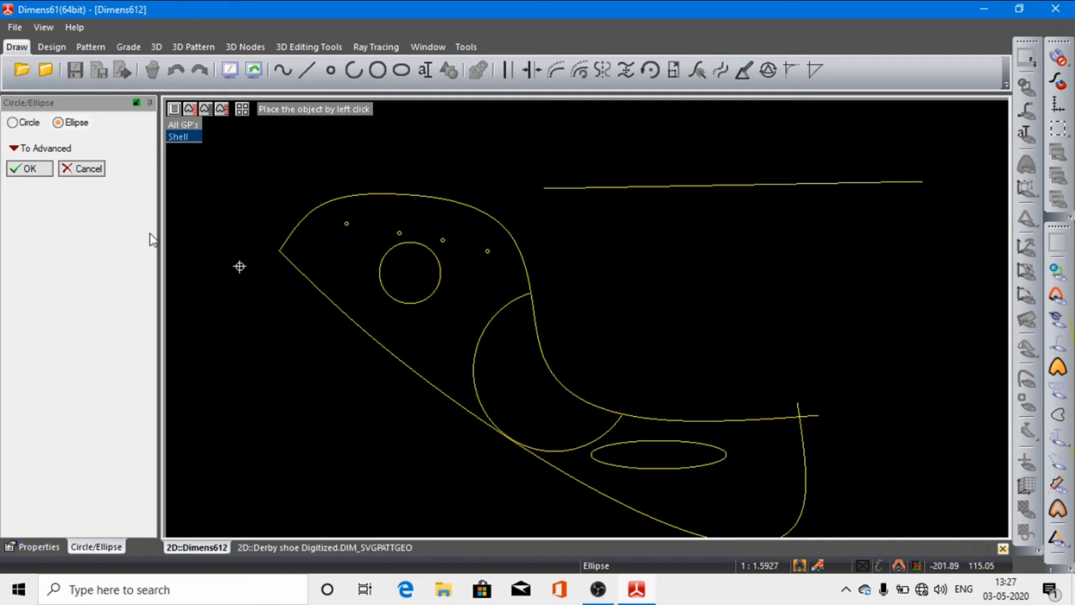
click(29, 169)
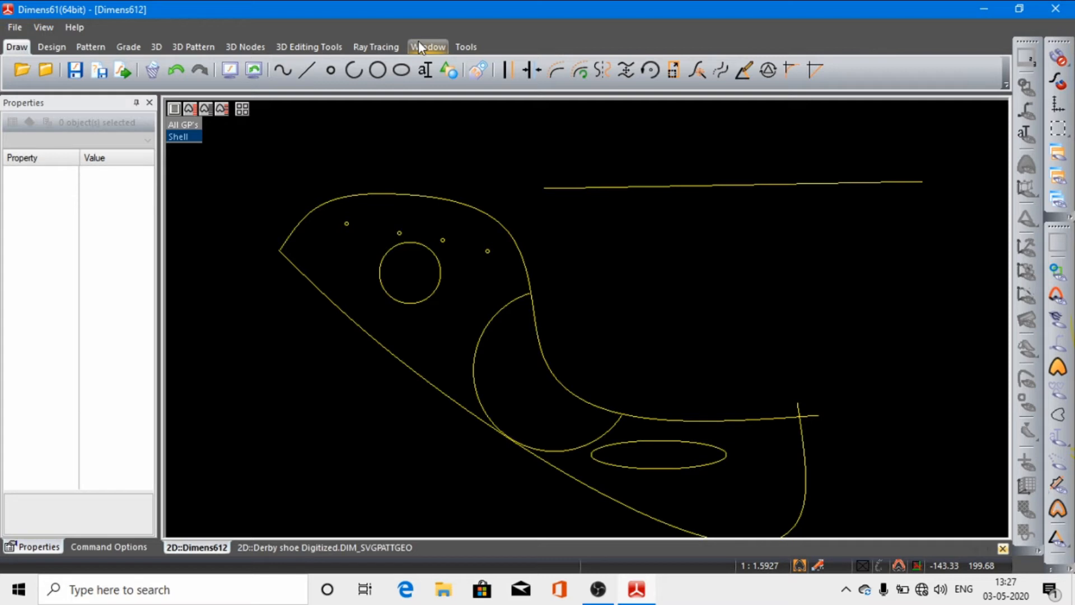
Step: Place the text "quarter" just below the circle, inside the outline
click(426, 72)
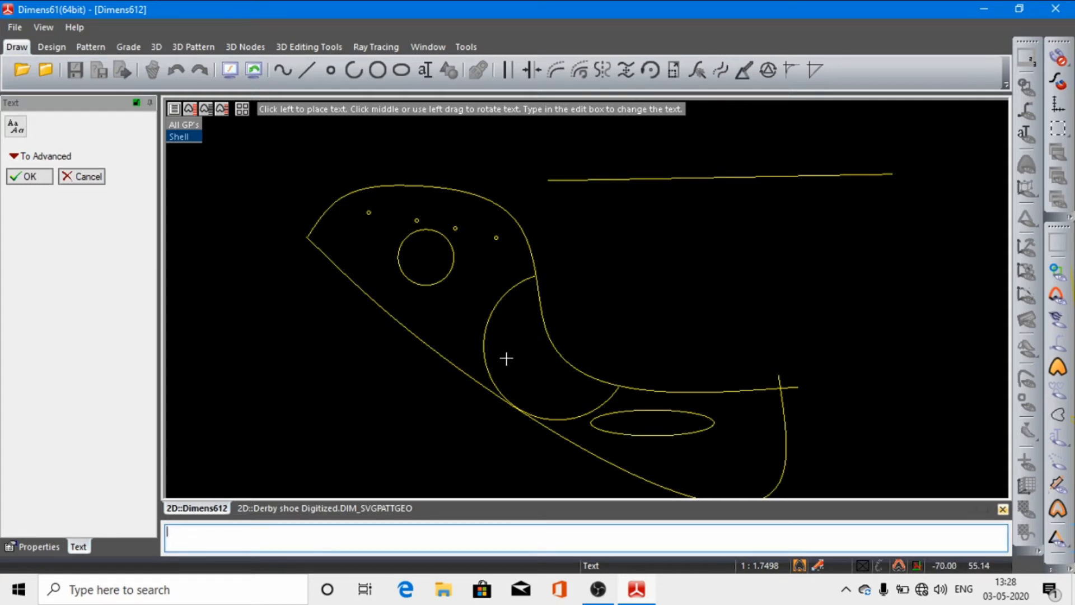
text(ghjj)
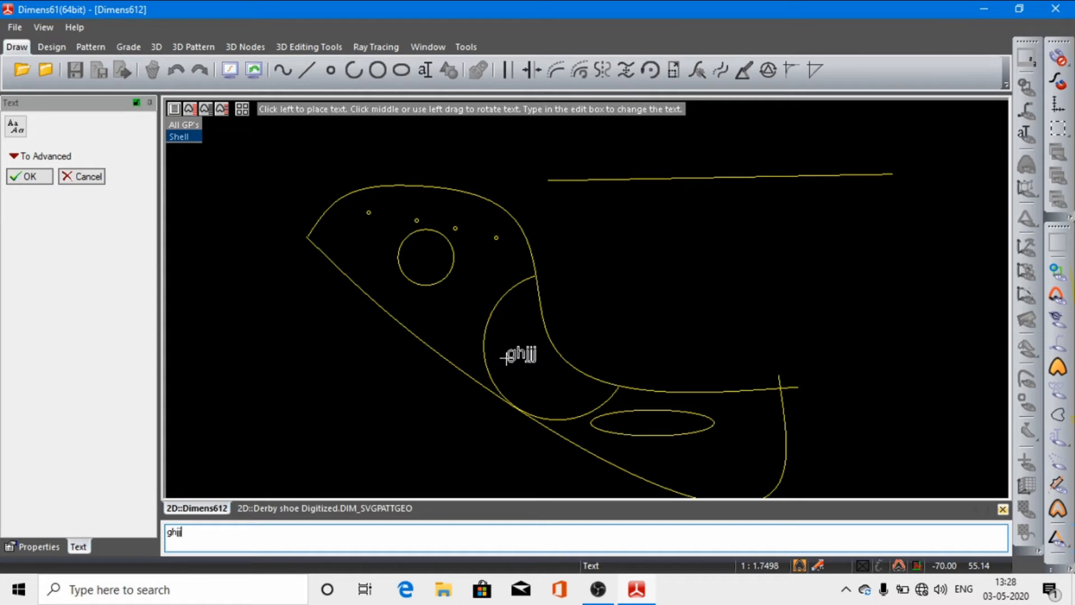
key(BackSpace)
key(BackSpace)
key(BackSpace)
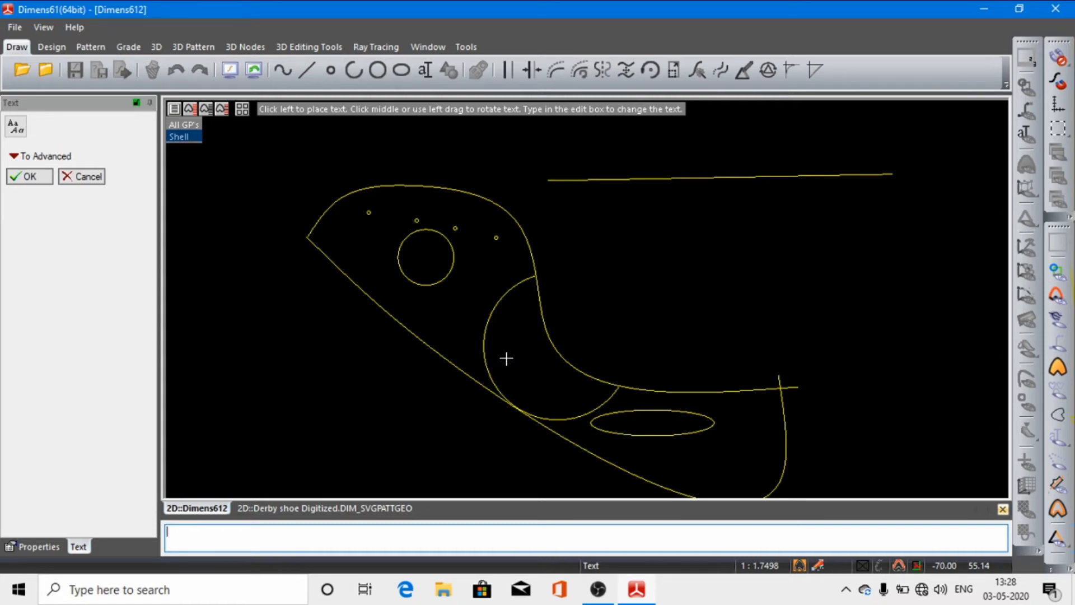
text(q)
key(BackSpace)
text(qy)
key(BackSpace)
text(uarter)
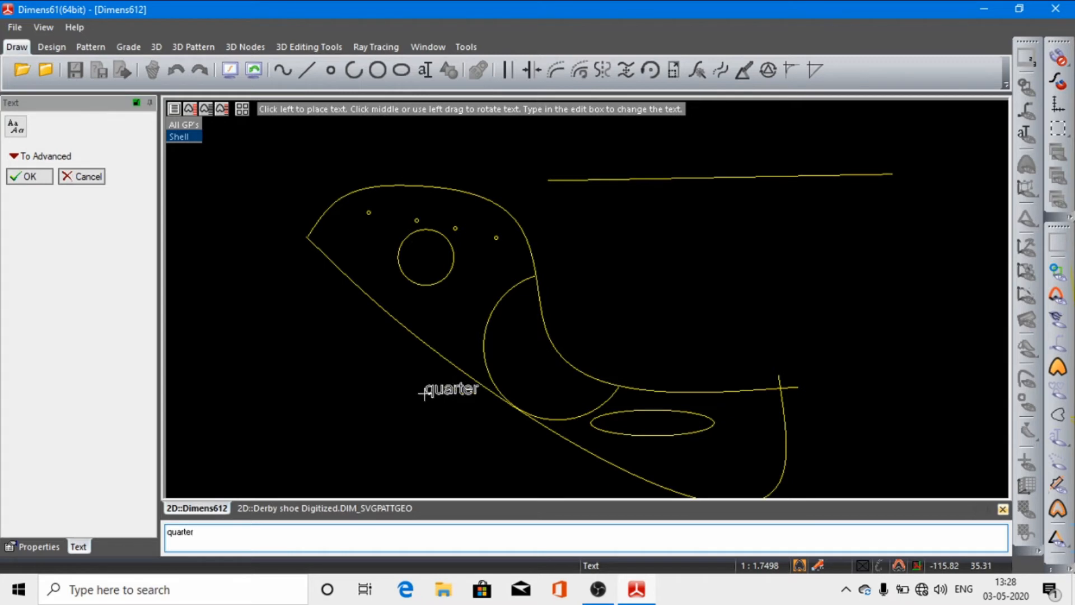
click(418, 312)
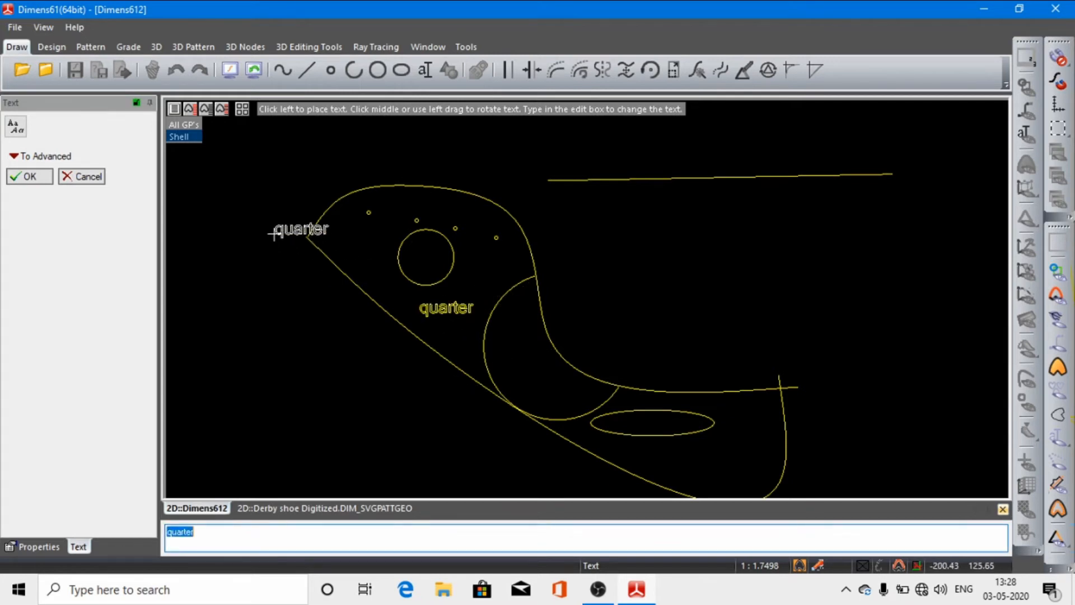
click(37, 178)
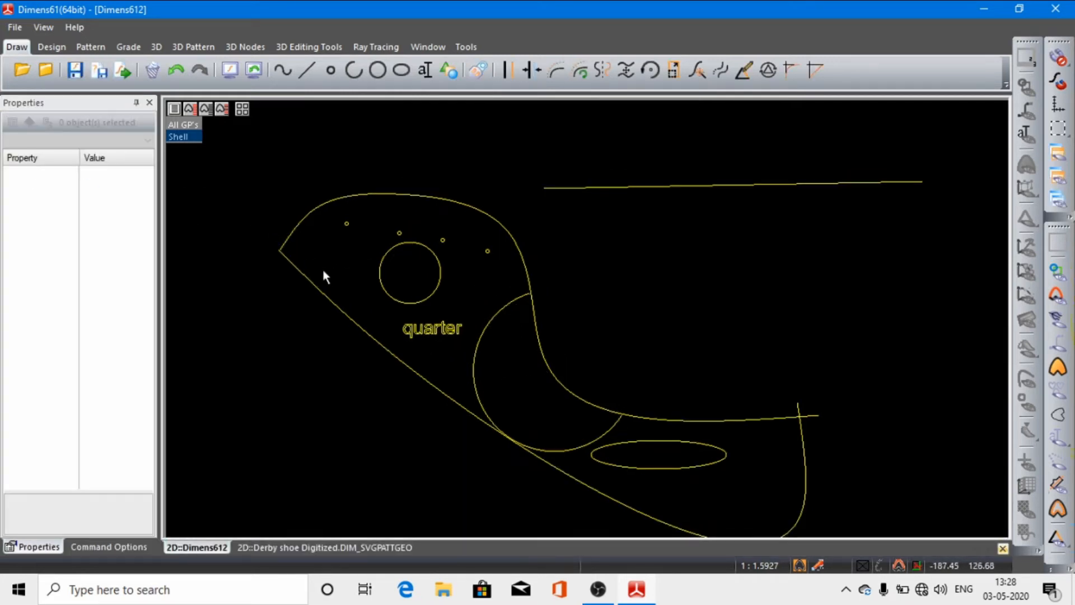
Step: Set up a geometrical shape as a square sized by side length
click(450, 71)
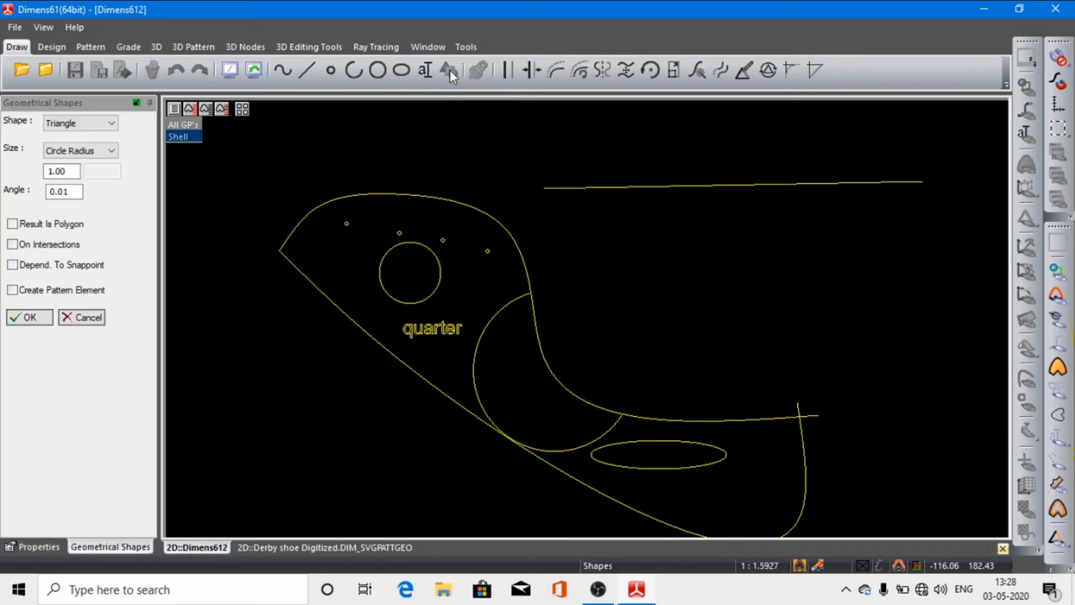
drag(214, 93, 384, 91)
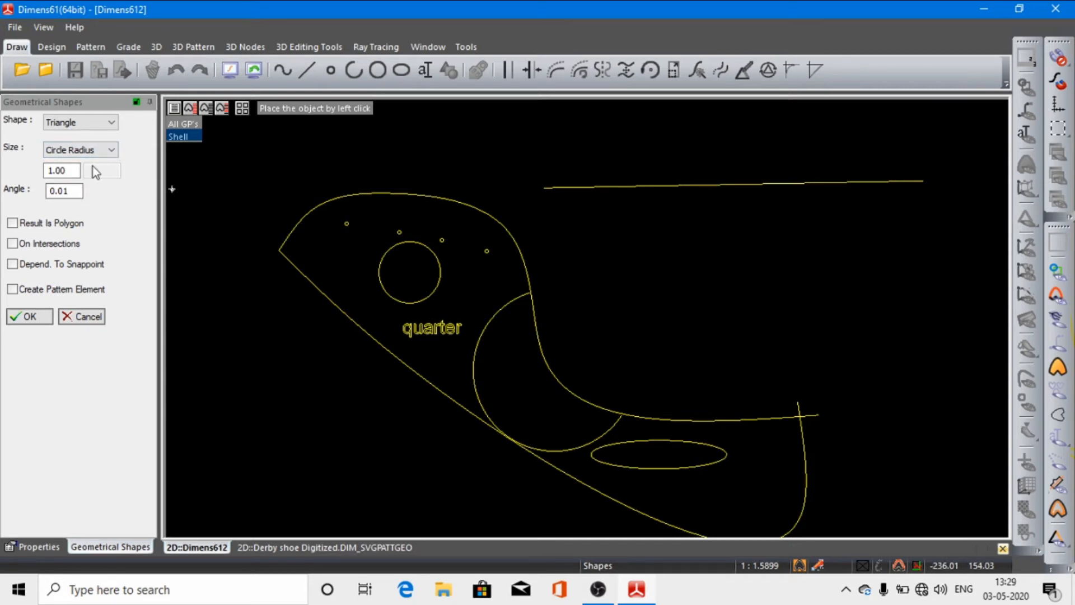
click(74, 170)
key(BackSpace)
key(BackSpace)
key(BackSpace)
key(BackSpace)
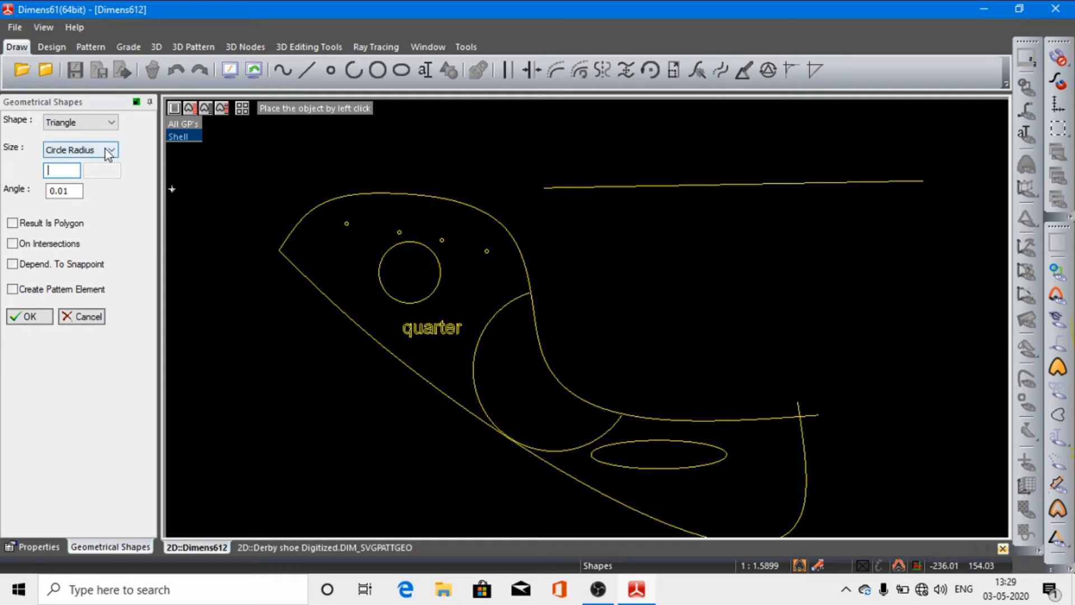
click(111, 127)
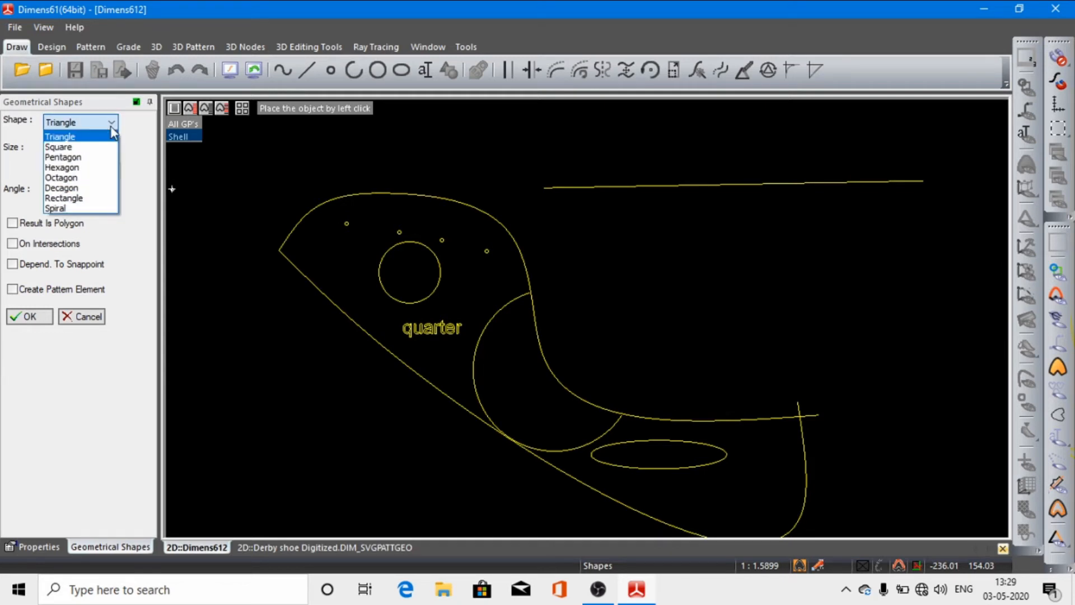
click(85, 148)
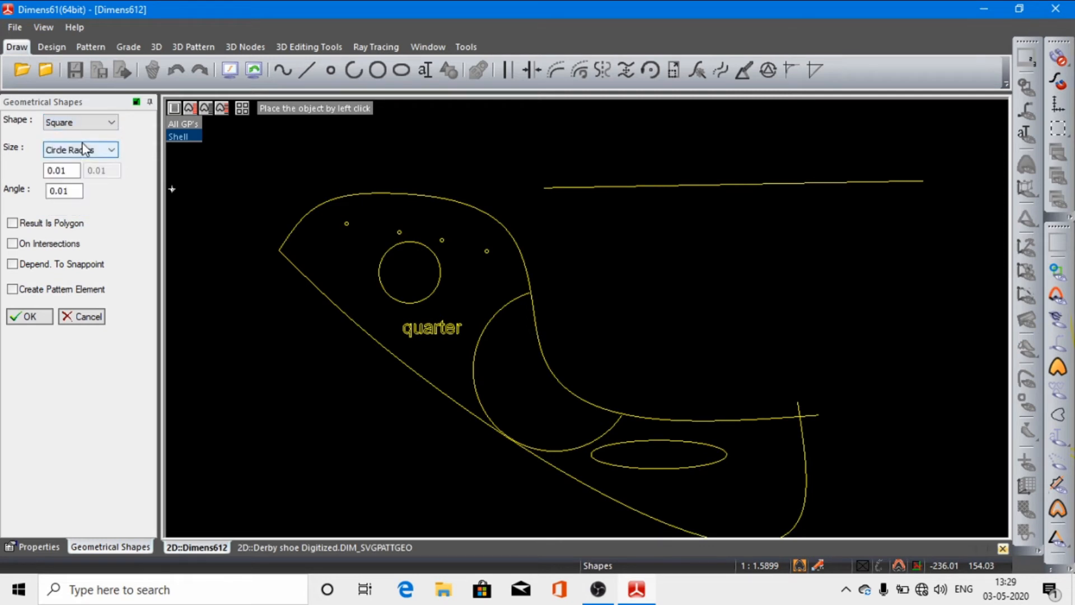
click(111, 149)
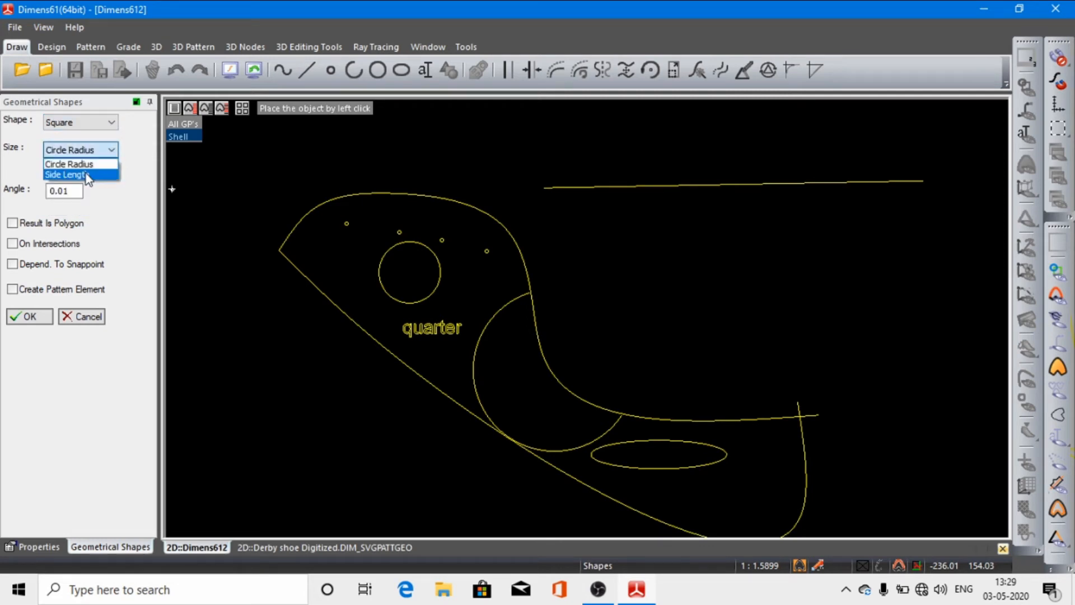
click(72, 174)
Step: Set the square's side length to 20 and close the shape options
click(114, 171)
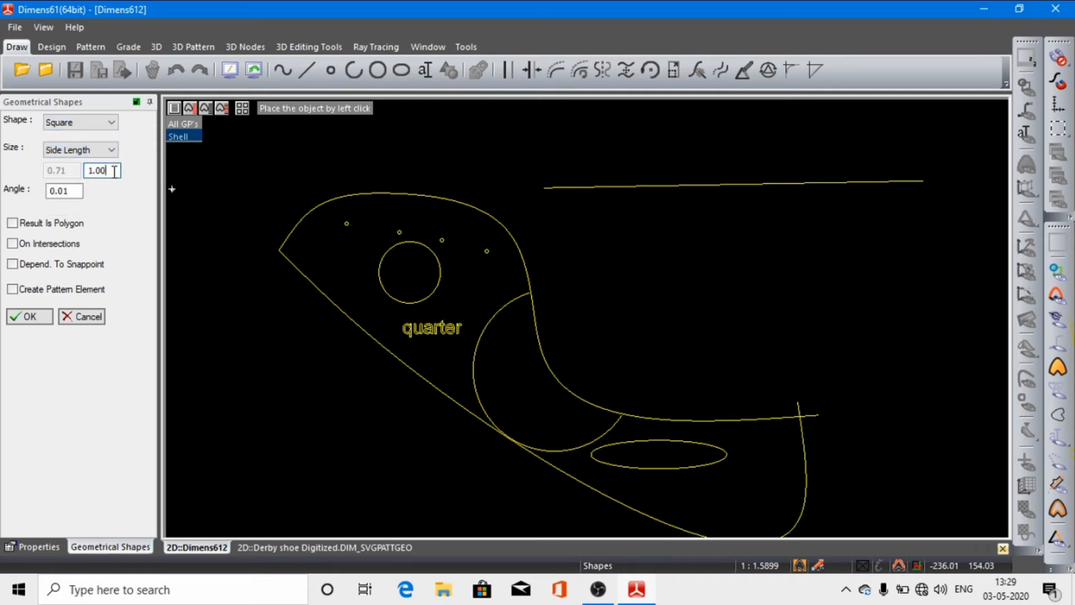
key(BackSpace)
key(BackSpace)
key(BackSpace)
key(BackSpace)
text(2)
key(BackSpace)
text(20)
click(28, 317)
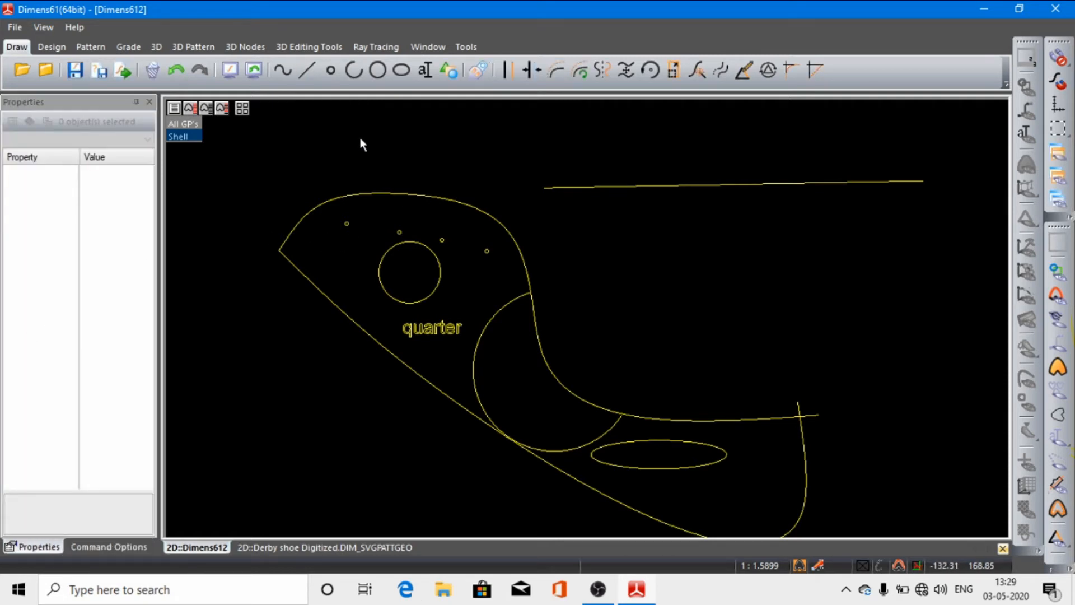
Step: Place the square with side length 20 inside the arc's bulge, near the lower spline
click(449, 71)
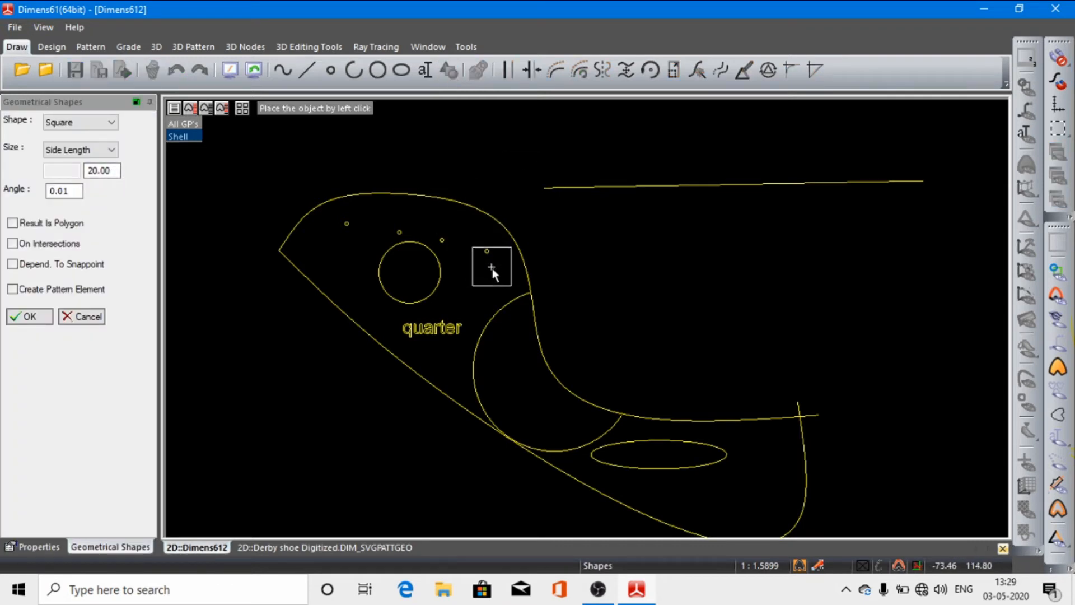
click(522, 393)
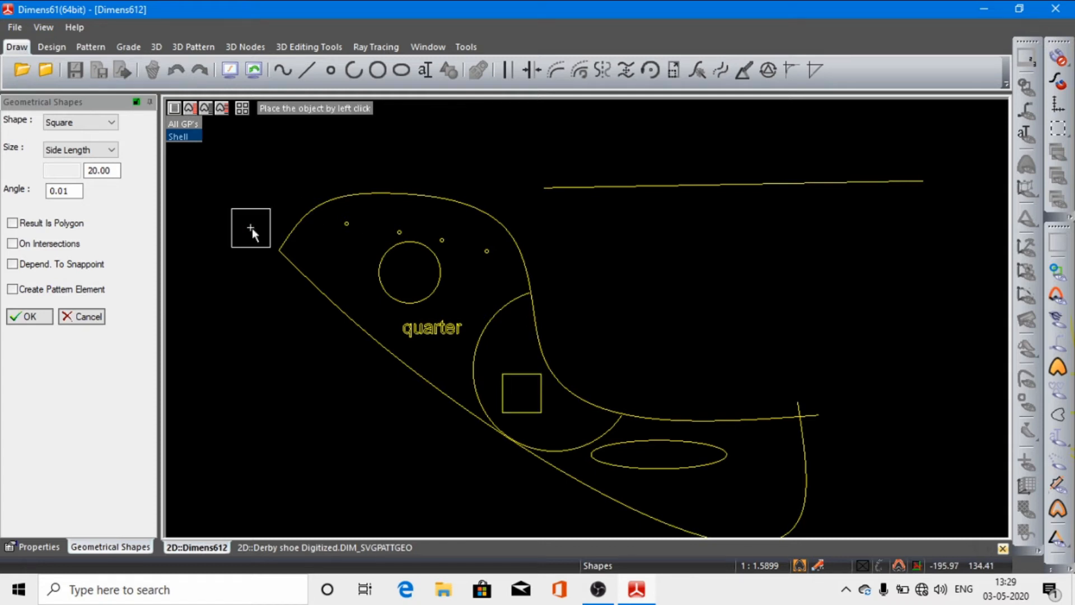
click(29, 317)
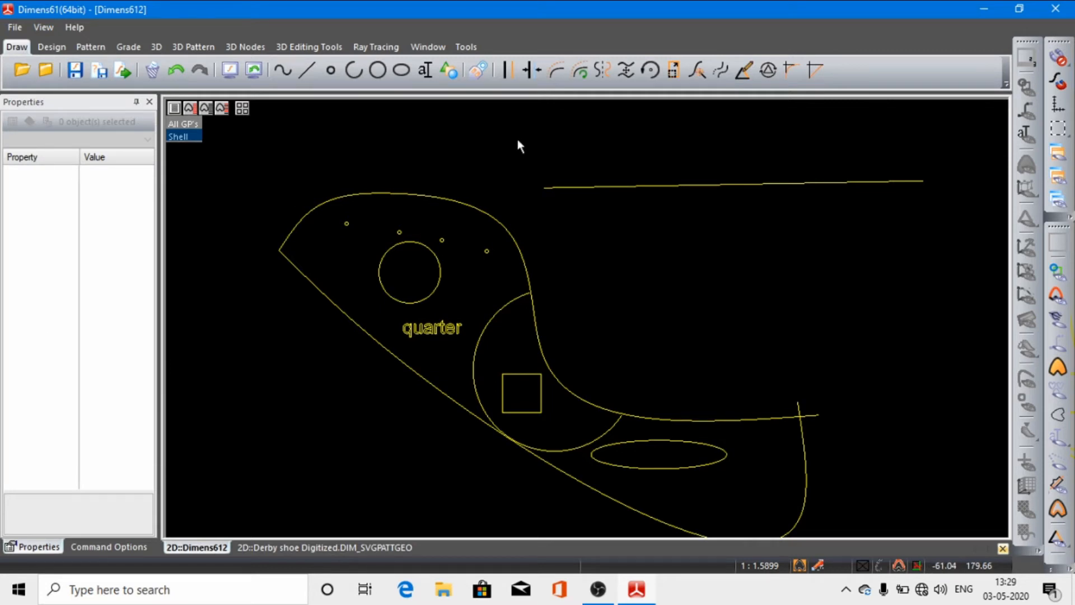
click(449, 70)
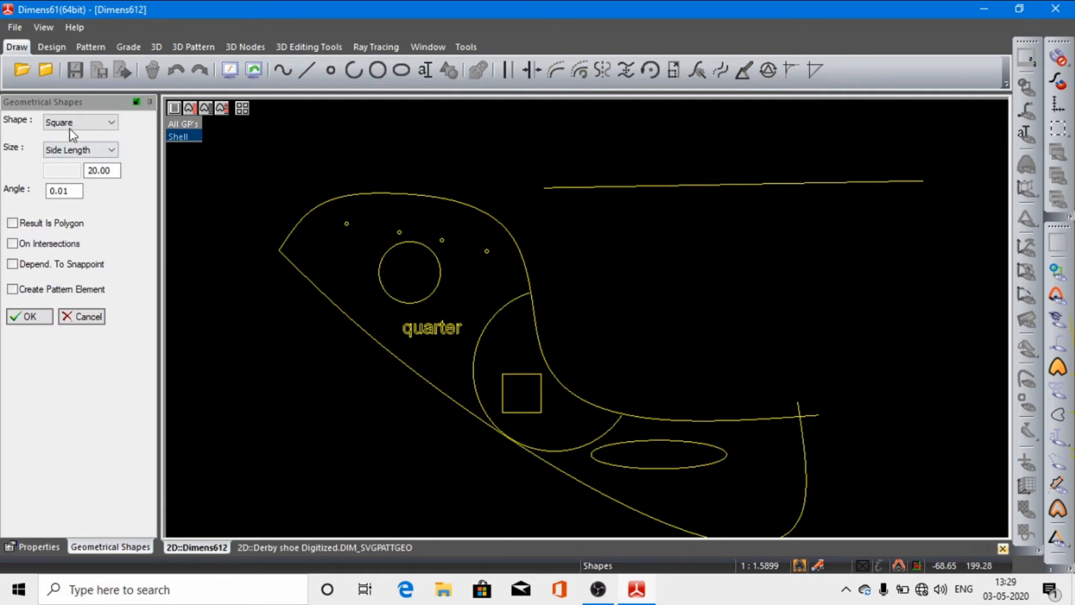
click(109, 124)
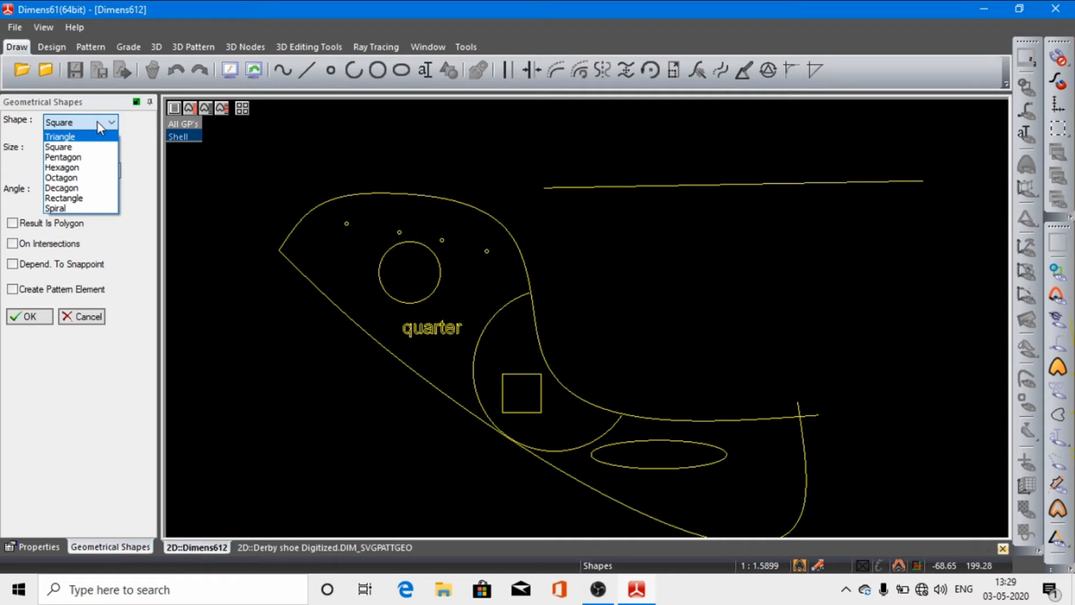
click(18, 316)
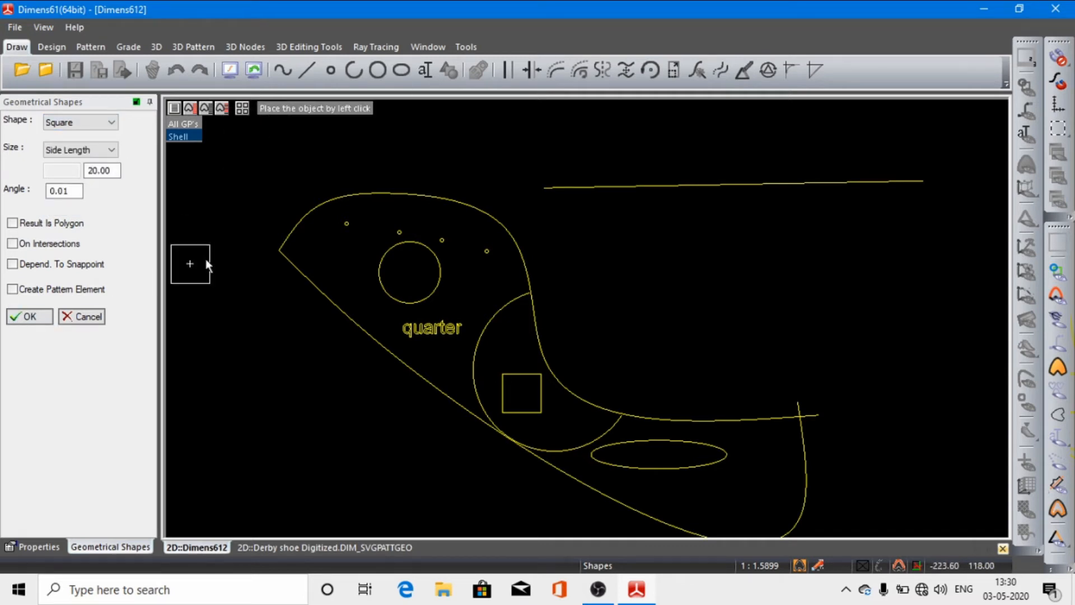
click(36, 315)
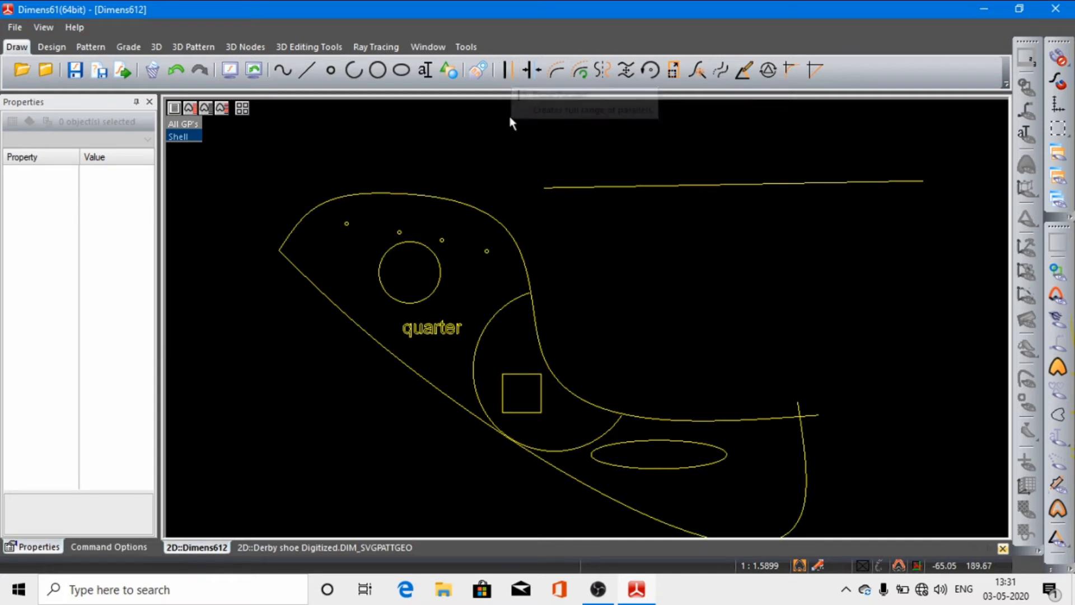
Step: Try to create a parallel of the nearly horizontal straight line at a distance of 10.00 mm
click(509, 70)
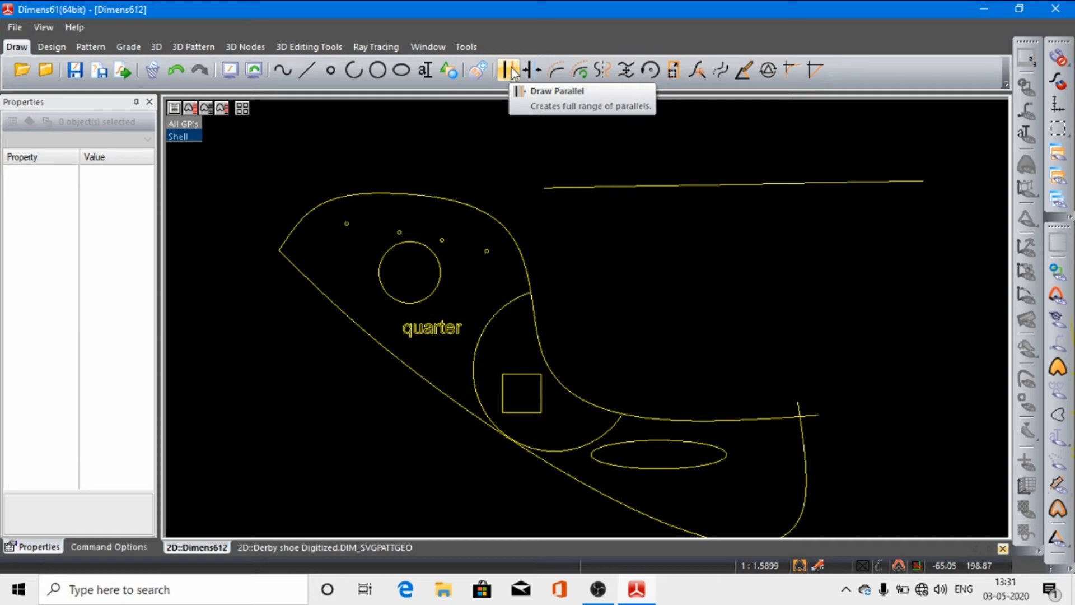
click(653, 185)
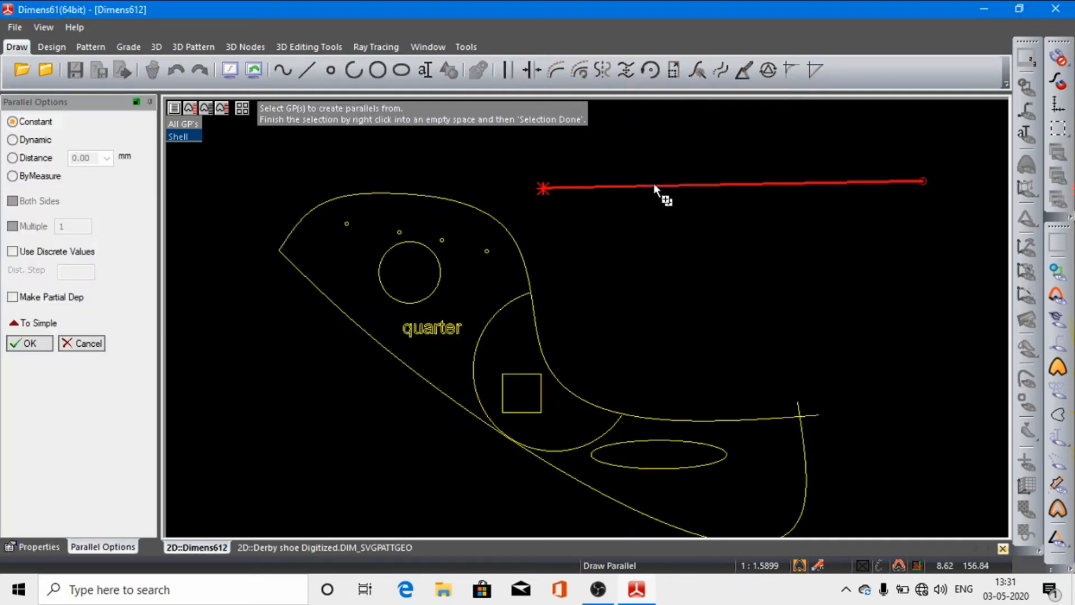
right_click(659, 217)
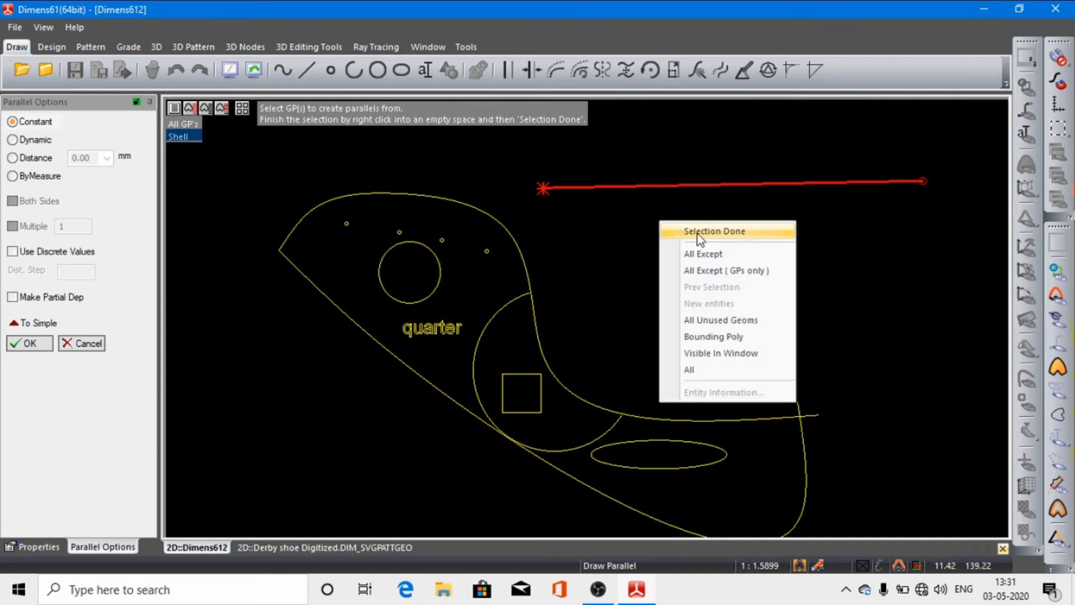
click(675, 226)
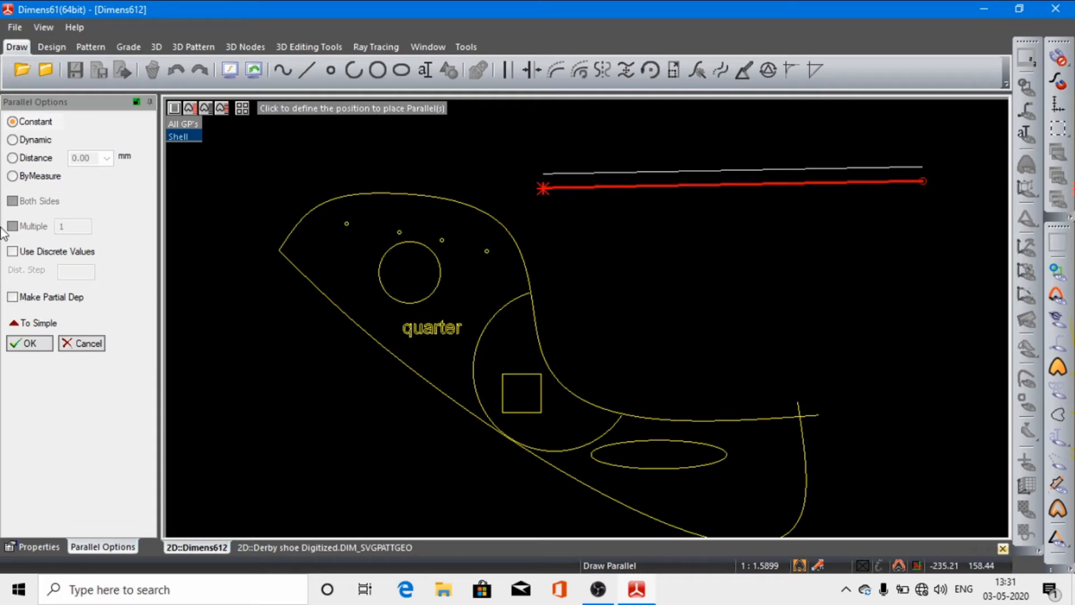
click(12, 159)
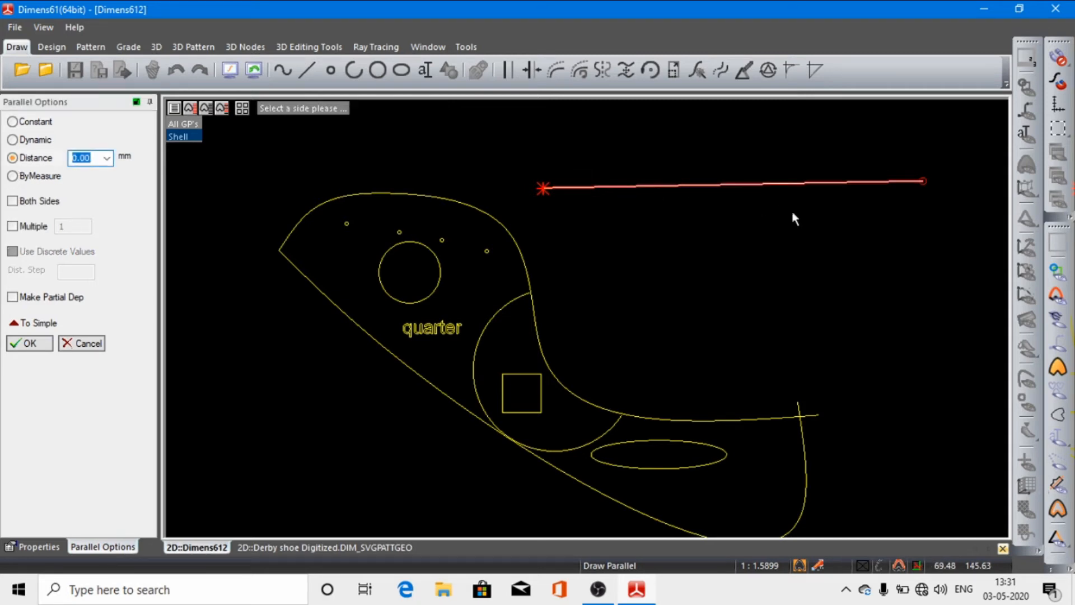
click(106, 160)
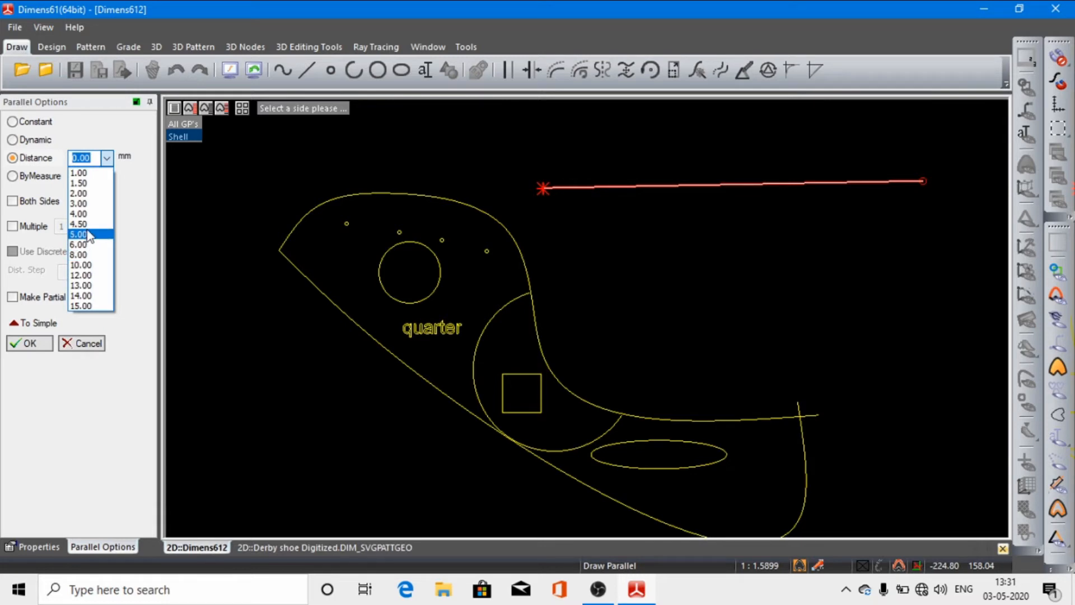
click(85, 265)
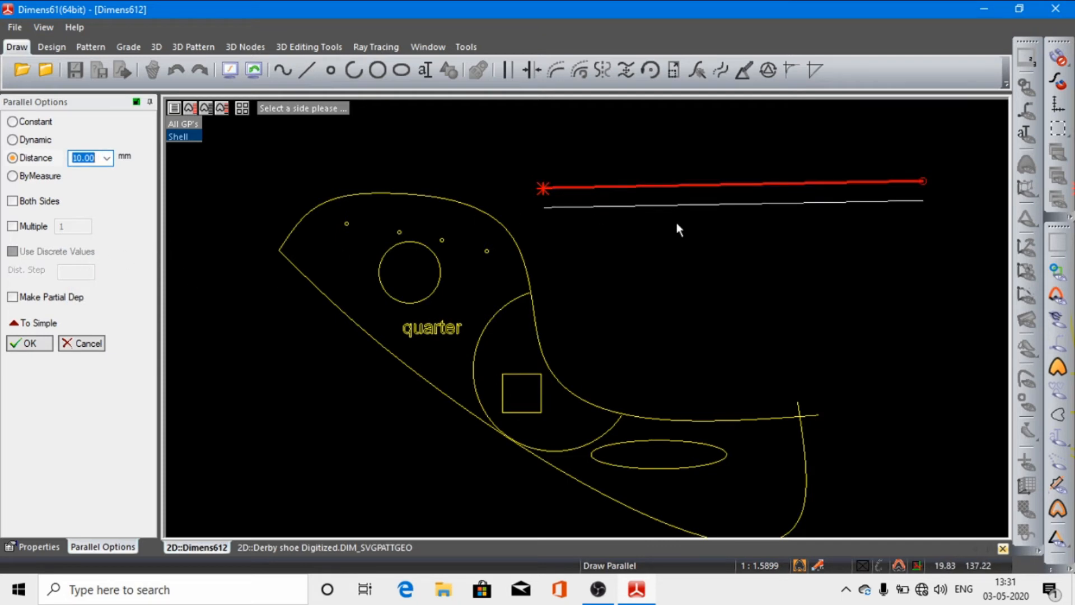
click(20, 342)
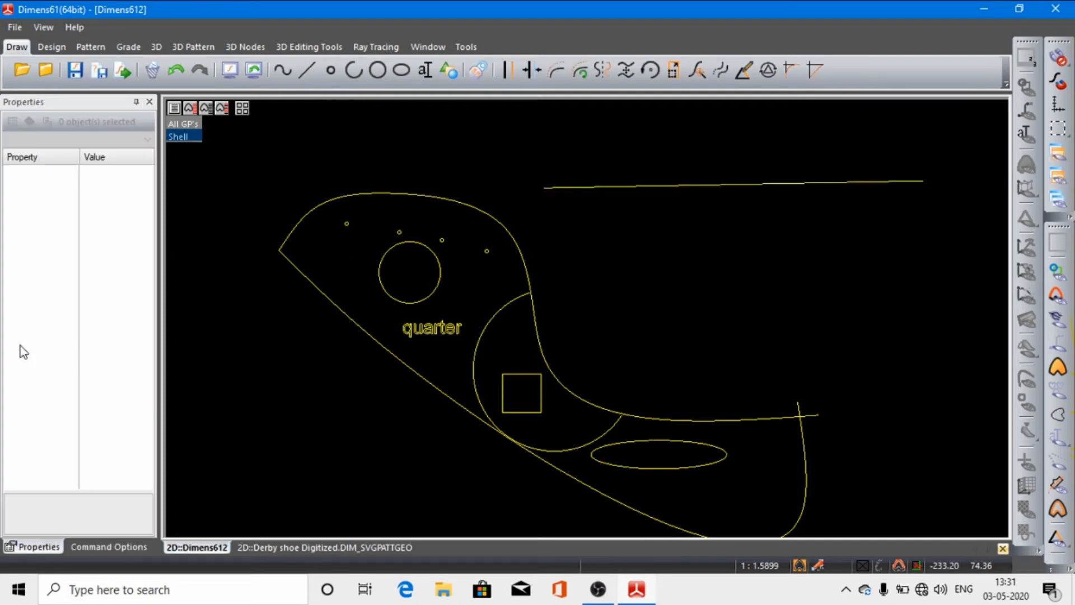
Step: Create a parallel 10.00 mm below the nearly horizontal straight line and a second one 10.00 mm below that
click(678, 185)
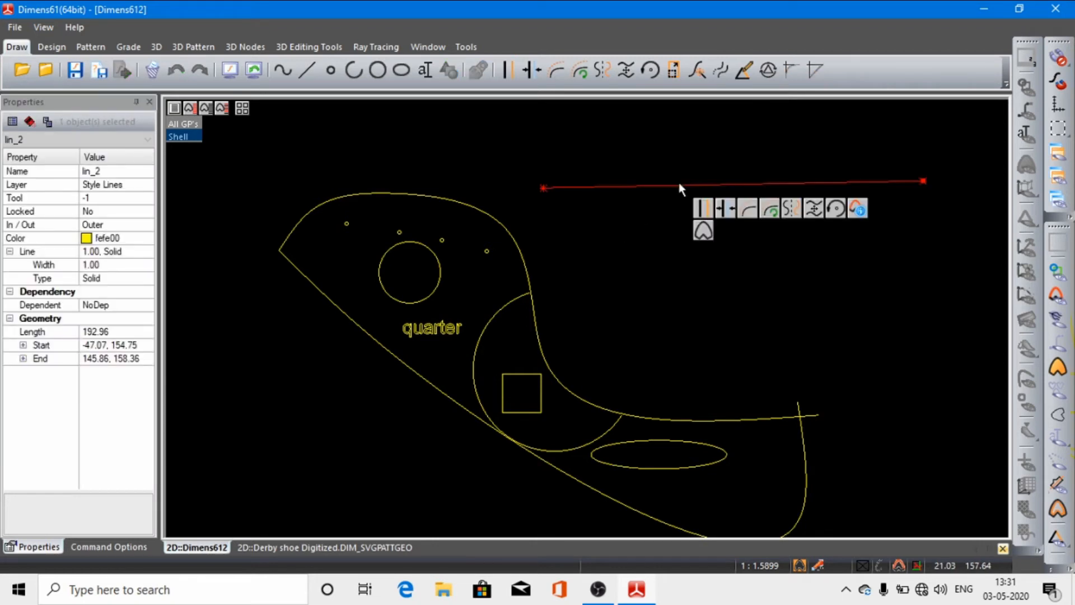
click(701, 210)
click(667, 208)
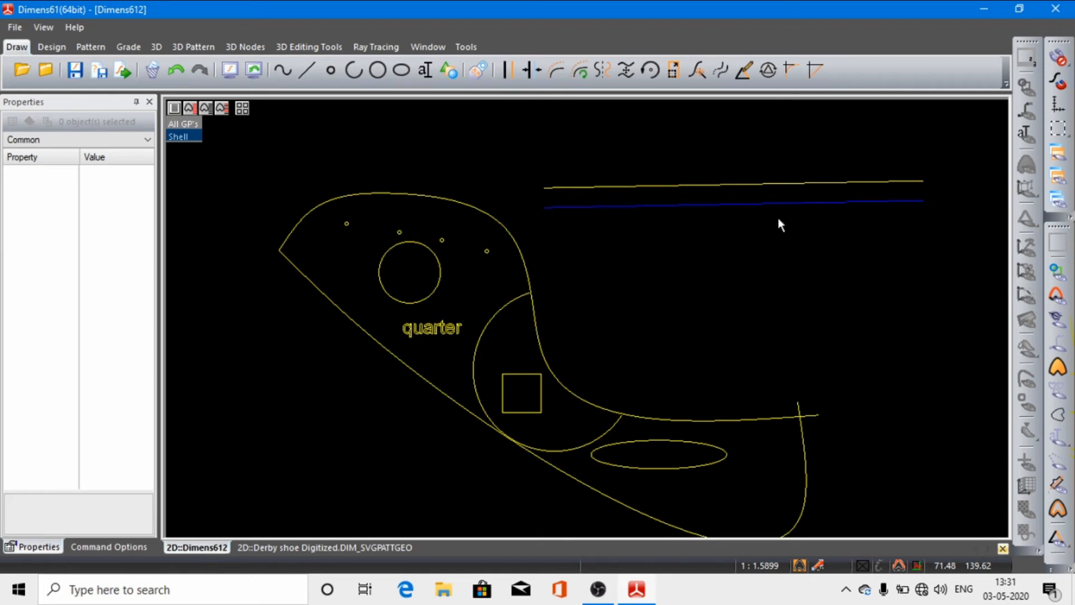
double_click(700, 204)
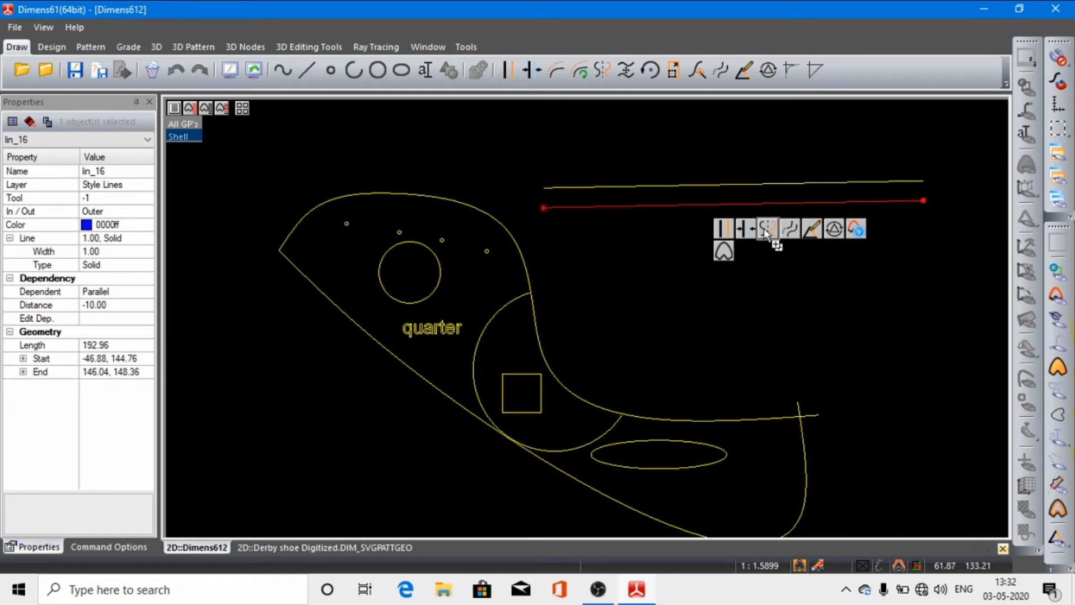
click(727, 230)
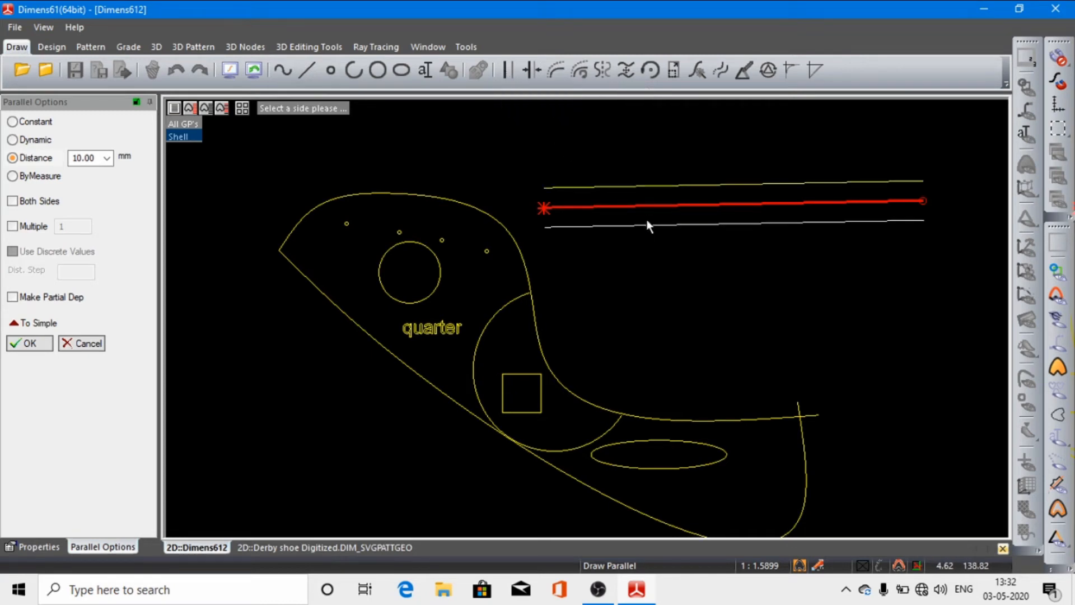
click(652, 236)
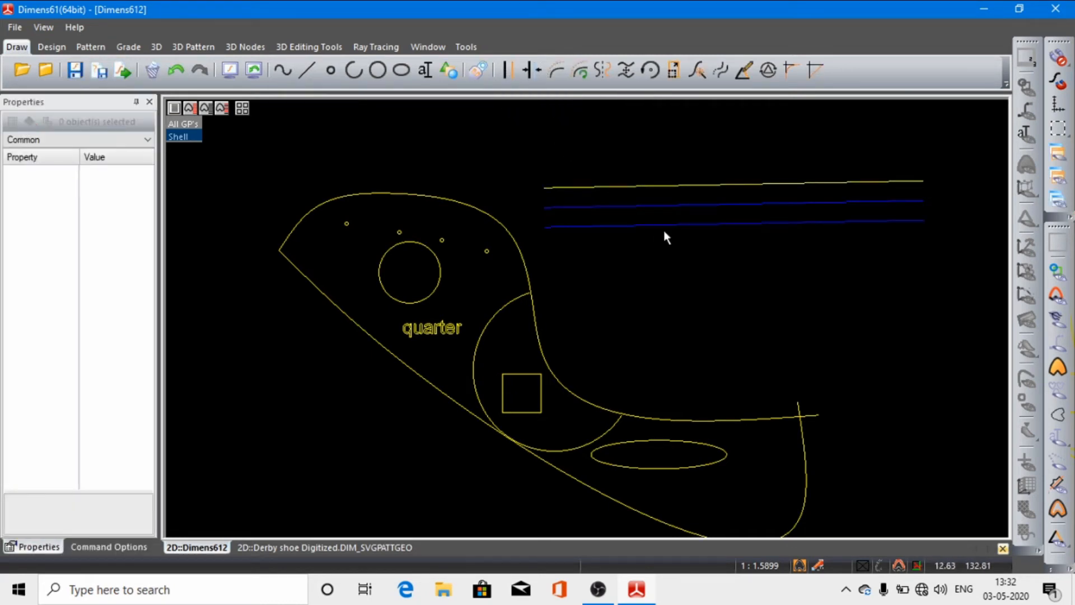
Step: Add two more parallels below the lowest one, each offset 10.00 mm from the line above it
click(669, 229)
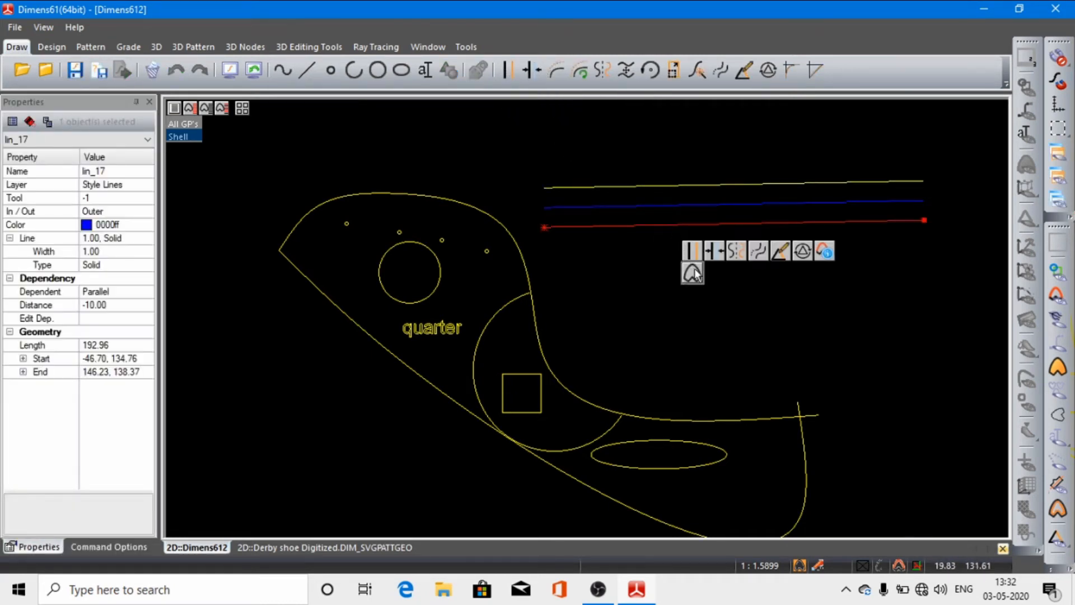
click(693, 256)
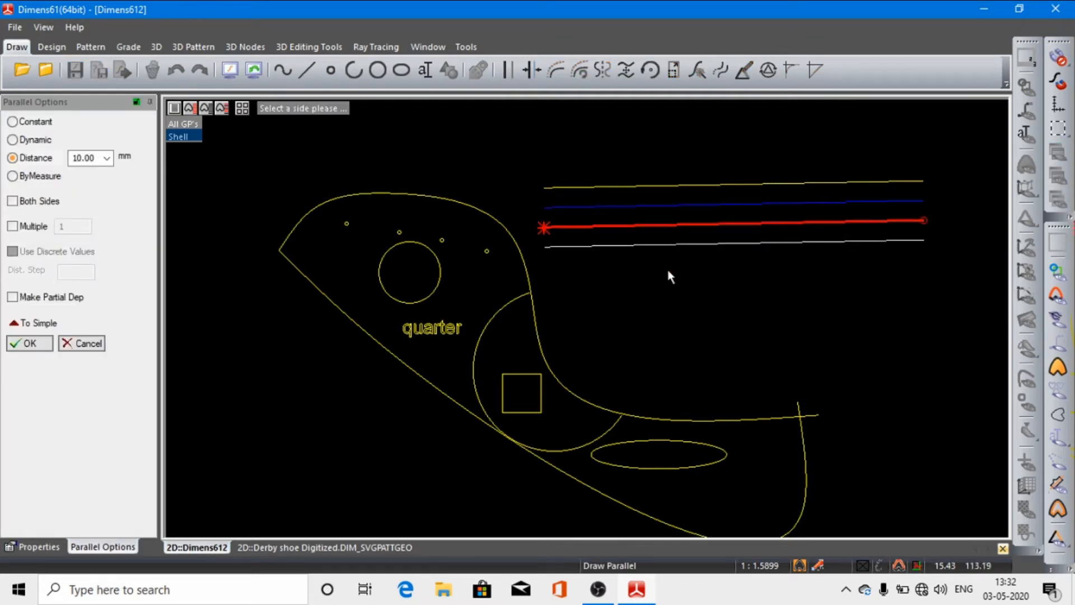
click(667, 271)
click(686, 242)
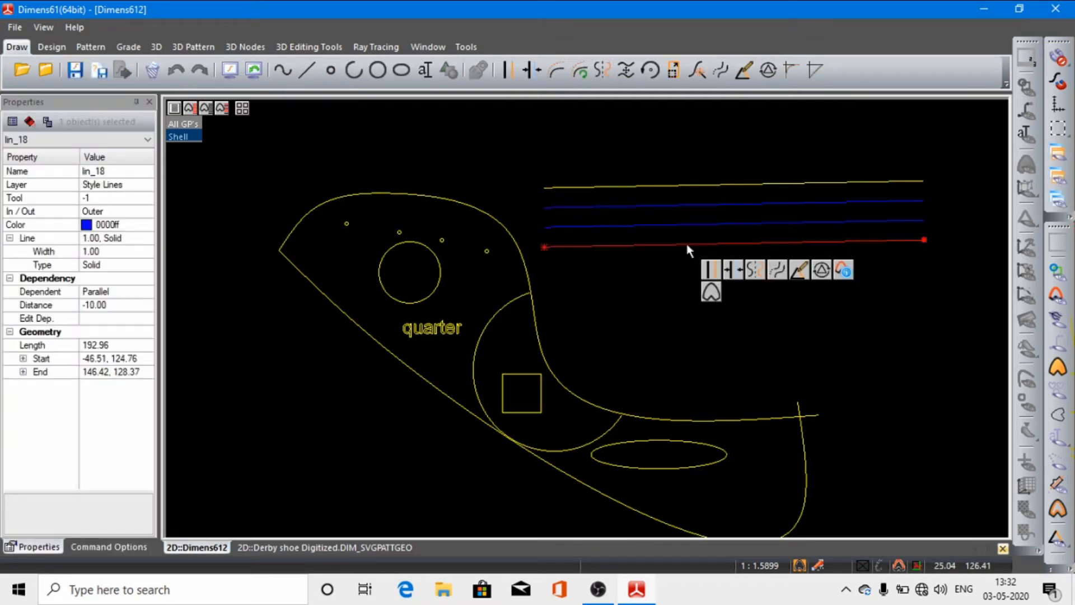
click(707, 267)
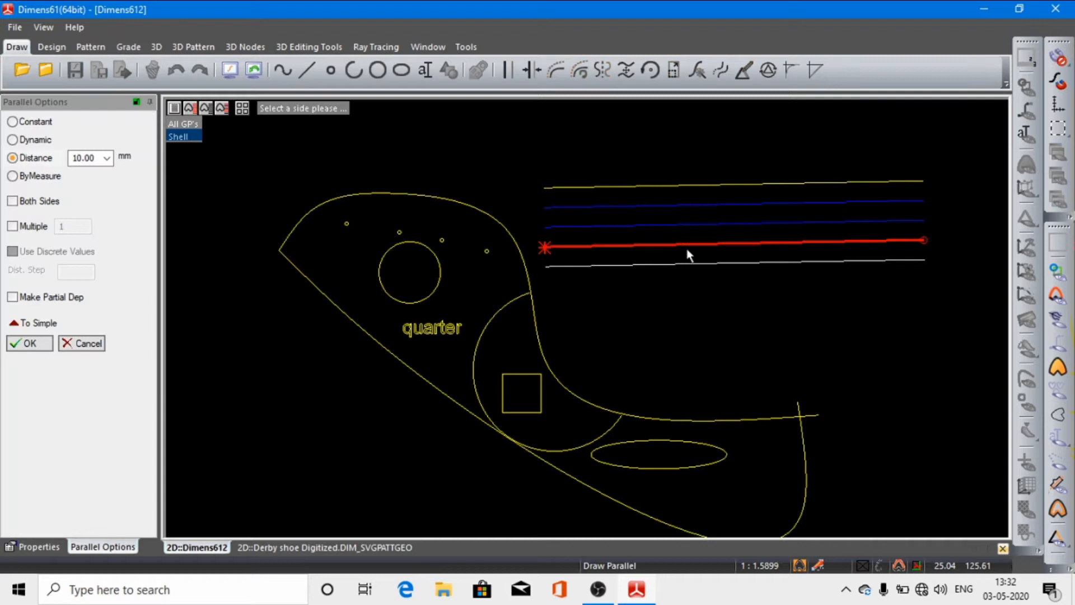
click(693, 297)
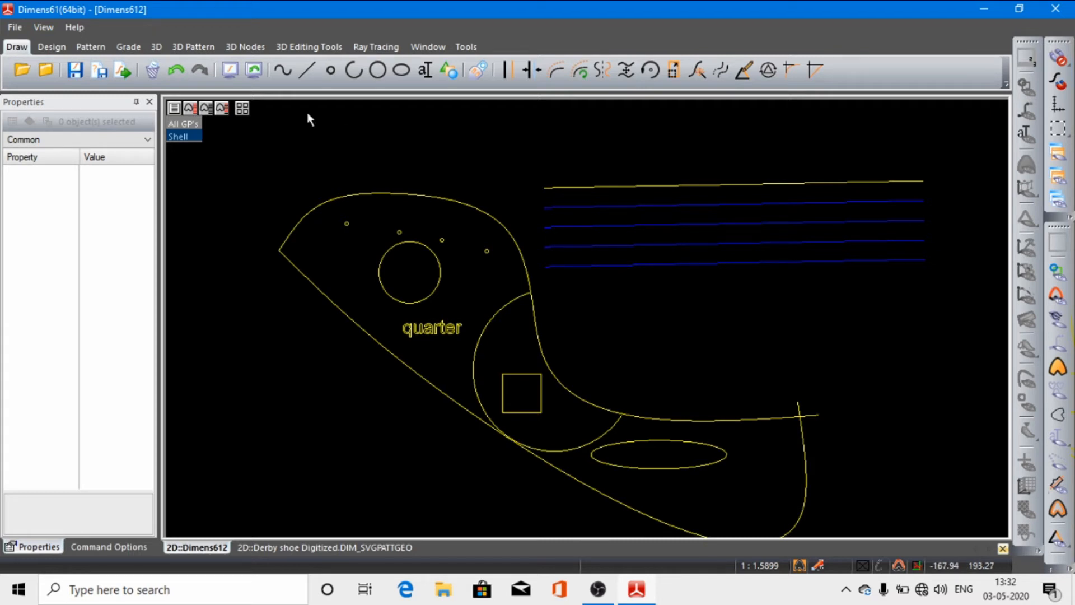
Step: Undo all four parallels below the nearly horizontal straight line
click(176, 71)
click(175, 70)
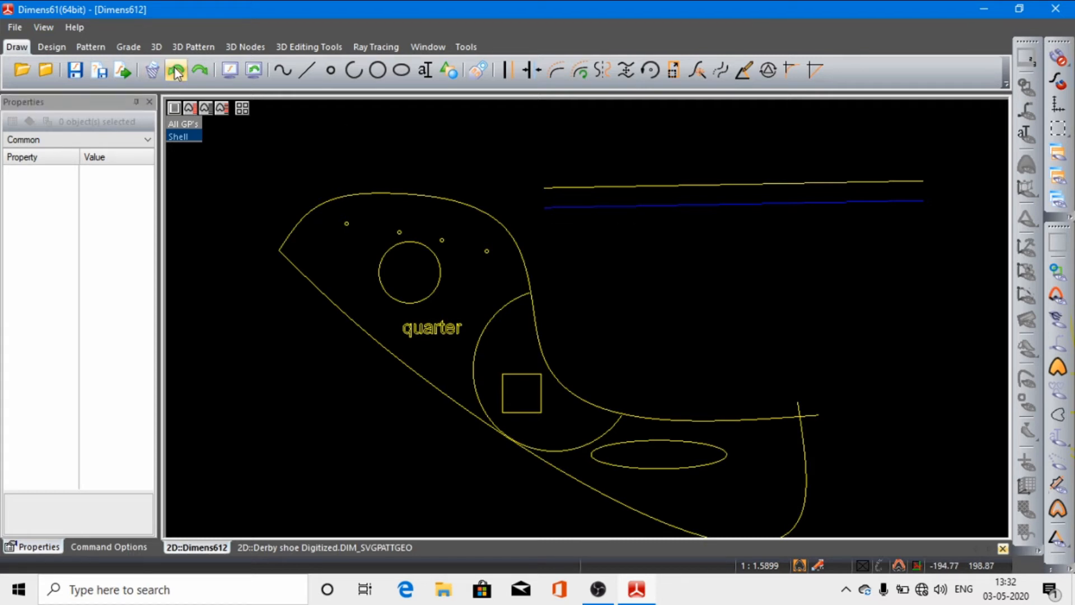
click(174, 70)
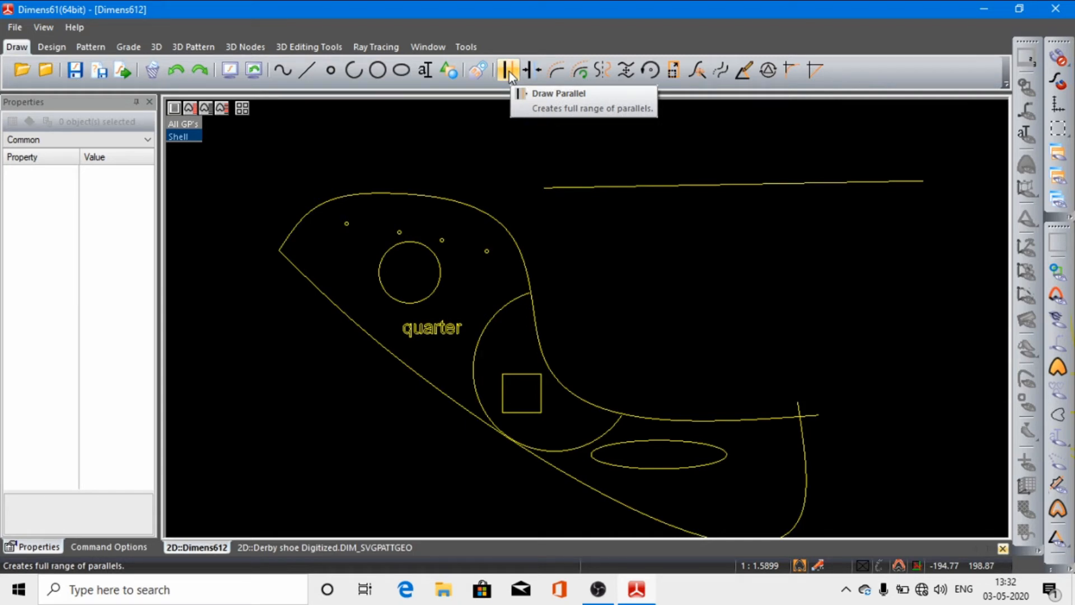
Step: Create a fixed parallel below the nearly horizontal straight line at a custom distance of 20 mm
click(528, 77)
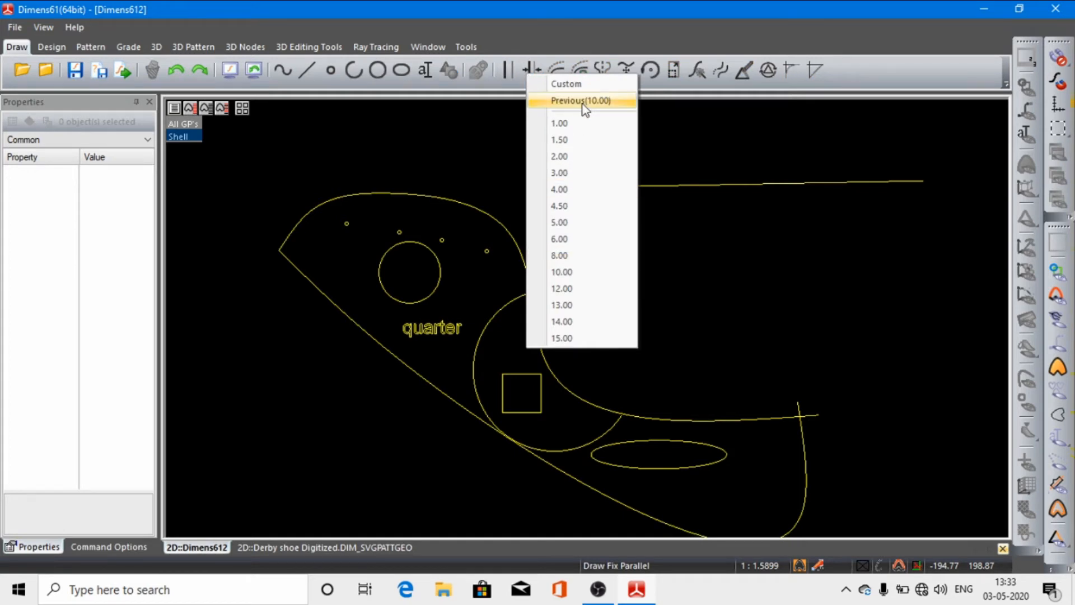
click(593, 83)
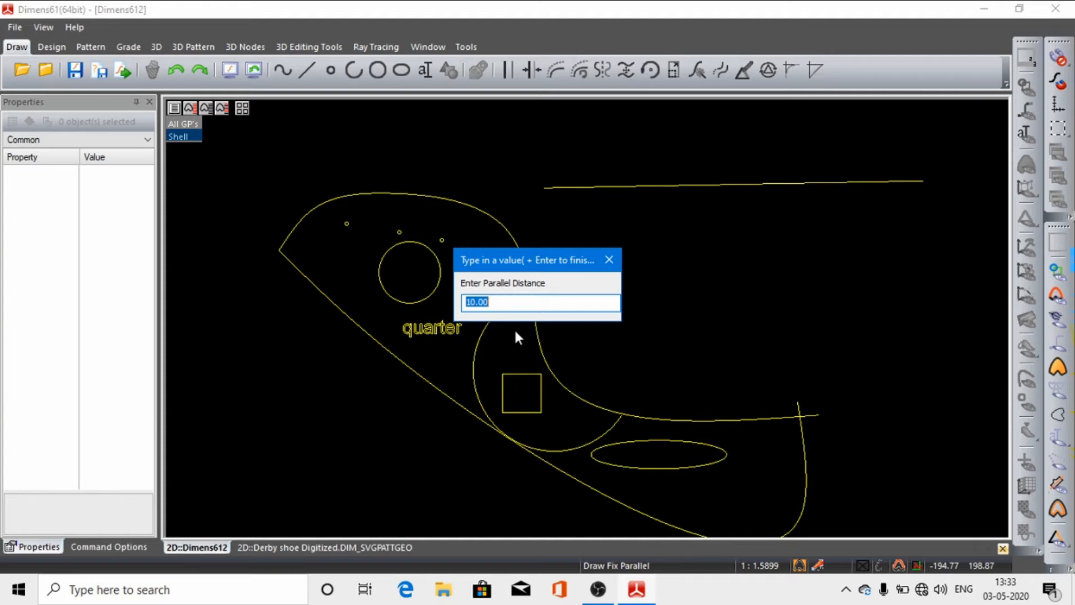
text(20)
key(Return)
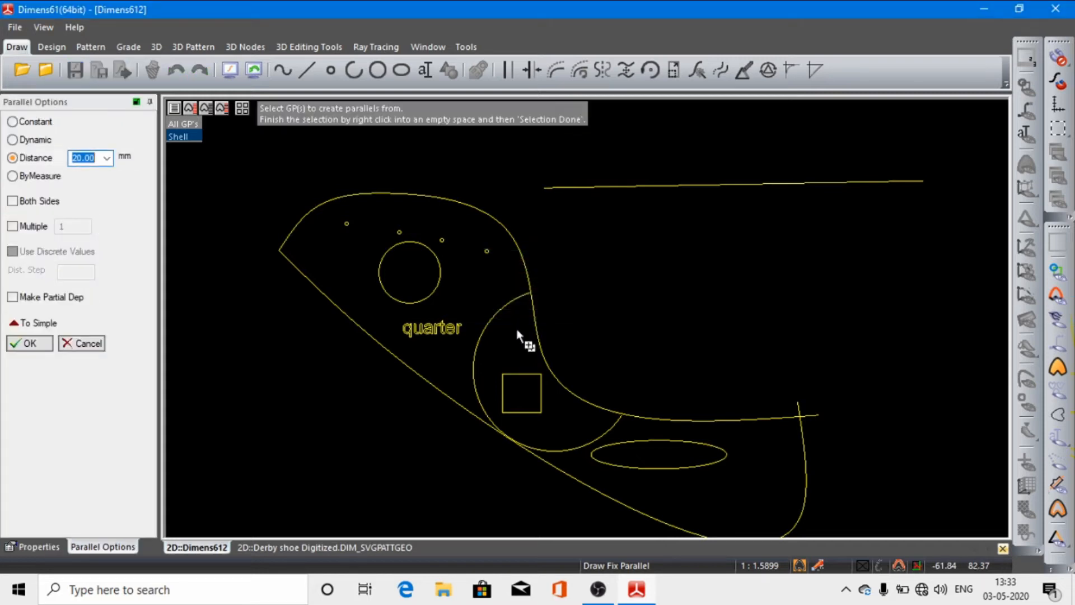
click(708, 183)
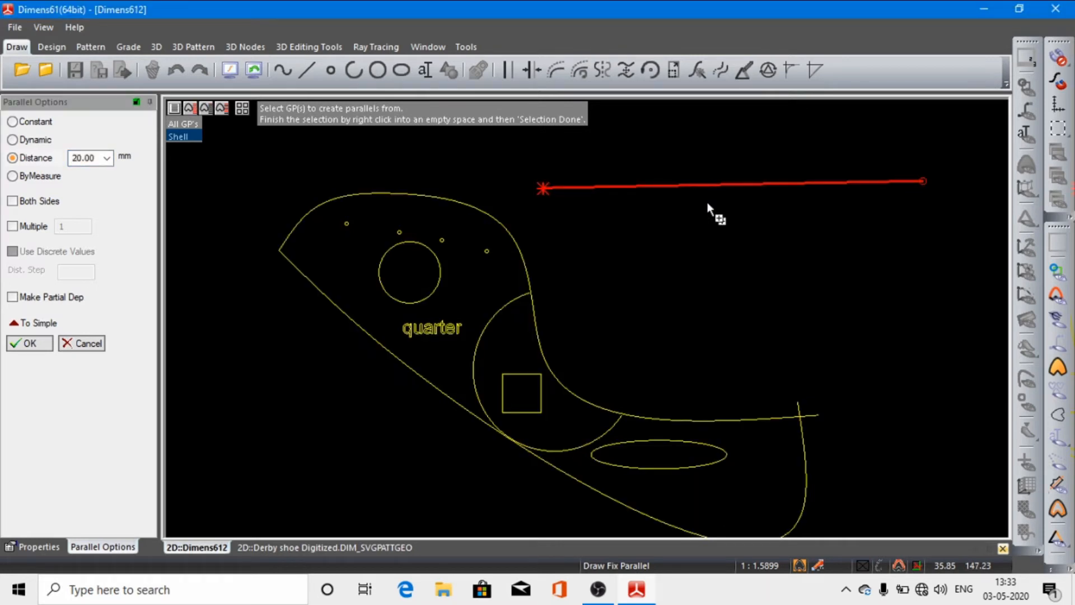
right_click(707, 203)
click(738, 216)
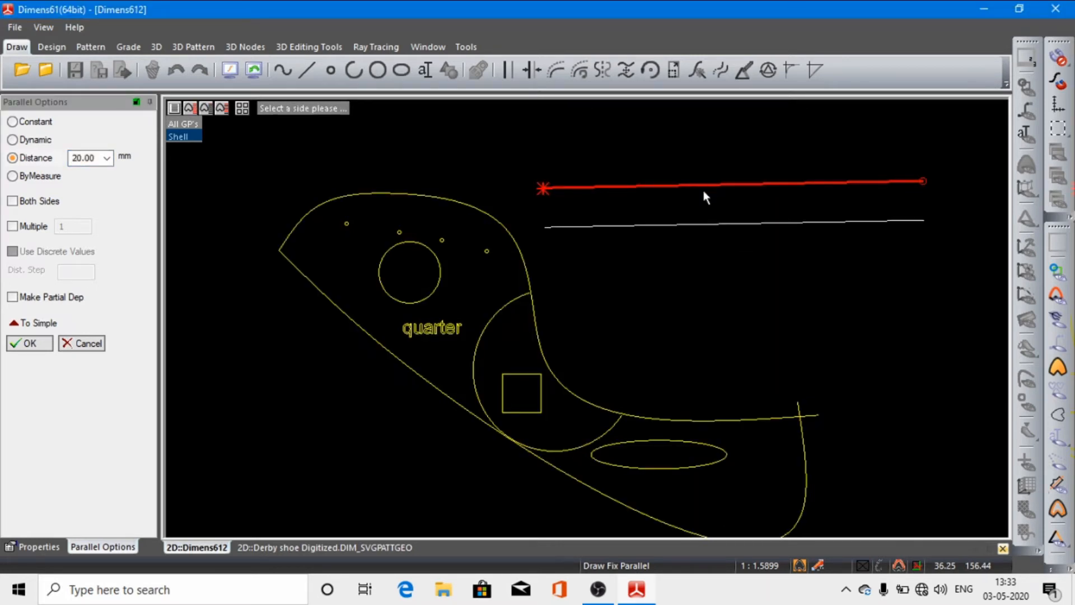
click(682, 222)
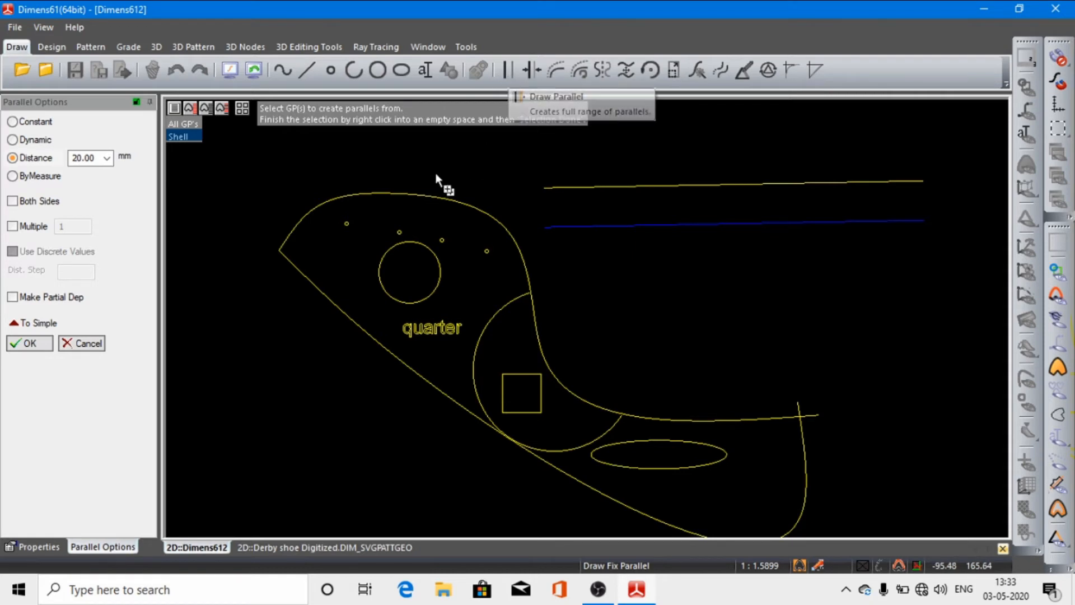
click(30, 343)
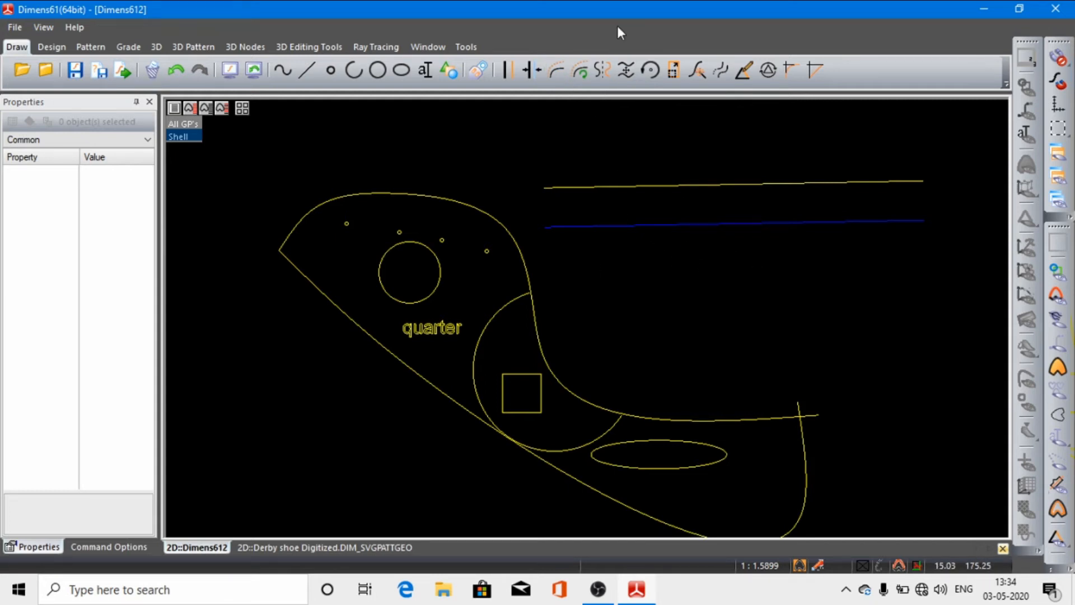
Step: Define a new variable parallel below the yellow straight line, offset about 13.3 mm at its start and about 4.6 mm at its end
click(556, 71)
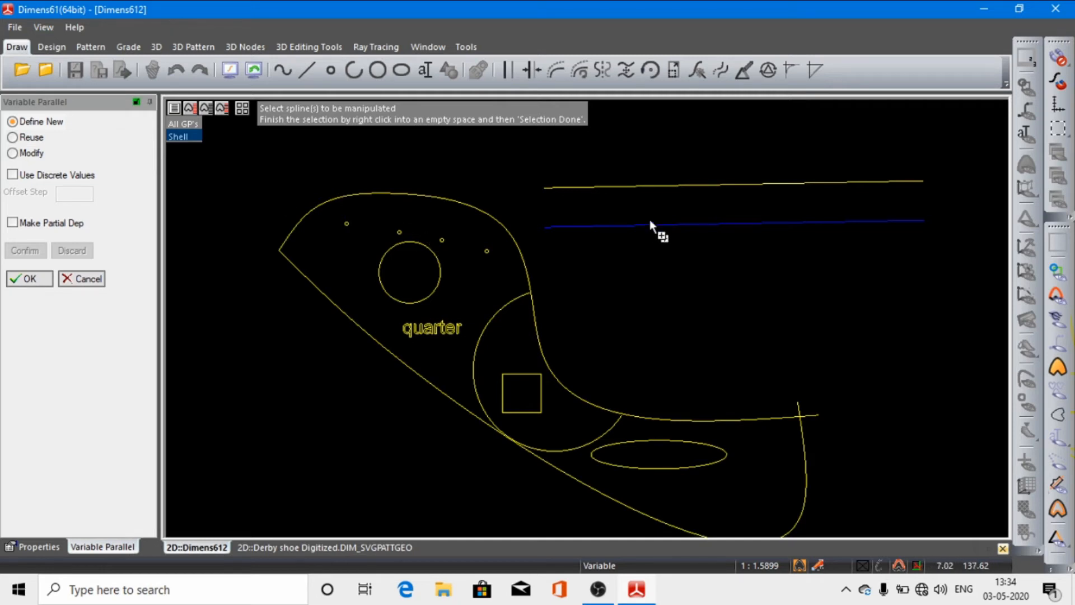
click(642, 184)
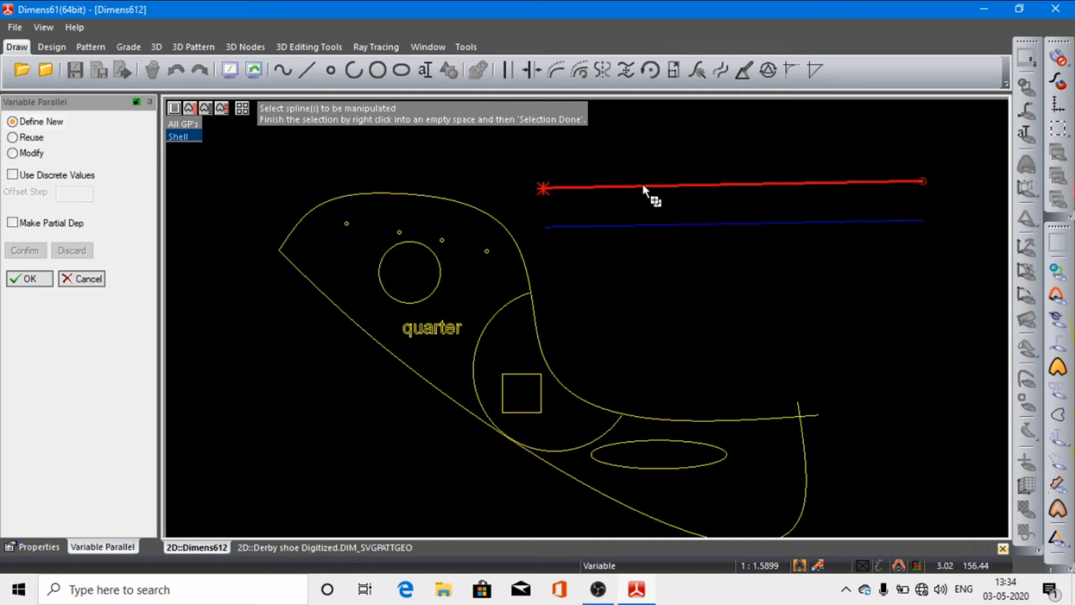
right_click(636, 260)
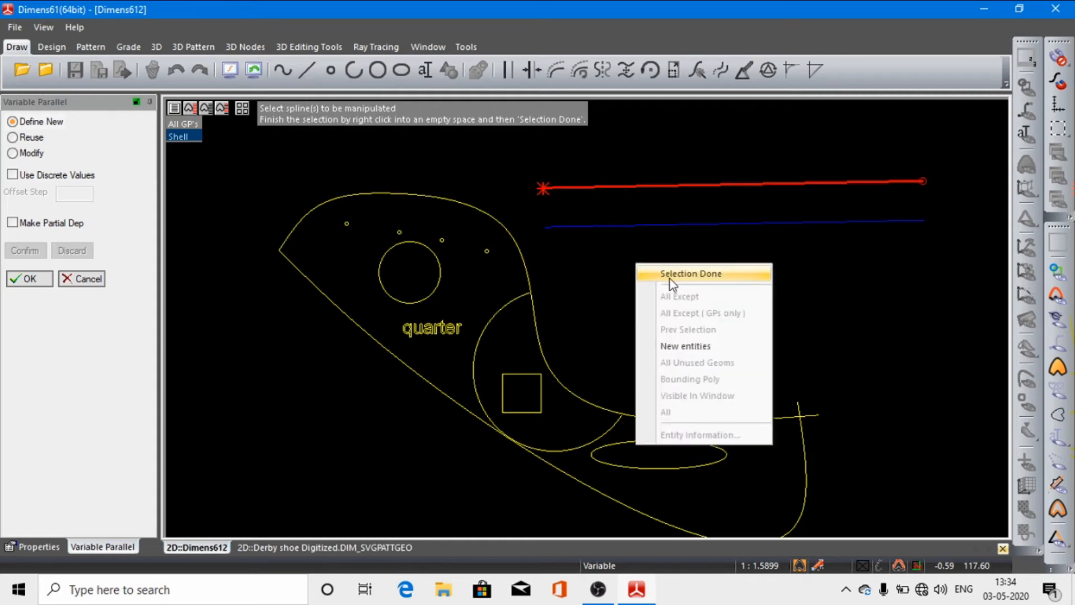
click(688, 273)
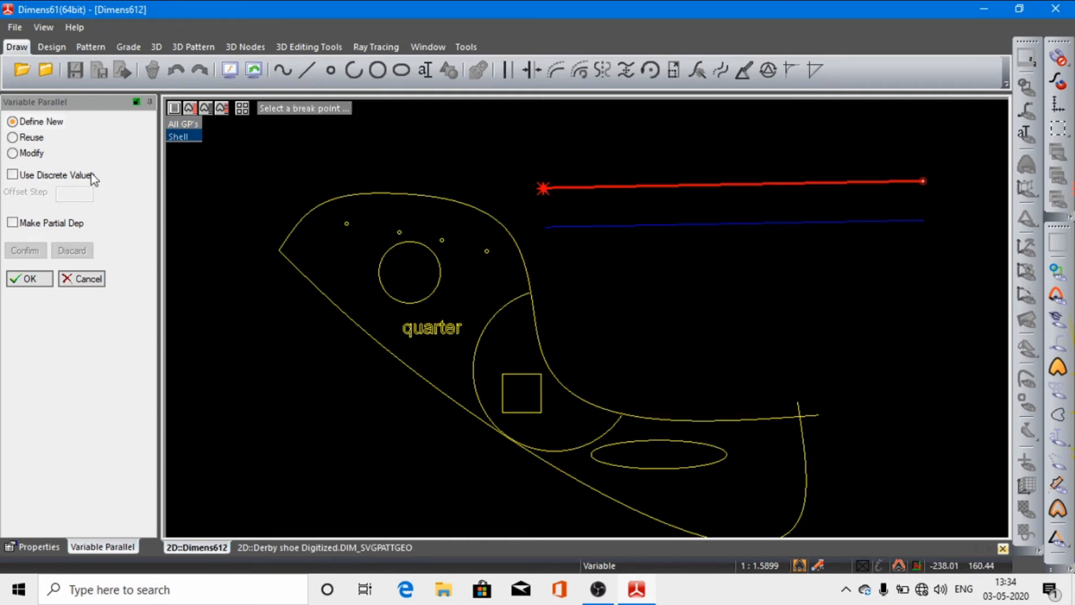
click(592, 192)
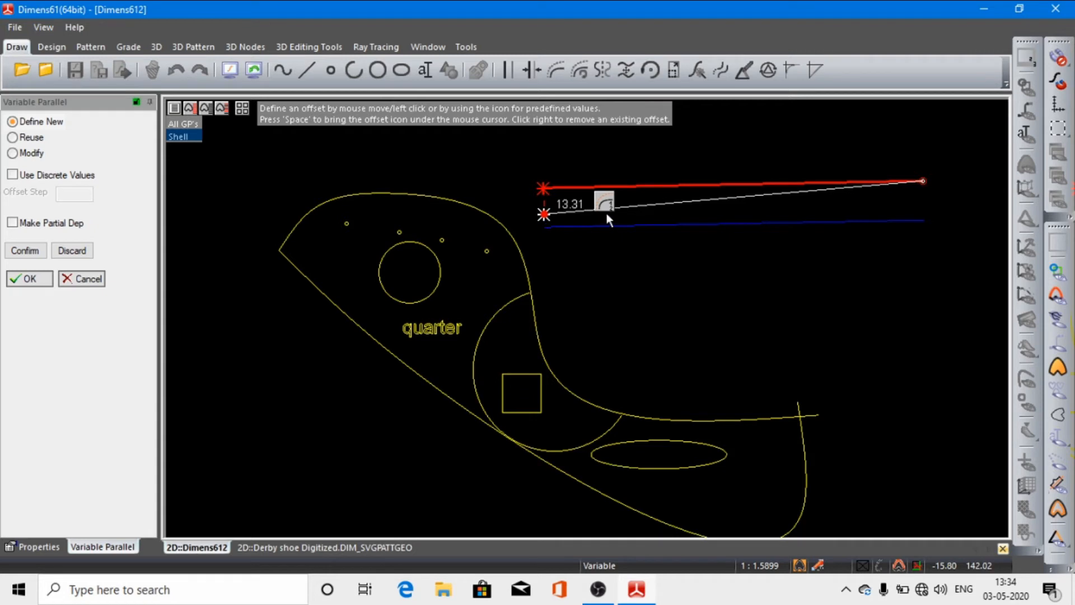
click(606, 212)
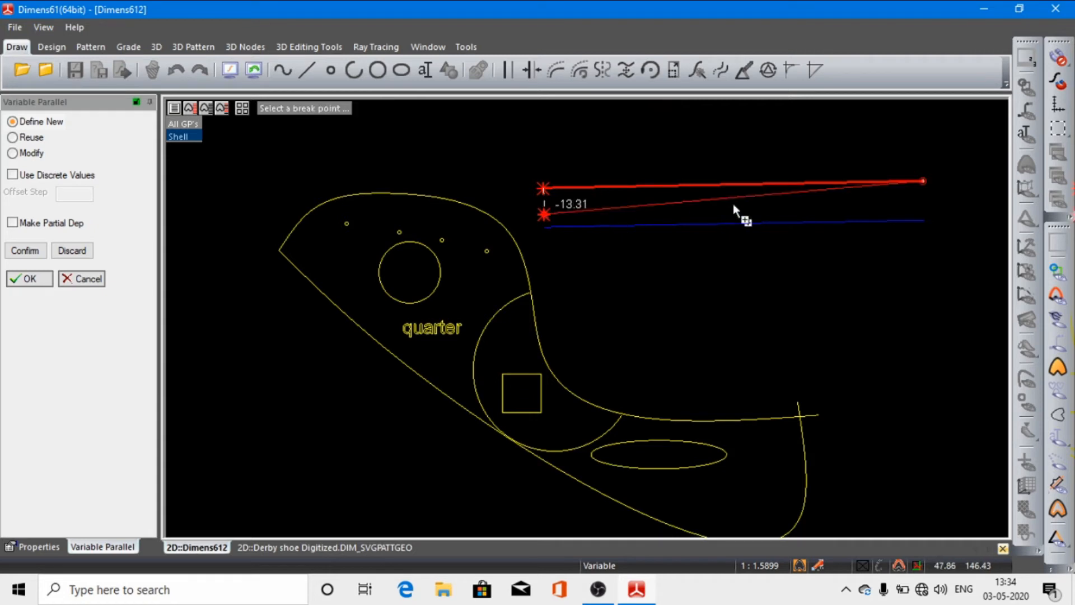
click(785, 191)
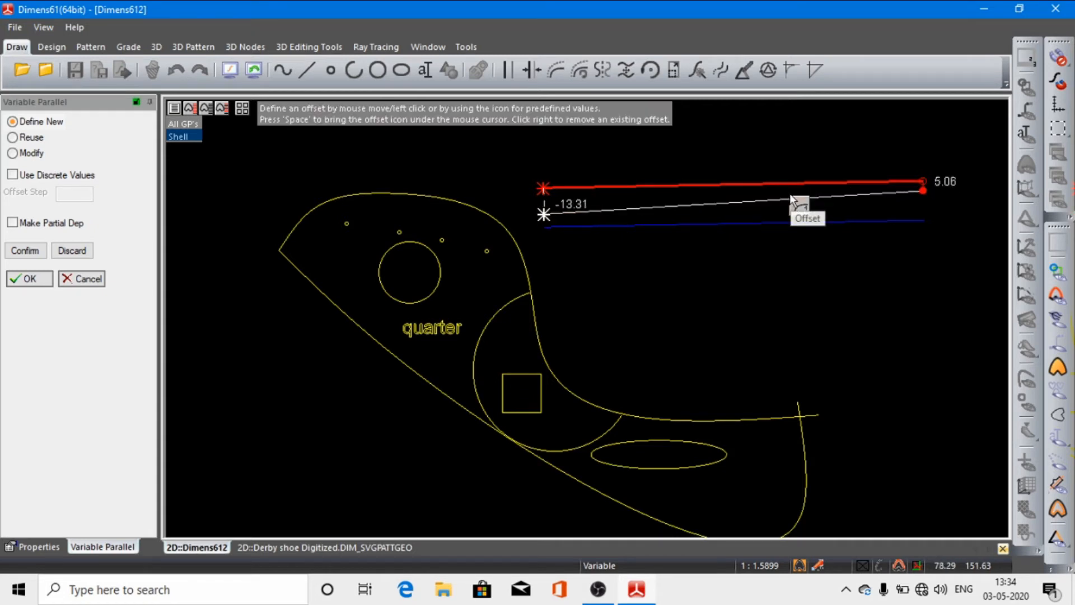
click(790, 193)
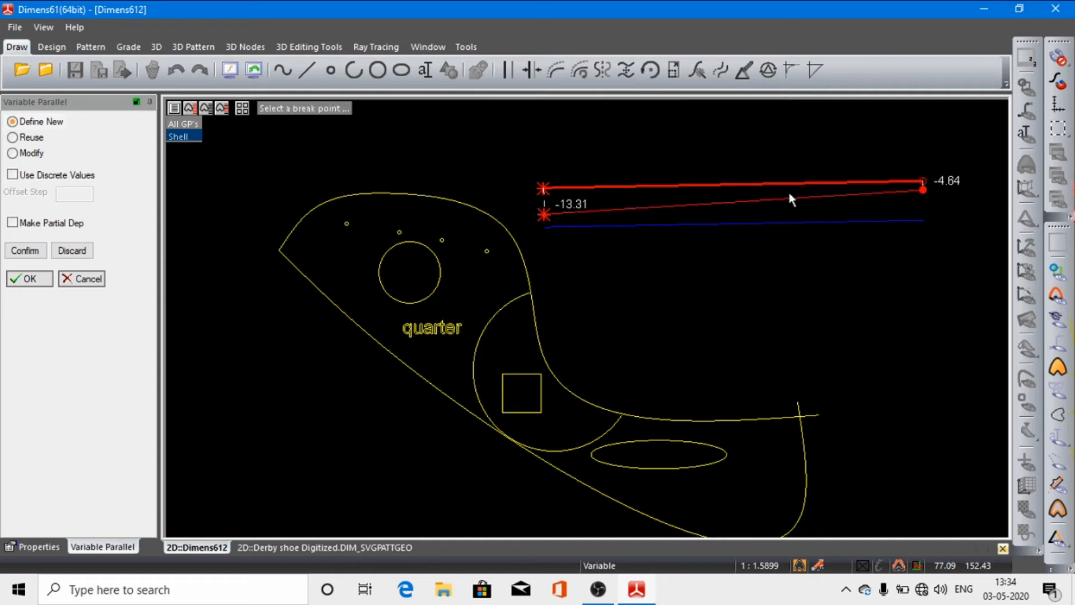
Step: Change the variable parallel's offsets to about 49.8 mm at the start and about 12.3 mm at the end, and complete it
click(615, 207)
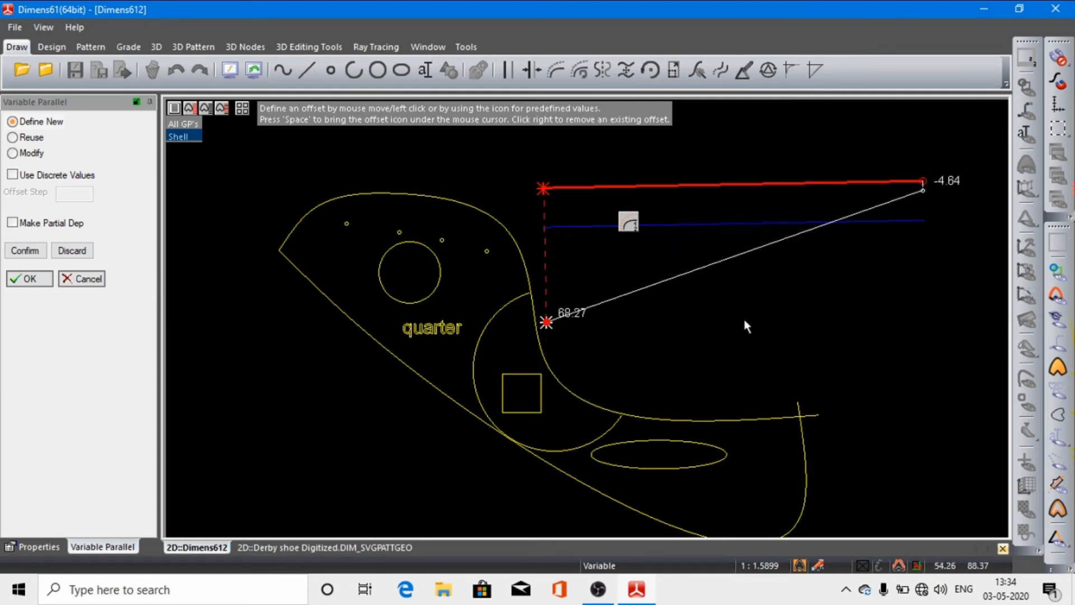
click(735, 284)
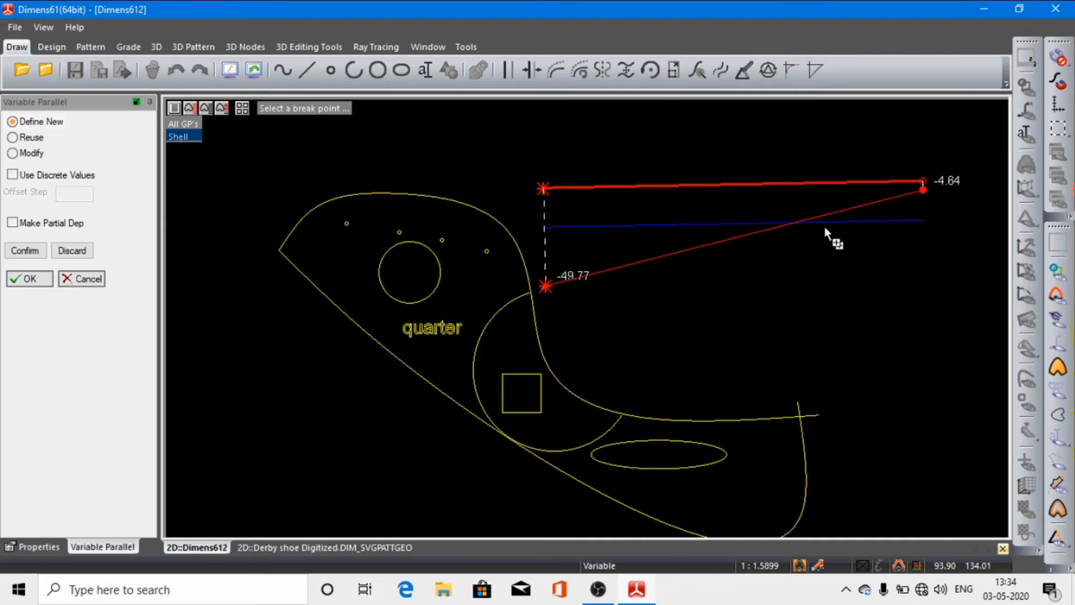
click(921, 189)
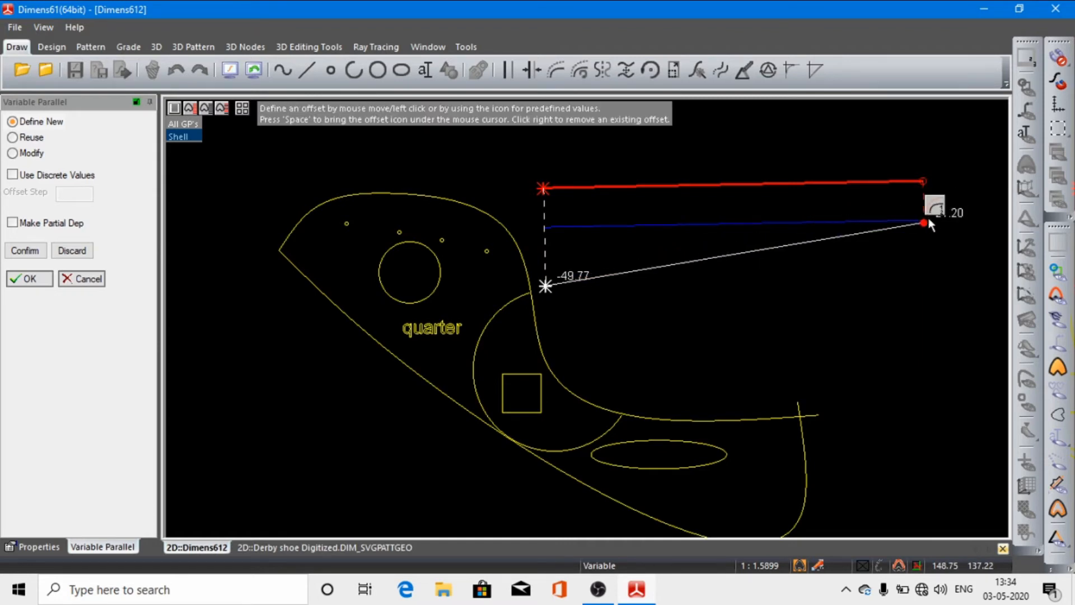
click(921, 206)
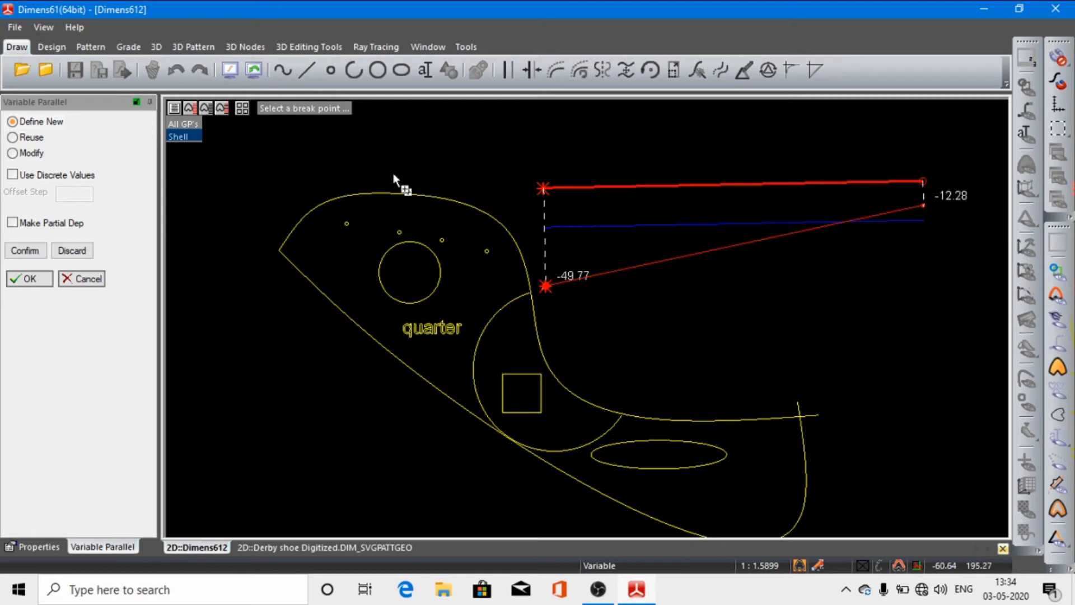
click(32, 284)
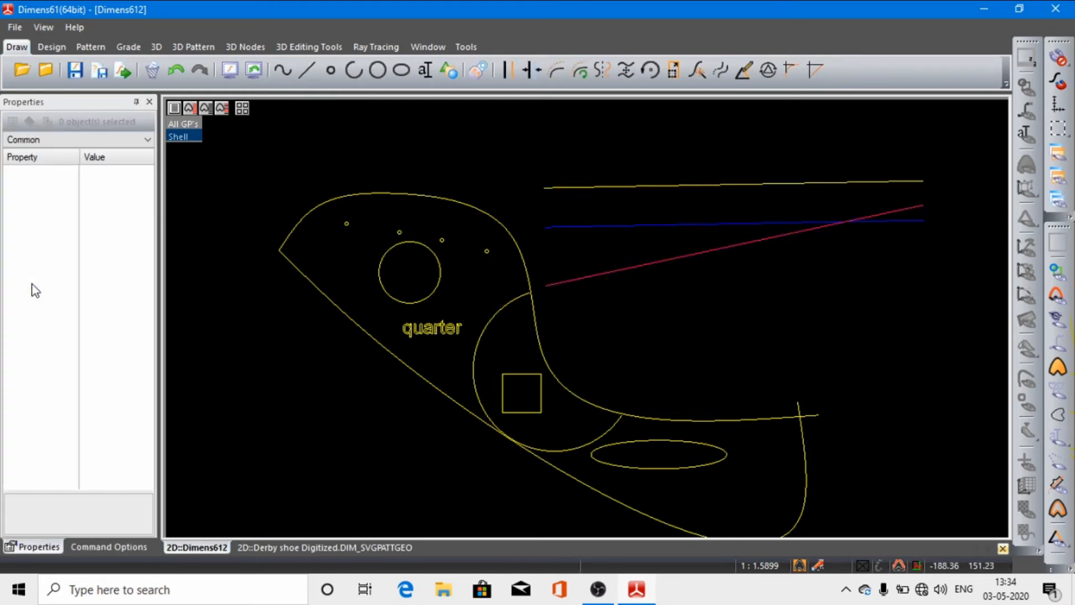
Step: Reuse the magenta variable parallel's offset definition to create another variable parallel below it
click(581, 73)
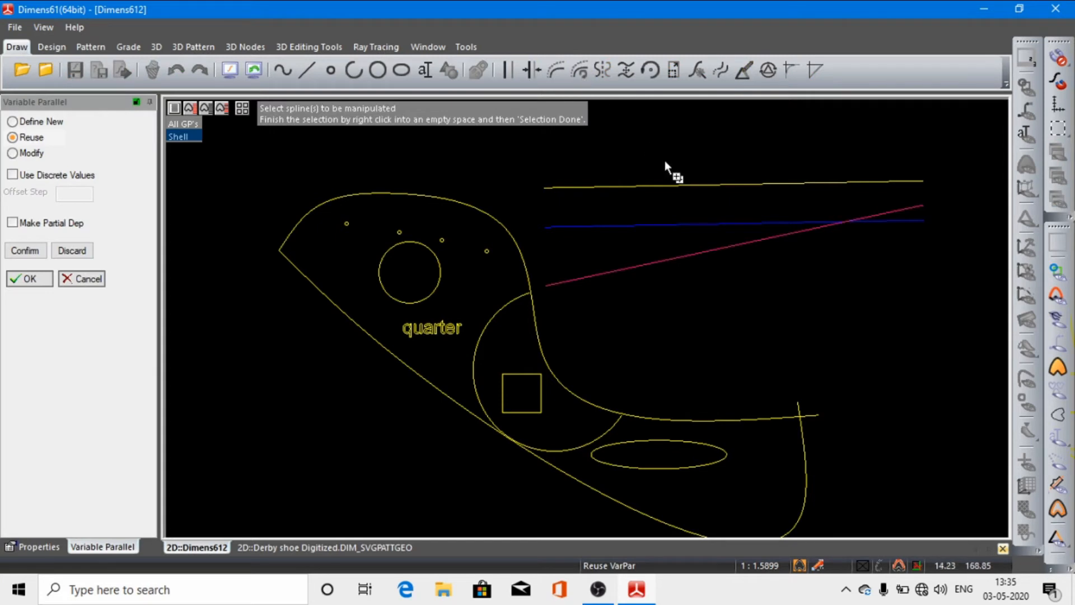
click(722, 187)
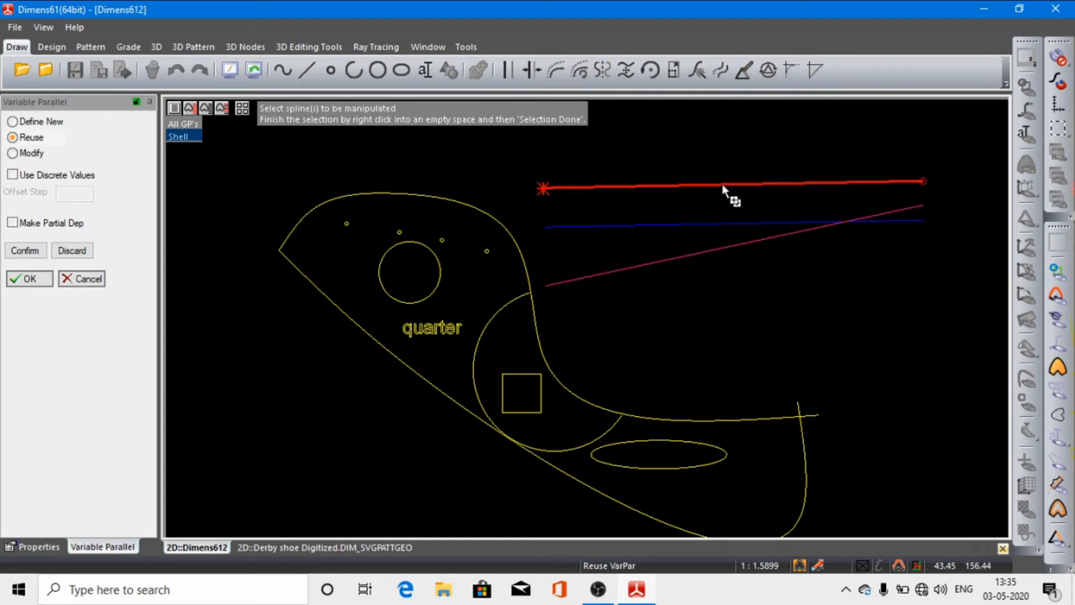
right_click(753, 209)
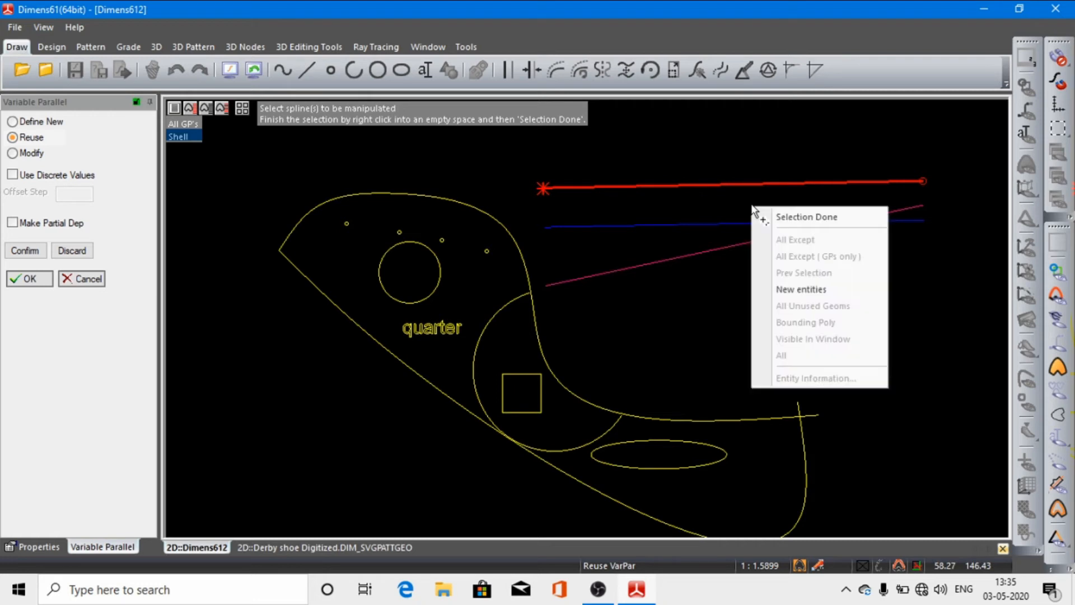
click(801, 223)
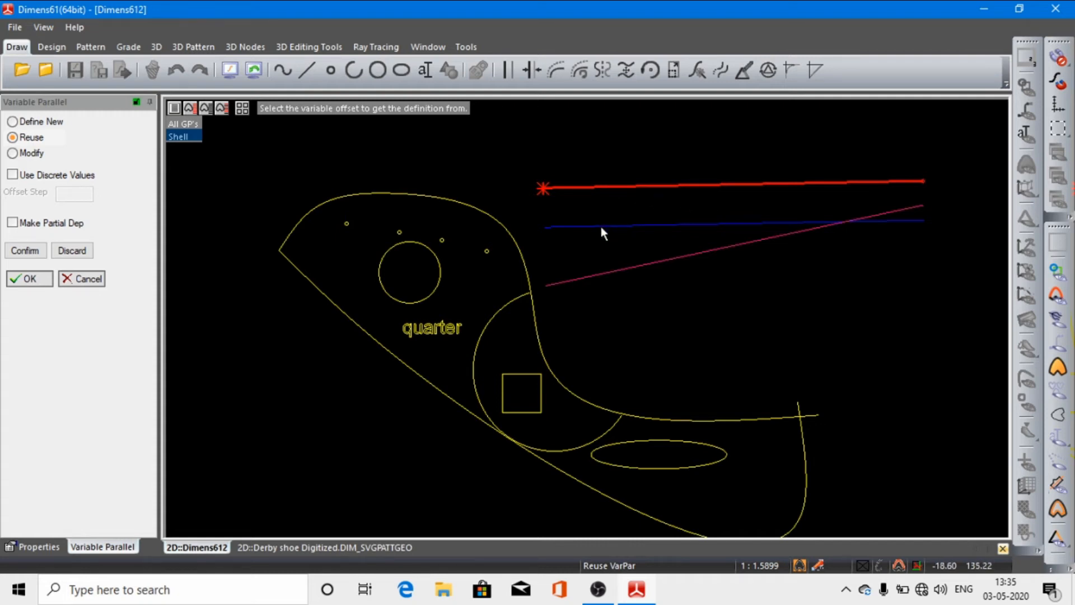
click(689, 258)
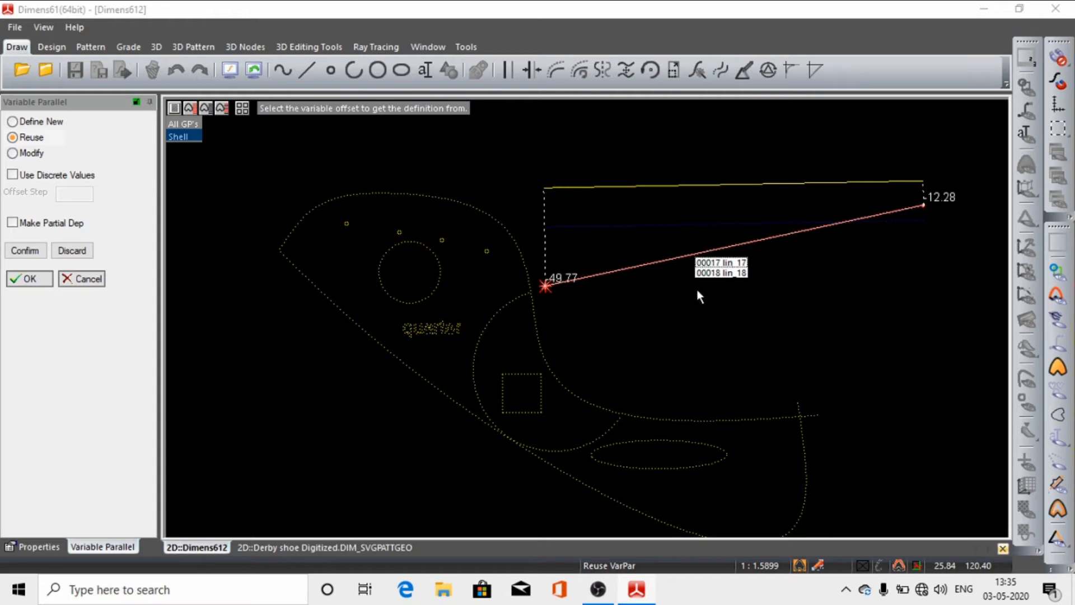
click(649, 186)
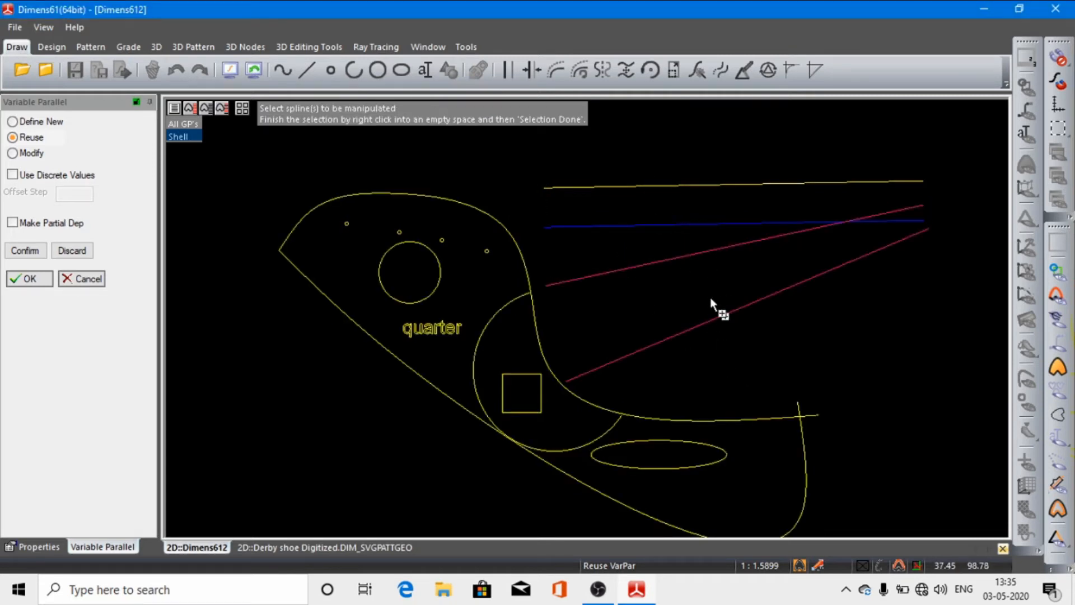
click(37, 278)
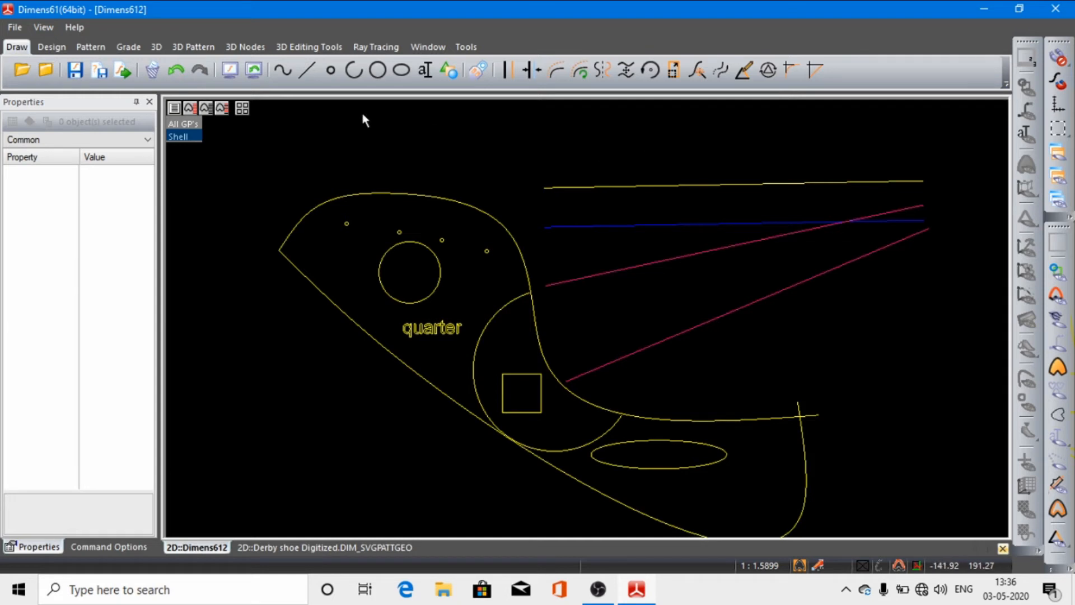
Step: Undo the last two actions on the parallels
click(178, 78)
click(178, 78)
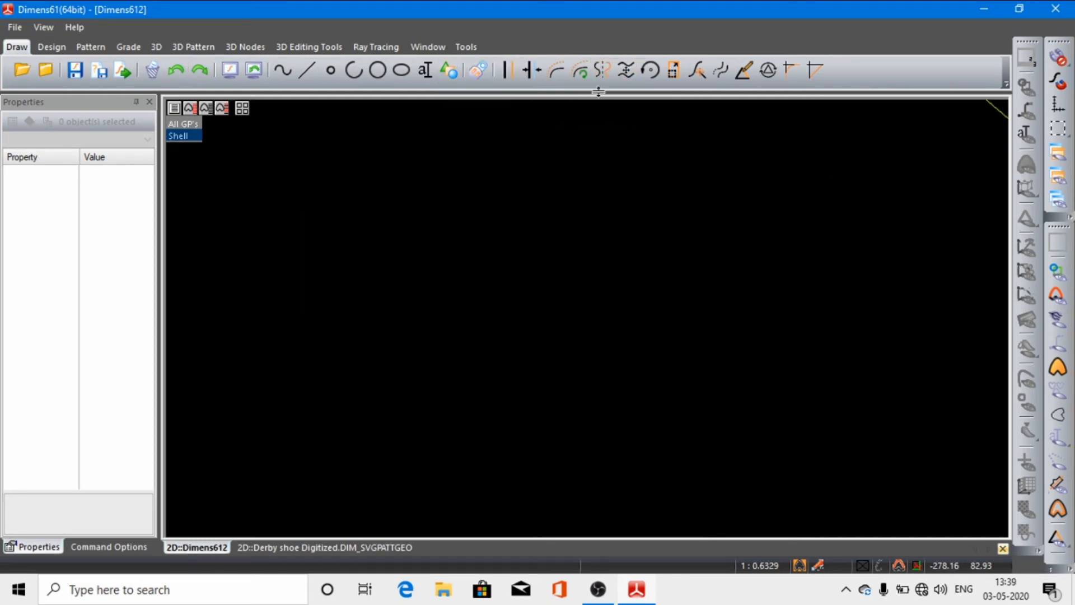
Step: Draw a four-point S-shaped spline in an empty area of the drawing, away from the existing shapes
click(283, 70)
click(377, 235)
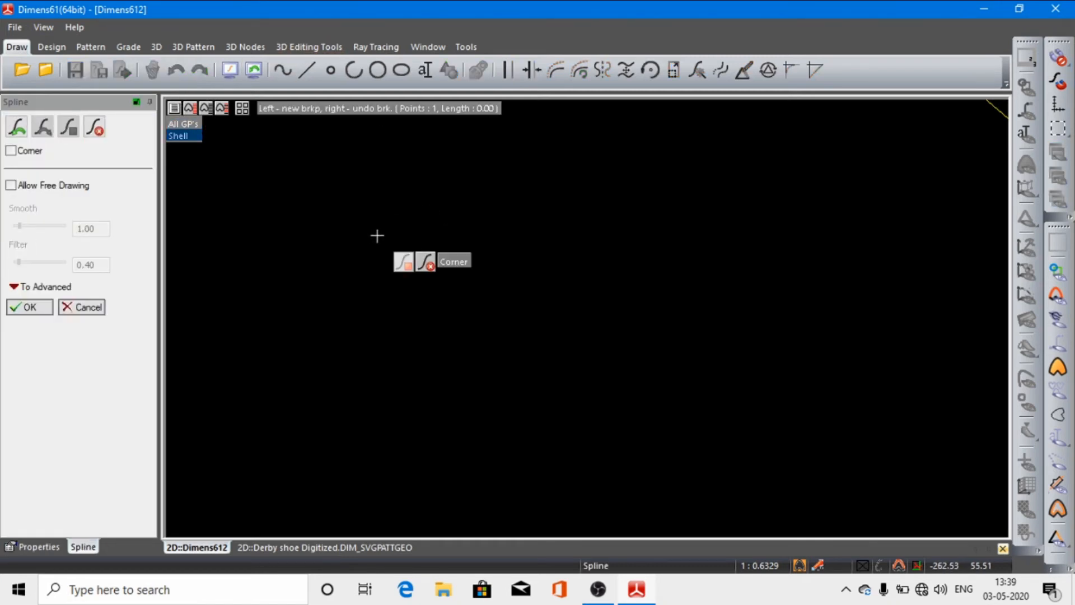
click(482, 222)
click(562, 295)
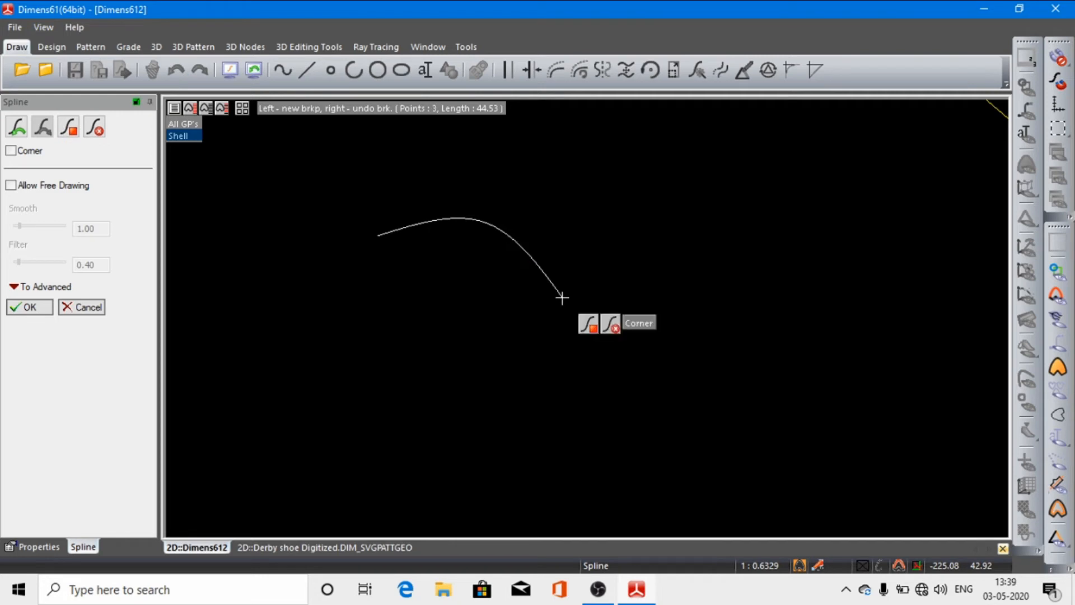
click(731, 296)
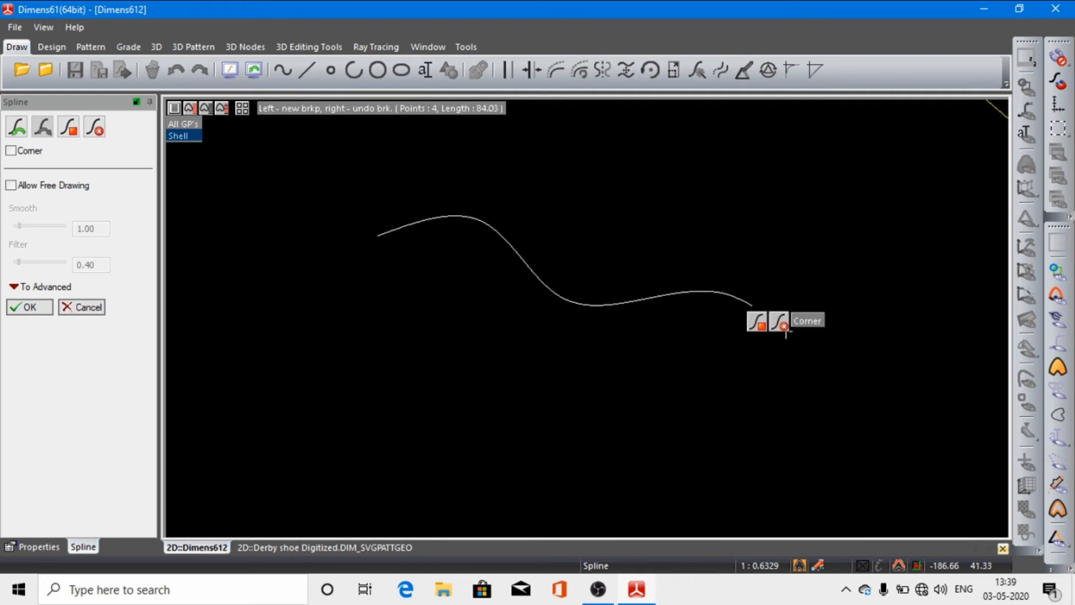
click(766, 325)
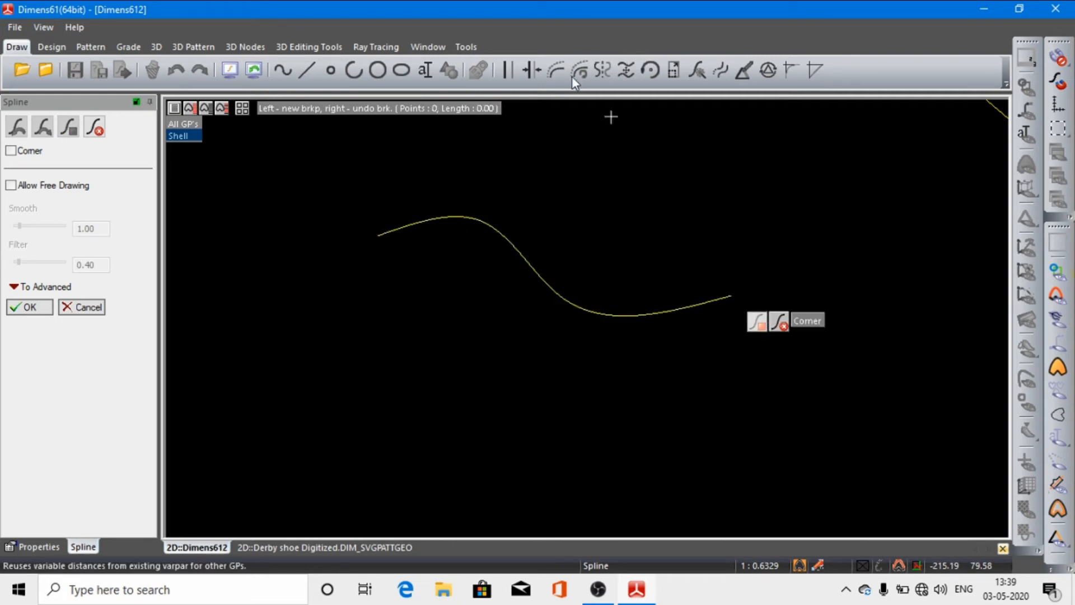
click(24, 306)
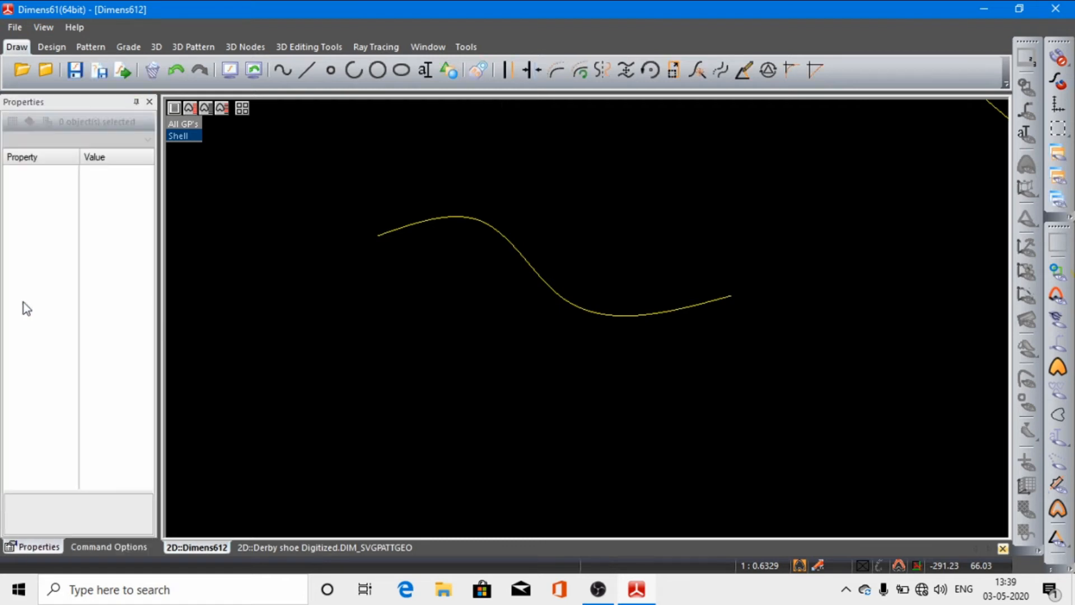
click(600, 68)
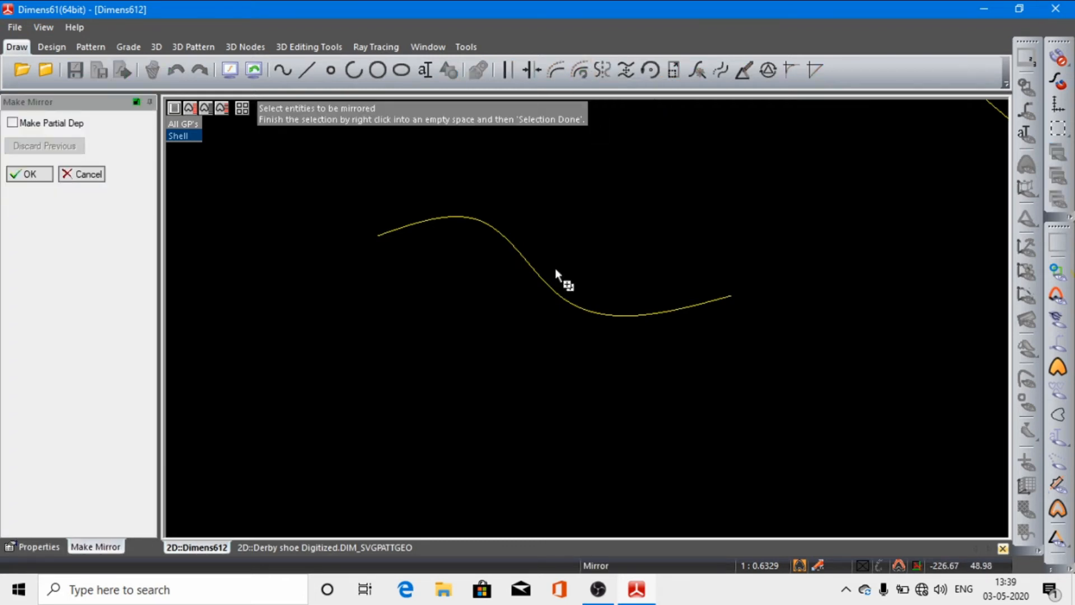
click(545, 280)
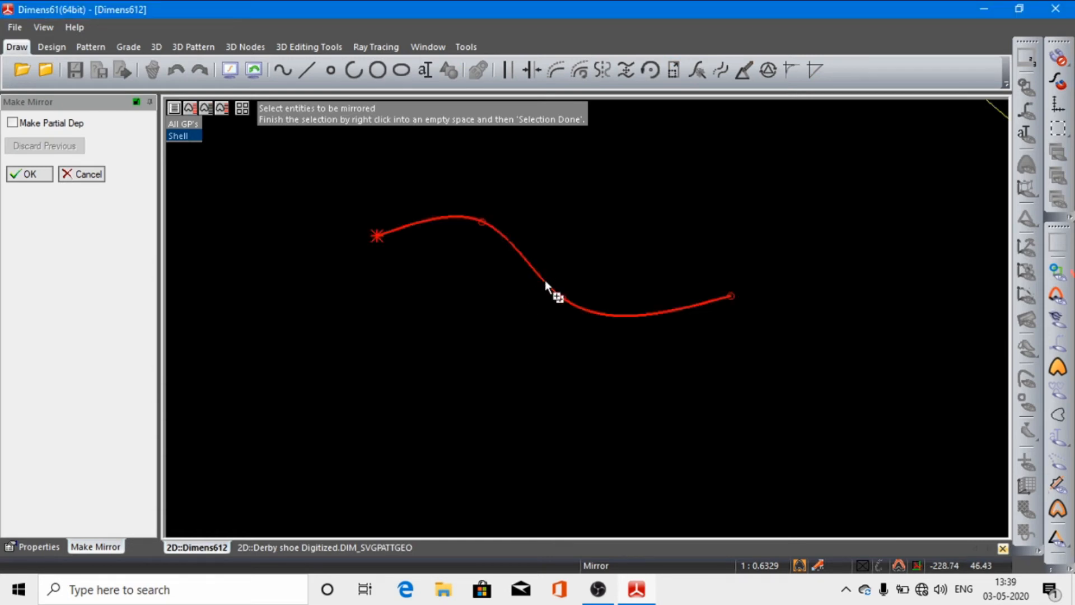
right_click(492, 309)
click(519, 315)
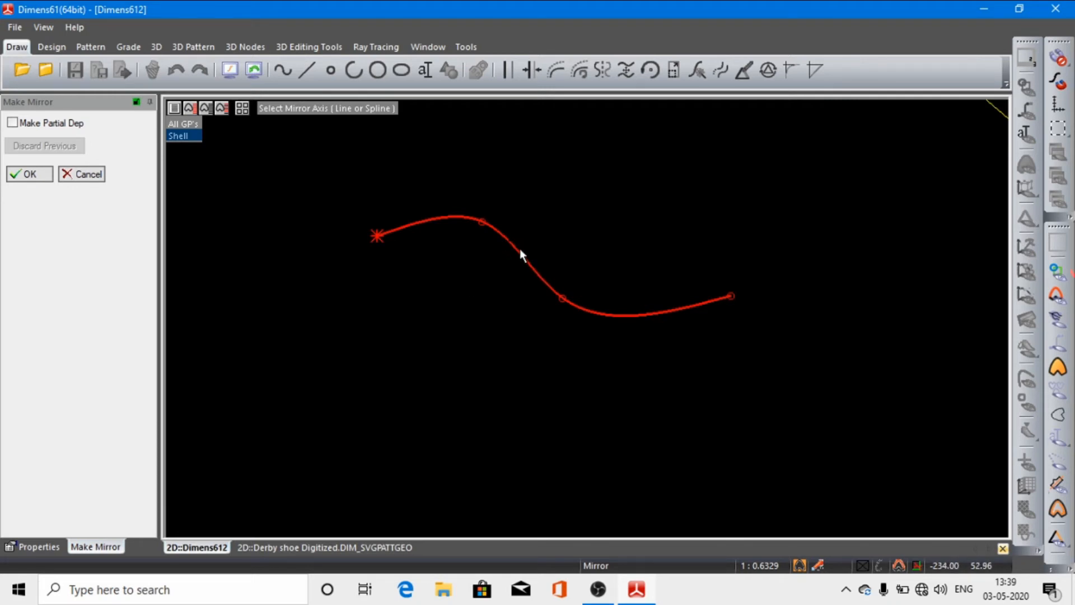
click(35, 176)
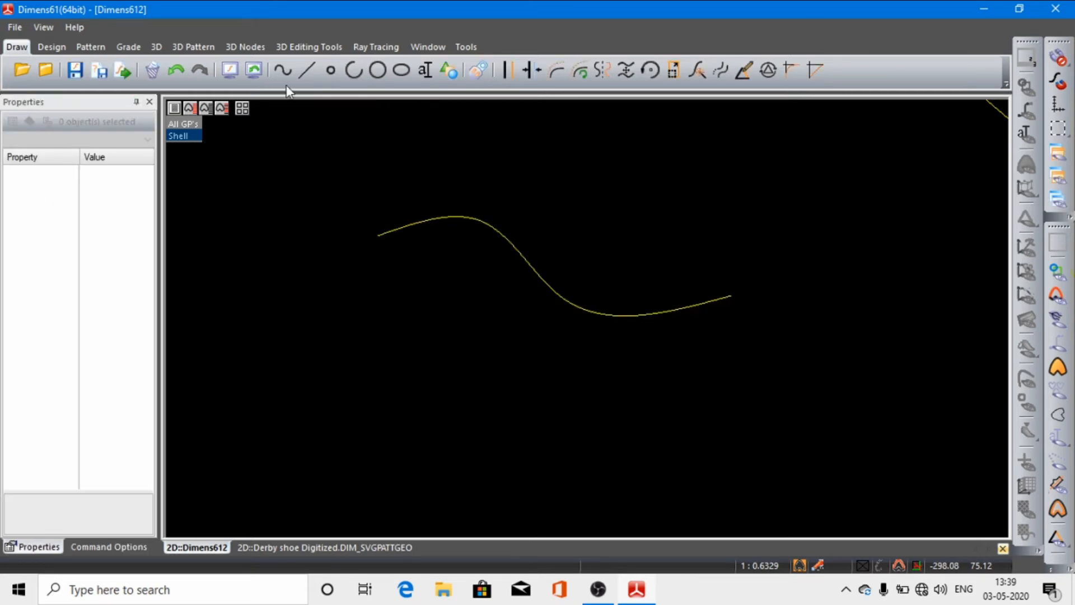
Step: Draw a free straight line connecting the start and end points of the S-shaped spline as a mirror axis
click(312, 72)
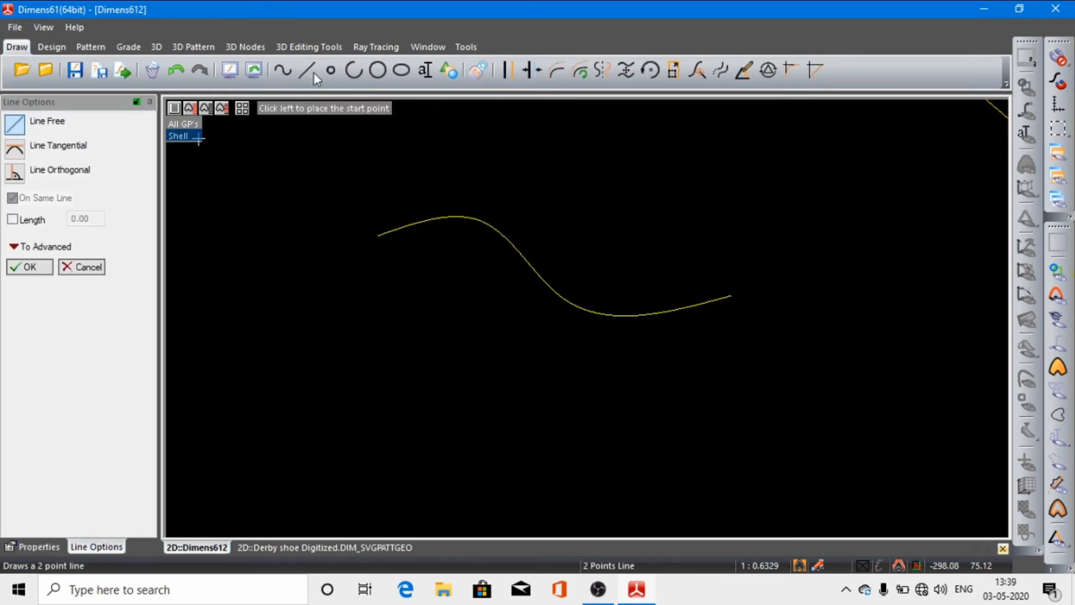
click(376, 238)
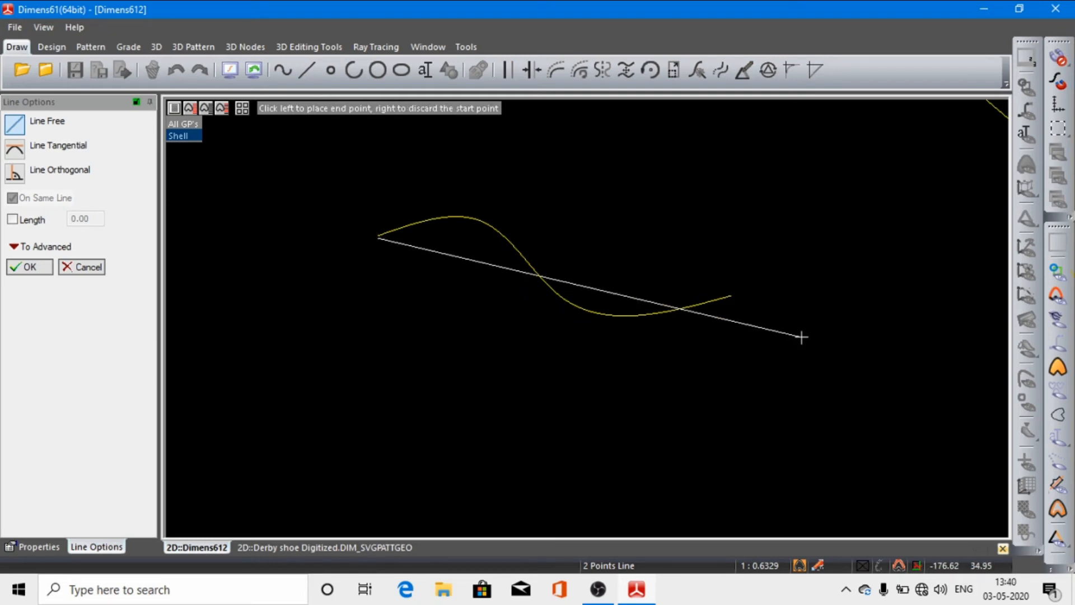
click(731, 297)
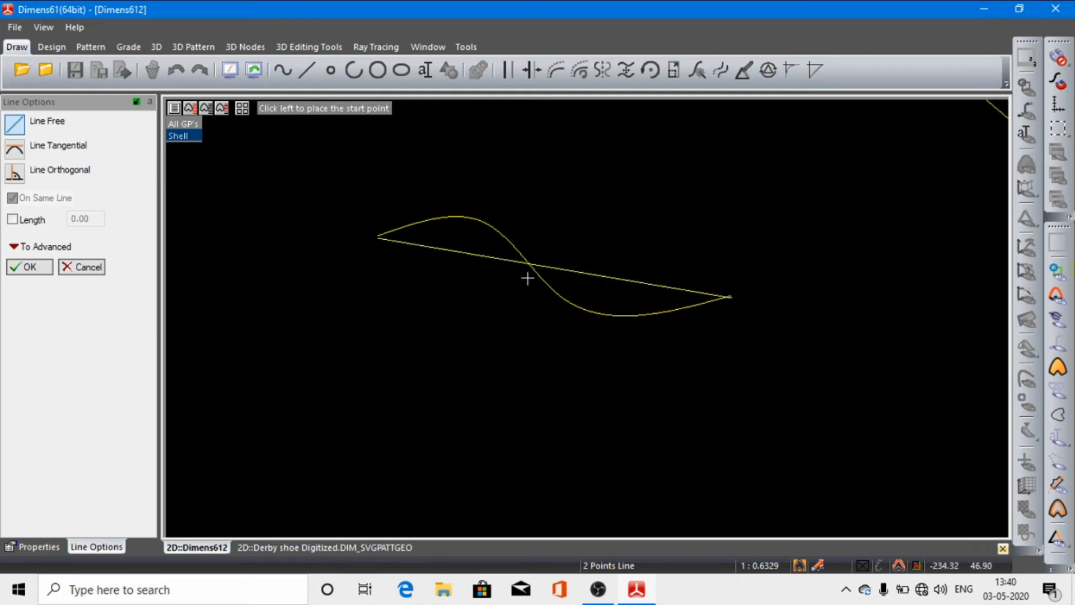
click(54, 268)
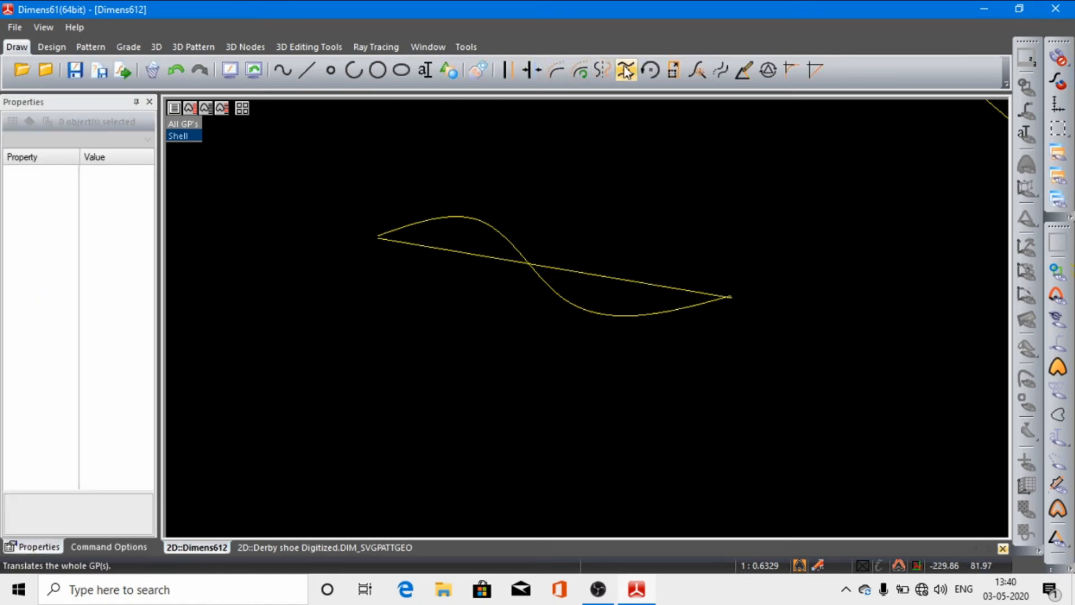
Step: Mirror the S-shaped spline about the straight line joining its ends
click(599, 70)
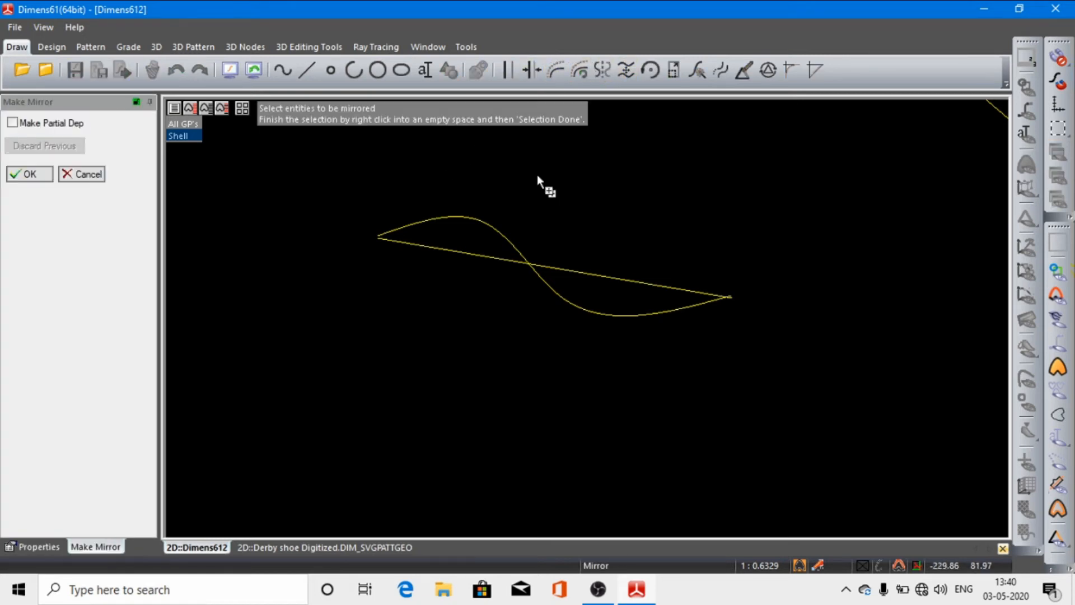
click(501, 234)
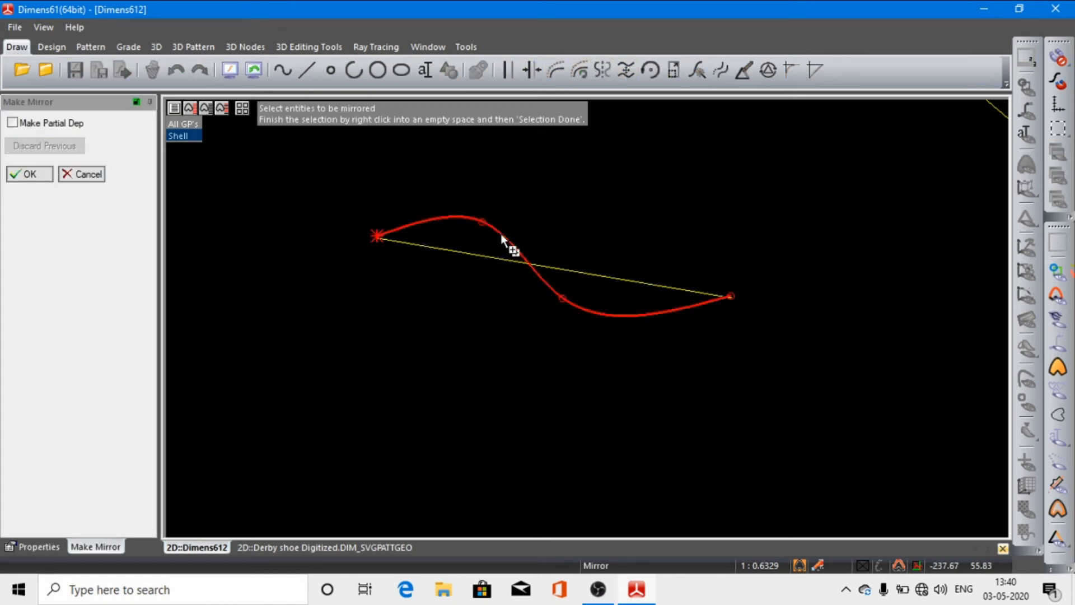
right_click(398, 290)
click(459, 305)
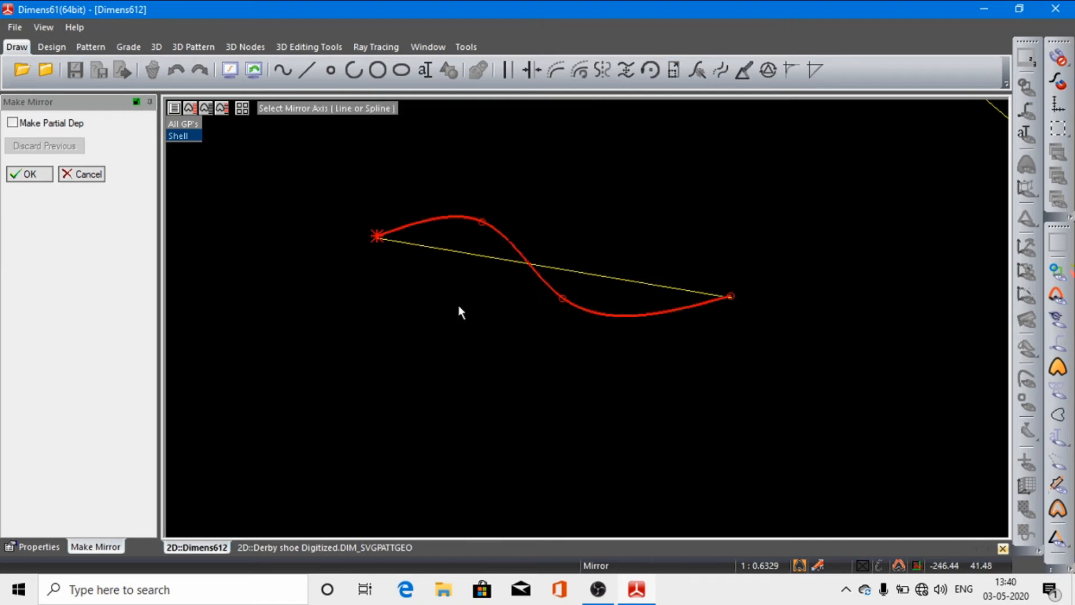
click(493, 258)
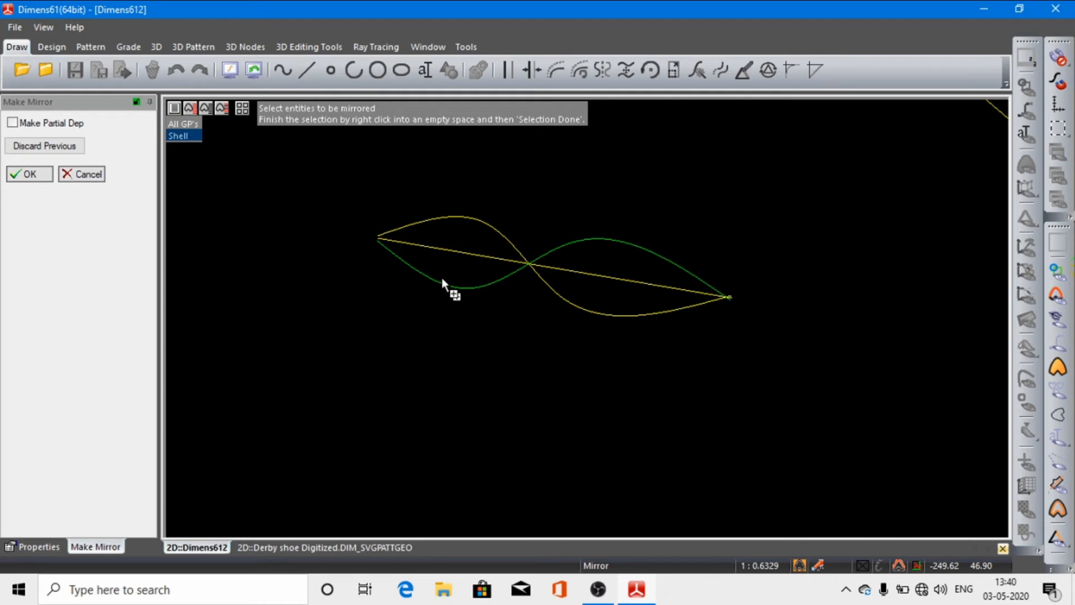
click(40, 175)
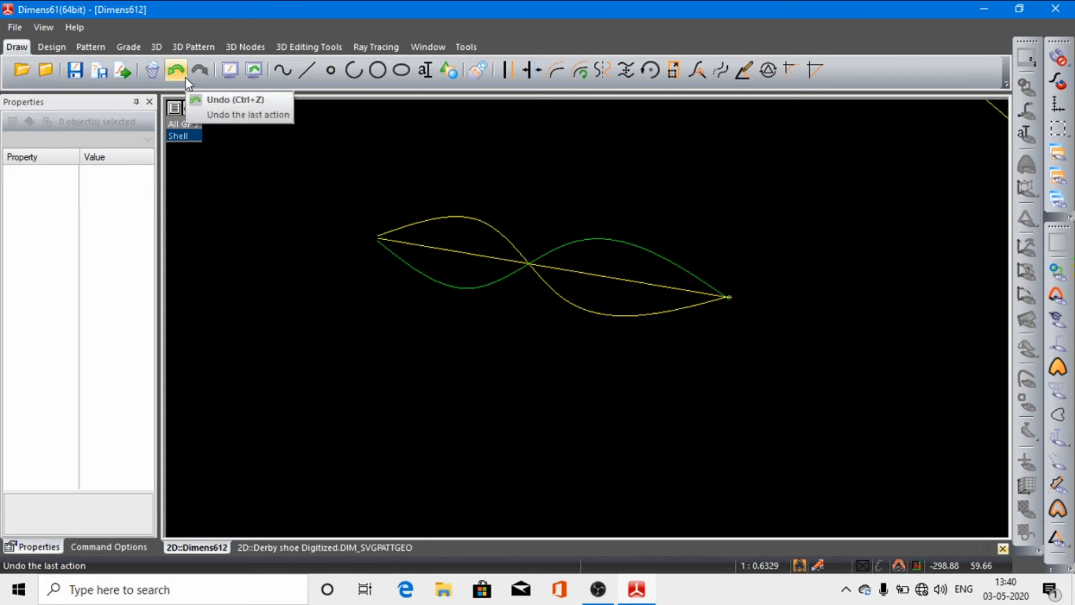
Step: Draw a second four-point S-shaped spline below and slightly left of the mirrored curves
click(284, 69)
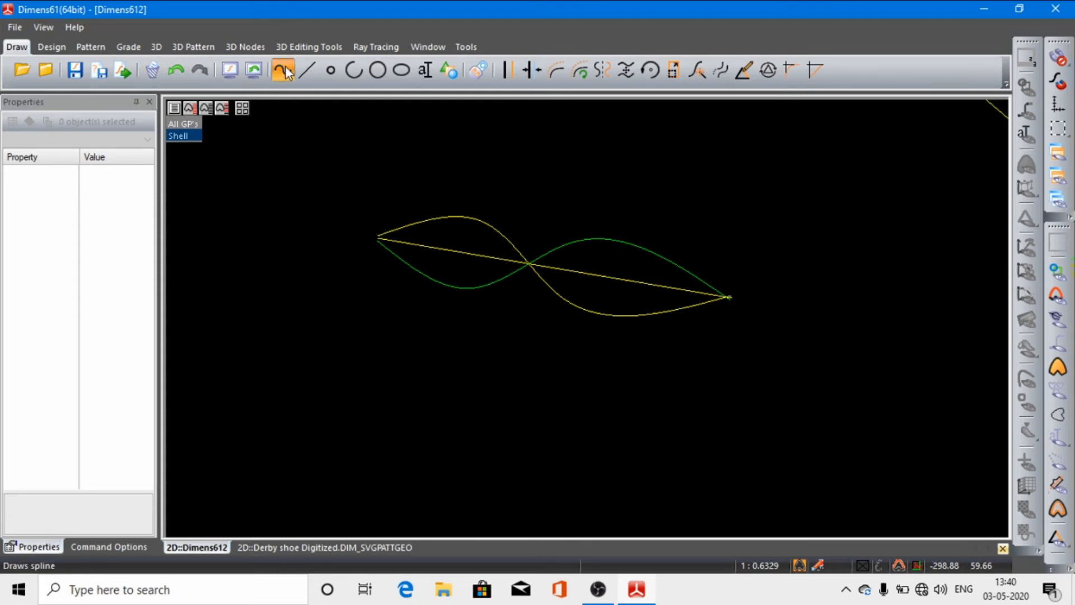
click(298, 304)
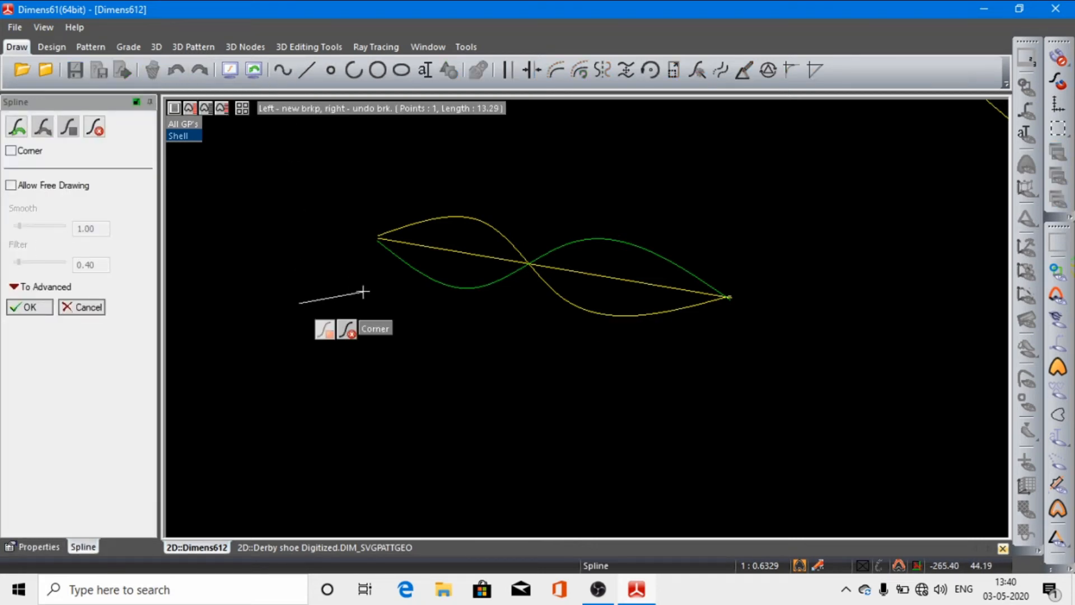
click(361, 291)
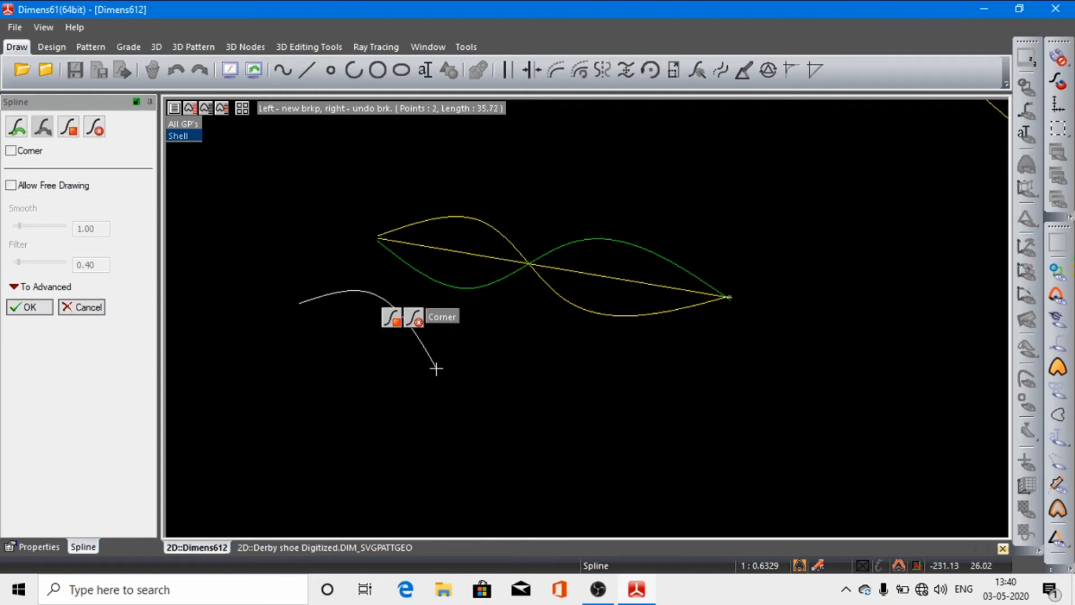
click(535, 381)
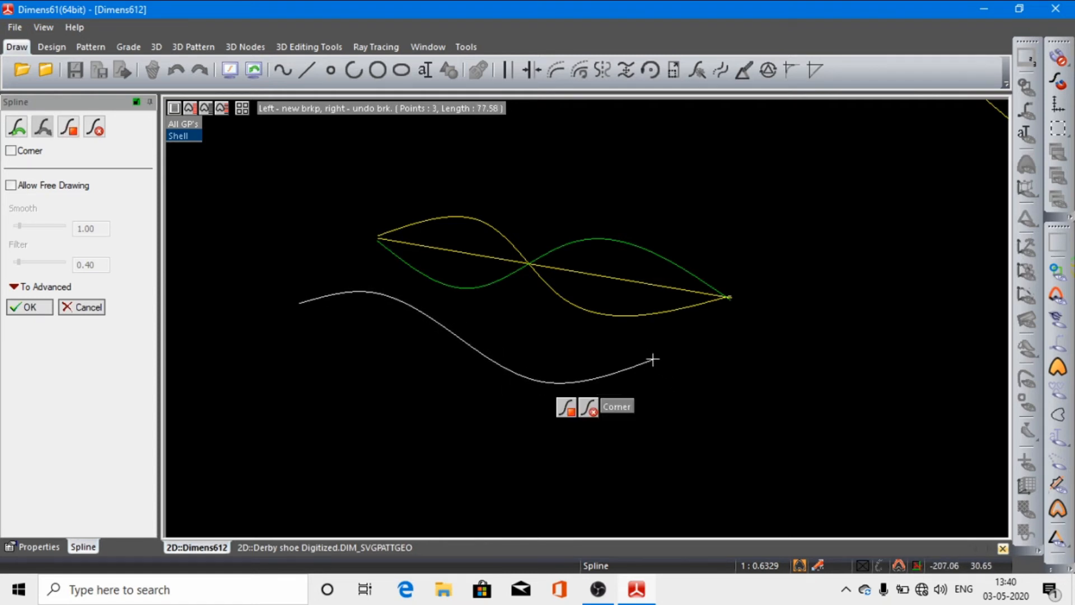
click(621, 351)
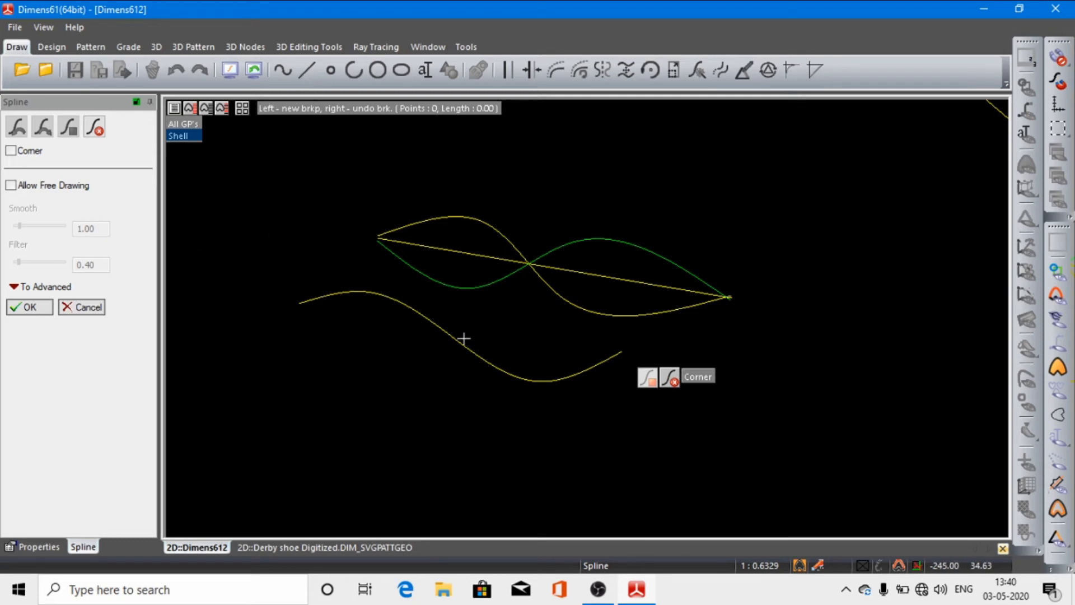
click(26, 307)
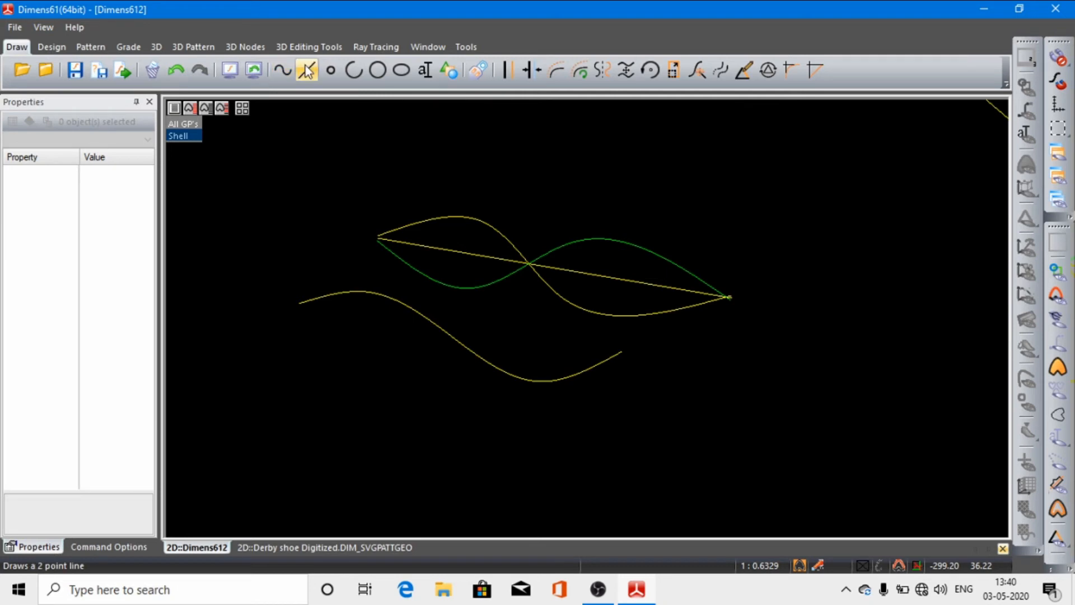
Step: Draw a free straight line connecting the start and end points of the lower S-shaped spline
click(306, 69)
click(299, 302)
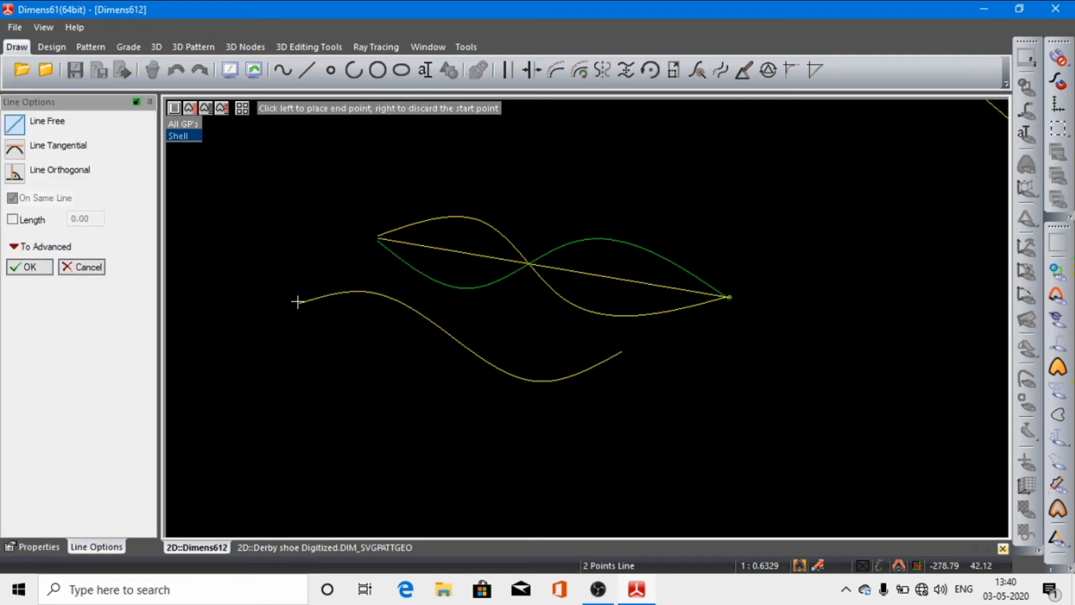
click(621, 353)
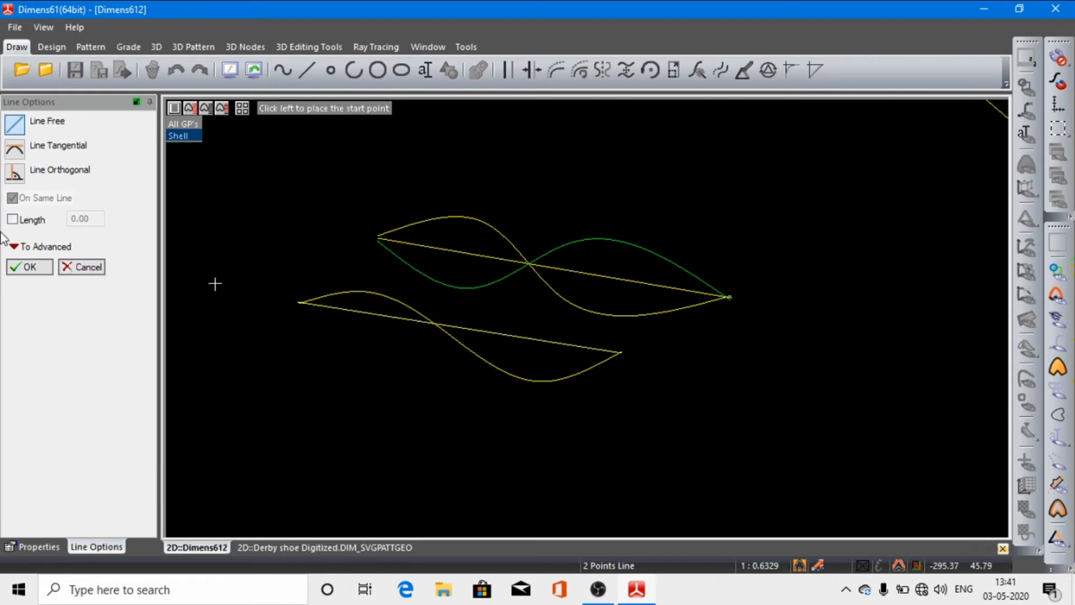
click(25, 264)
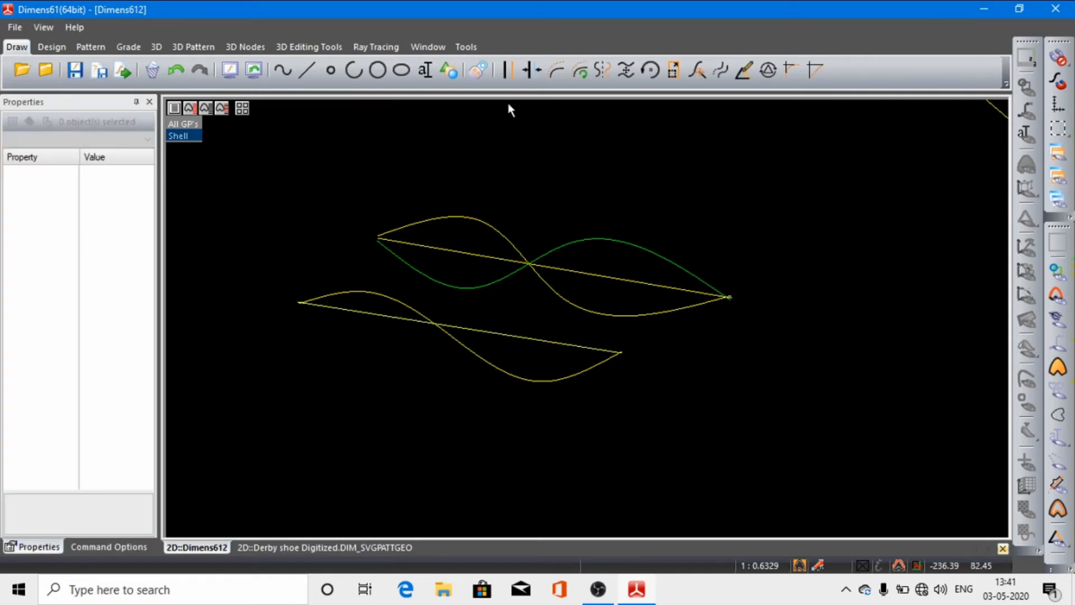
Step: Mirror the lower S-shaped spline about the straight line joining its ends
click(596, 72)
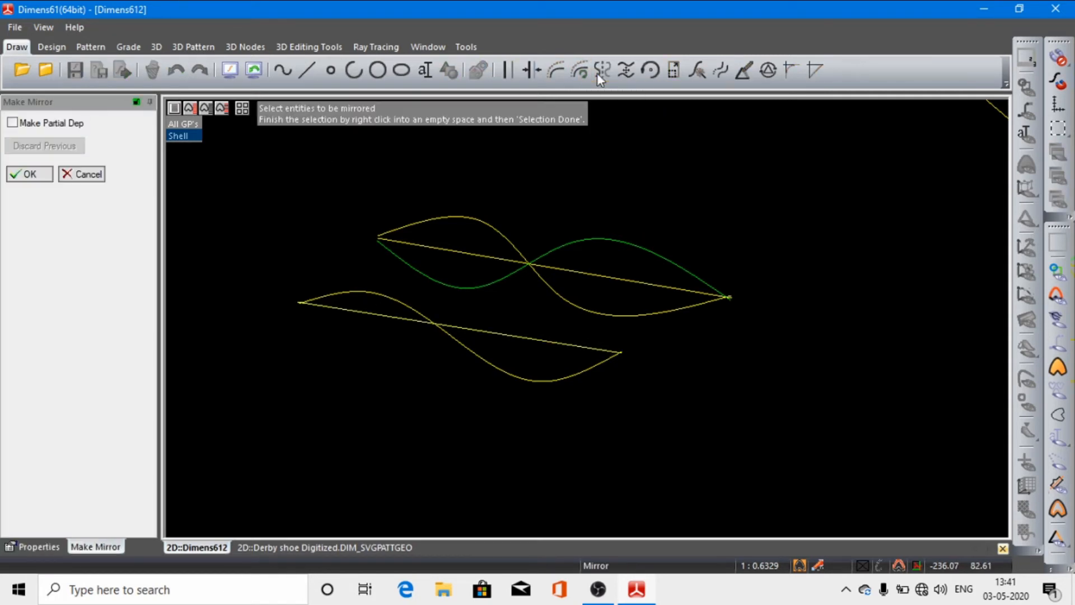
click(482, 364)
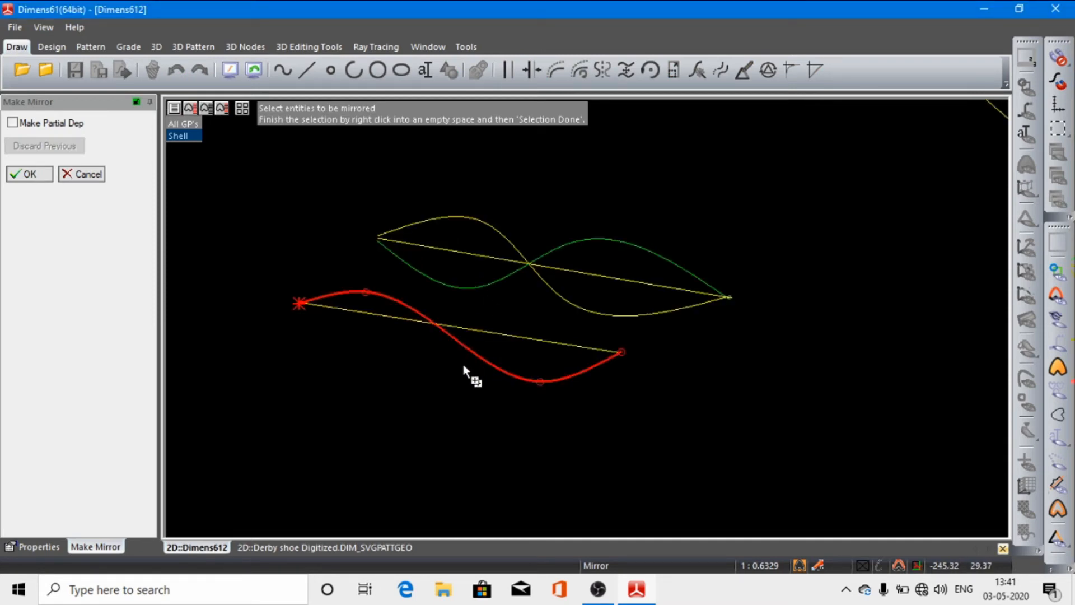
right_click(463, 366)
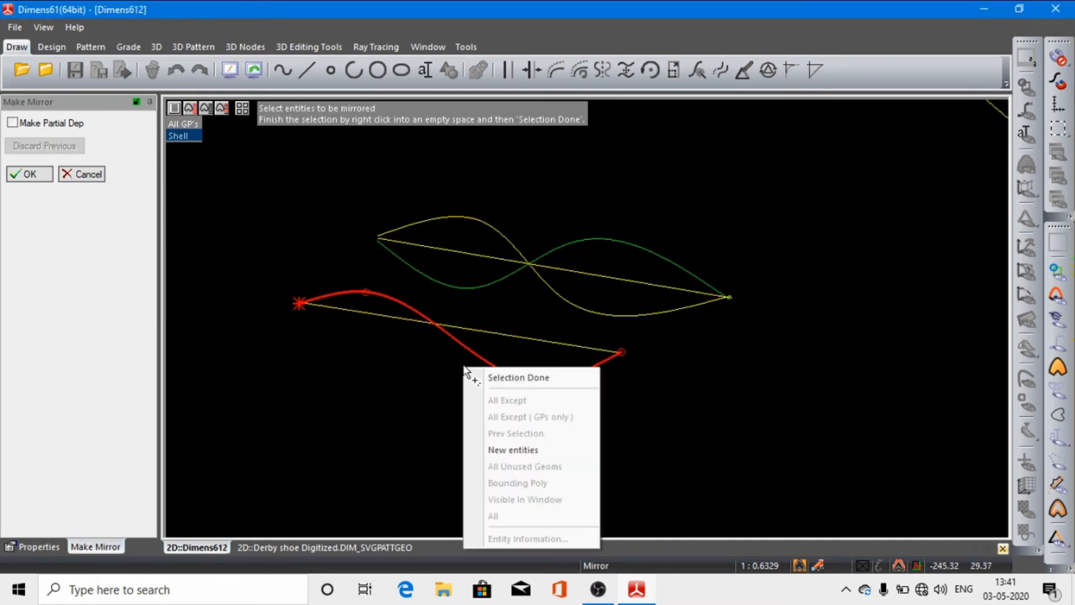
click(497, 378)
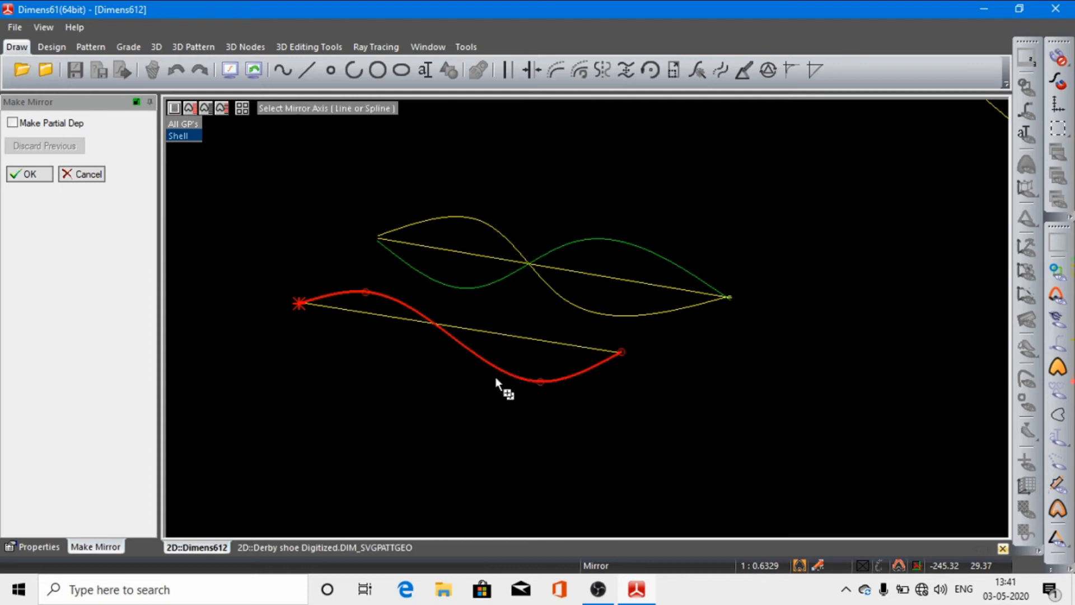
click(367, 316)
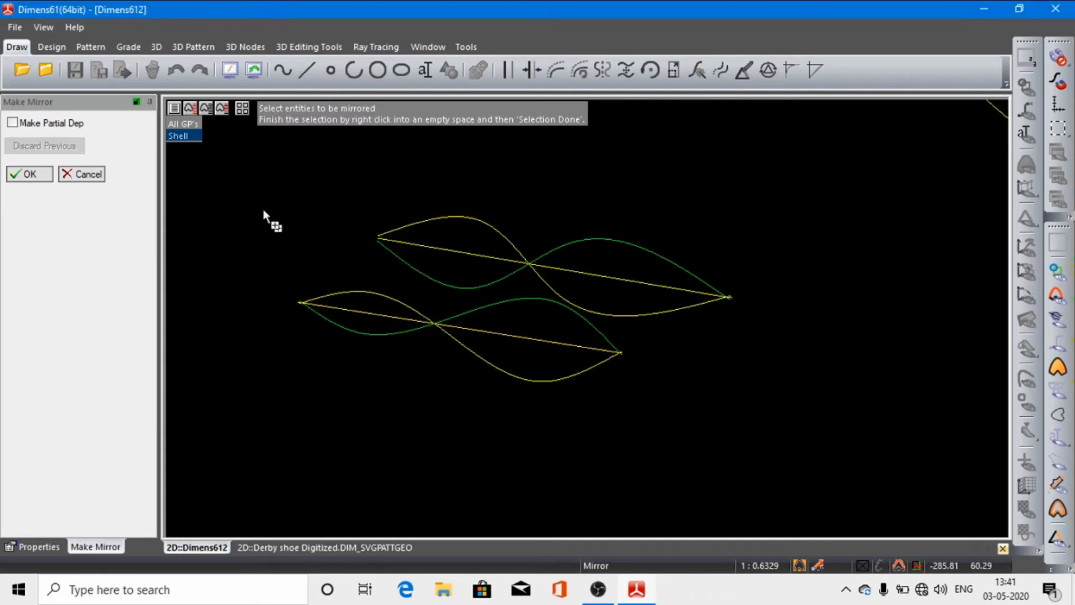
click(39, 176)
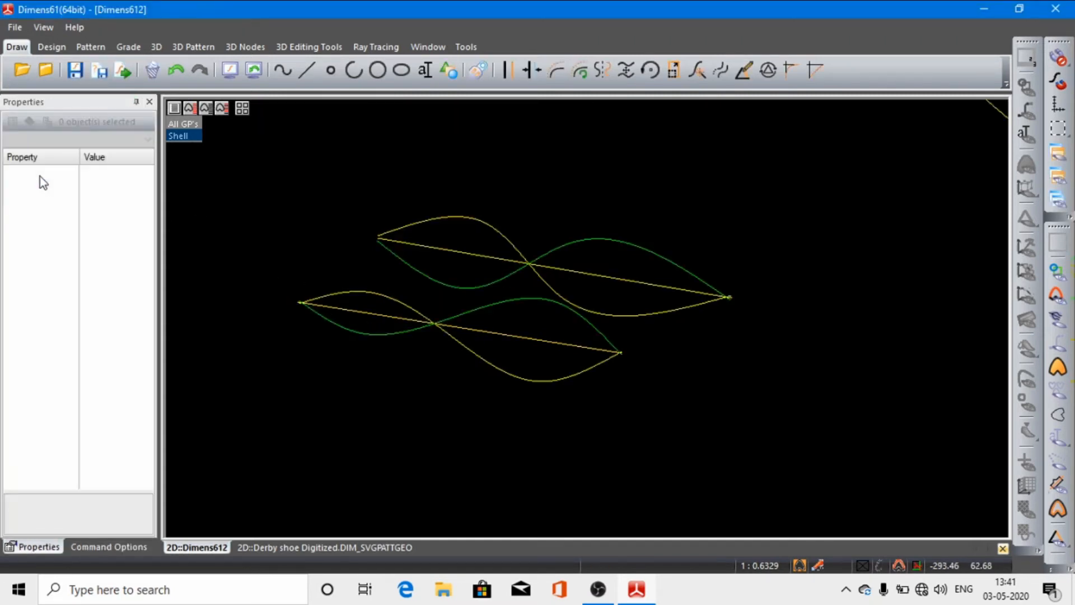
Step: Translate the lower spline's straight mirror axis downward, clear of the curves, by a distance of about 22.75
click(626, 71)
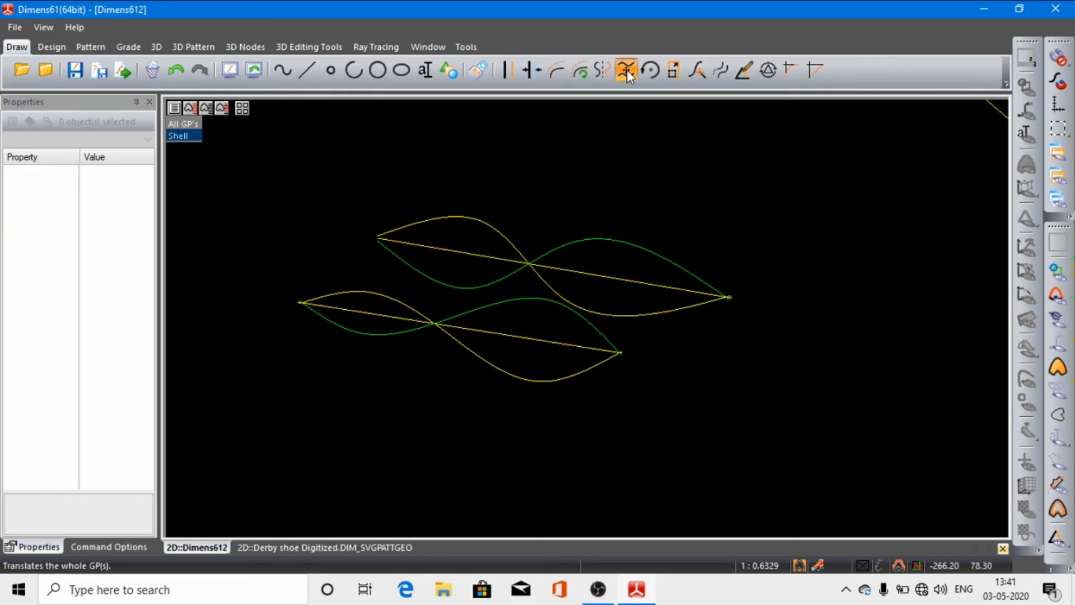
click(508, 336)
click(507, 335)
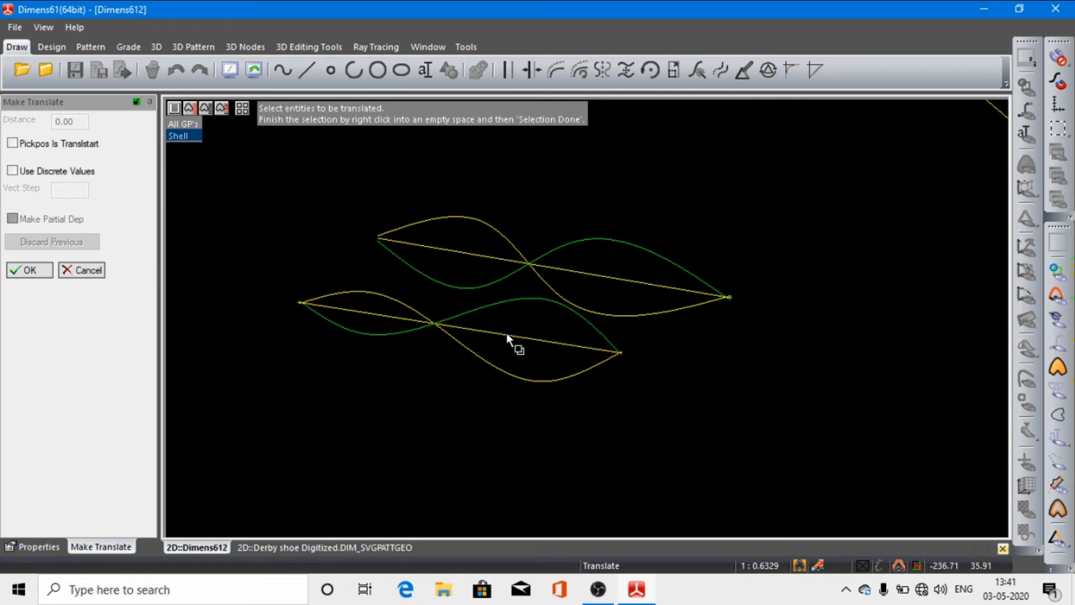
click(508, 336)
right_click(423, 405)
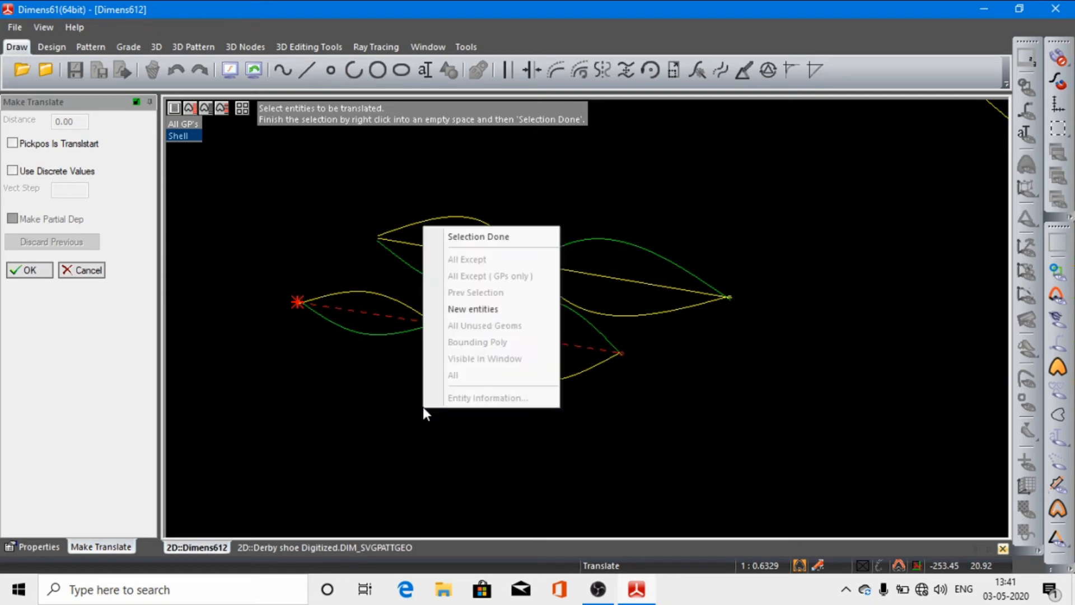
click(509, 233)
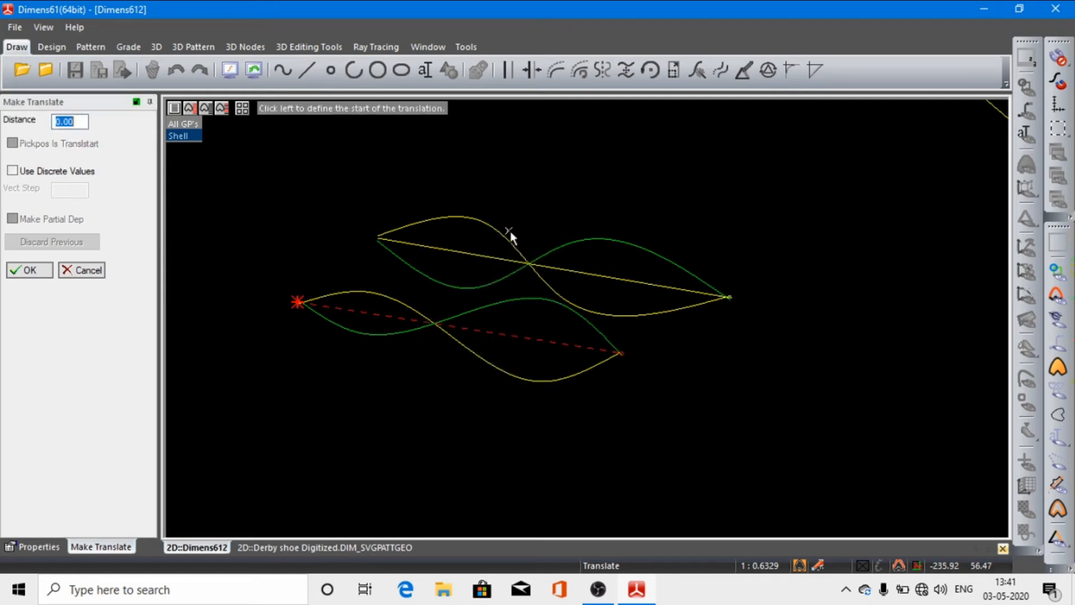
click(445, 327)
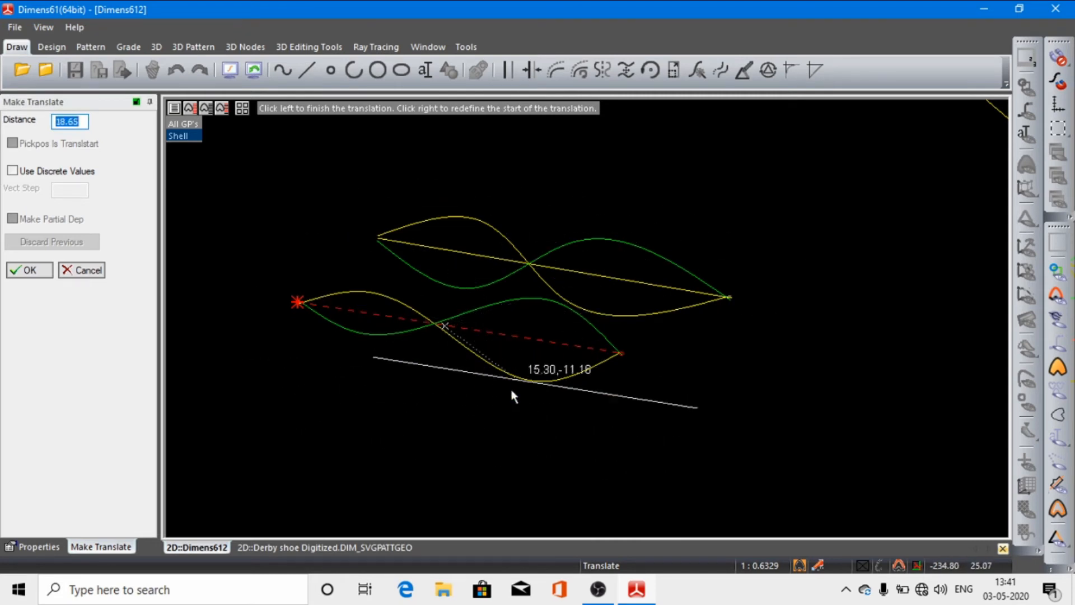
click(416, 440)
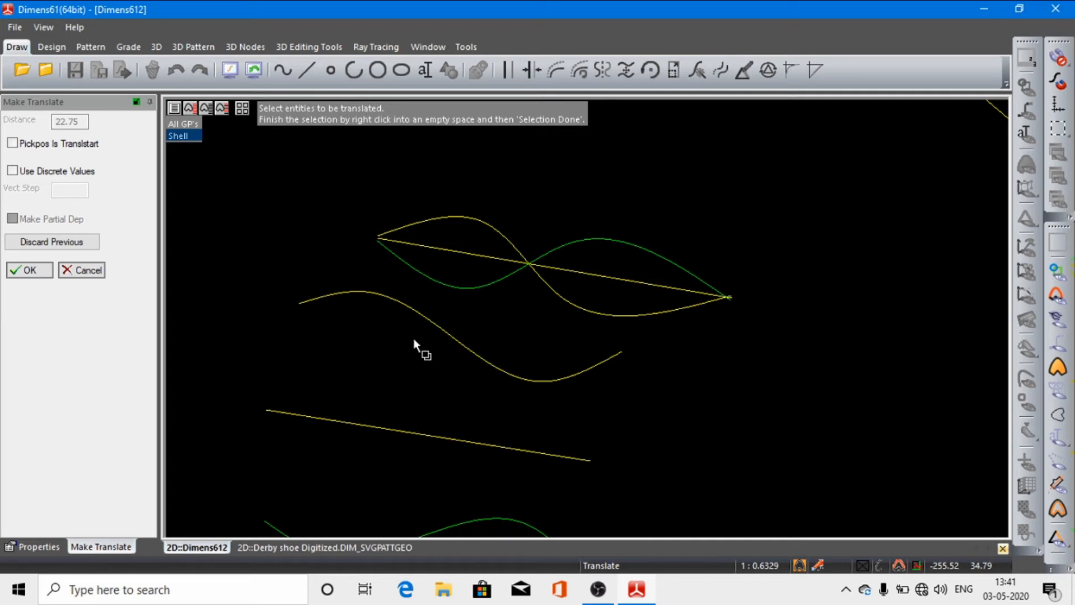
click(227, 71)
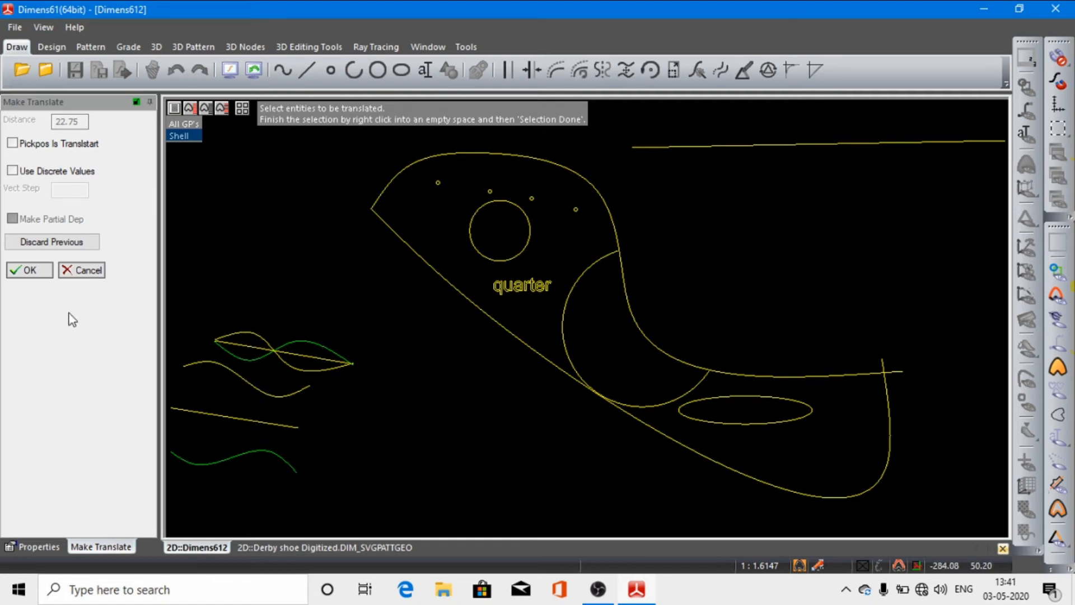
click(30, 271)
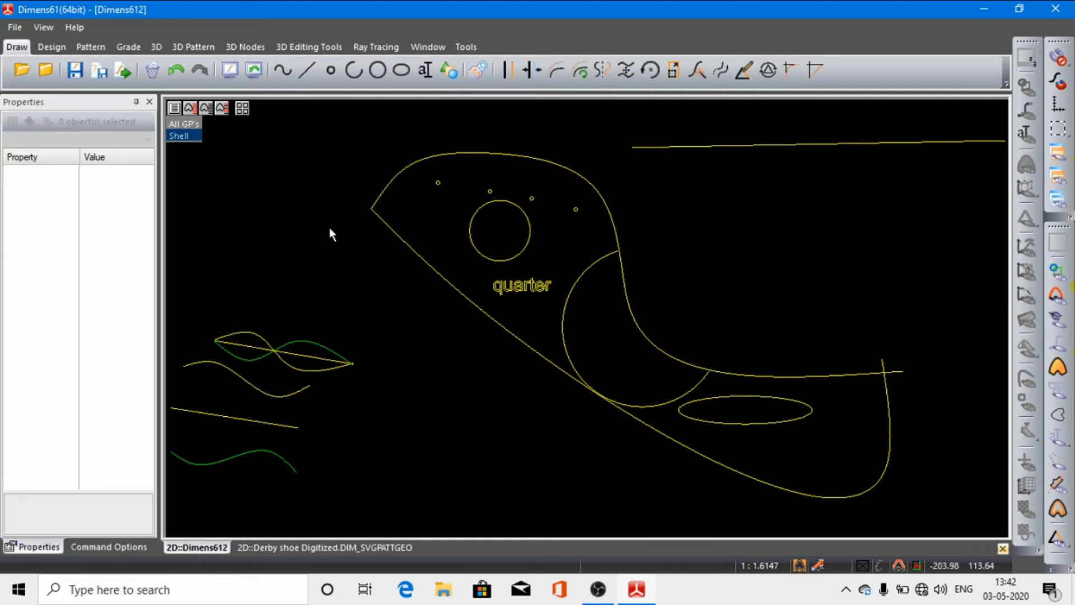
Step: Translate the "quarter" text by a distance of about 29.79 up into the circle on the shoe pattern
click(231, 74)
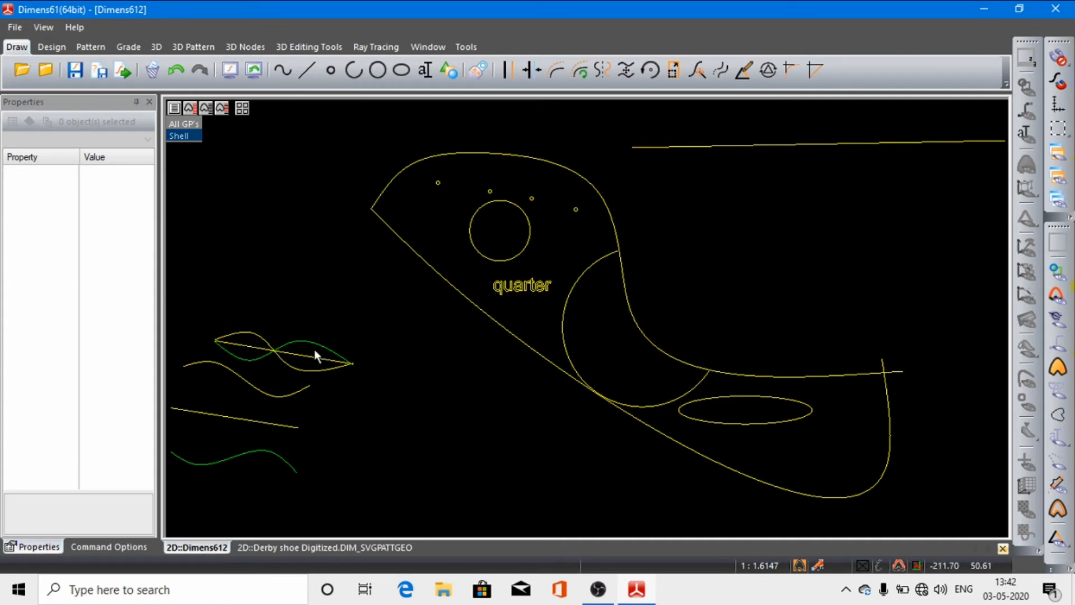
scroll(314, 350, down, 3)
scroll(242, 440, up, 5)
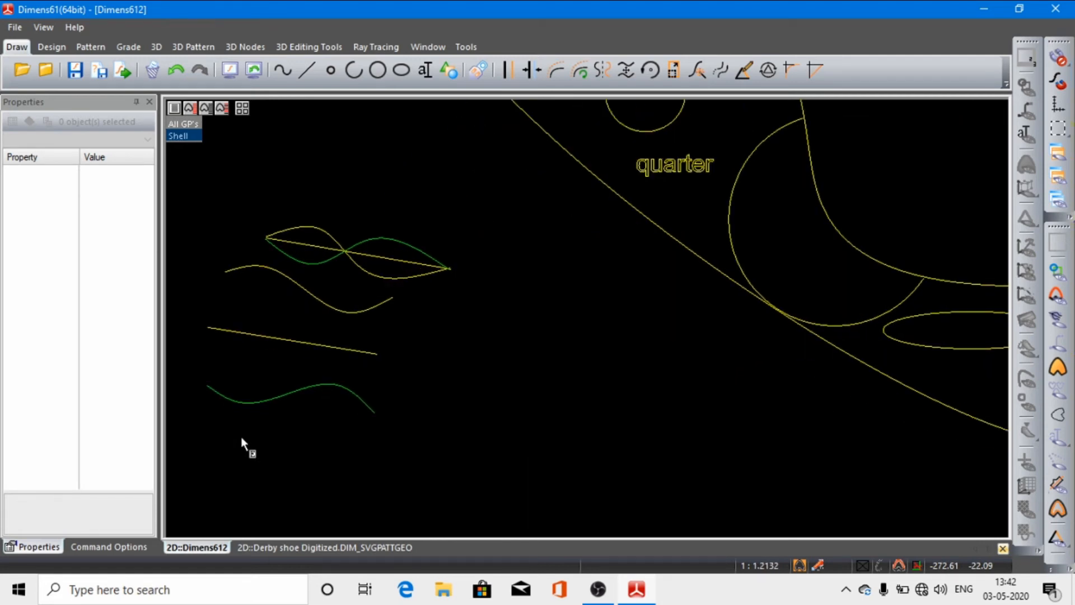
scroll(242, 440, down, 3)
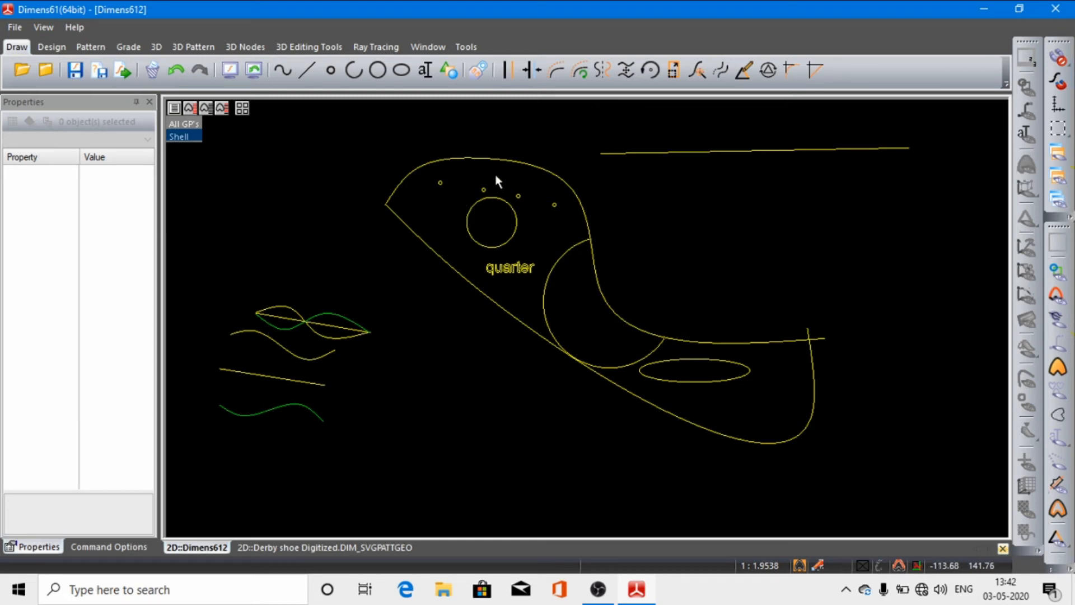
click(623, 77)
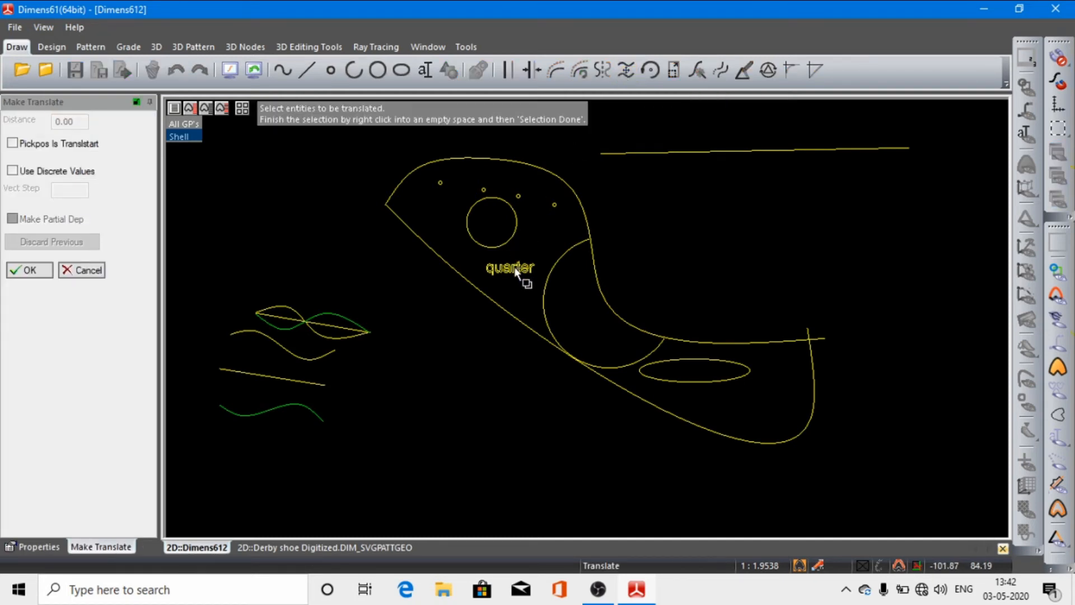
right_click(448, 327)
click(476, 337)
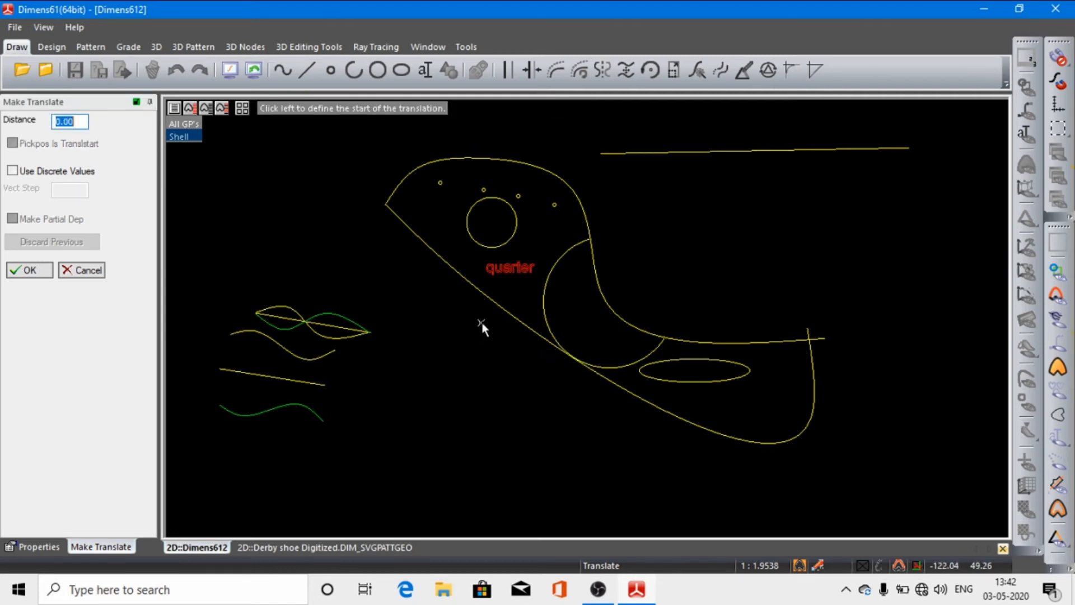
click(467, 324)
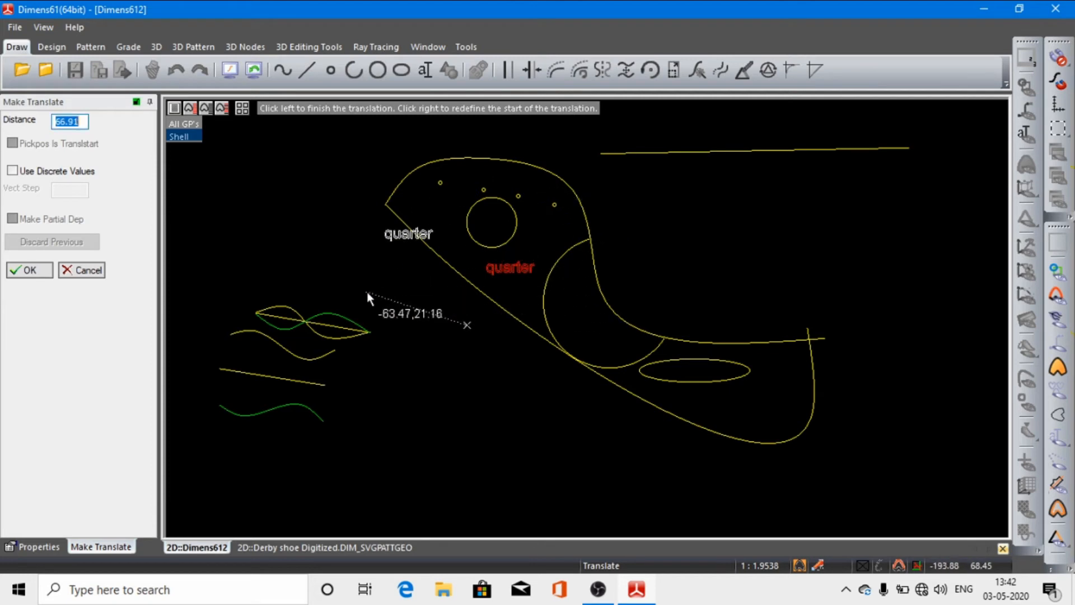
click(450, 281)
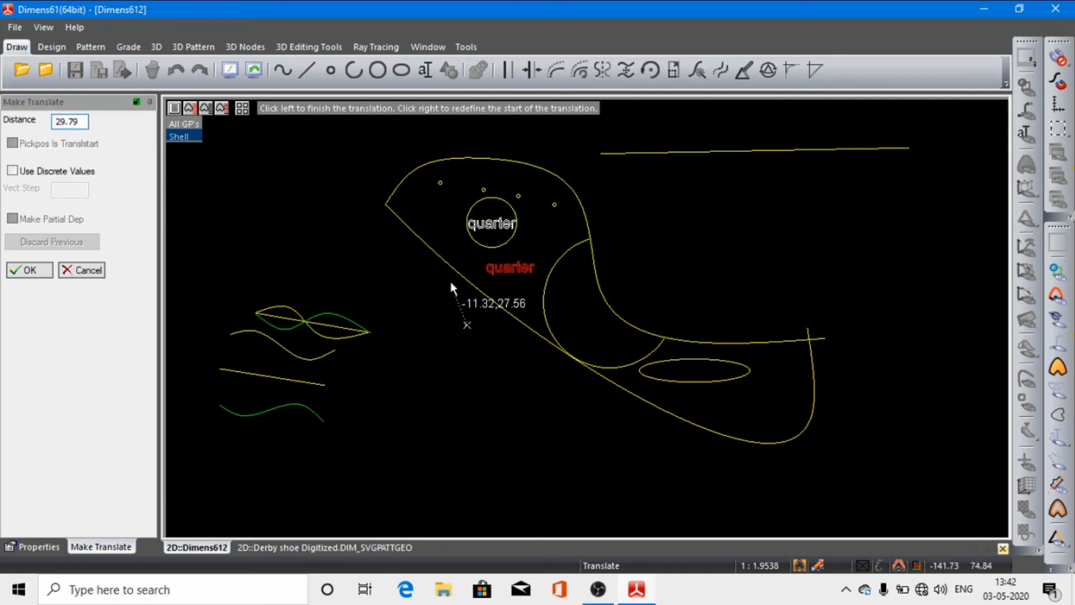
click(29, 270)
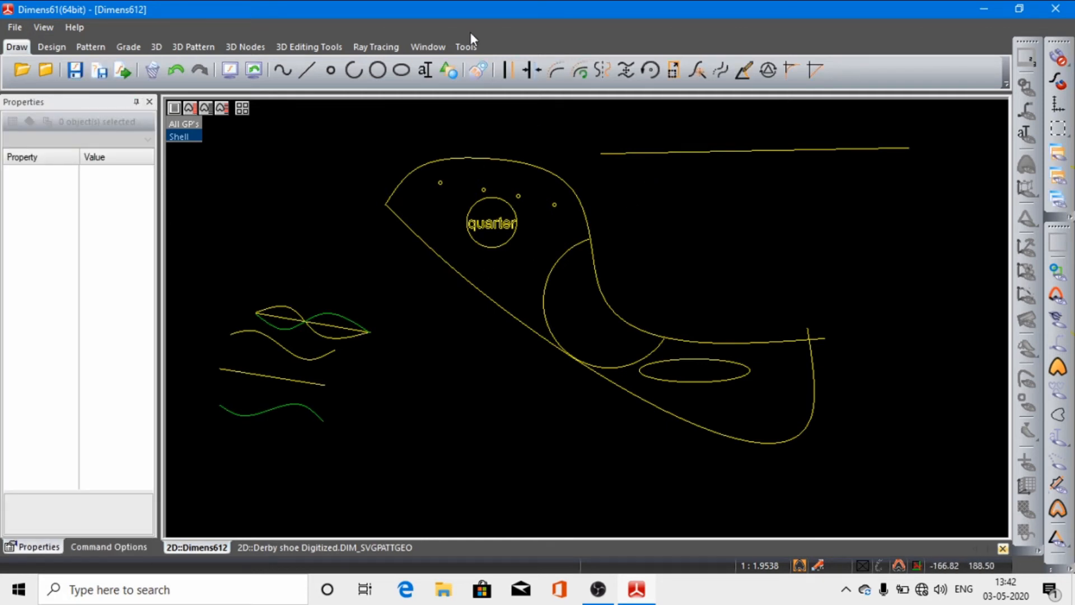
Step: Try rotating the translated straight line about its lower-right endpoint by about 178.5 degrees
click(647, 70)
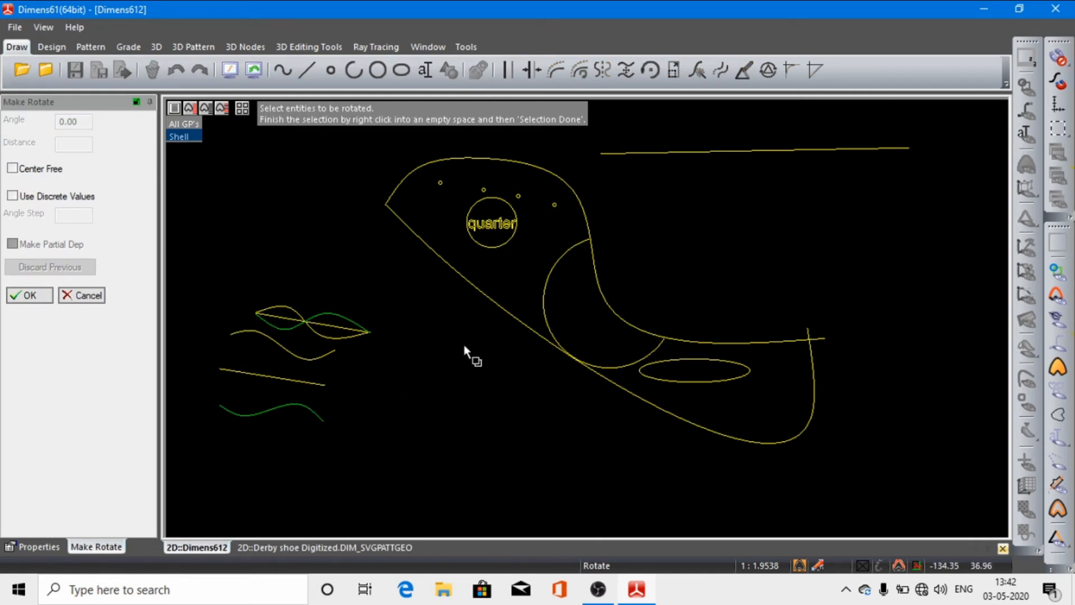
click(318, 382)
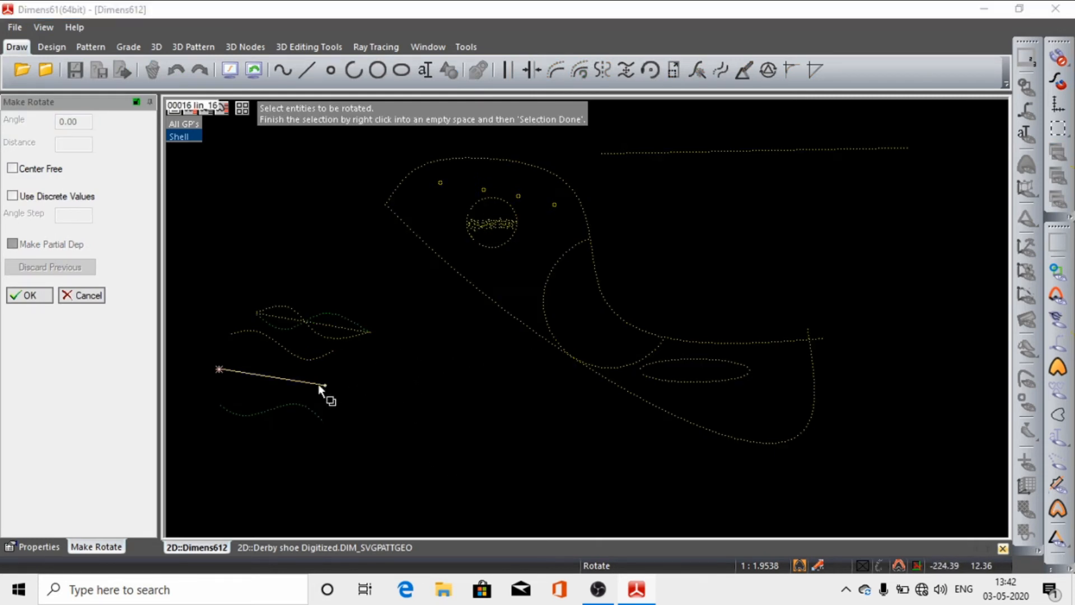
right_click(353, 383)
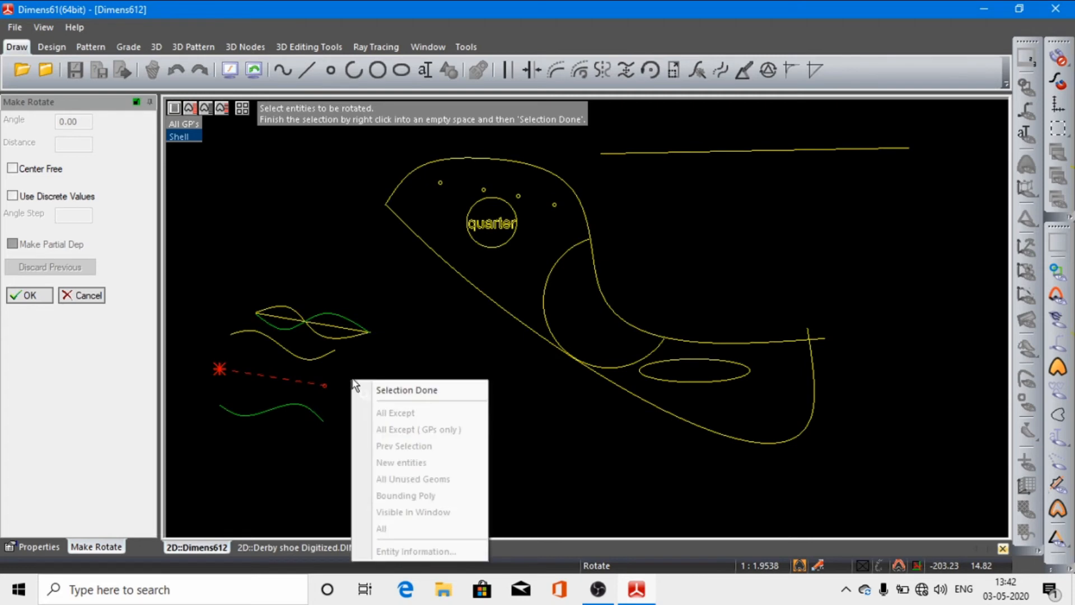
click(392, 390)
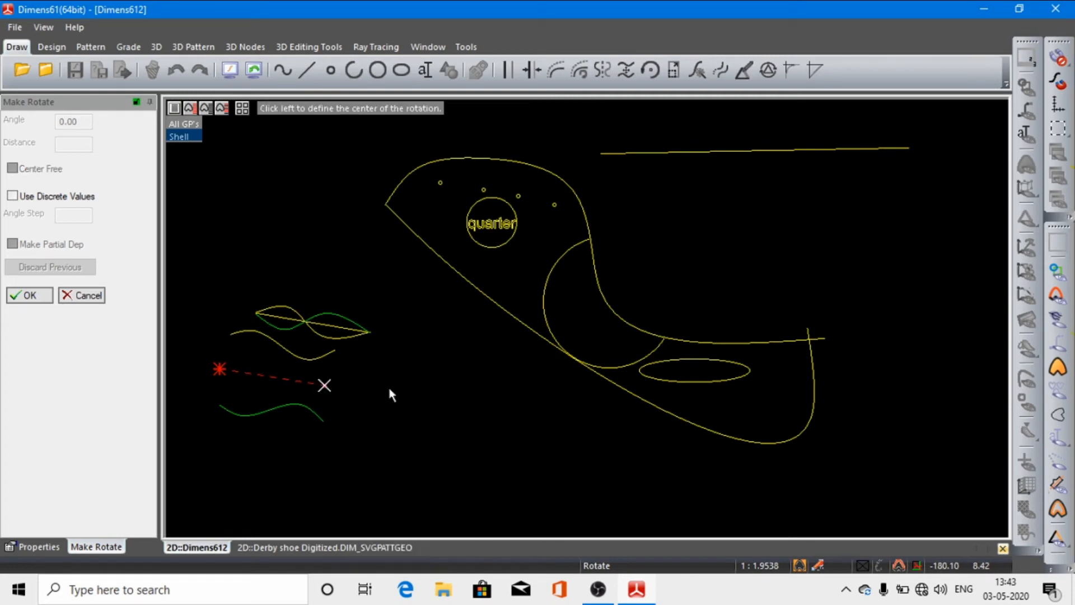
click(324, 386)
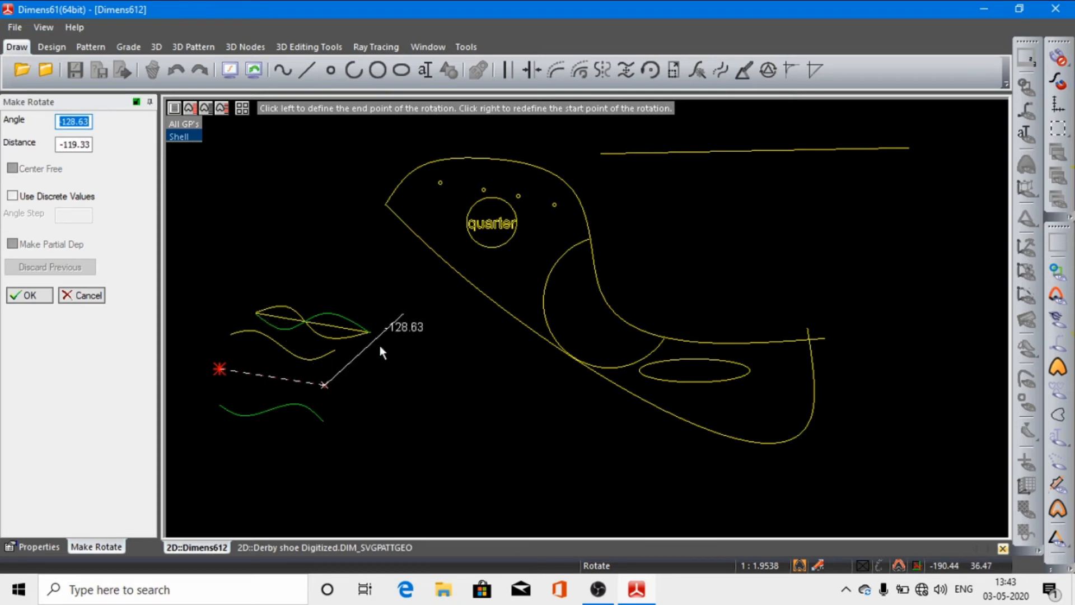
click(419, 408)
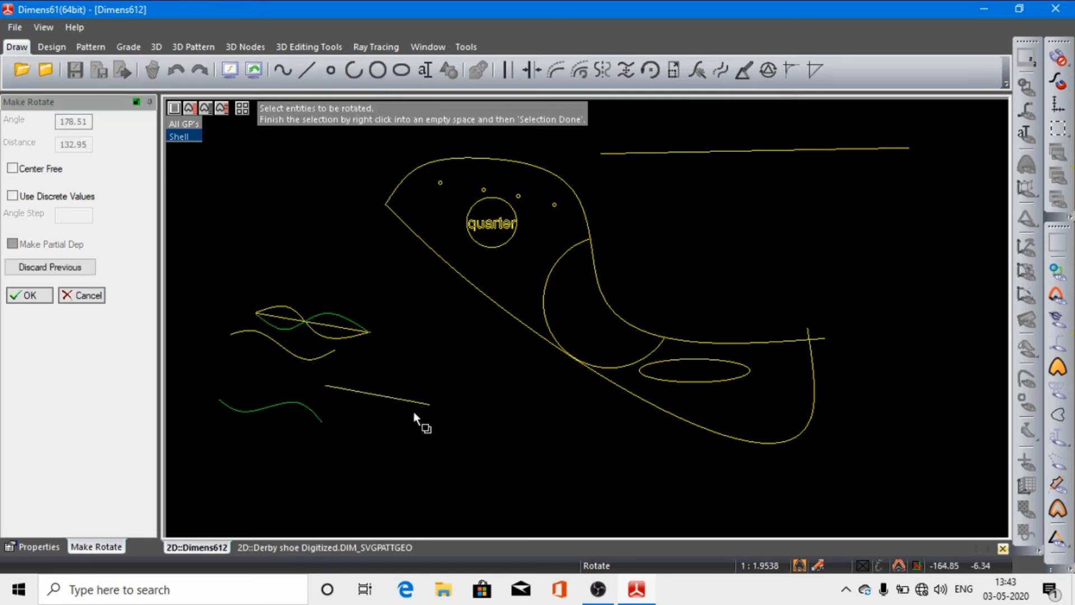
Step: Try rotating the same line about its new lower-right endpoint by about -52.6 degrees, and discard the rotations
click(427, 405)
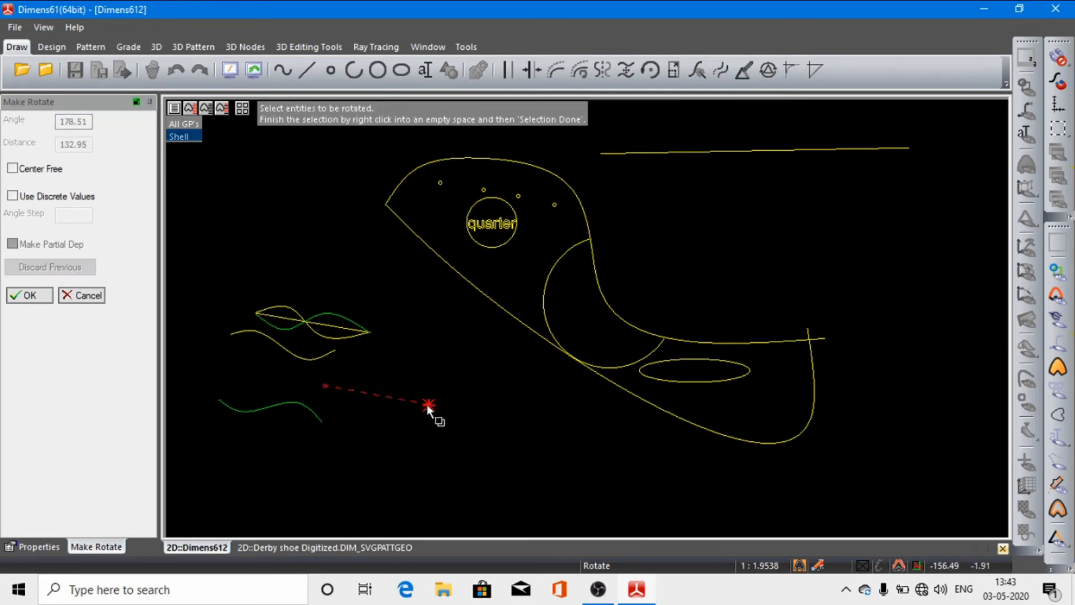
right_click(408, 353)
click(435, 366)
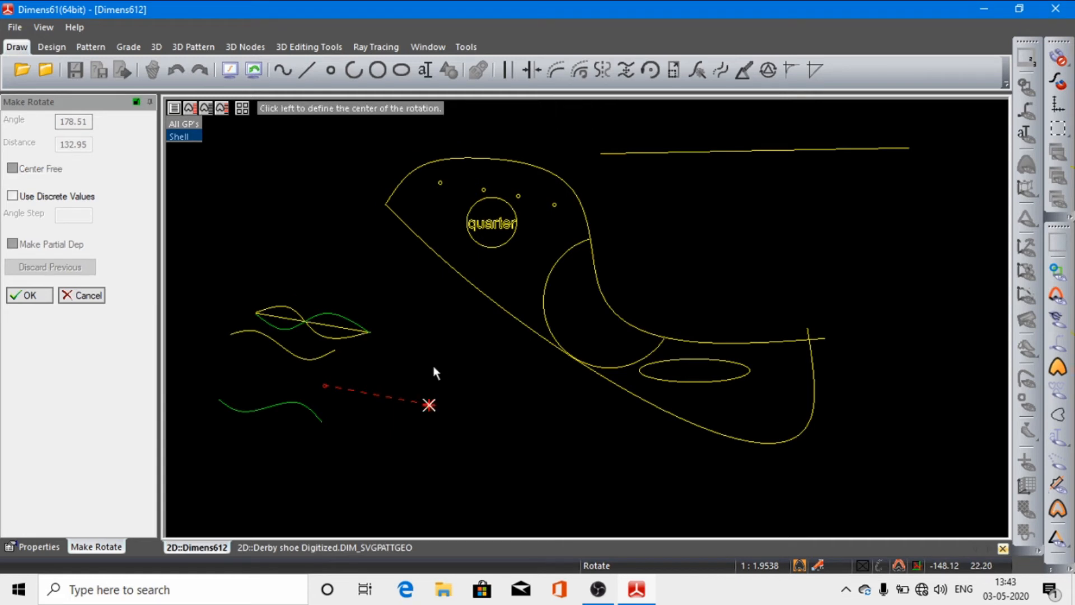
click(429, 405)
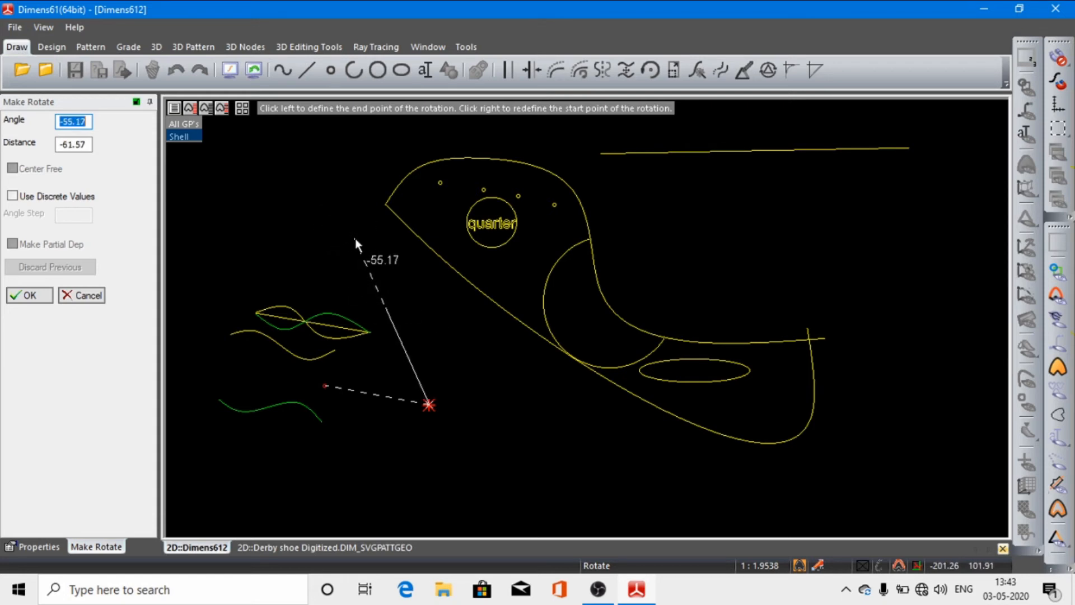
click(331, 210)
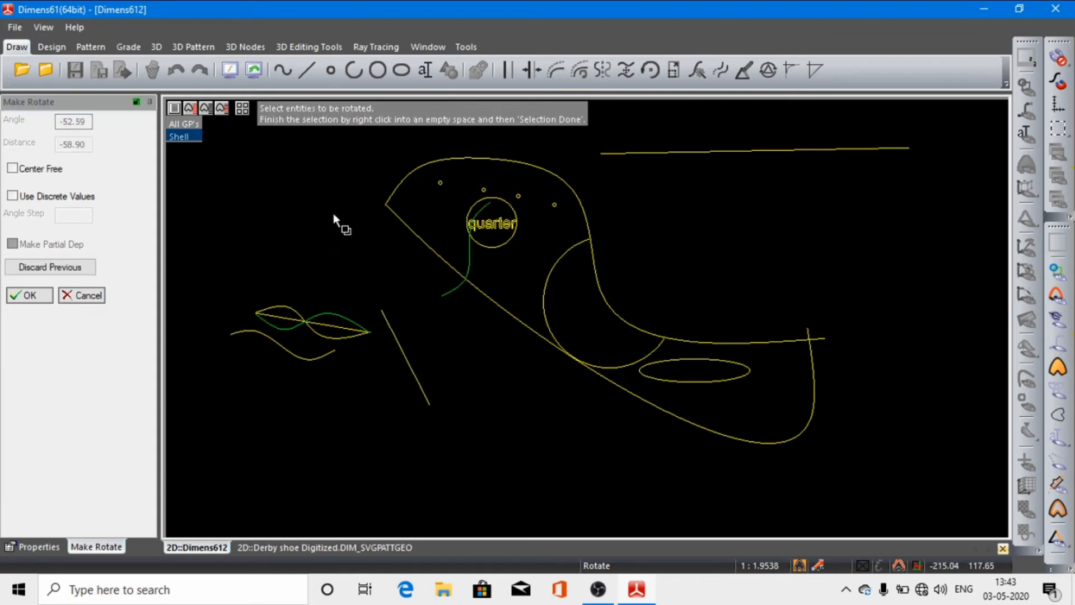
click(76, 295)
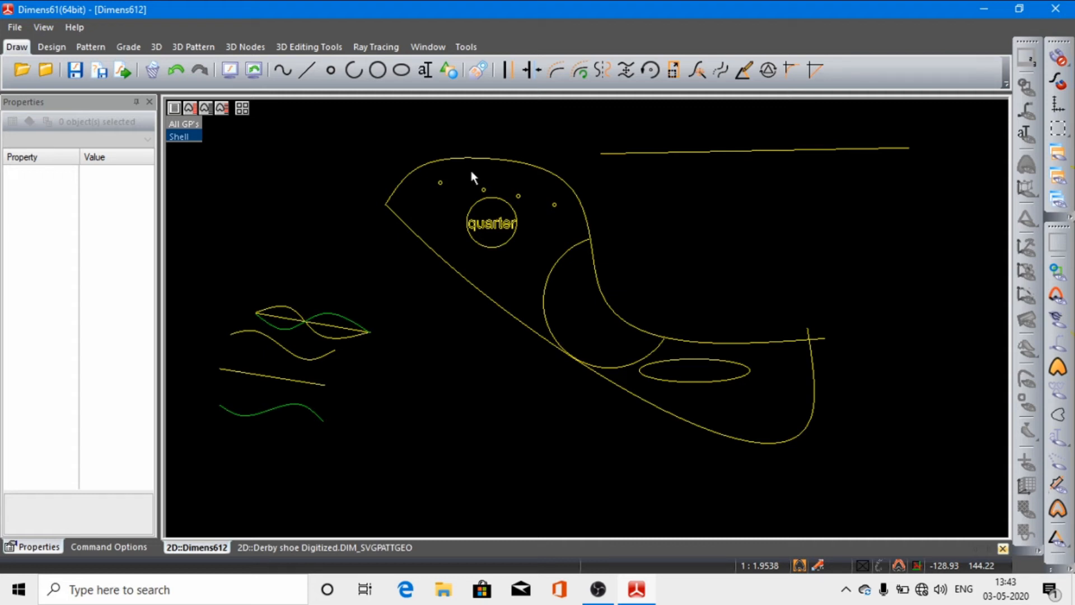
Step: Try scaling the straight line above the lowest curve about a point near its lower-right end, by about 2653.41 in X and 2151.58 in Y
click(673, 72)
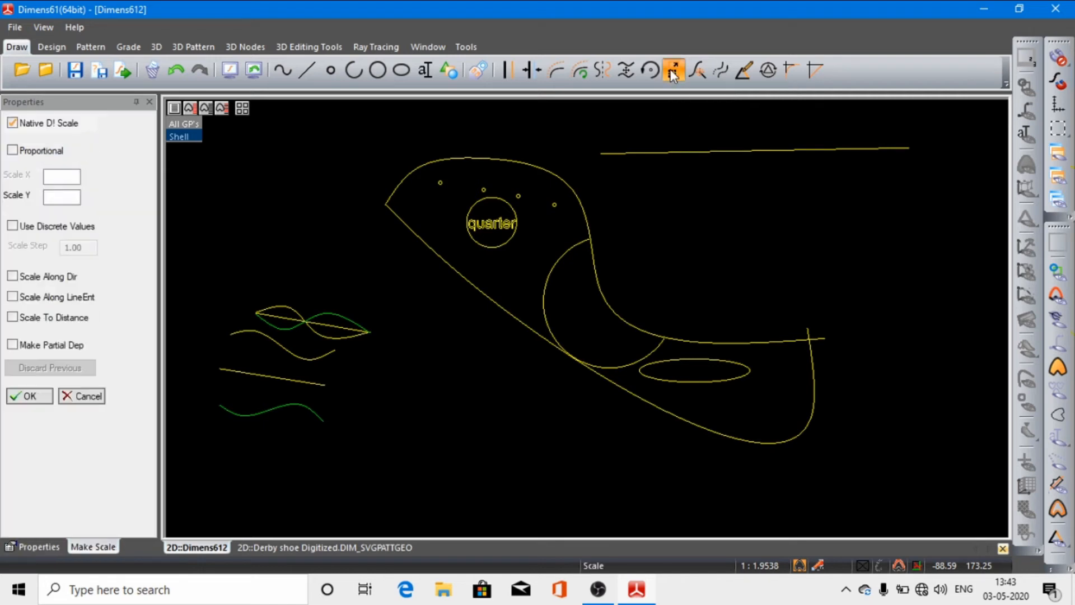
click(307, 381)
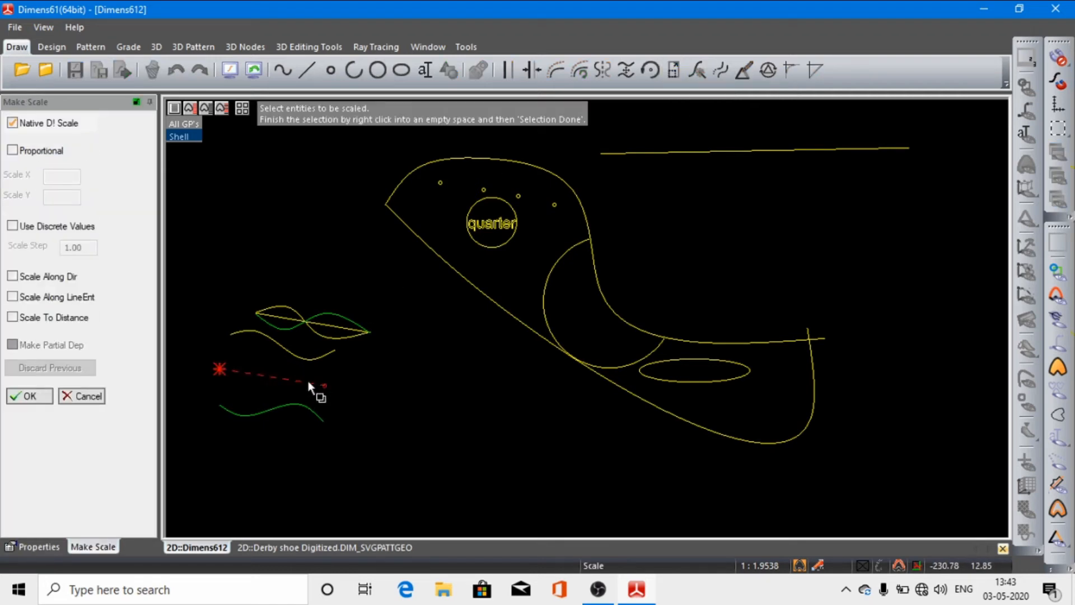
right_click(353, 372)
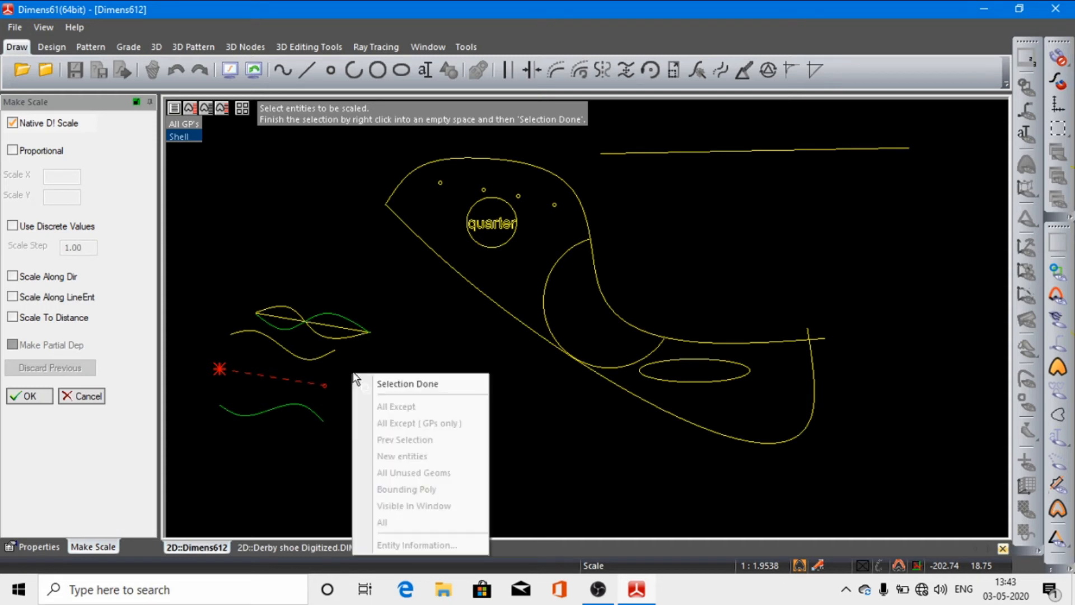
click(384, 383)
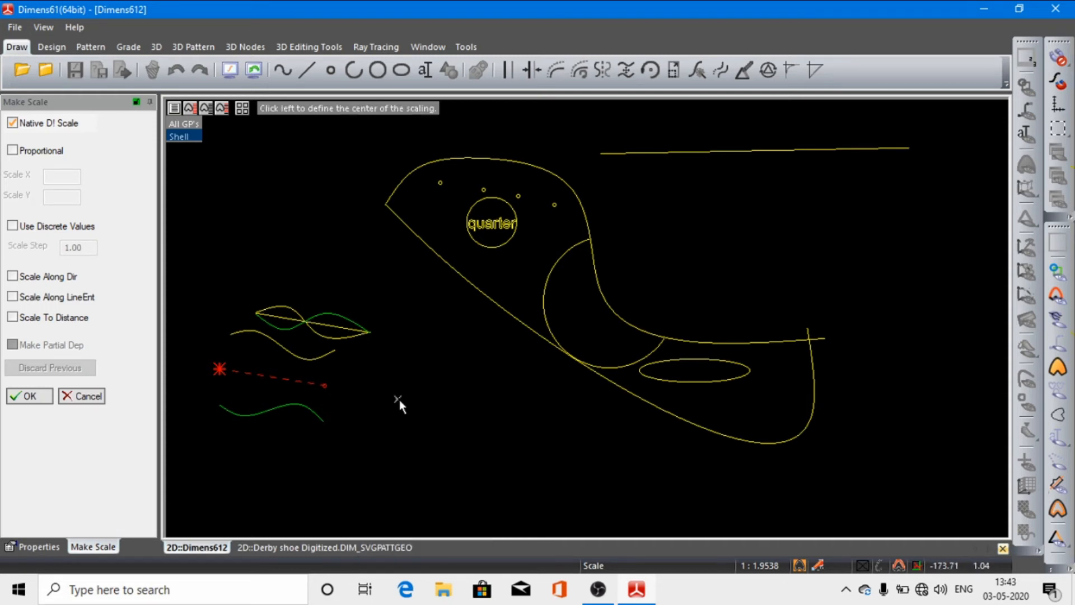
click(314, 384)
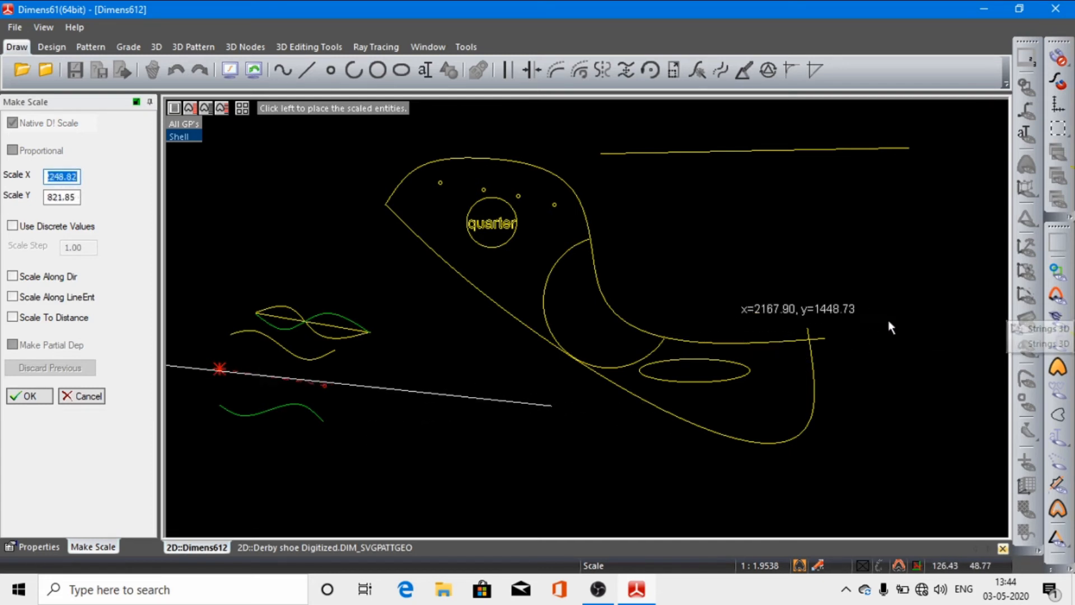
click(986, 302)
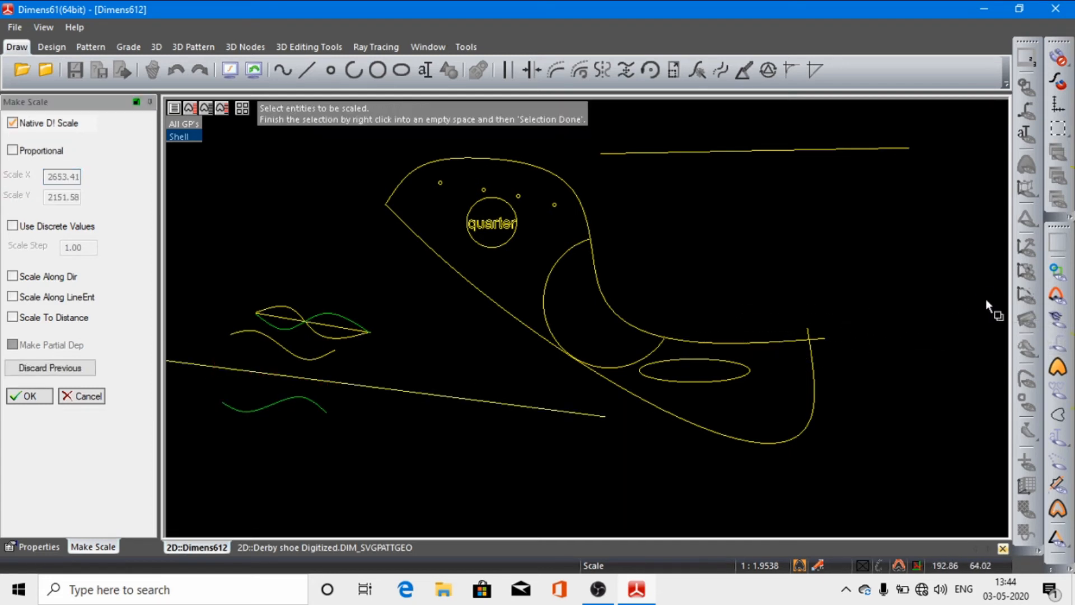
Step: Try scaling the enlarged line about a point near its lower-right end by about 71.99 in X and 133.55 in Y, and discard the scalings
click(596, 416)
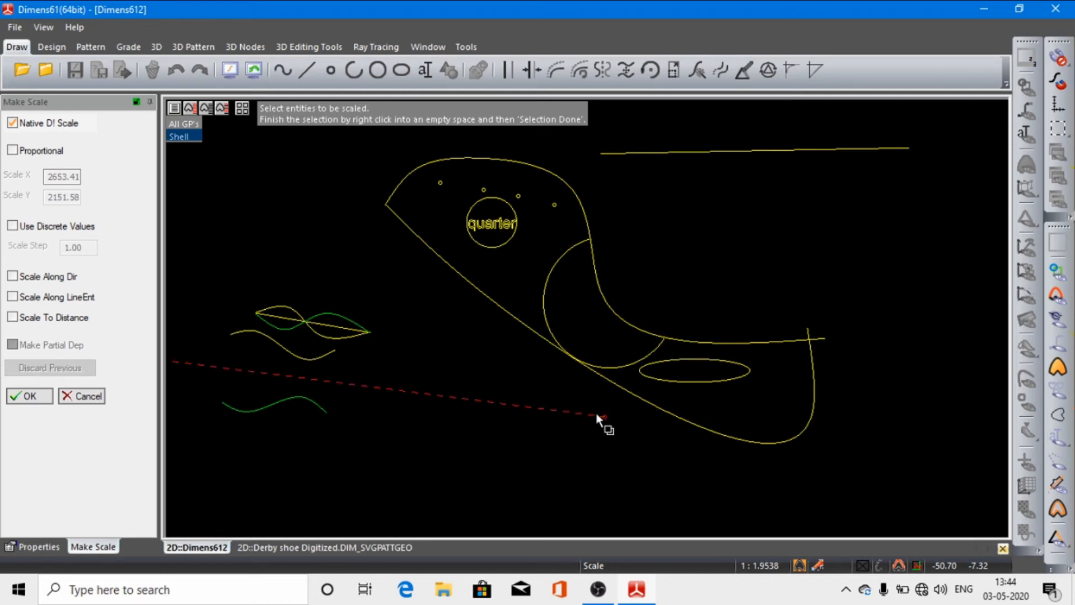
right_click(570, 461)
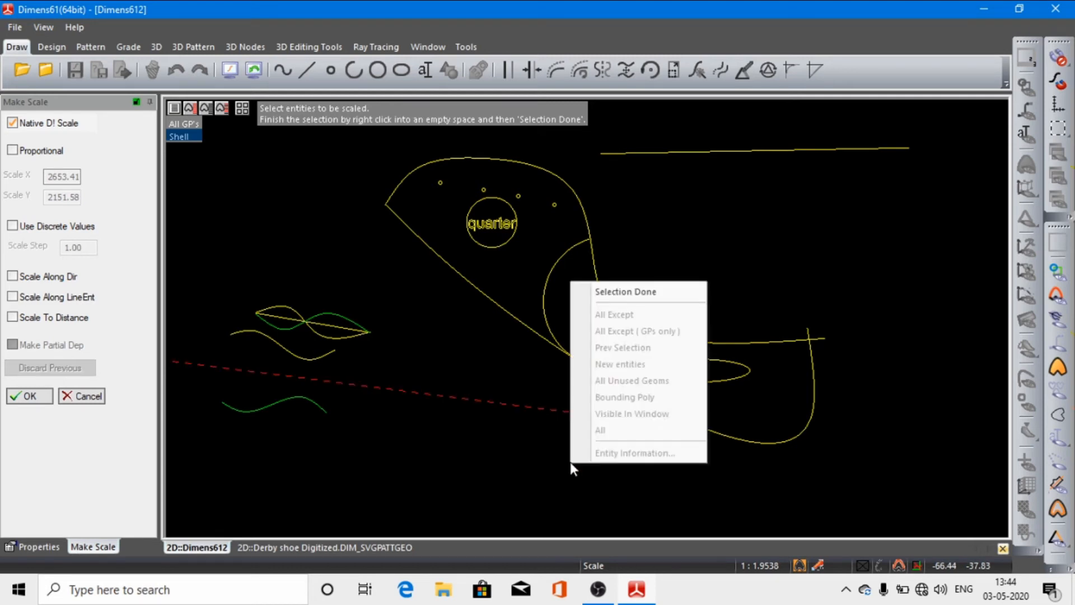
click(633, 291)
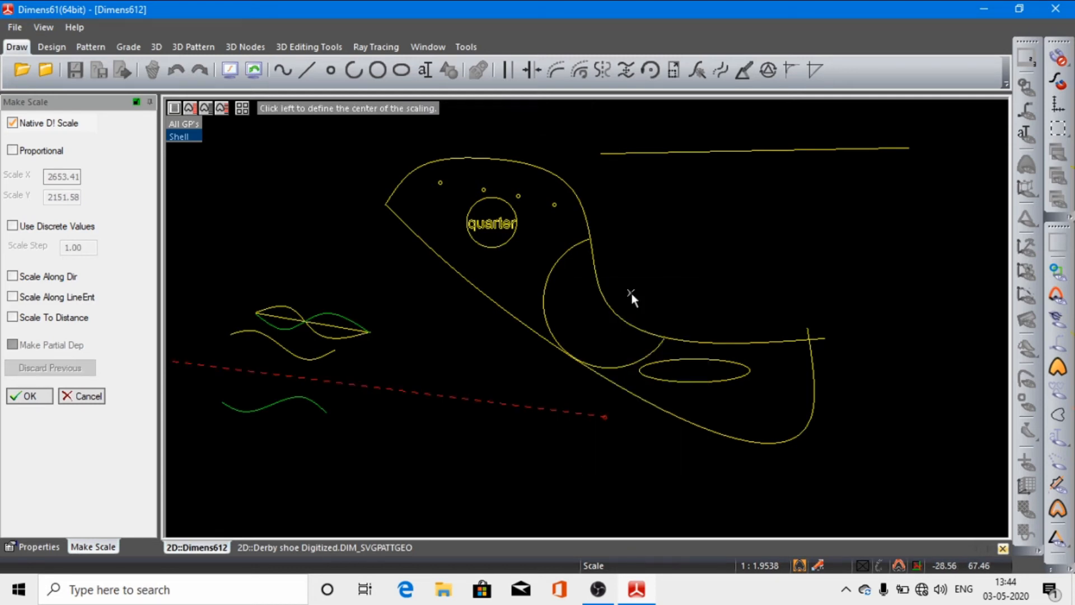
click(578, 413)
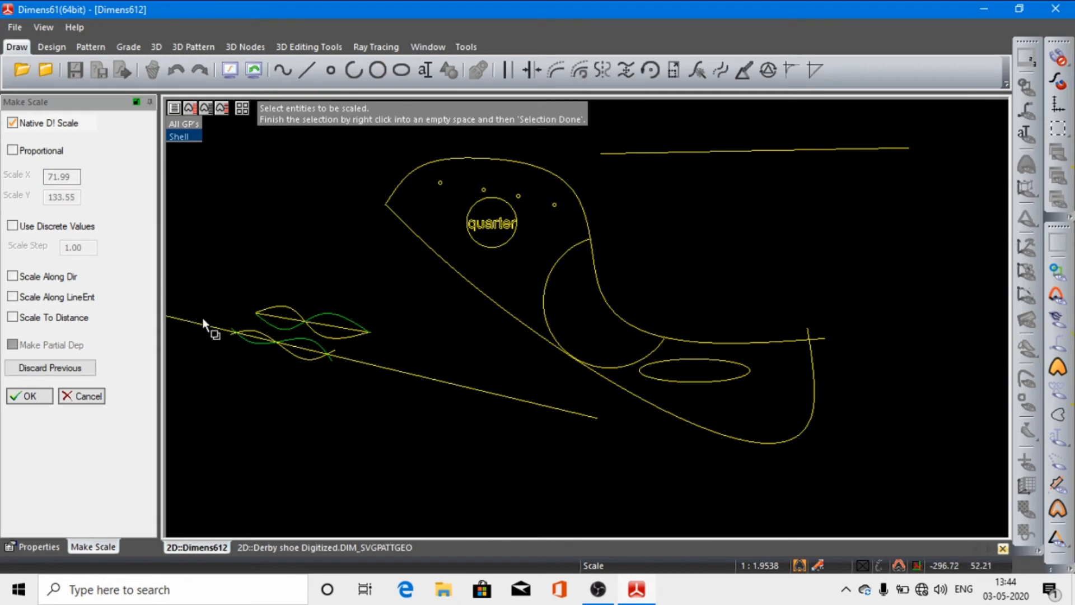
click(84, 396)
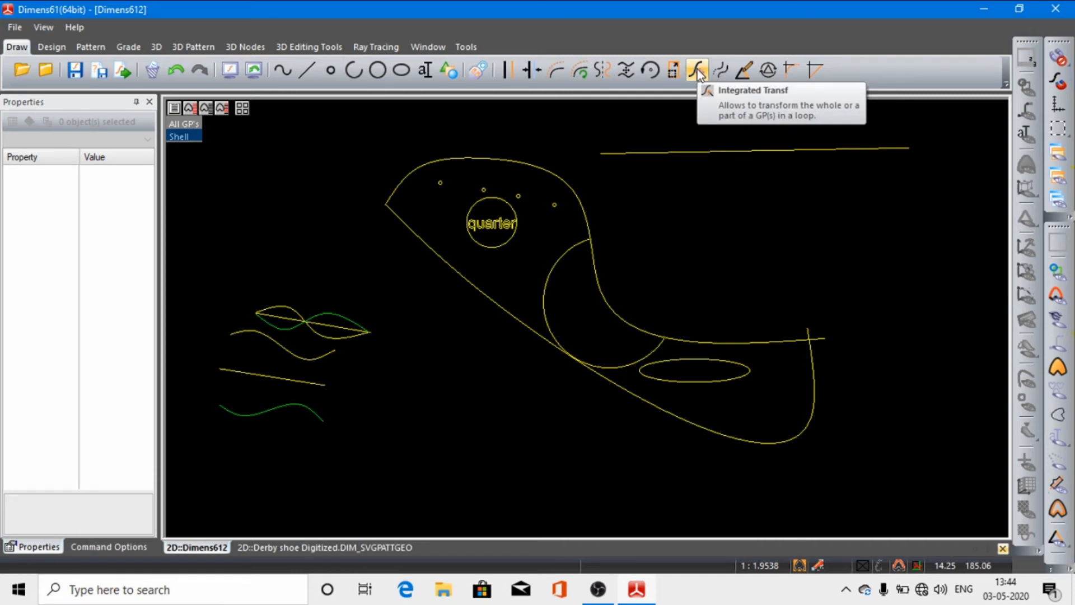
Step: Try the Integrated Transf command on the straight line lin_18 above the lowest curve, and leave it without applying a transformation
click(697, 71)
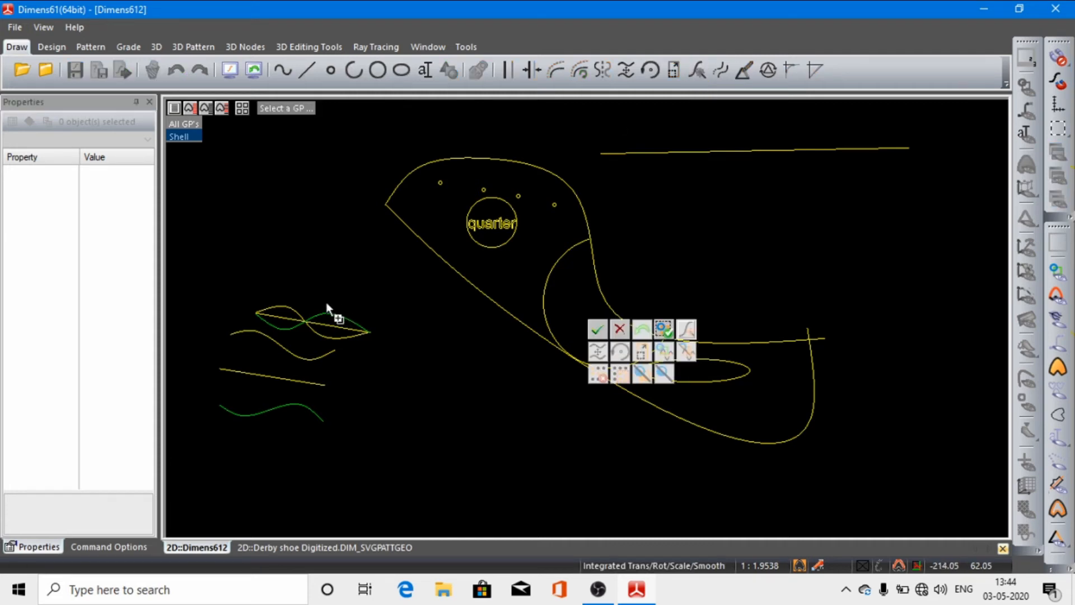
click(287, 378)
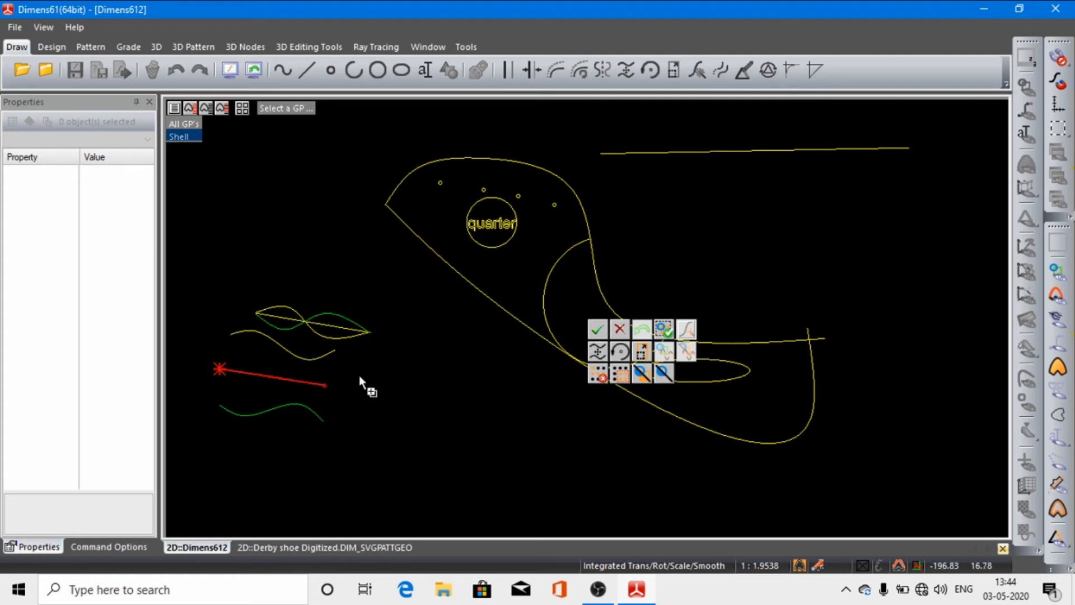
click(599, 332)
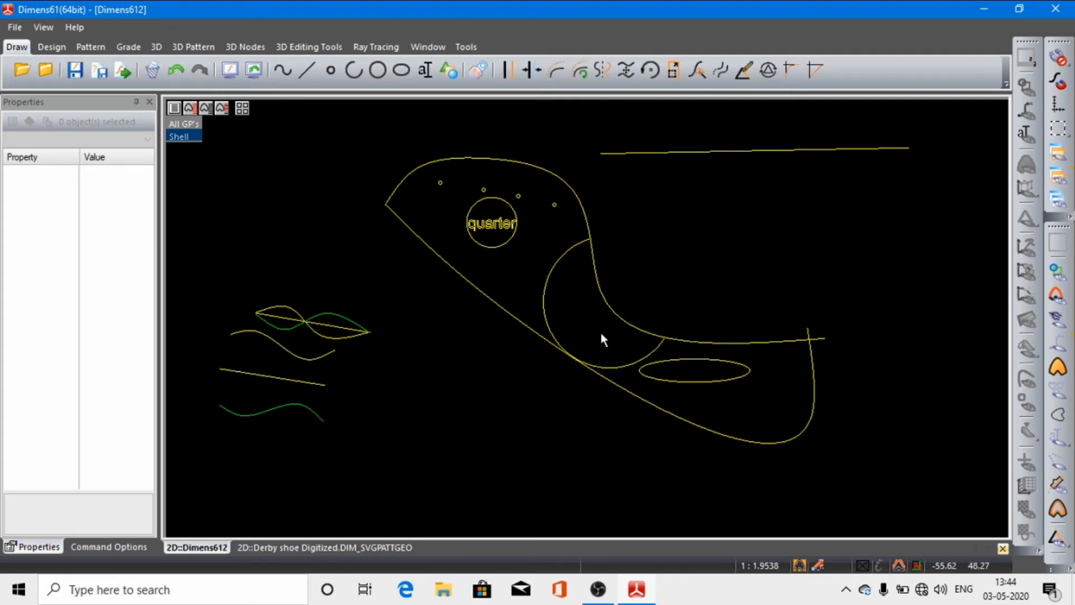
click(312, 383)
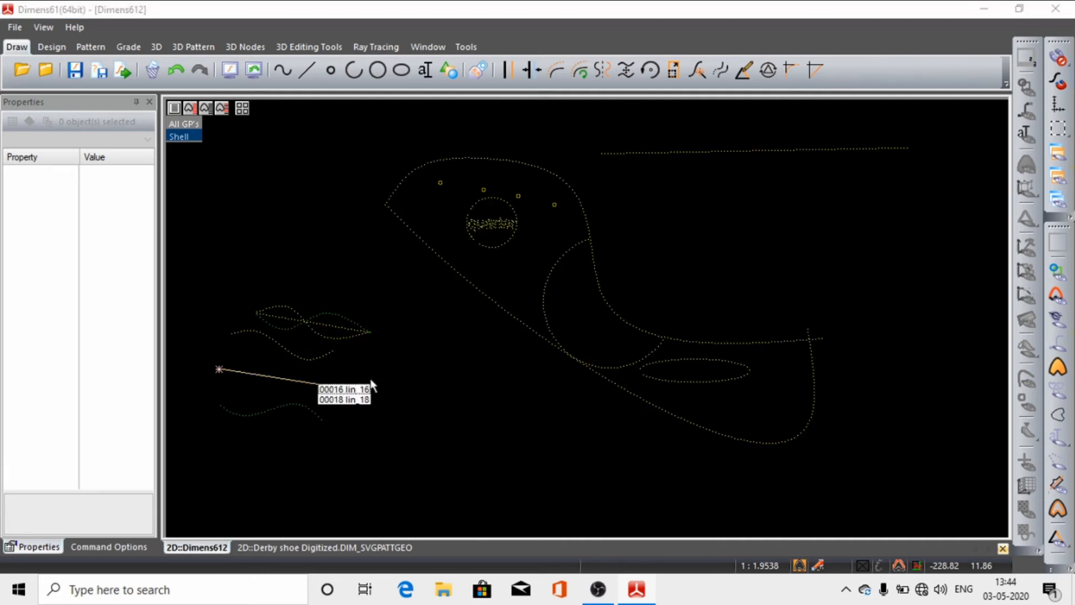
click(334, 399)
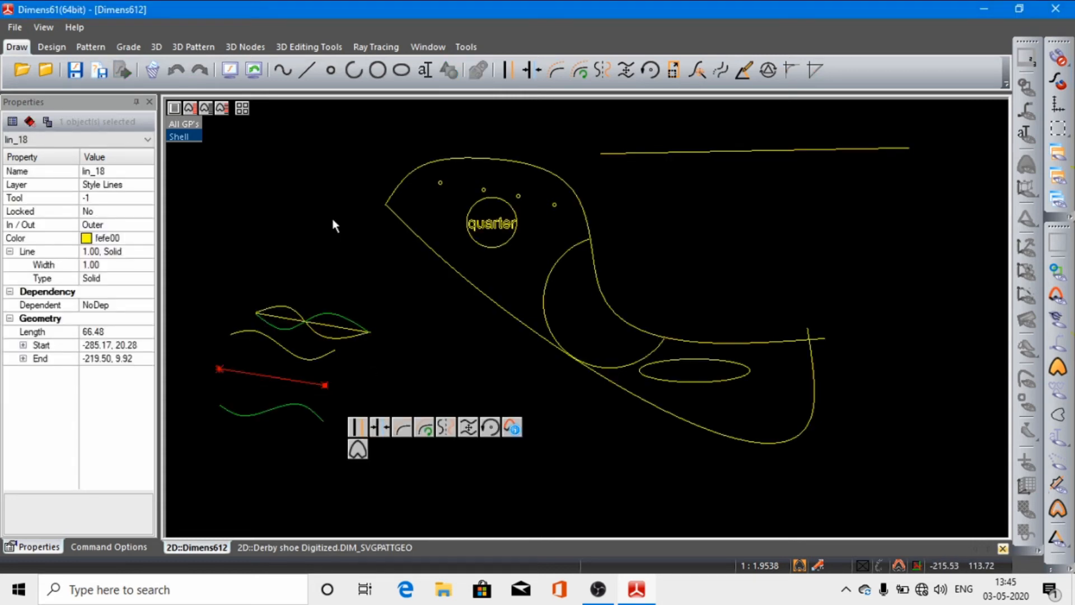
click(698, 73)
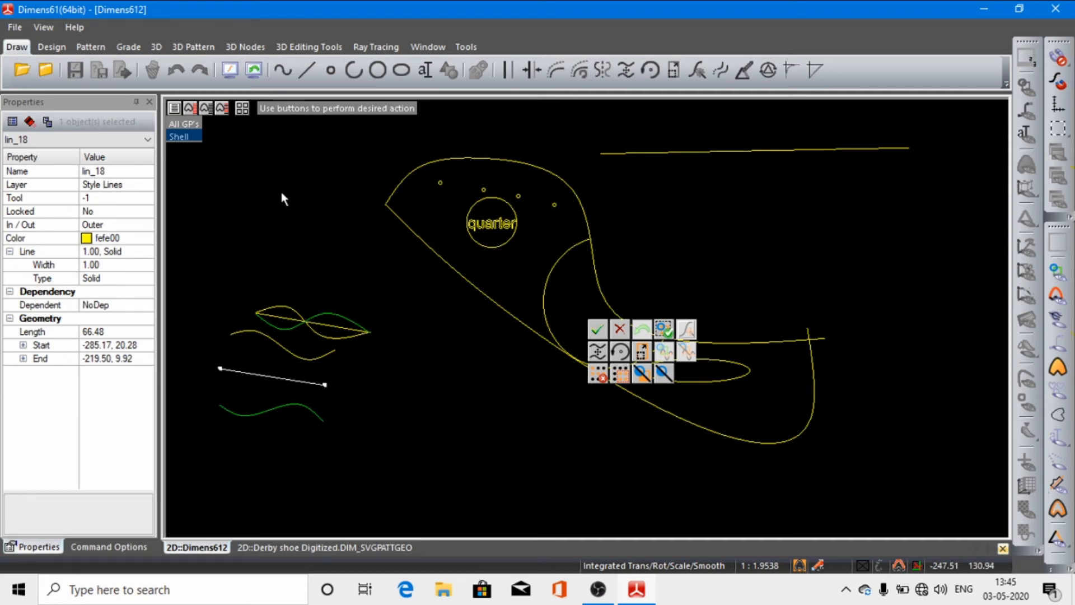
key(Escape)
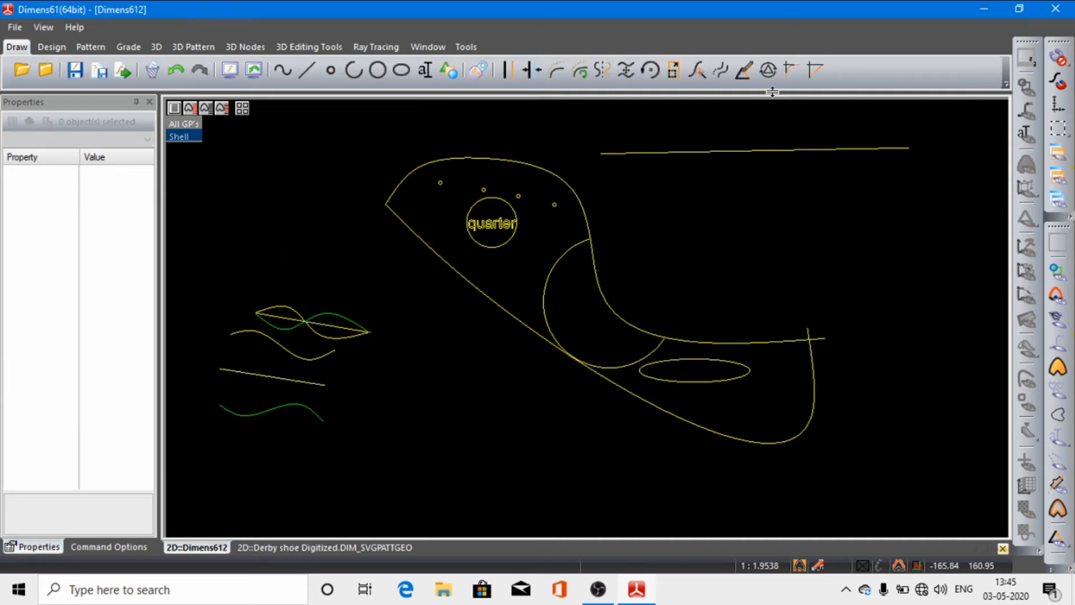
click(722, 70)
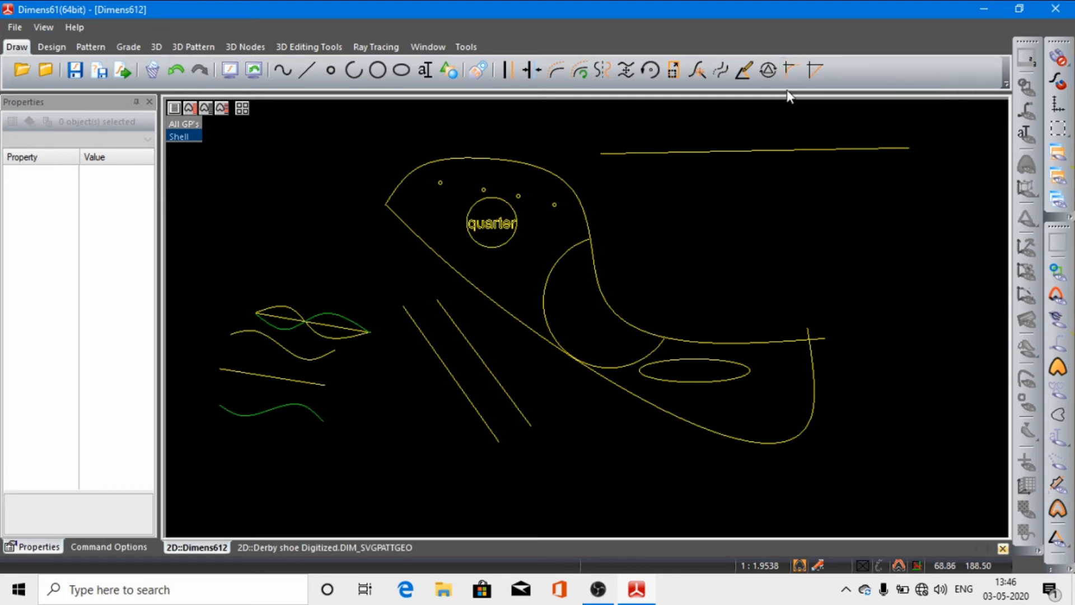
Step: Draw a free, nearly vertical line from about (-20, 164) to (-18, 68), crossing the long upper line near its left end
click(307, 71)
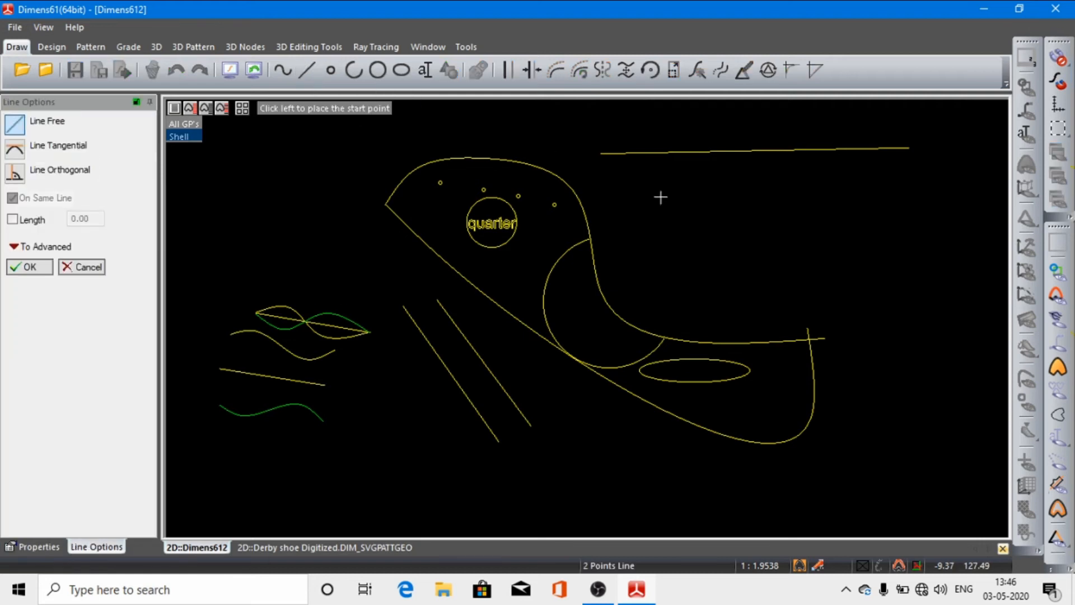
click(643, 139)
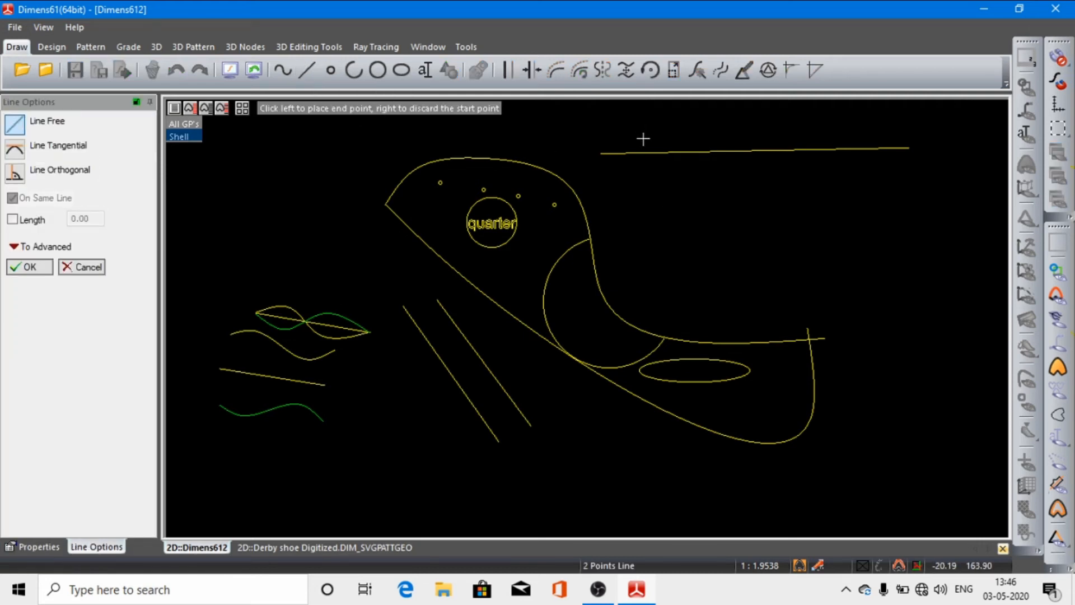
click(646, 291)
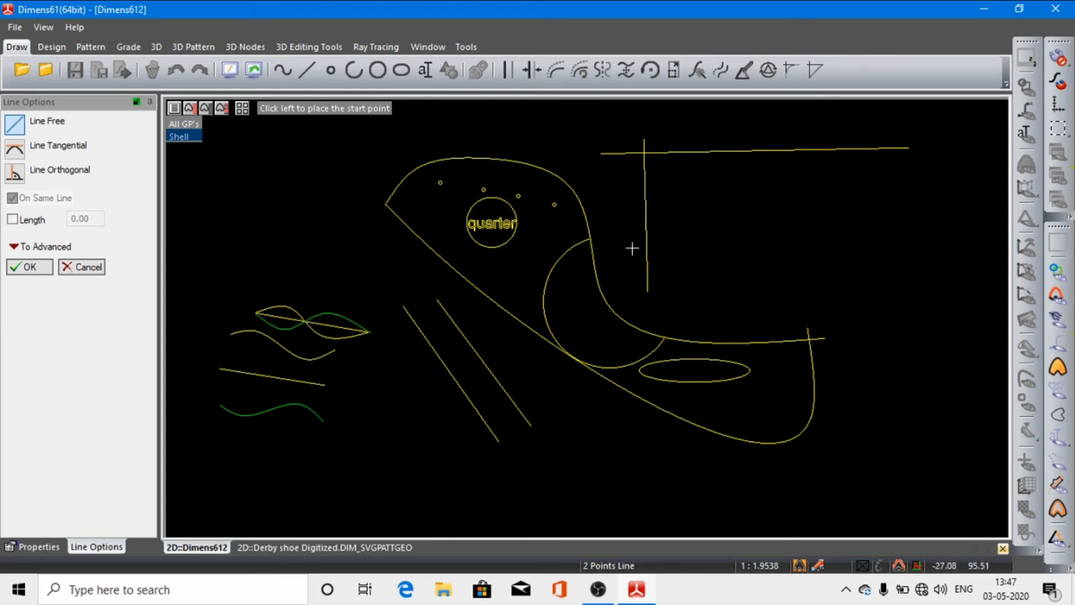
click(32, 268)
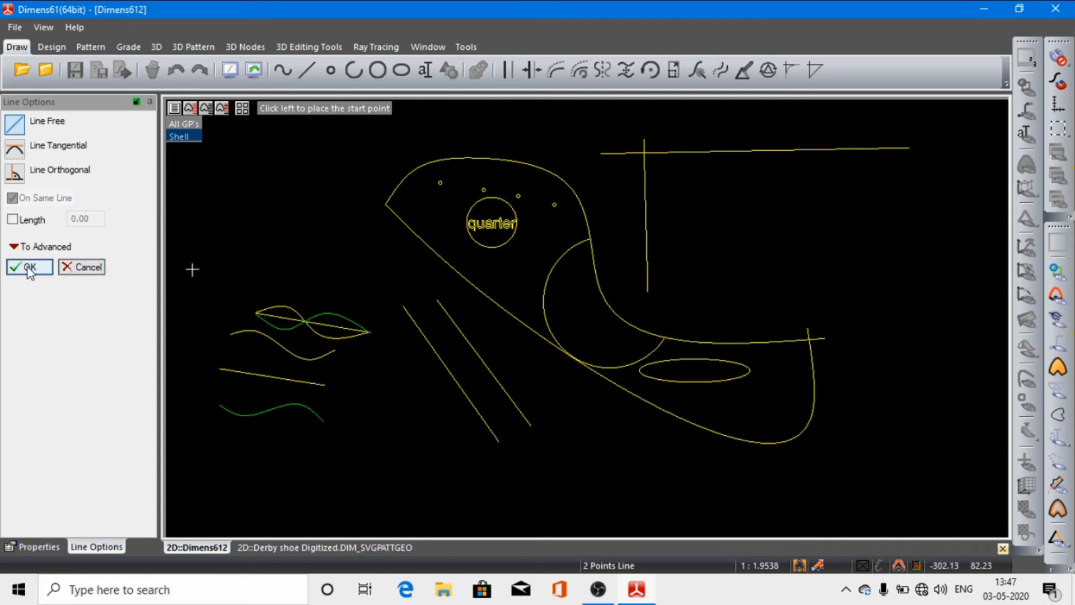
Step: Fillet the inner corner between the long upper line and the nearly vertical line crossing it with a radius of 4.00
click(788, 70)
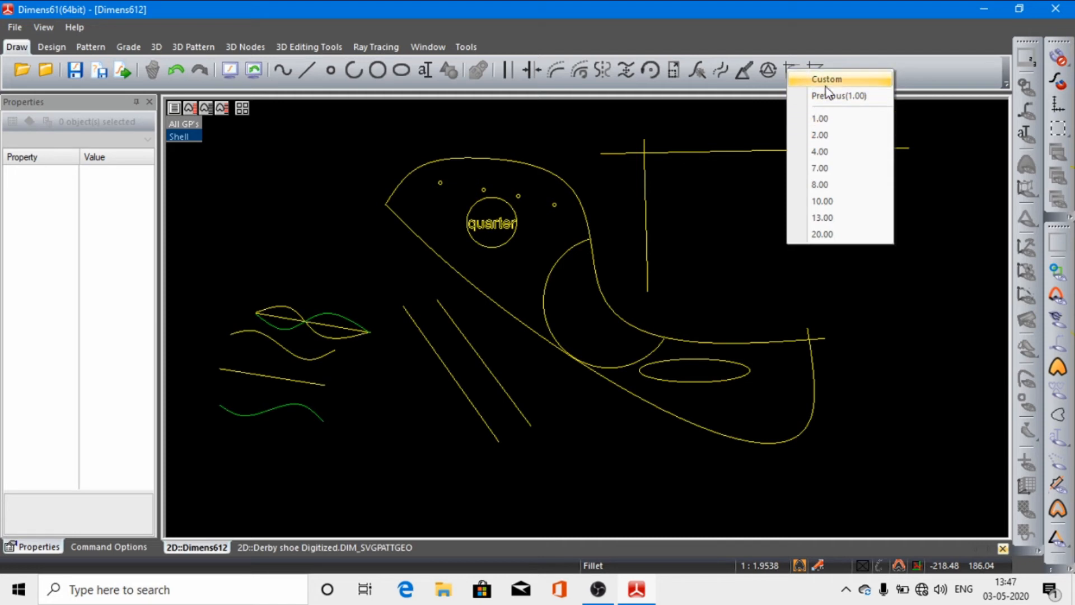
click(820, 154)
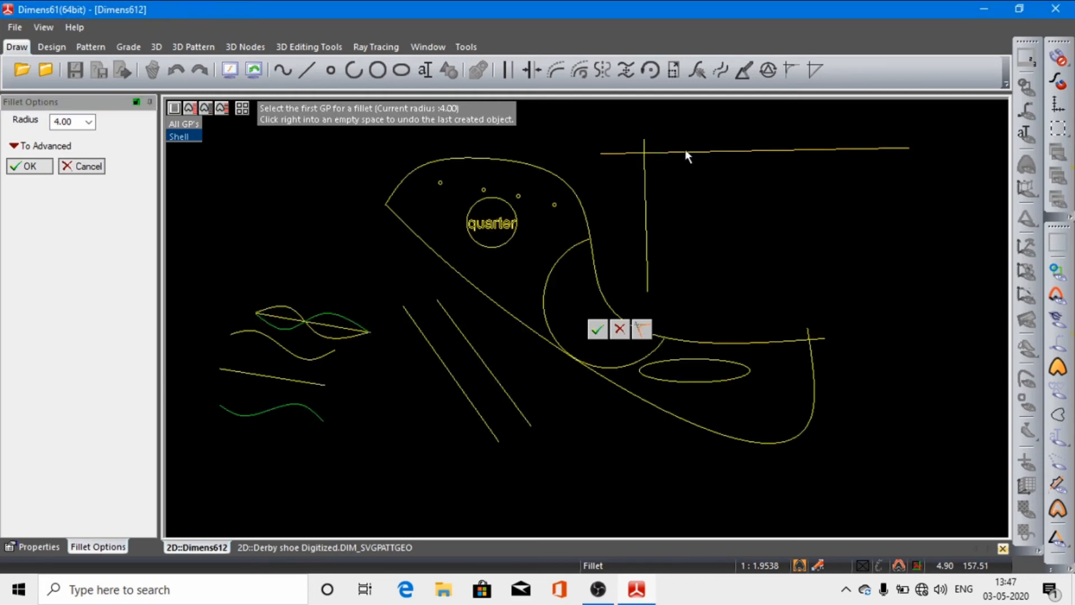
click(687, 156)
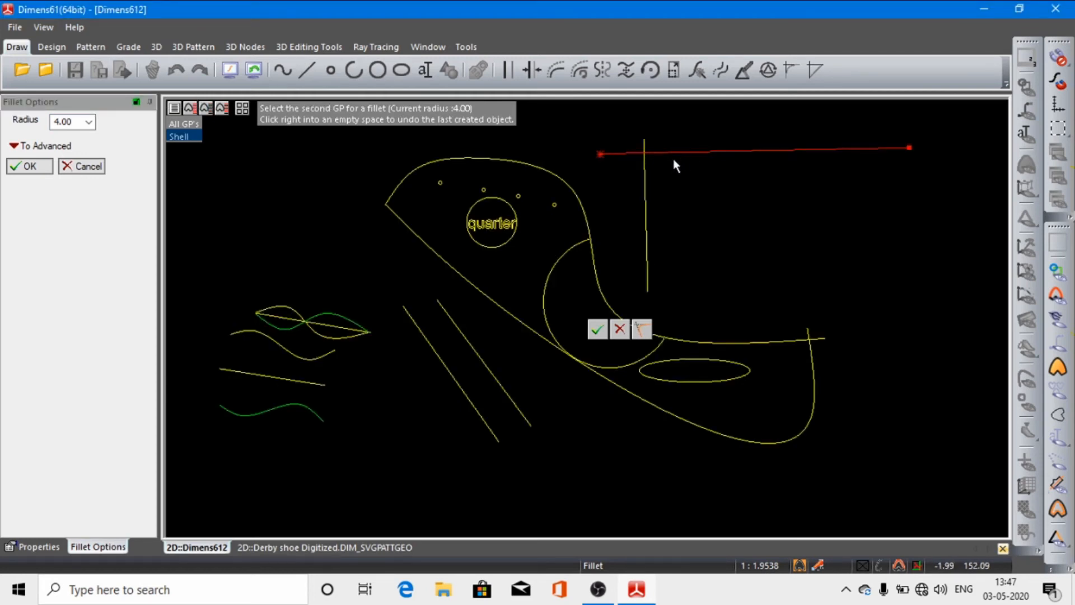
click(647, 203)
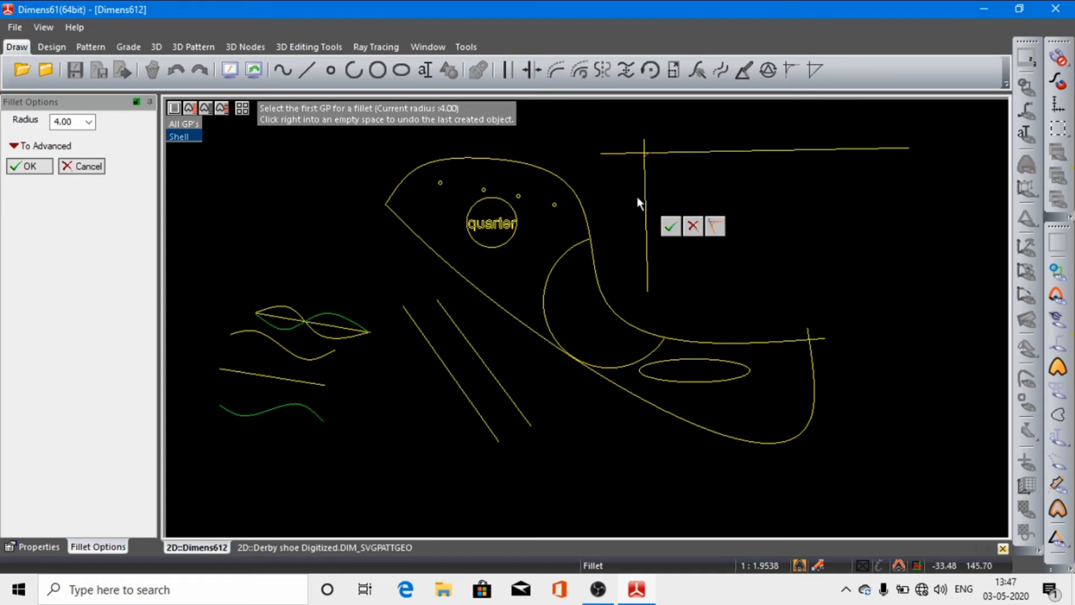
click(670, 227)
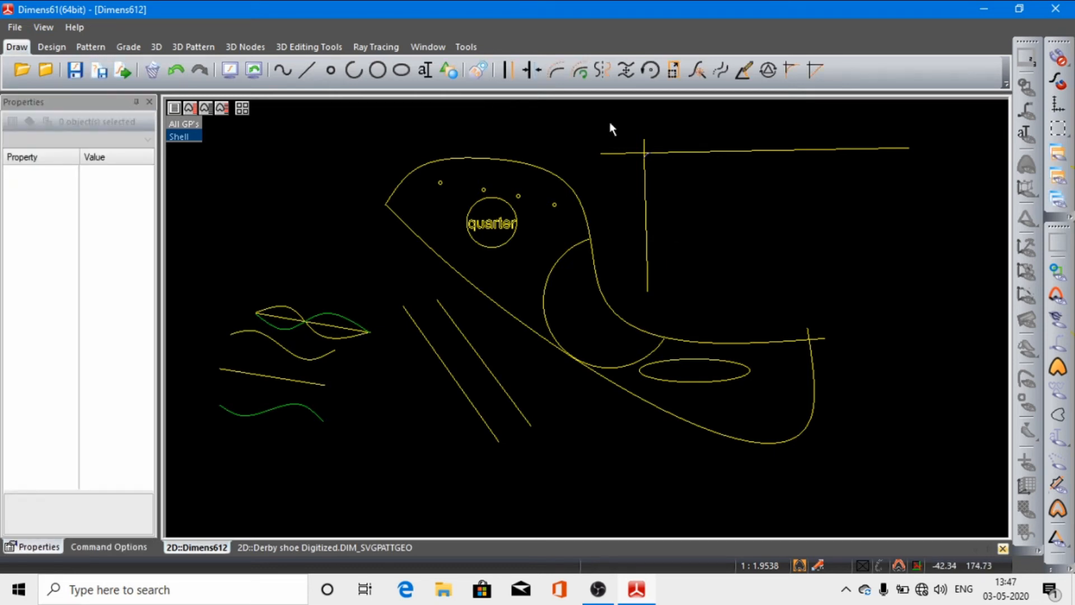
drag(609, 128, 724, 264)
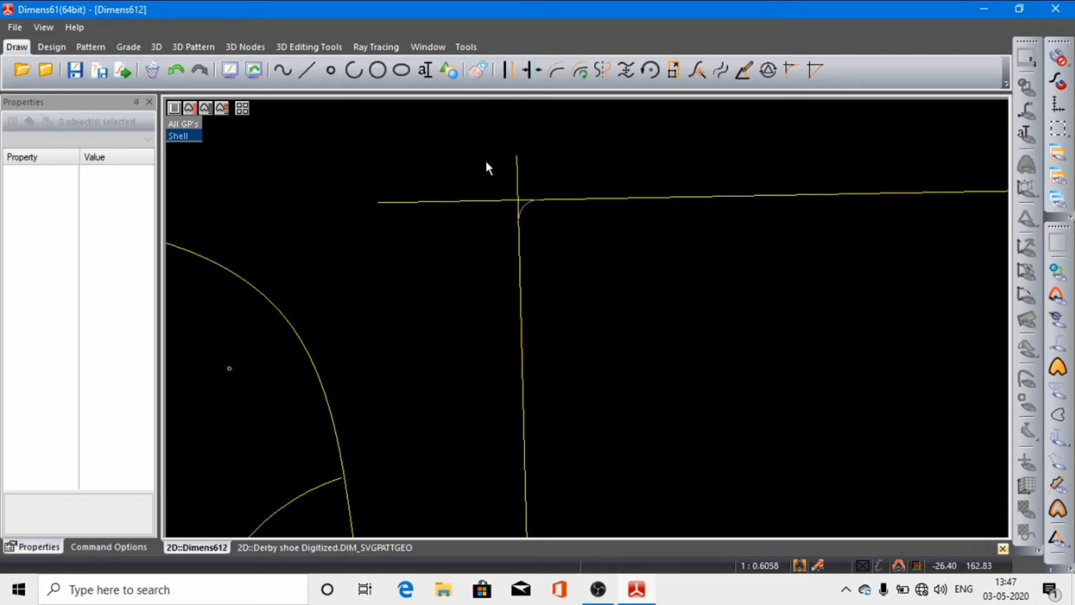
drag(486, 160, 652, 297)
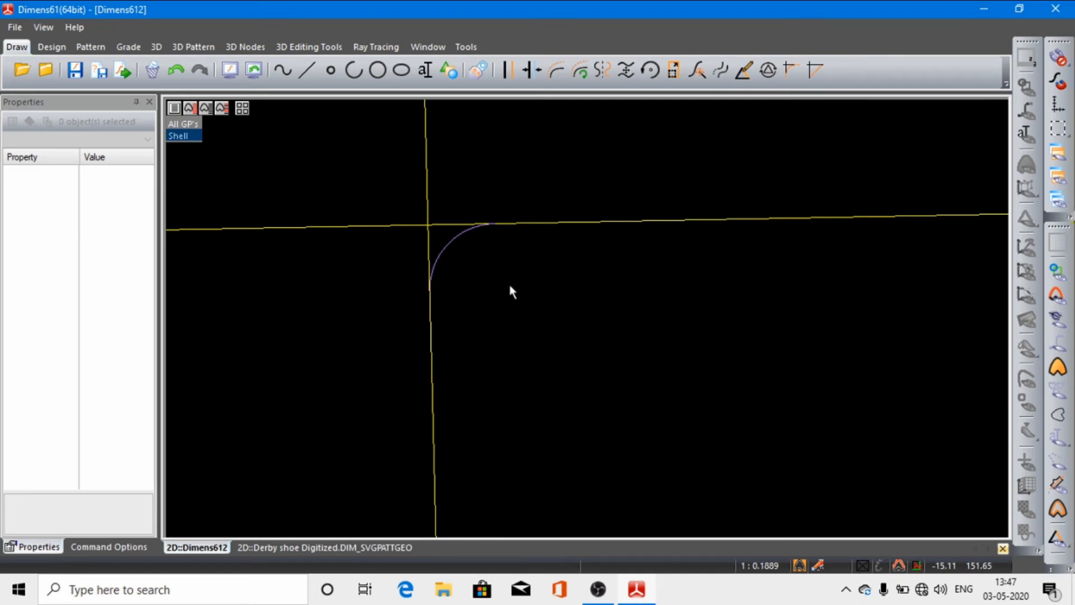
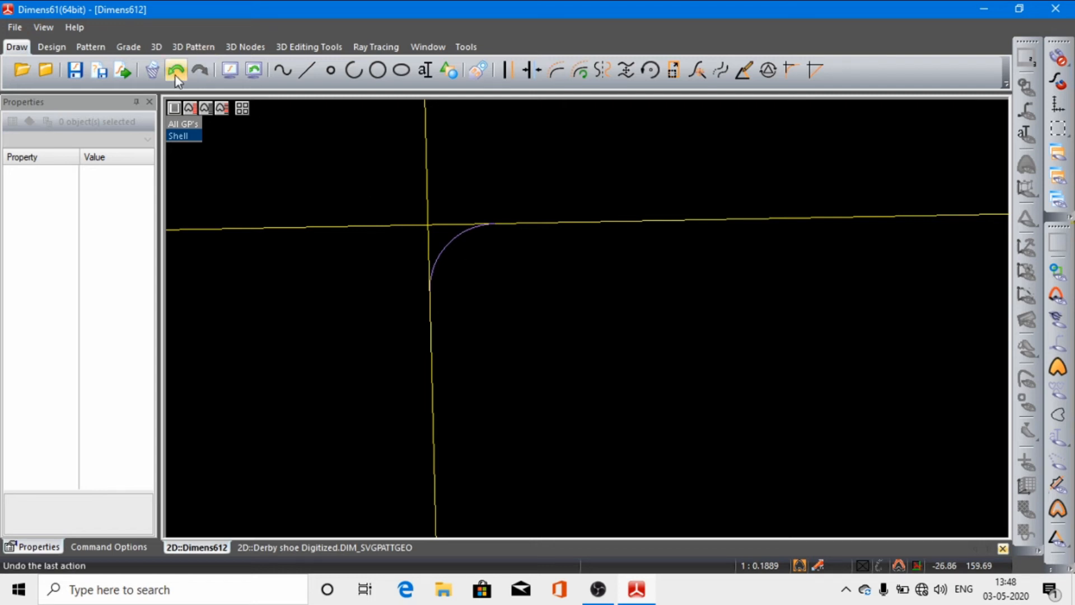
Step: Undo the fillet between the two crossing lines and bring the whole drawing back into view
click(230, 72)
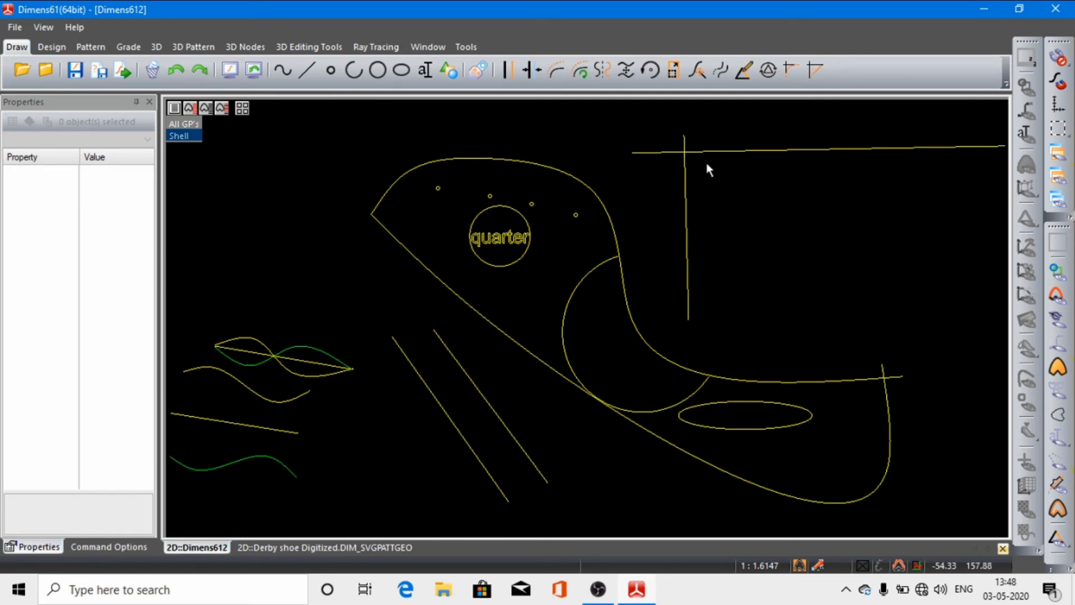
click(734, 149)
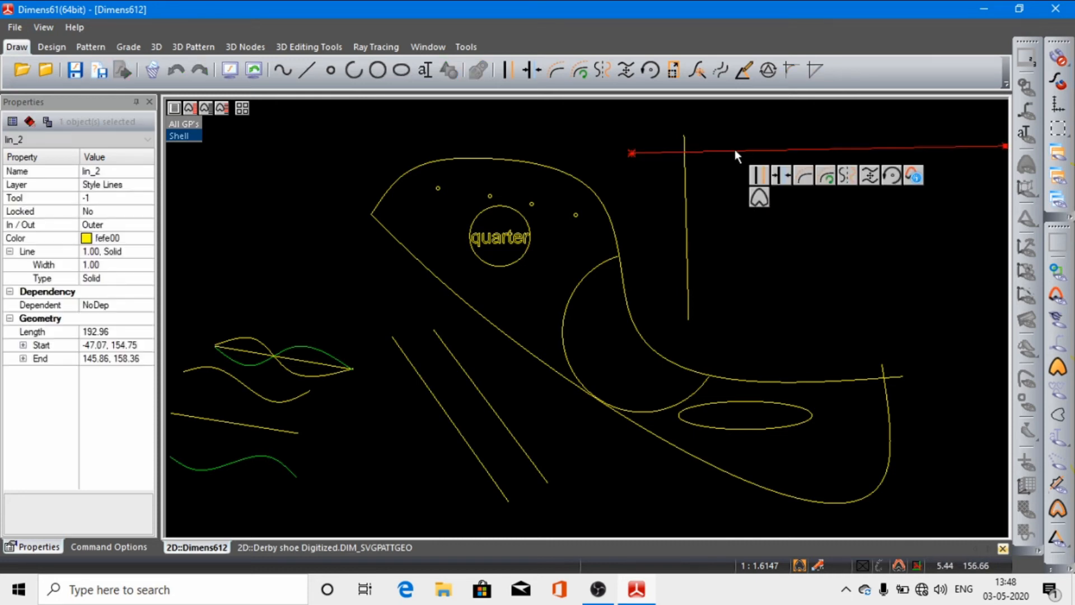
shift+click(684, 173)
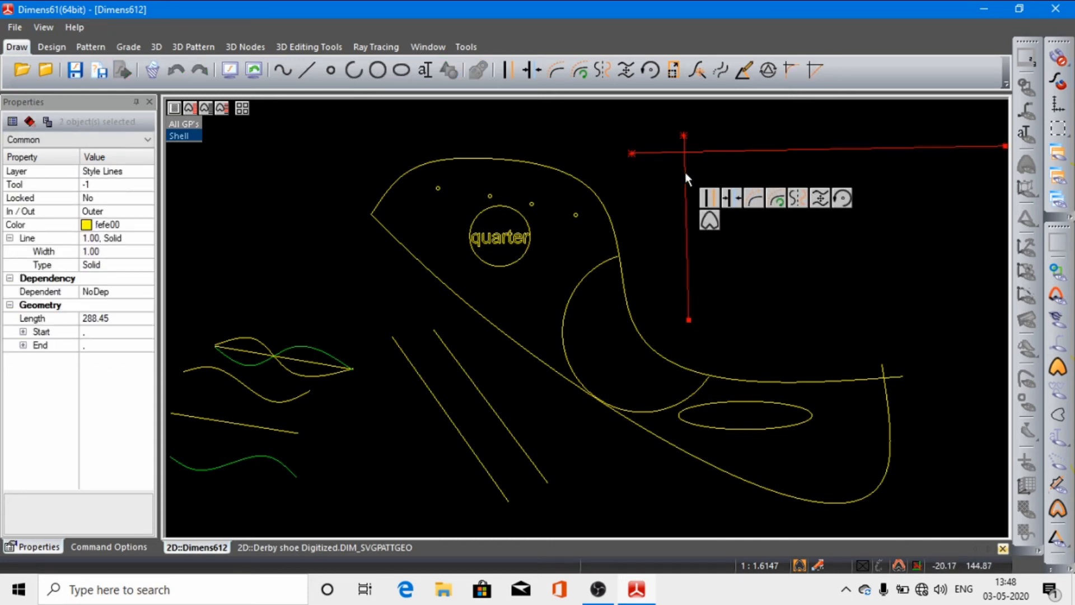
click(650, 129)
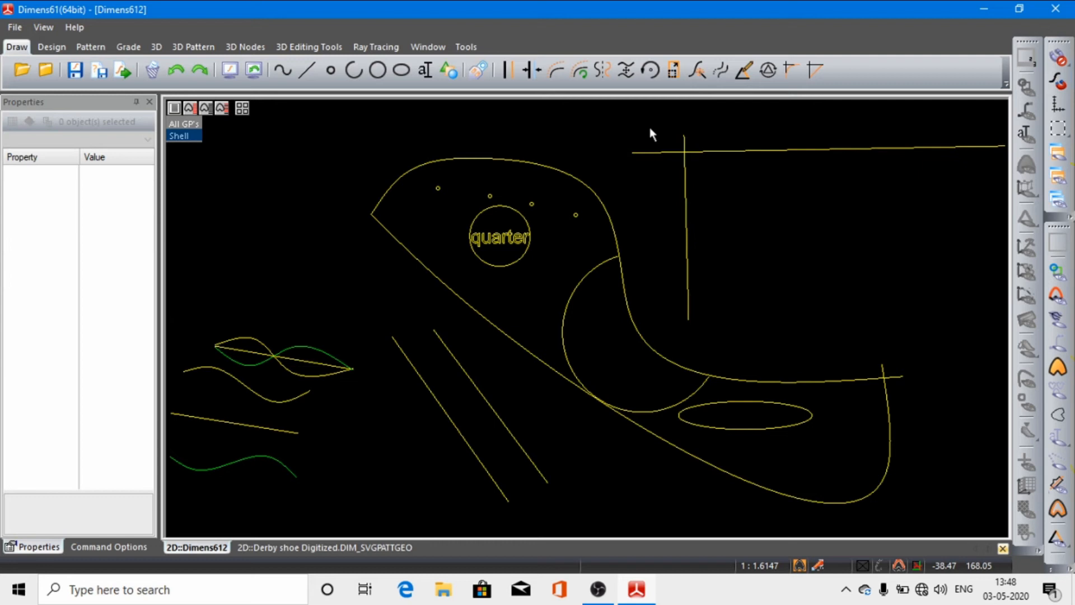
Step: Try a 5.00/5.00 chamfer on the inner corner between the long upper line and the nearly vertical line, and undo it
click(815, 69)
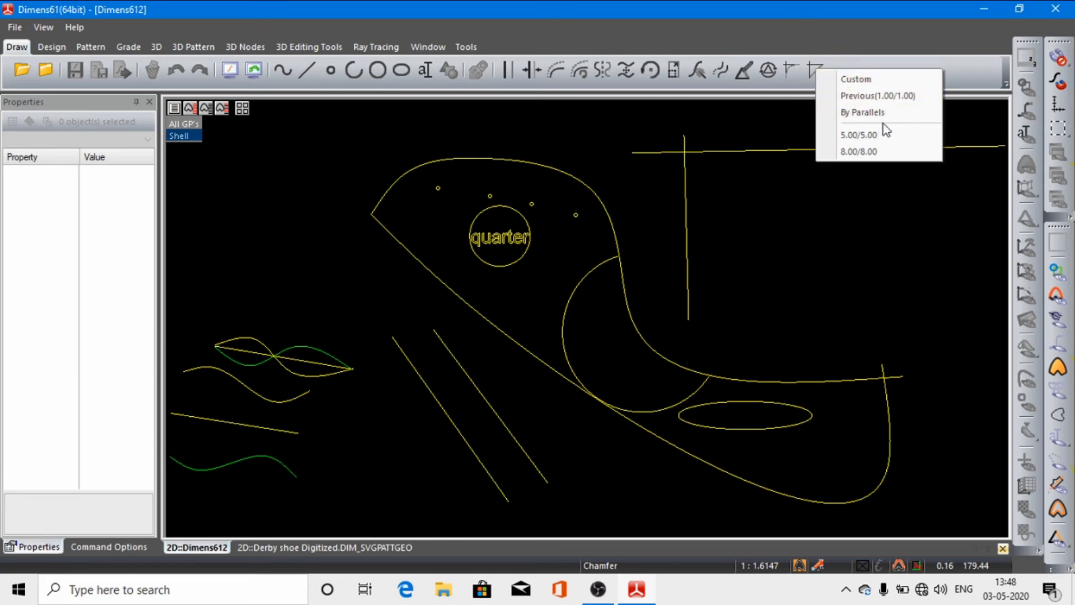
click(859, 134)
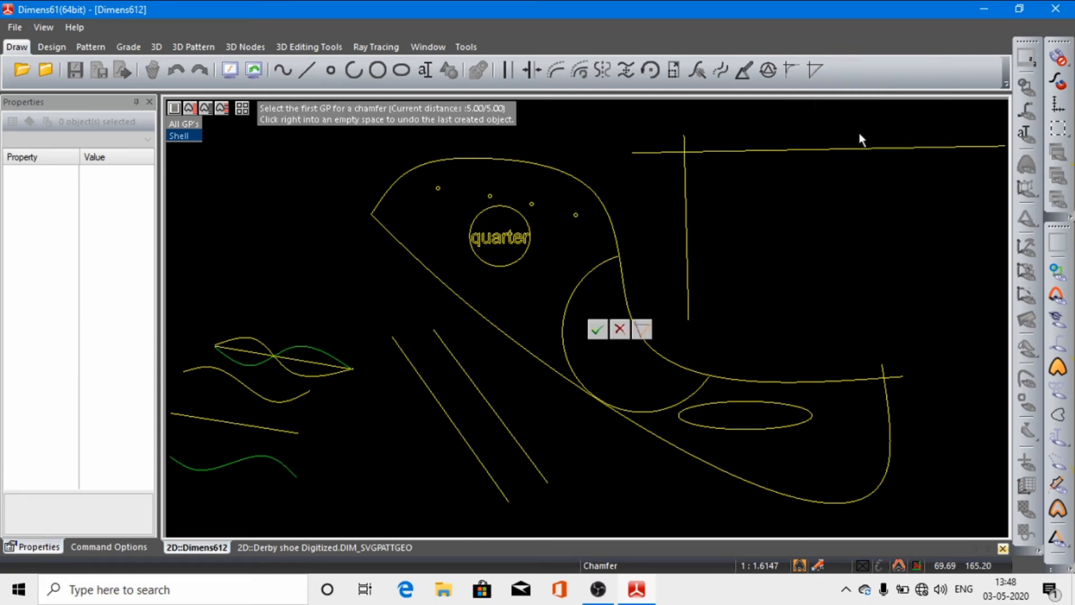
click(731, 150)
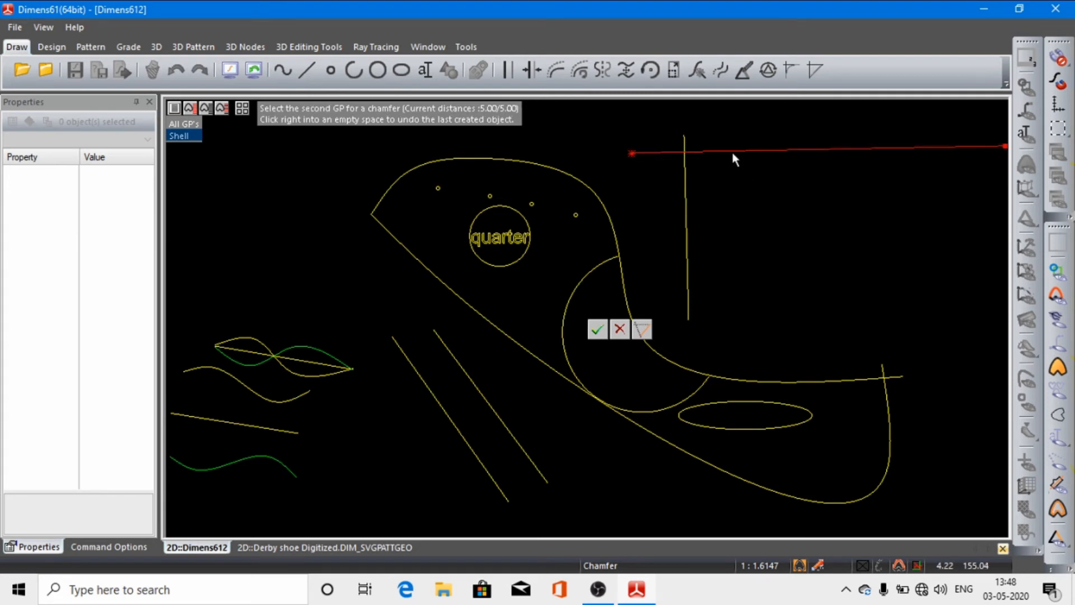
click(684, 196)
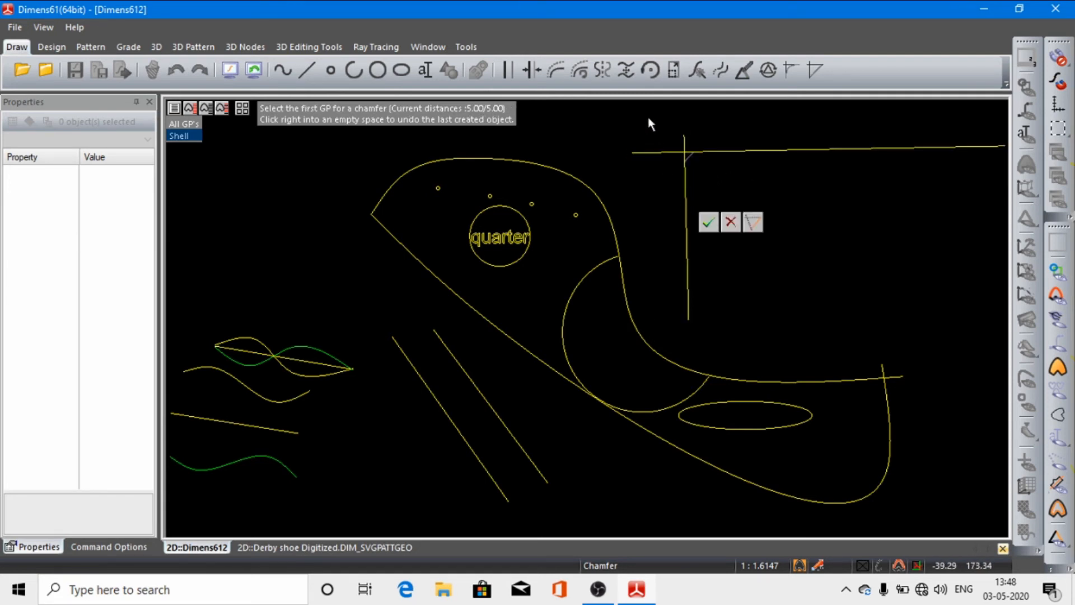
drag(647, 116, 778, 279)
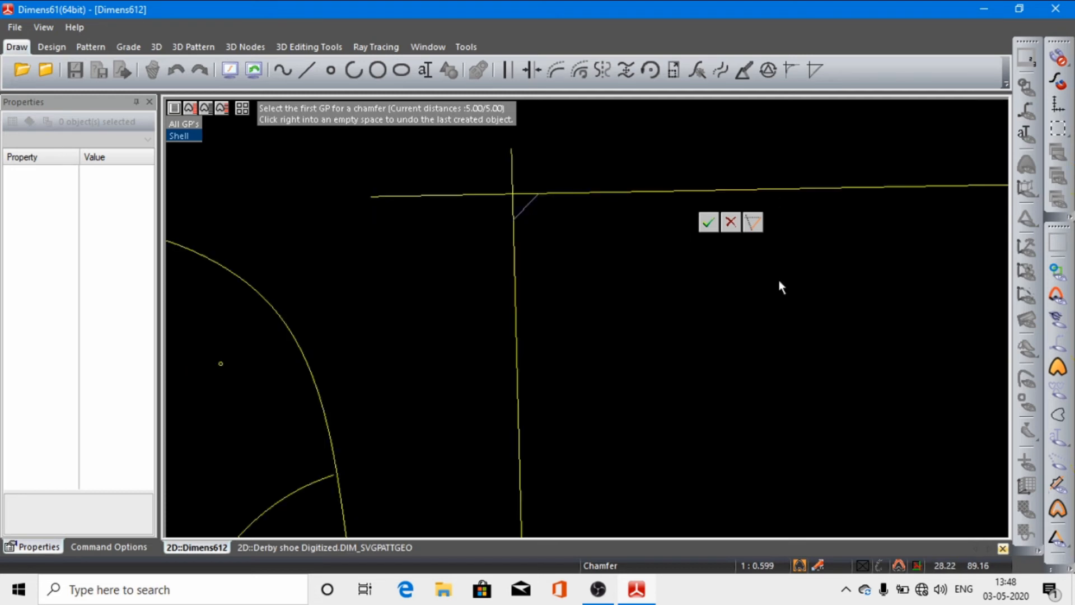
scroll(451, 144, up, 5)
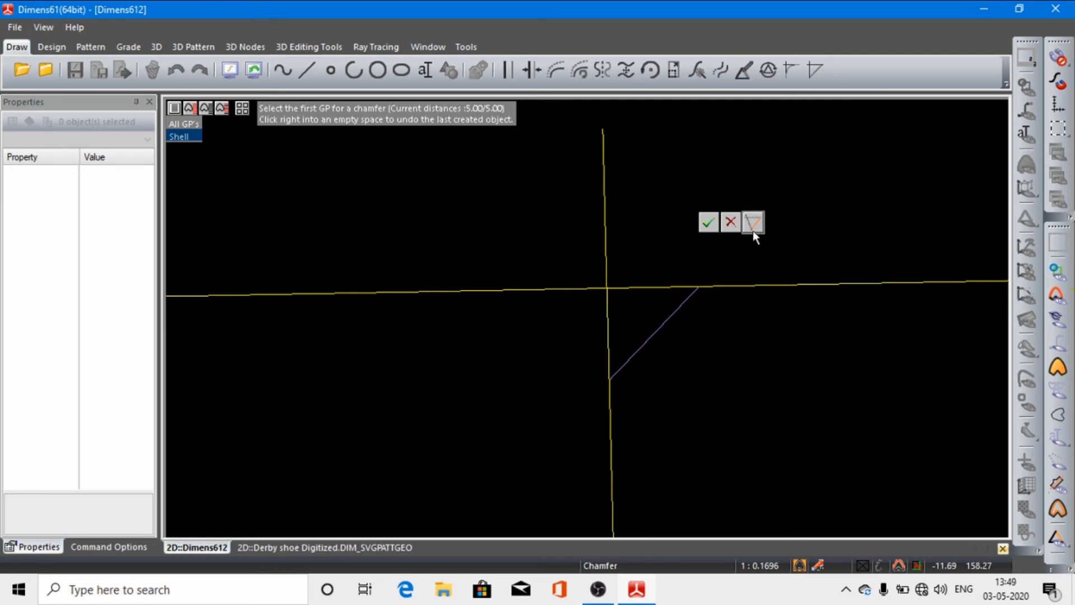
click(709, 222)
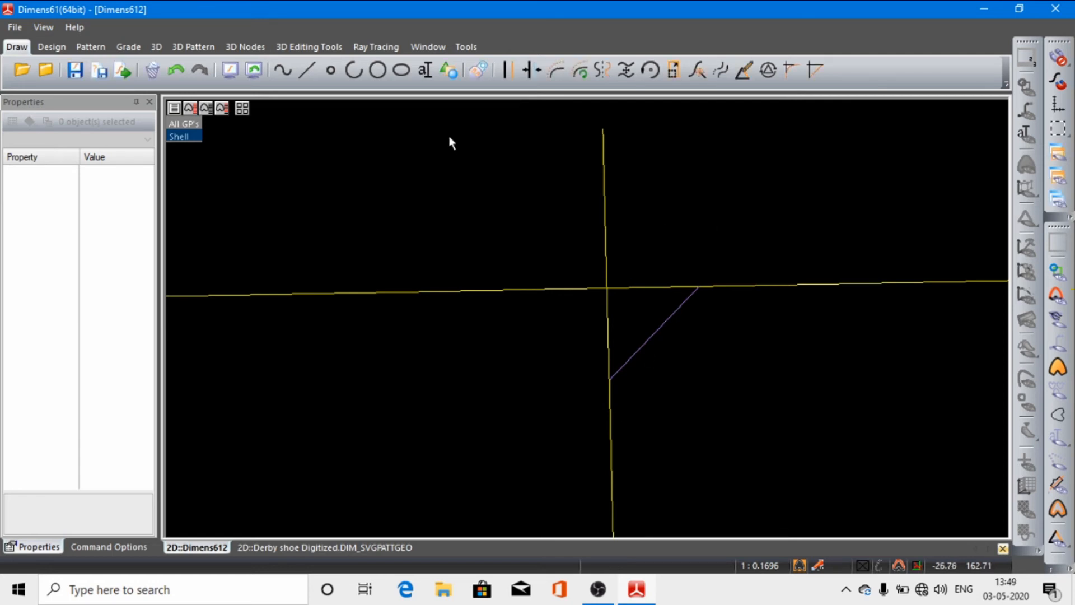
click(176, 72)
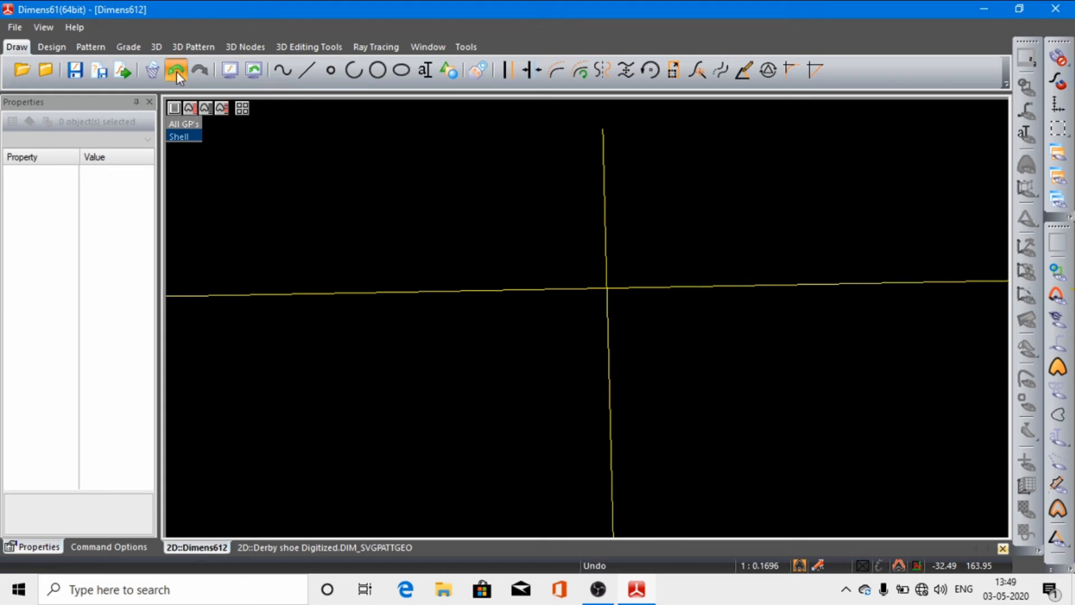
click(229, 71)
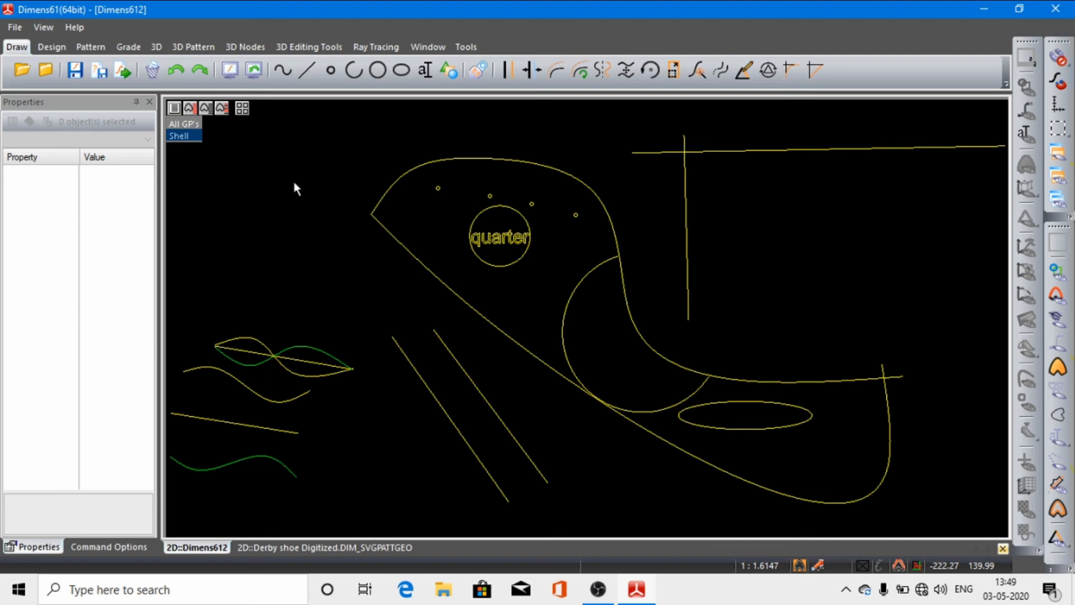
Step: In the Derby shoe Digitized document, try moving break points along the upper front spline with BrkManip, and discard the changes
click(52, 47)
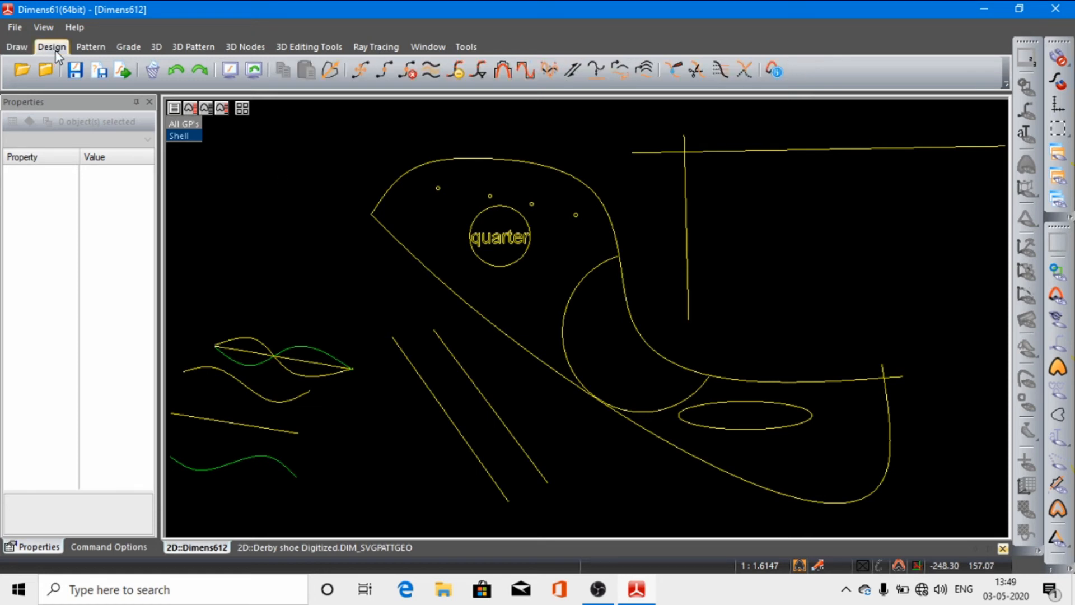
click(304, 543)
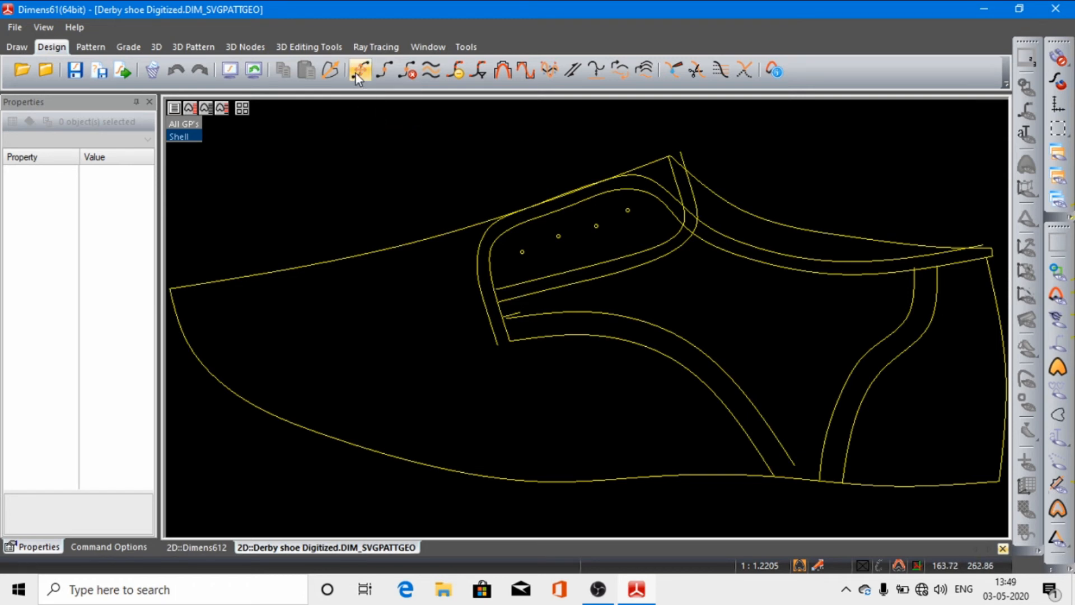
click(361, 255)
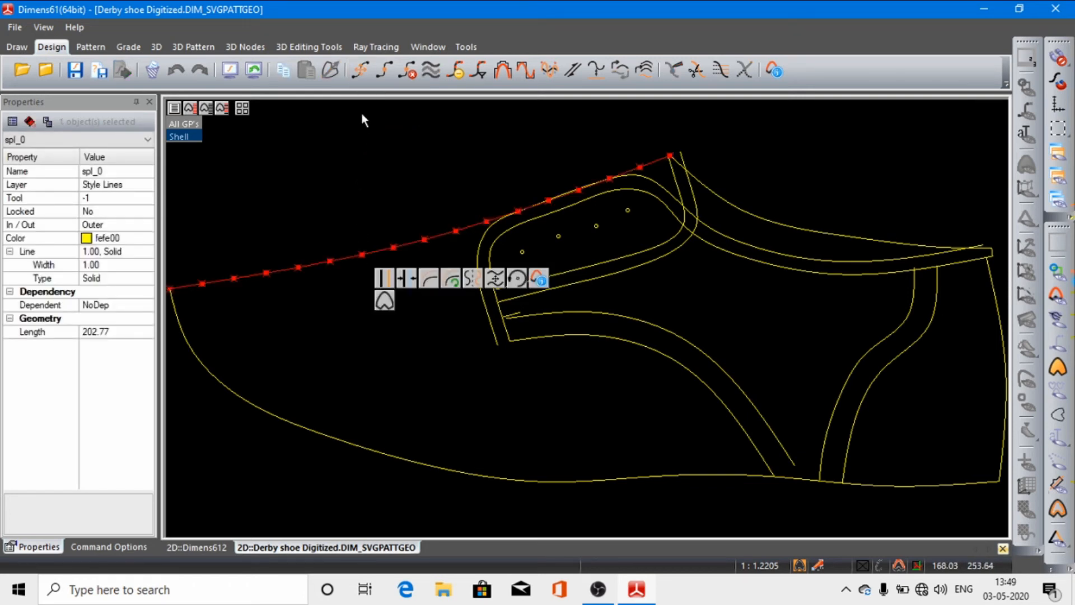
click(361, 72)
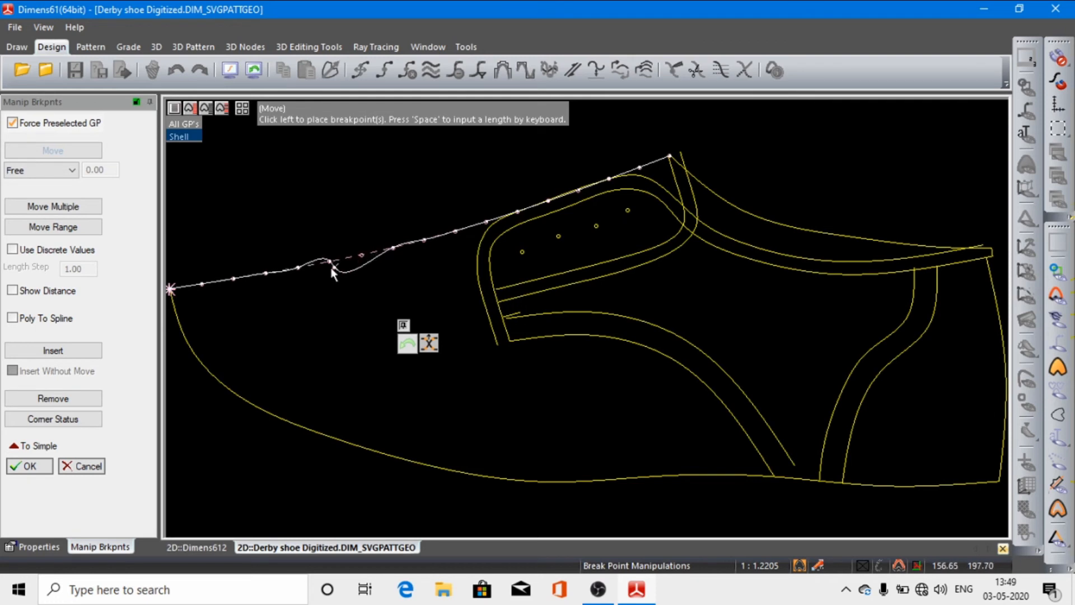
click(365, 254)
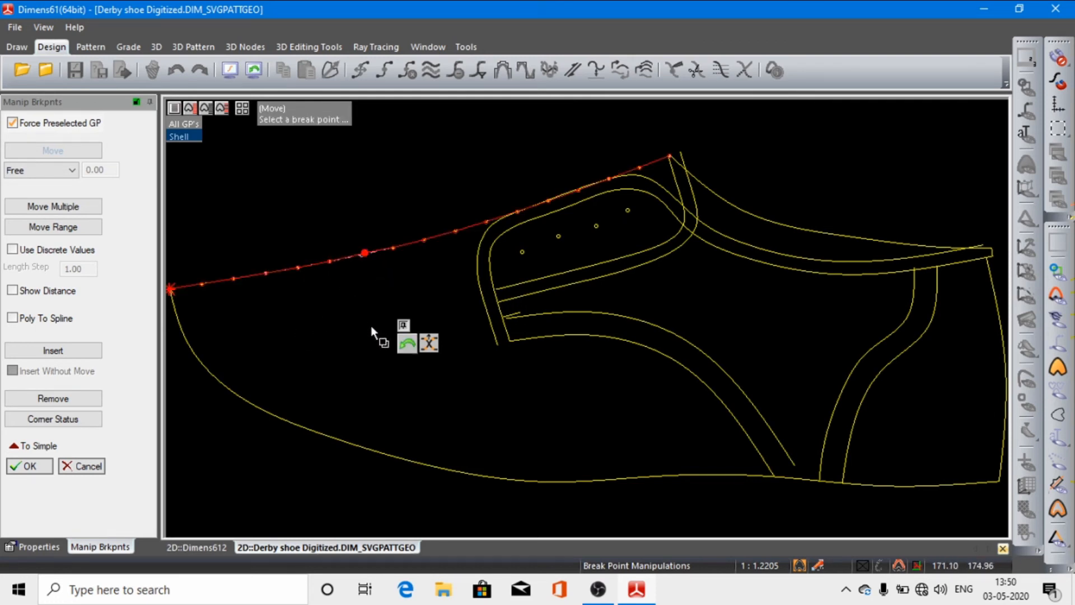
click(408, 343)
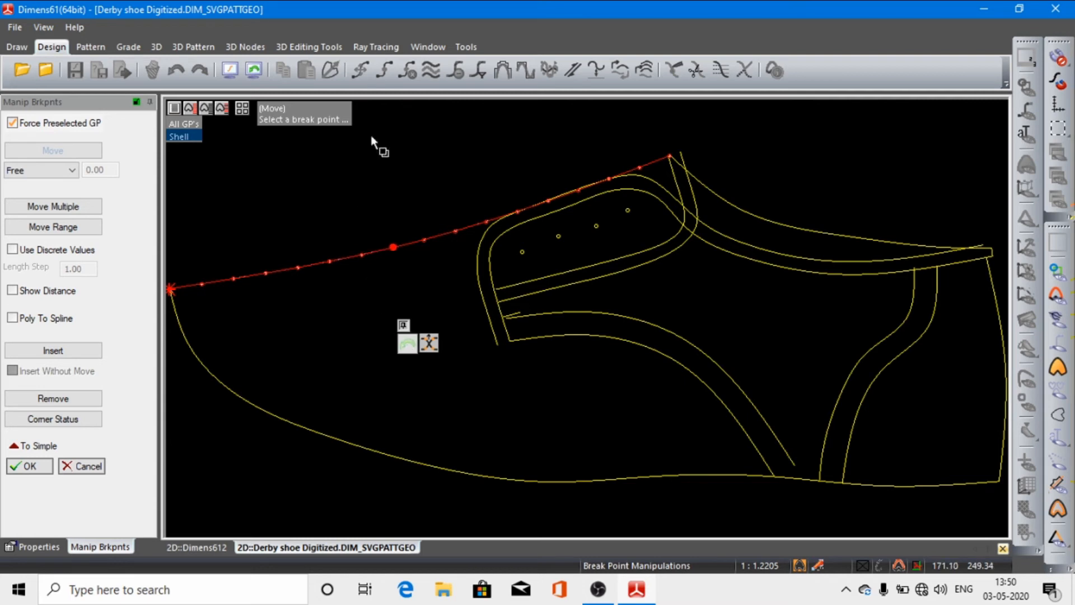
click(456, 228)
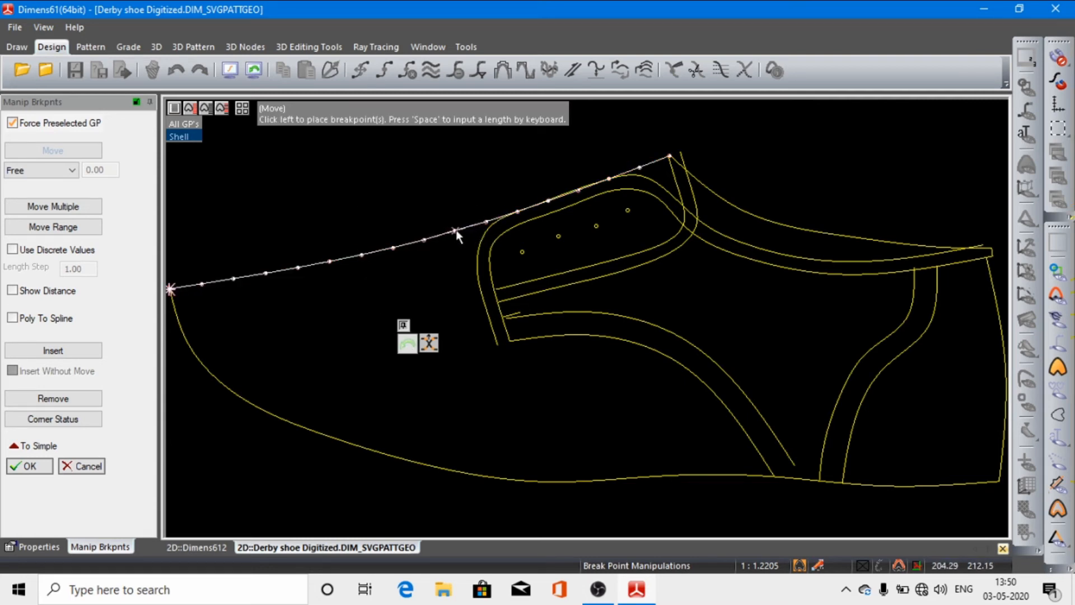
click(456, 232)
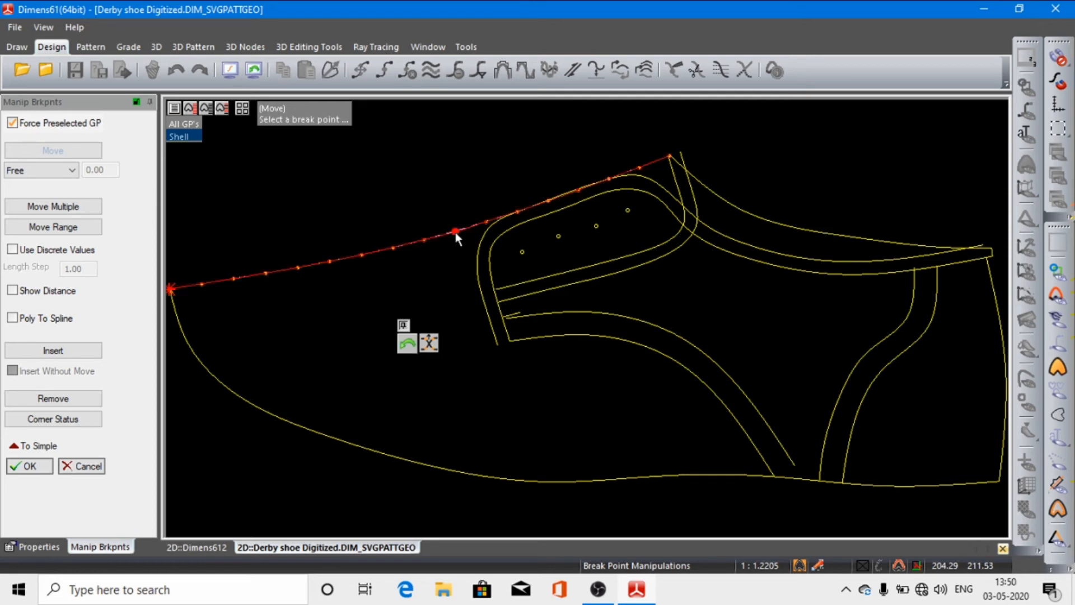
click(424, 238)
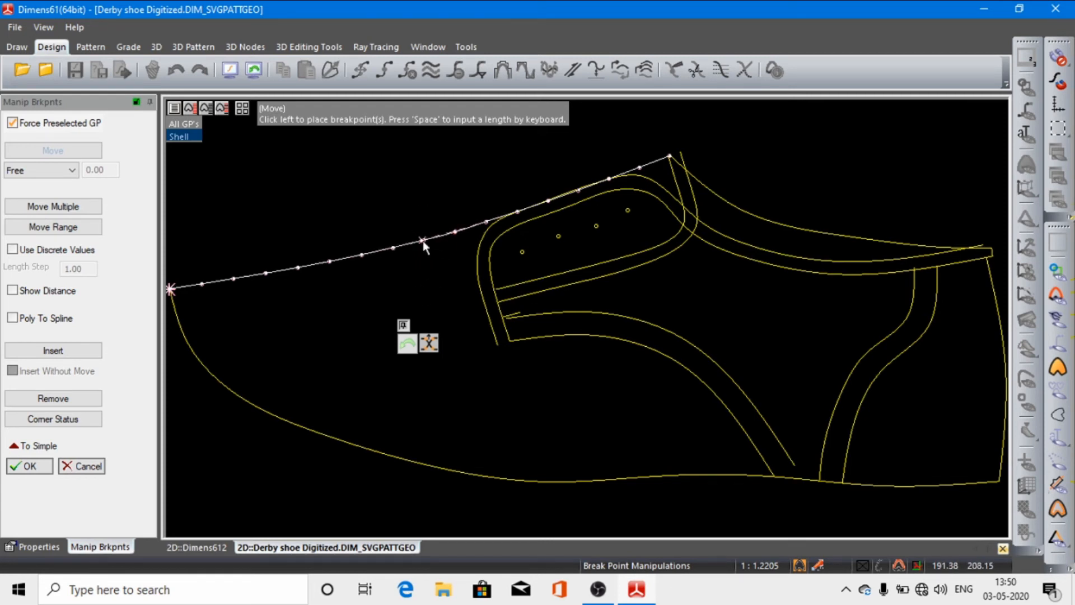
click(422, 240)
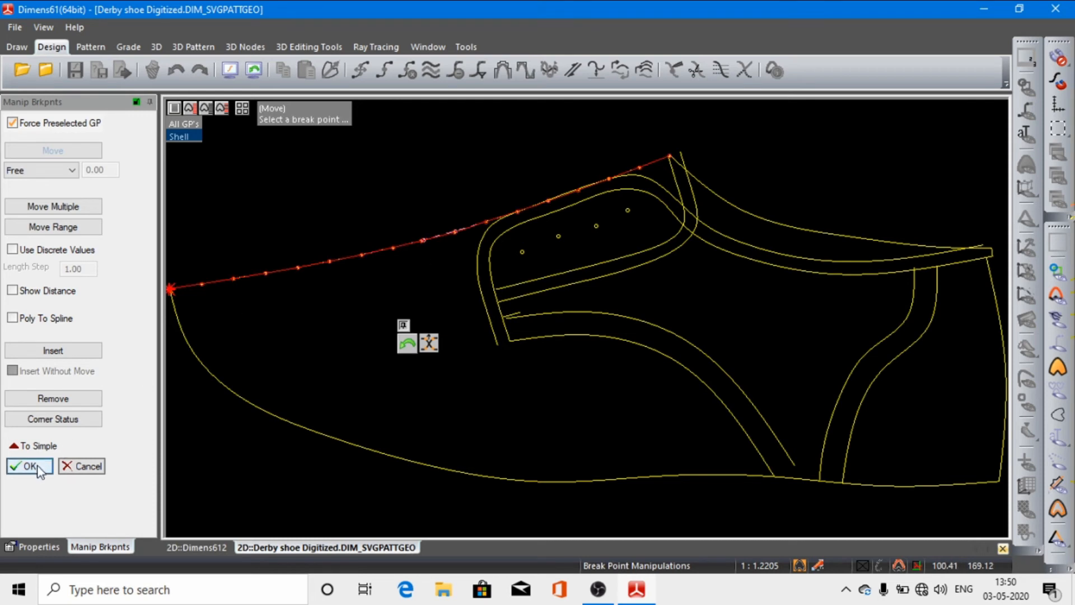
click(66, 468)
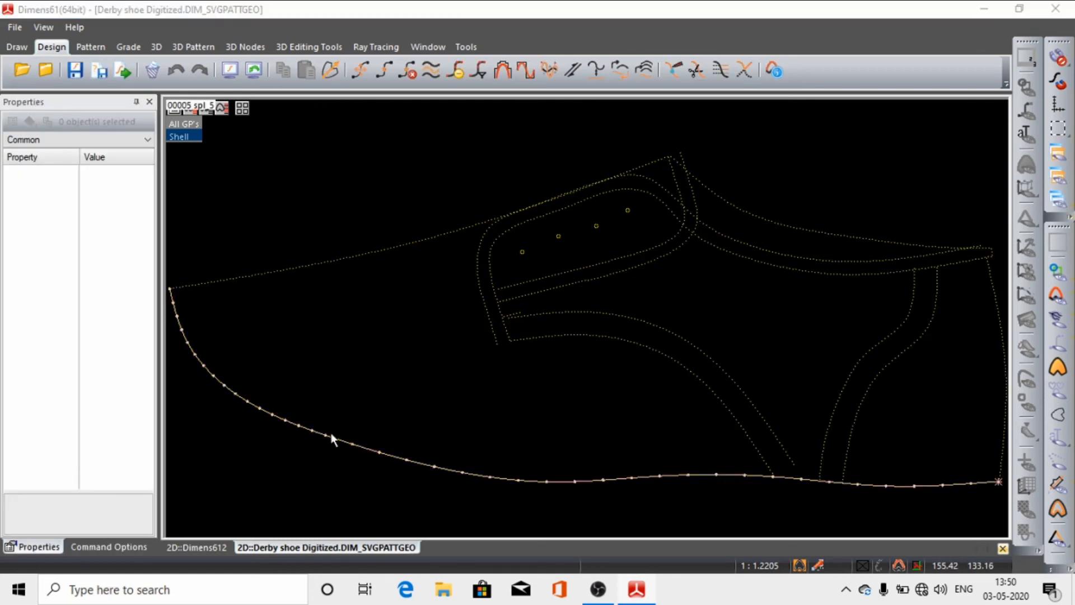
Step: Try pulling a break point near the toe of the lower outline spline far up into the shoe, and discard the change
click(291, 421)
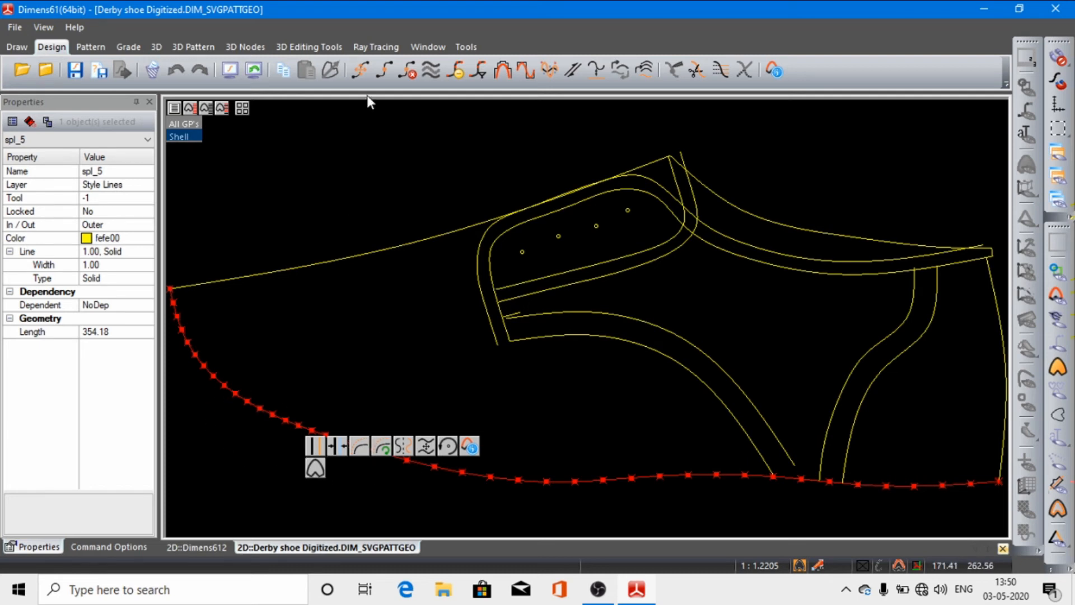
click(360, 70)
click(285, 418)
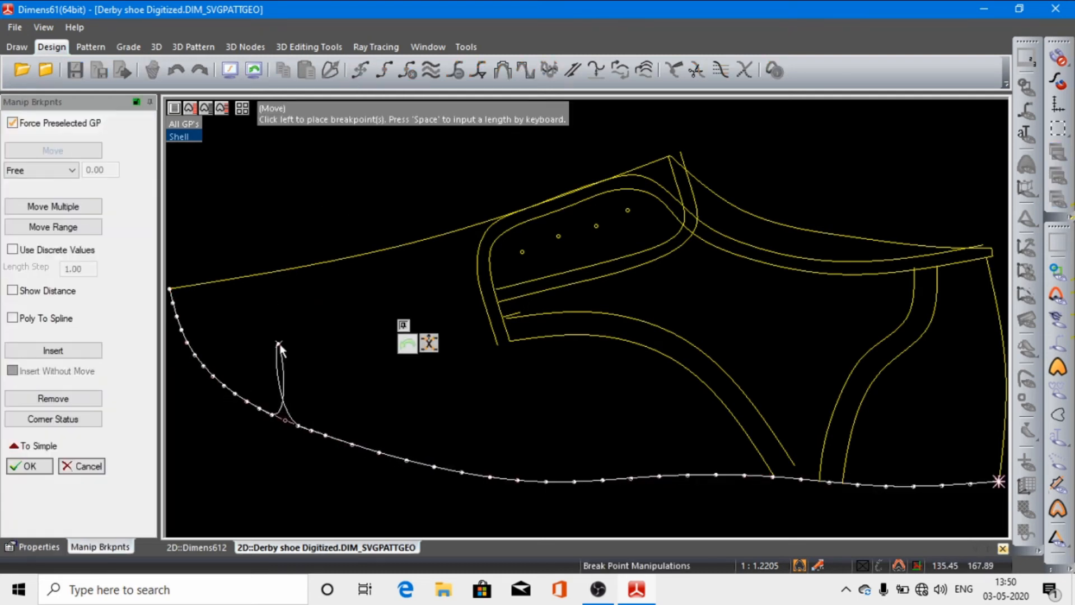
click(264, 300)
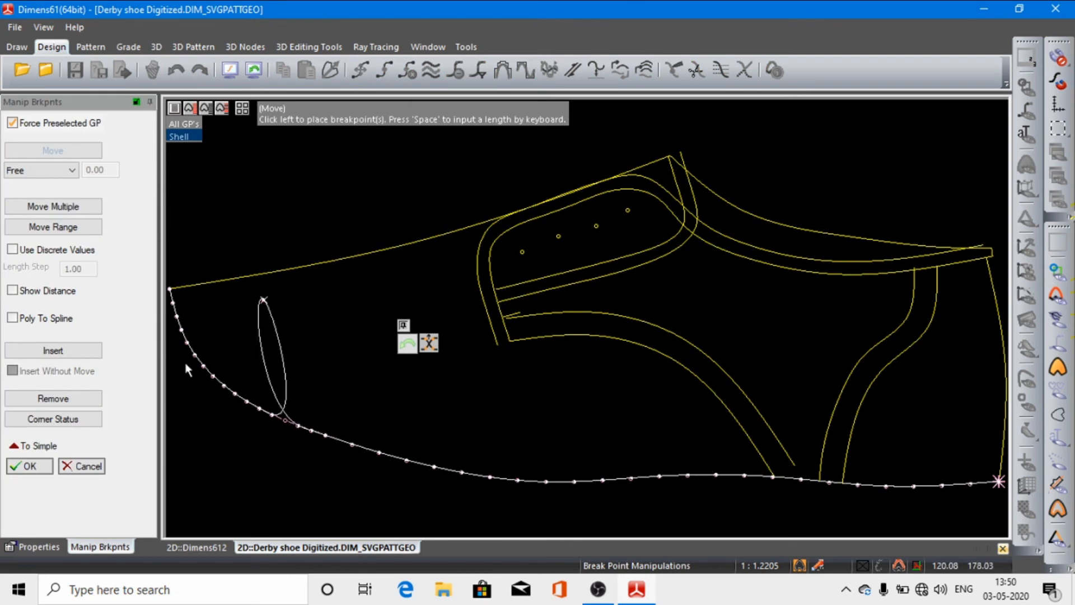
click(84, 467)
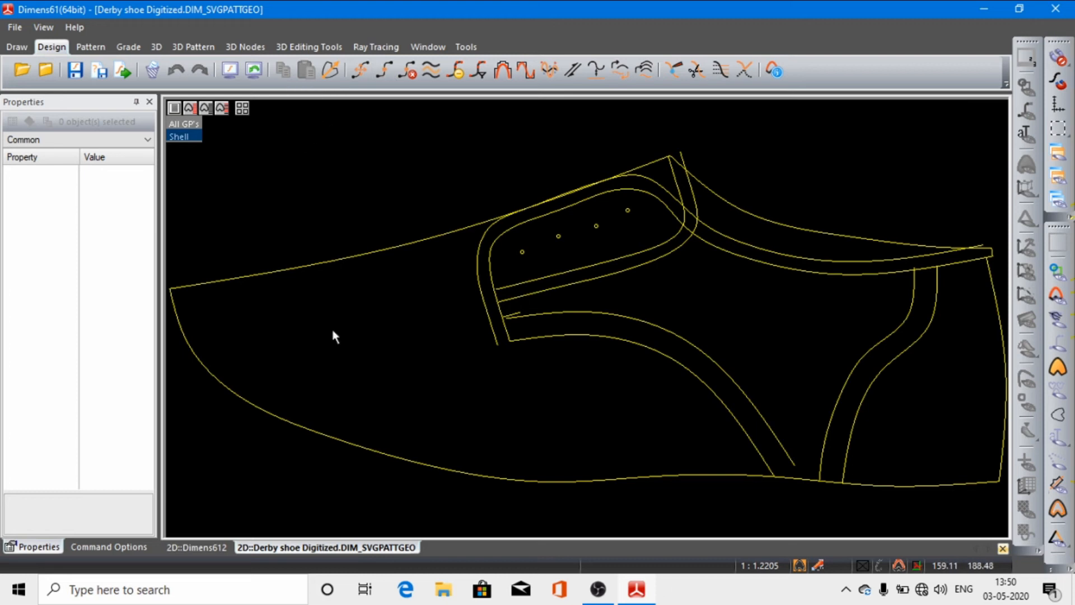
Step: In the Dimens612 document, insert two break points on the quarter's upper spline, one along its crest and one pulling its lower bend downward
click(196, 545)
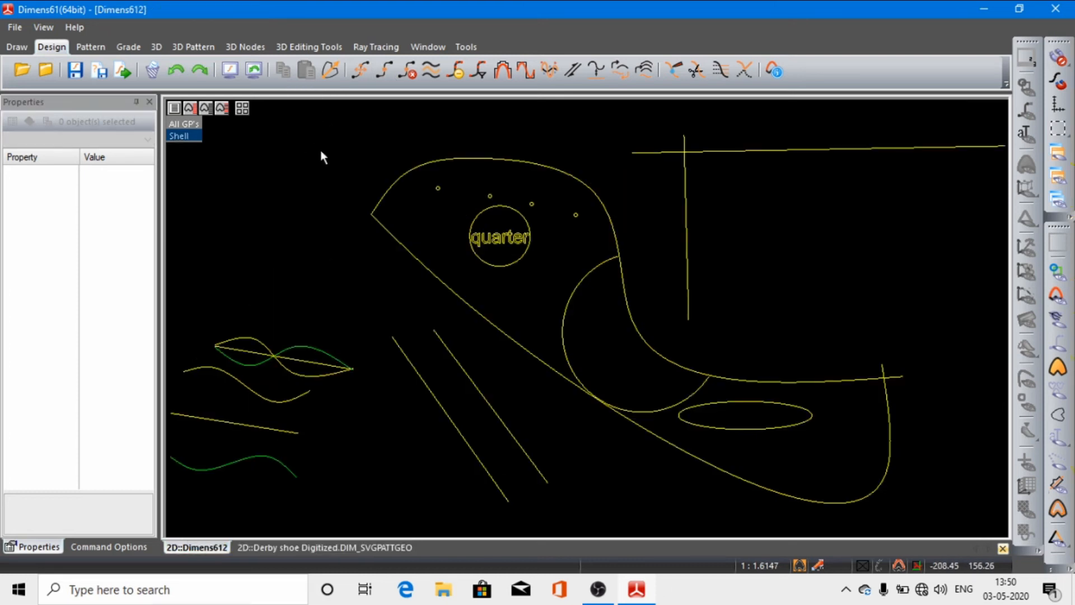
click(503, 163)
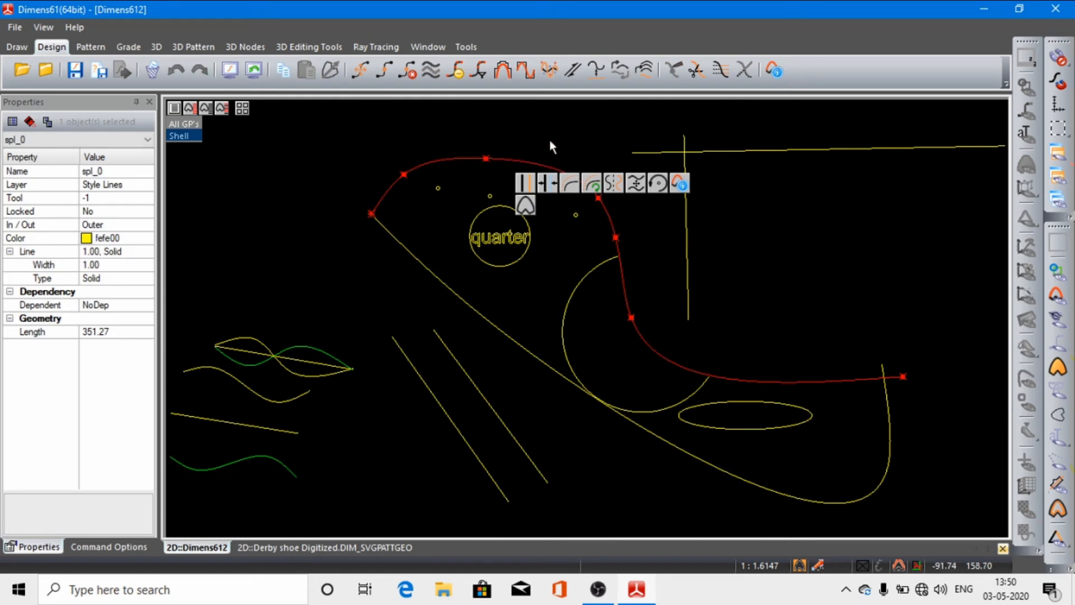
click(383, 72)
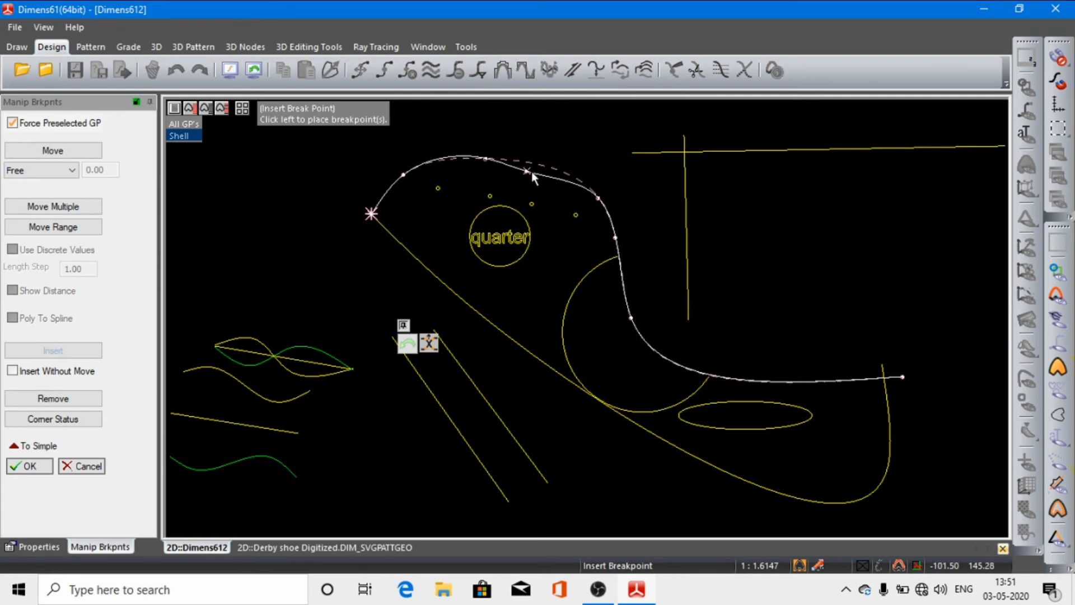
click(554, 171)
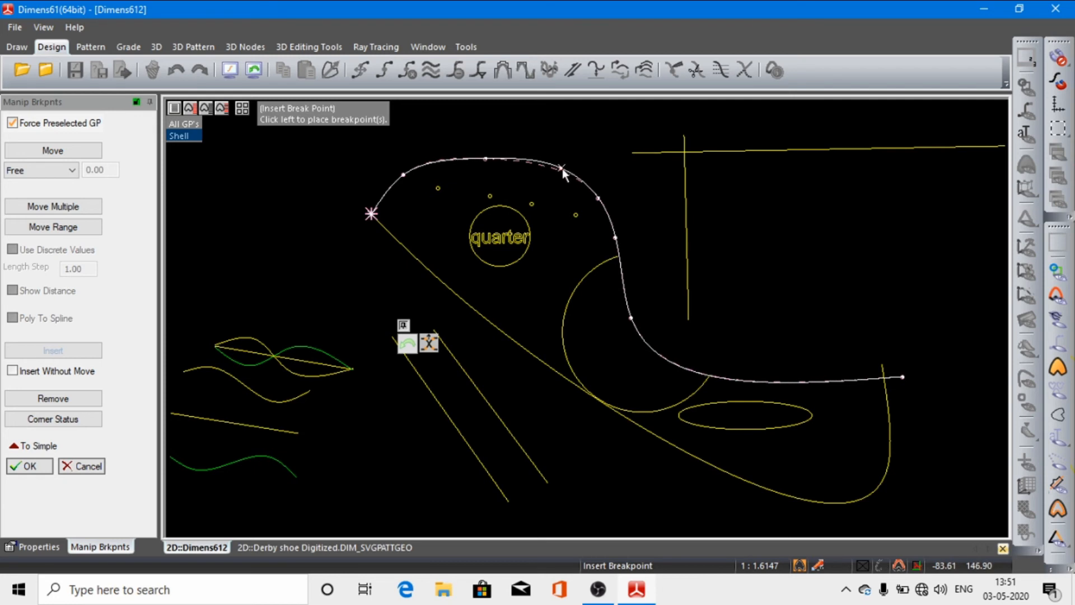
click(551, 170)
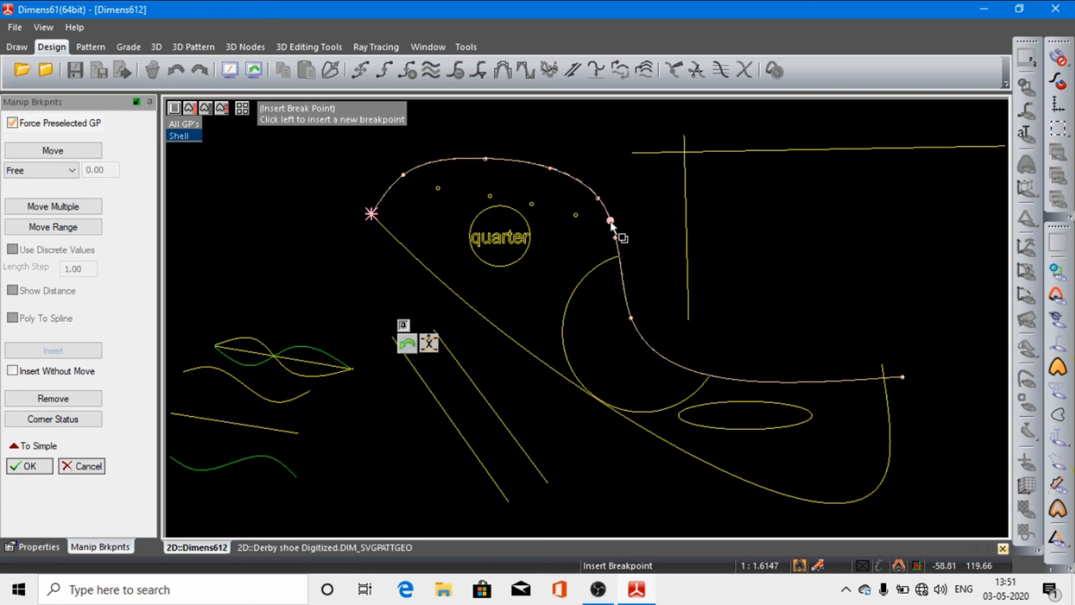
click(672, 362)
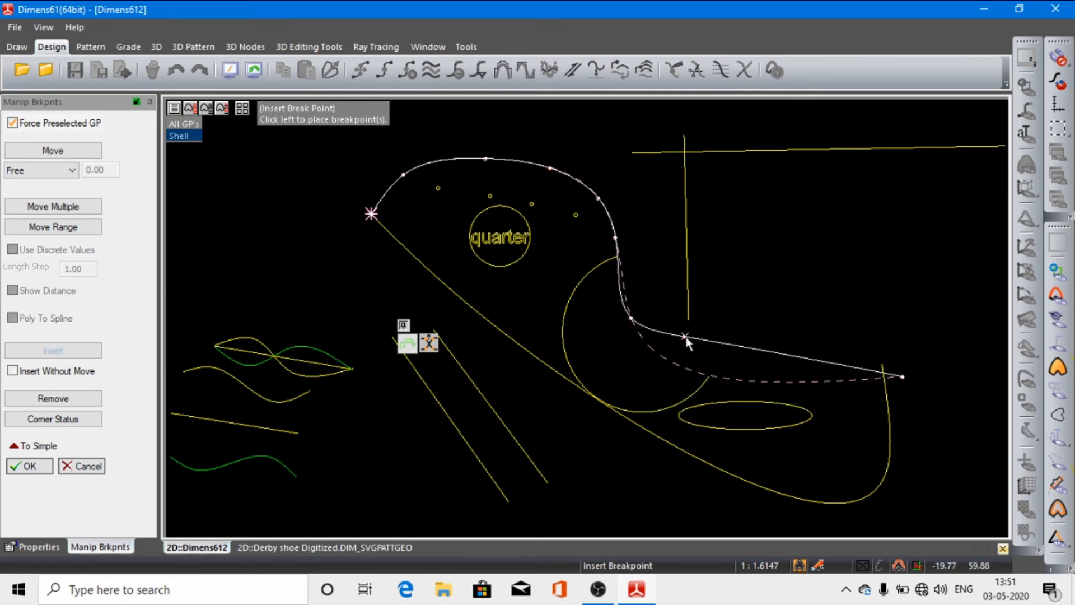
click(670, 373)
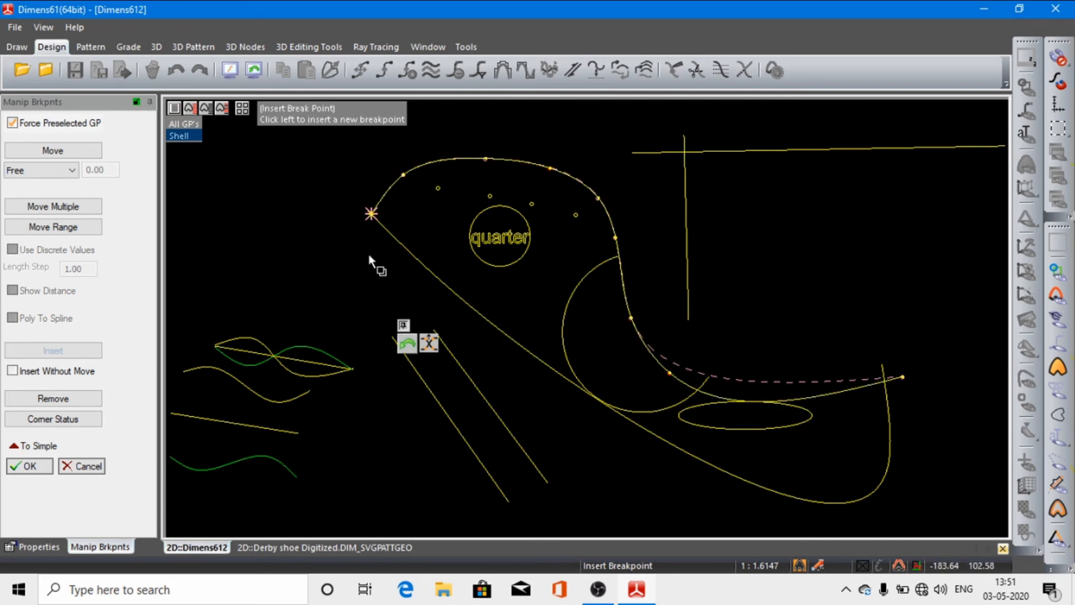
click(36, 468)
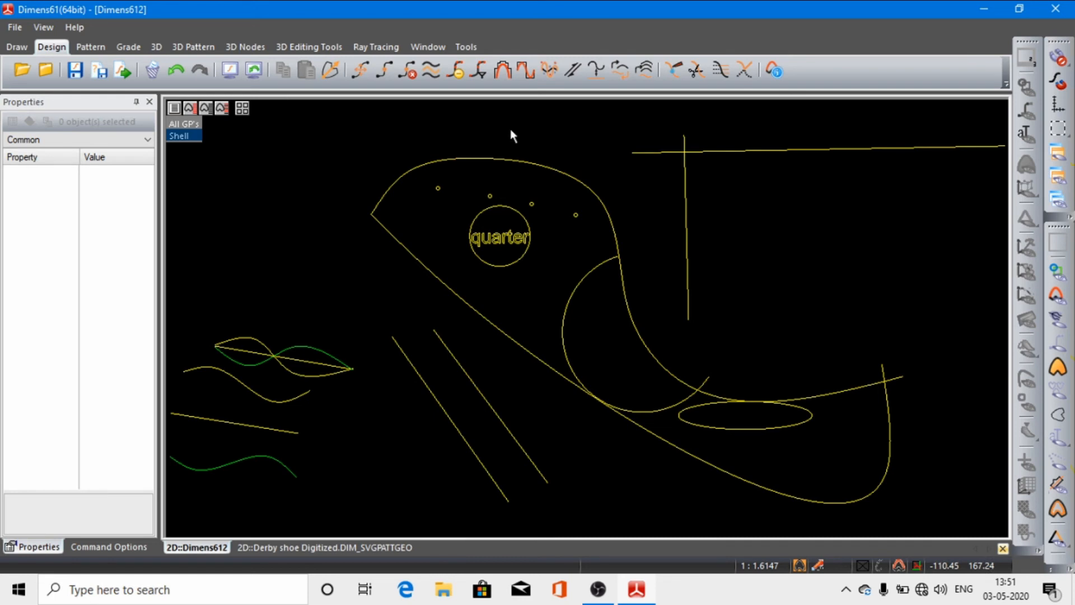
Step: Insert a break point midway along the quarter's long lower edge spline and pull it outward, bulging the curve down across the parallel lines
click(384, 70)
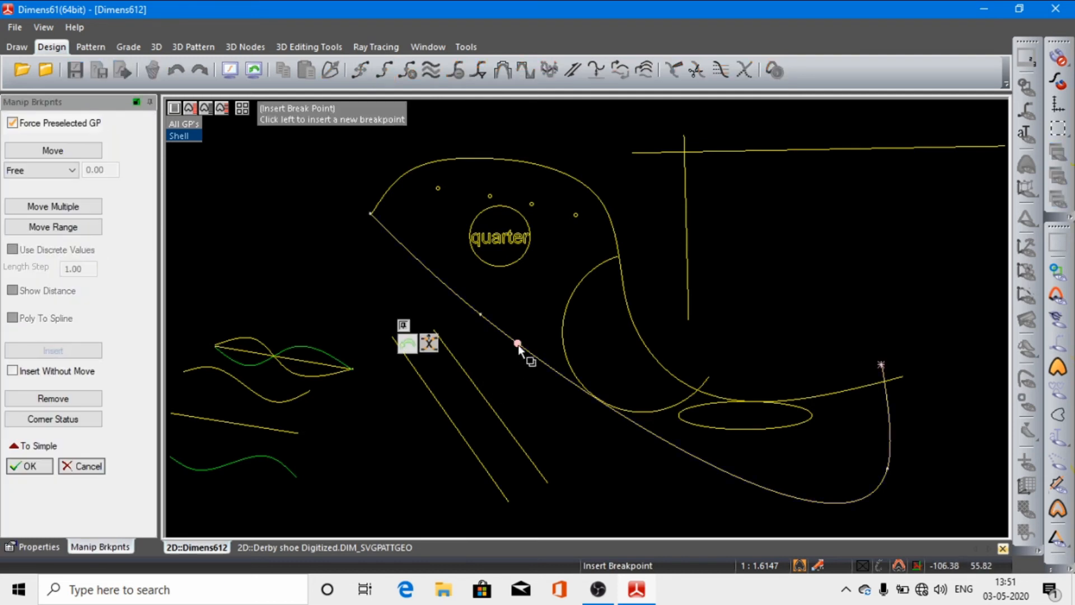
key(Escape)
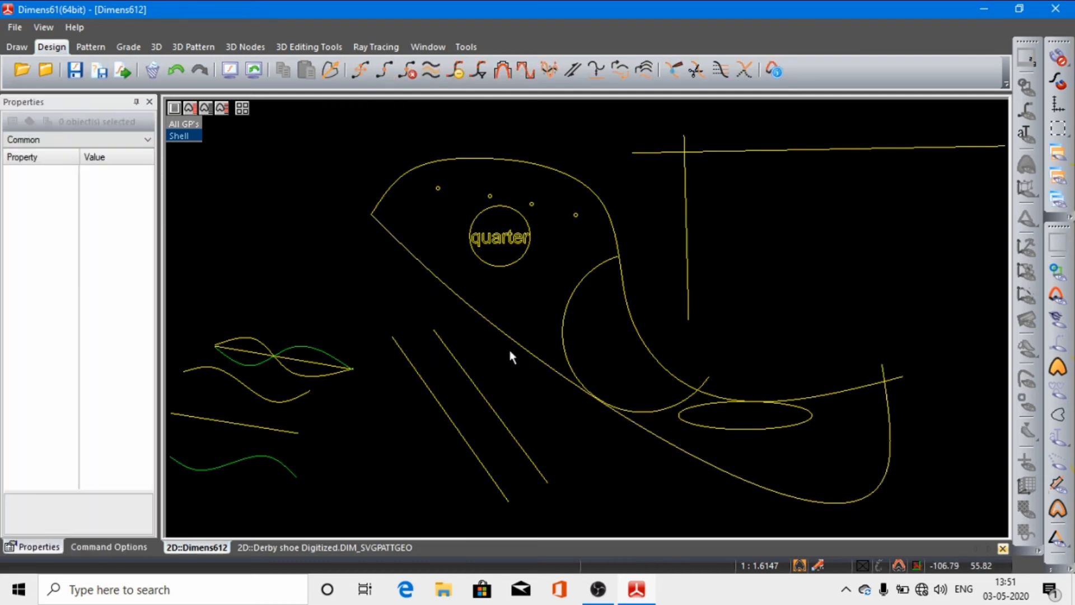
click(521, 346)
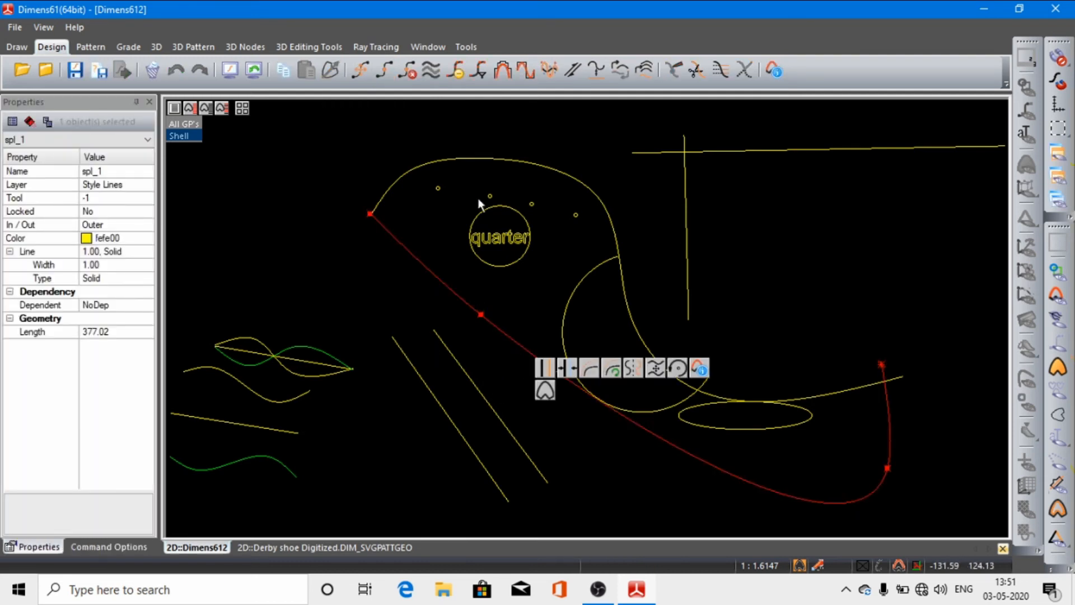
click(386, 72)
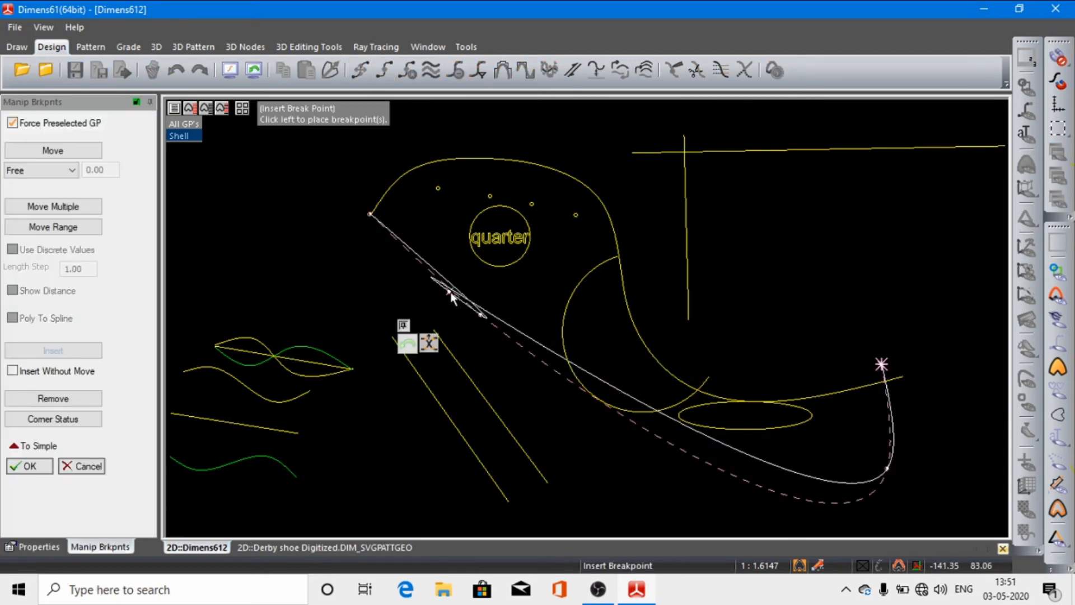
drag(600, 401, 540, 431)
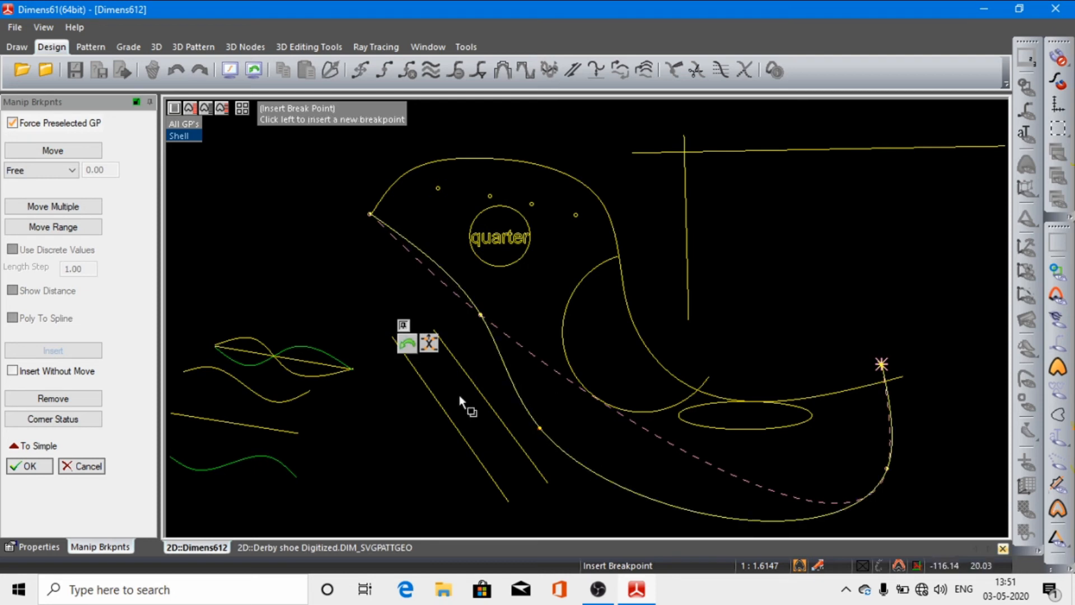
click(29, 466)
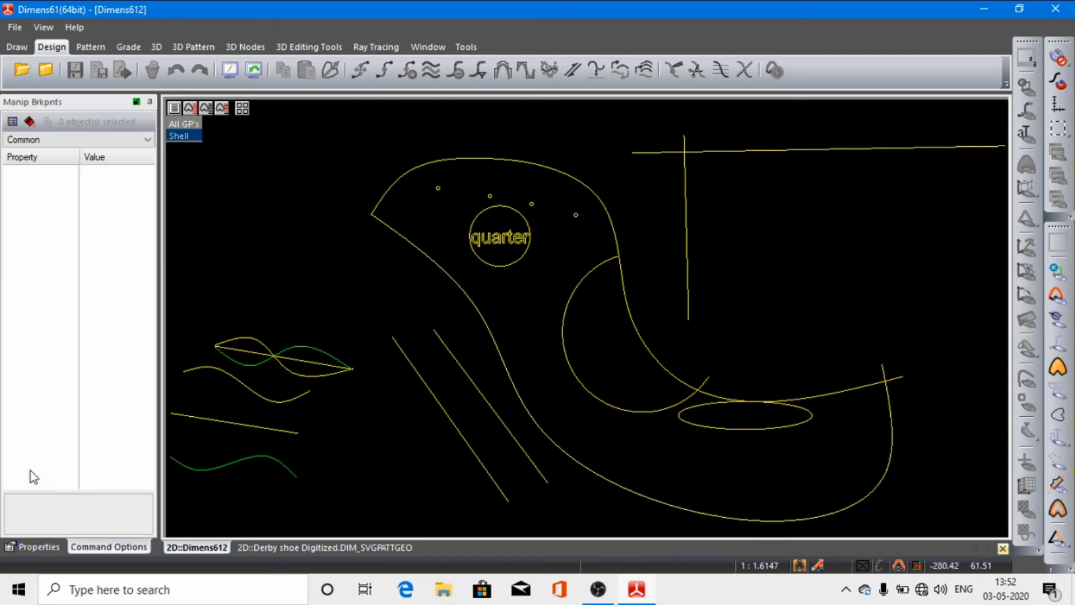
Step: In the Derby shoe Digitized document, remove a break point from the lower outline spline of the vamp, below the facing
click(408, 71)
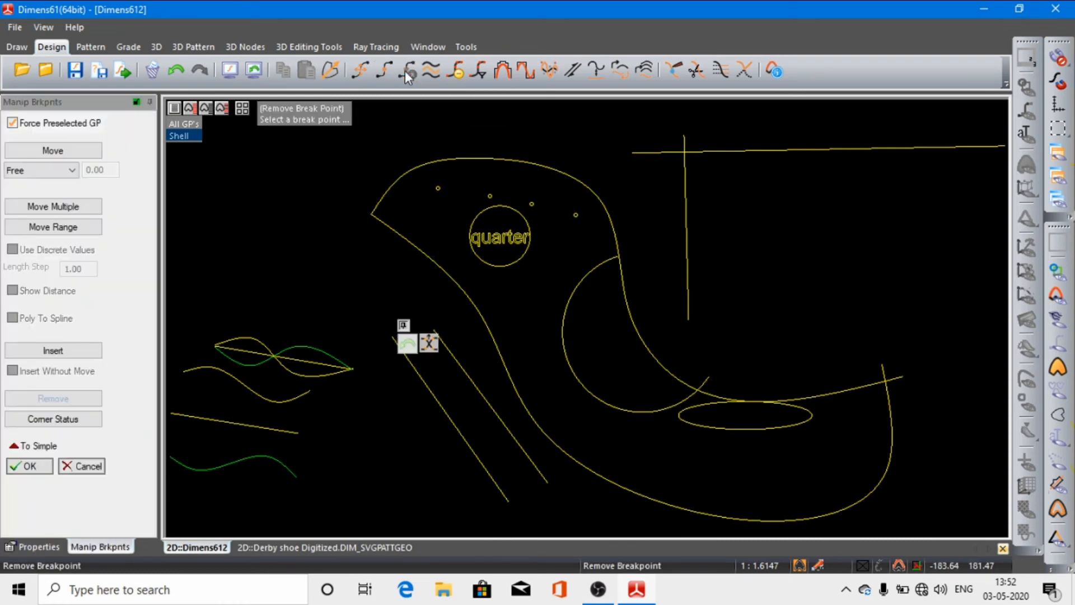
click(351, 546)
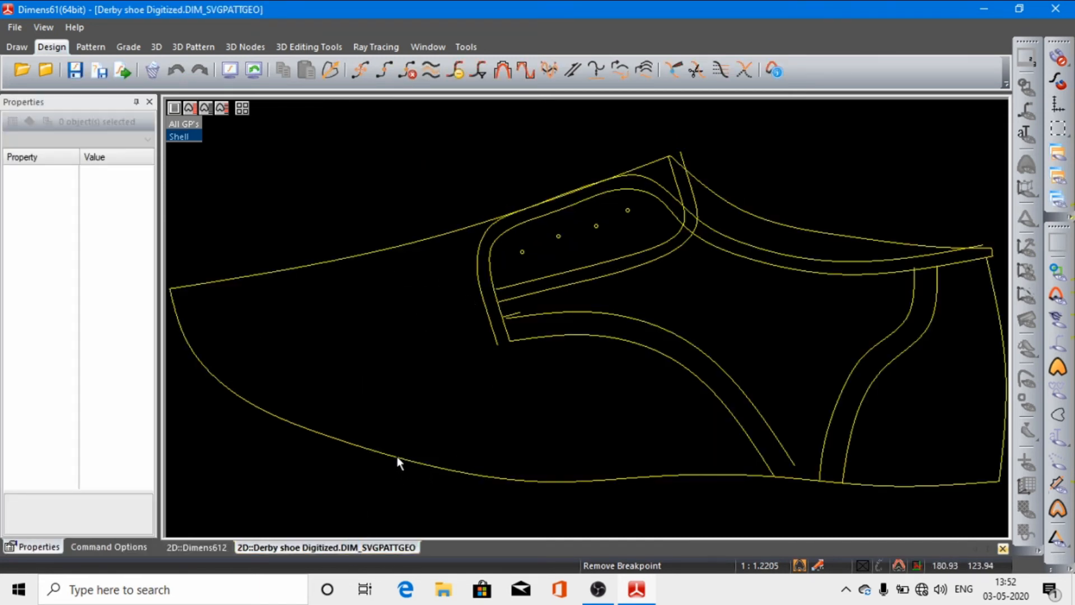
click(397, 456)
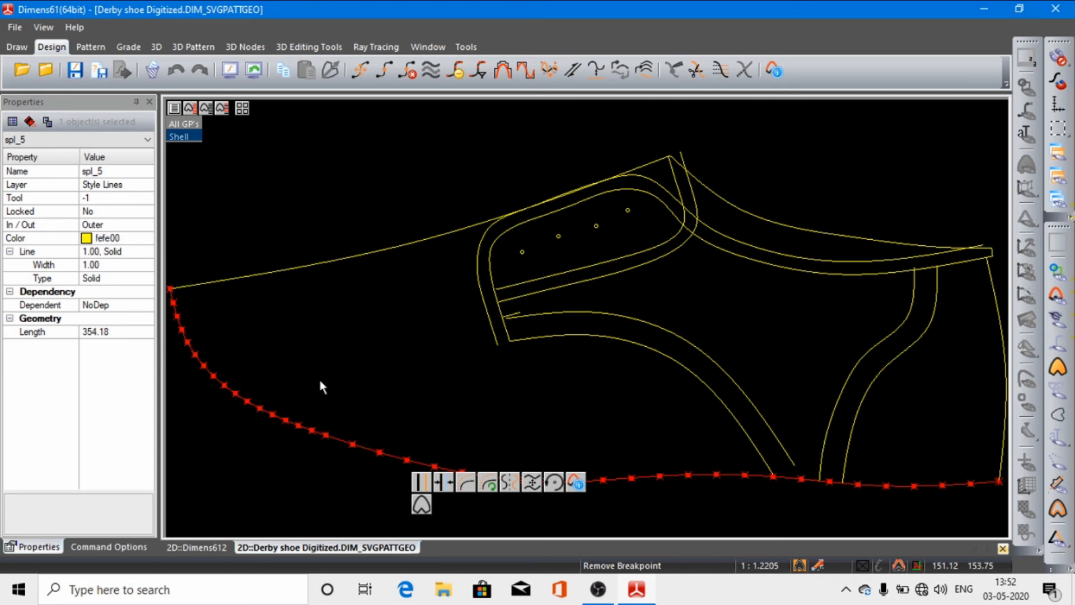
click(408, 82)
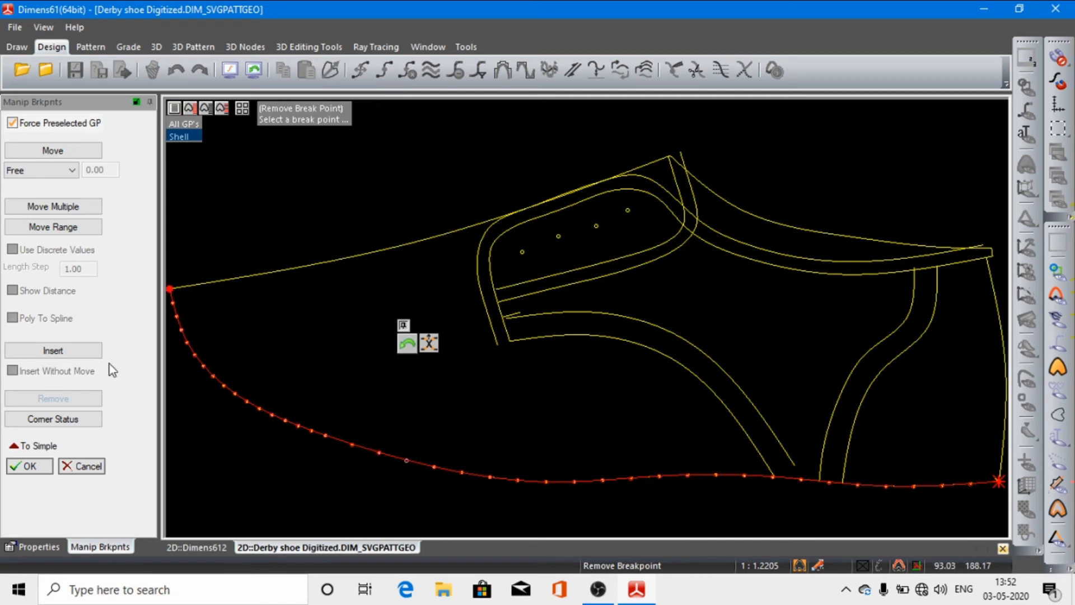
click(28, 466)
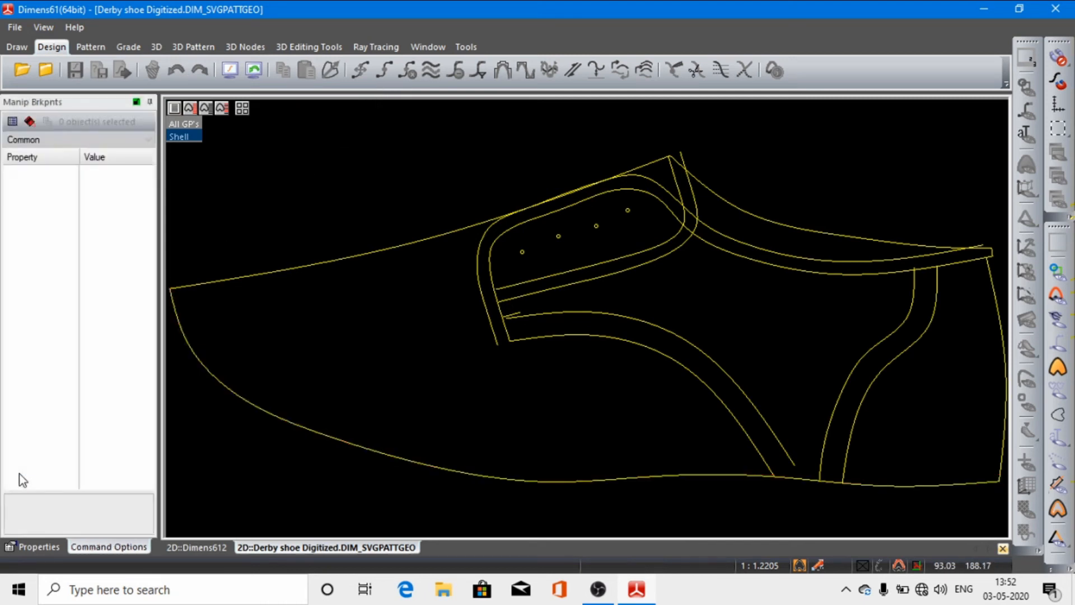
Step: Remove a break point from the toe curve of the lower outline spline, with Force Preselected GP off and Move Multiple activated
click(257, 404)
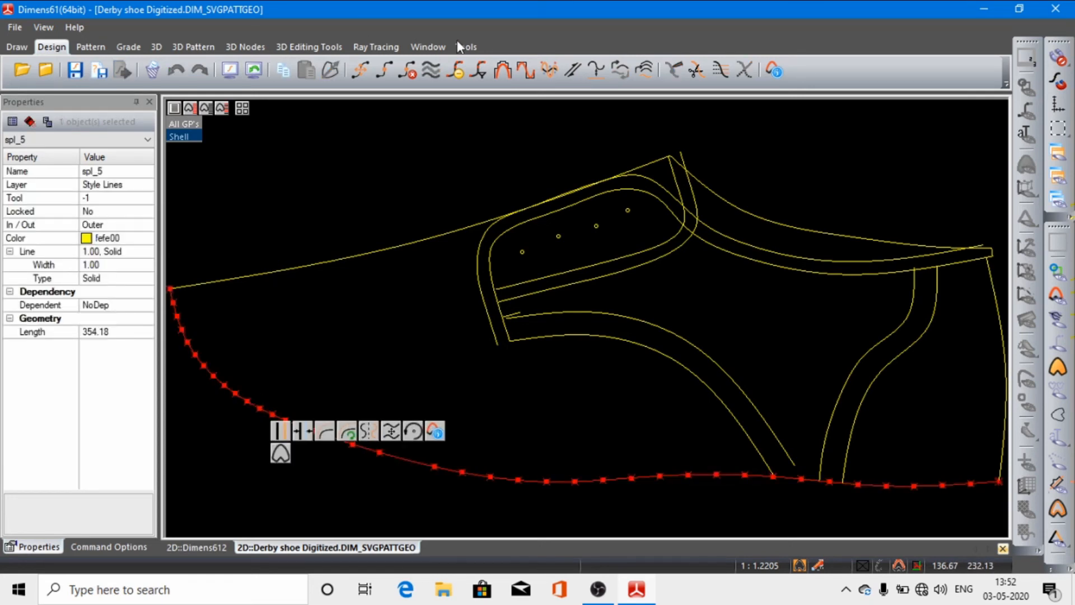
click(404, 71)
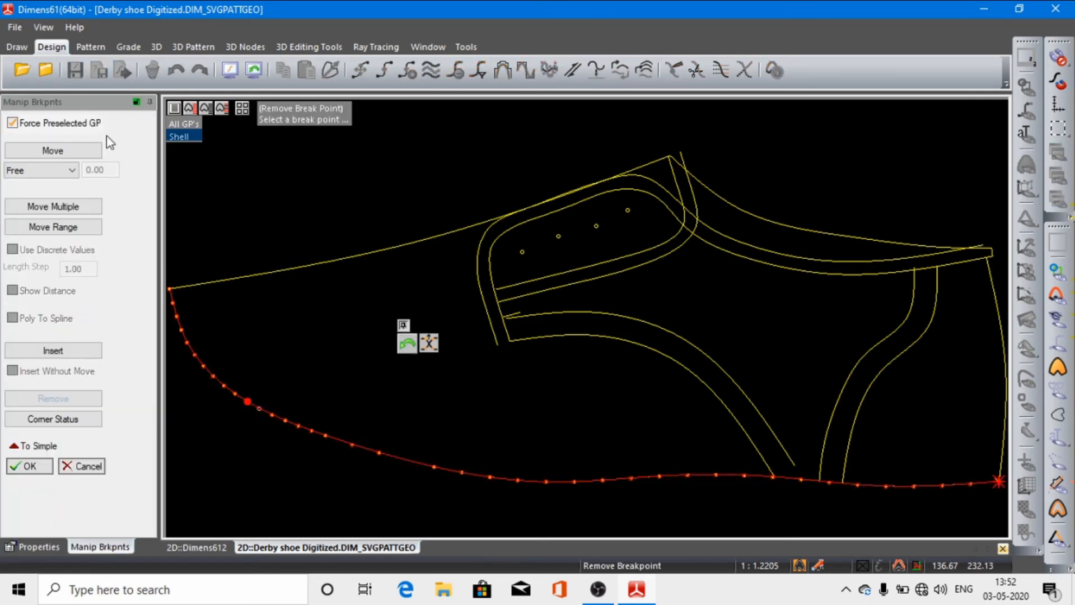
click(12, 123)
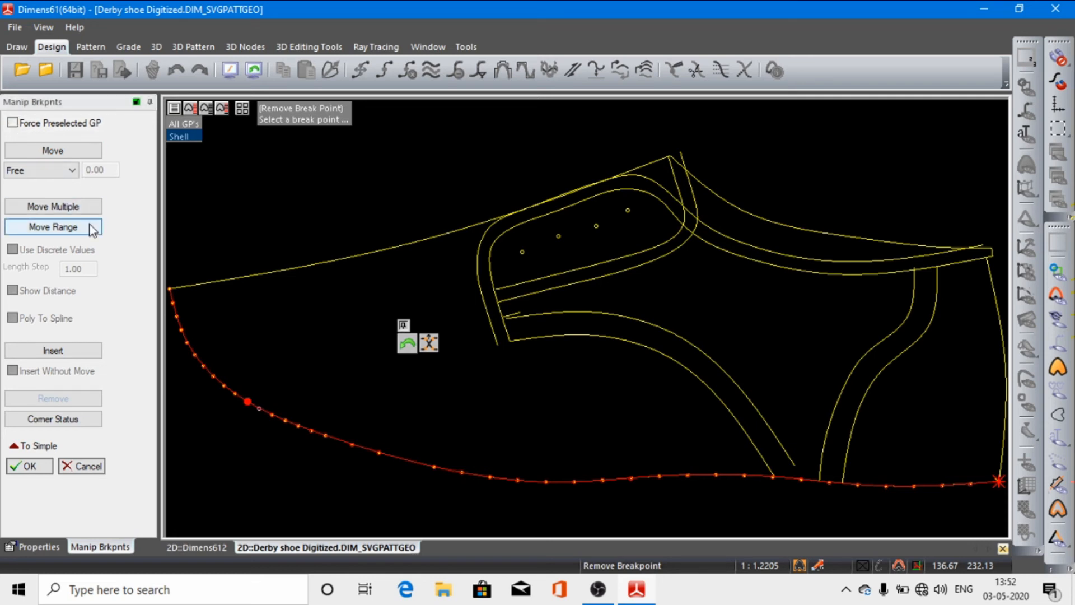
click(55, 207)
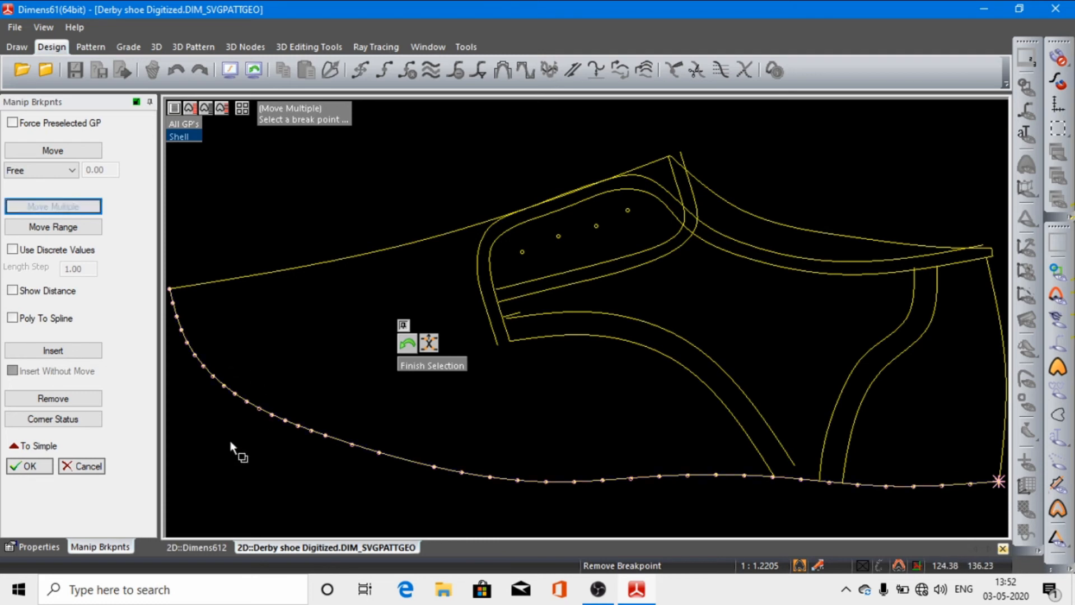
click(30, 466)
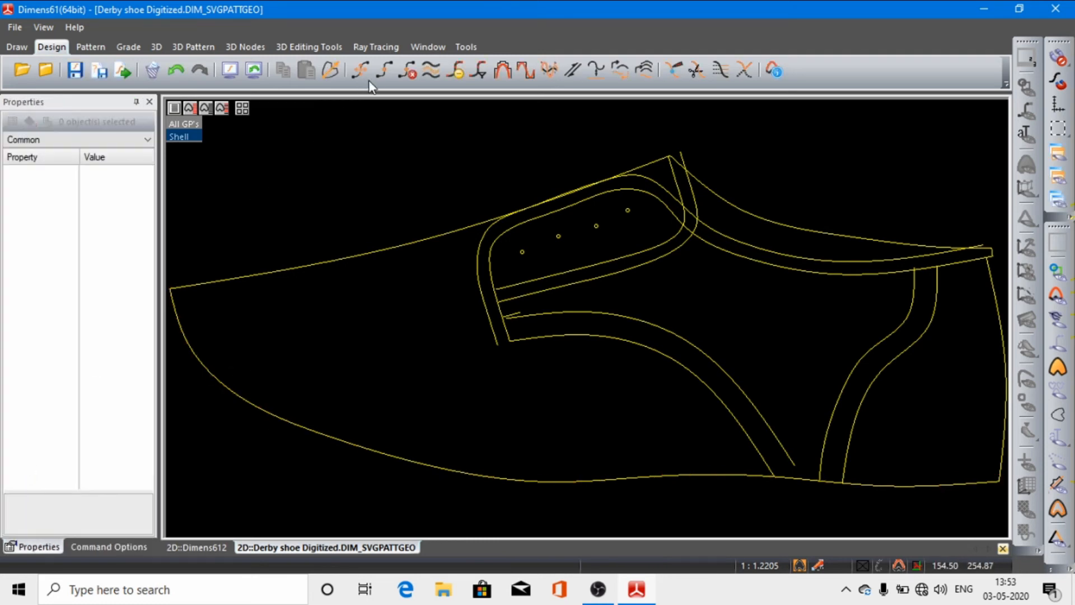
Step: Remove another break point from the toe curve, set the movement constraint to Horizontal and enable Use Discrete Values
click(250, 402)
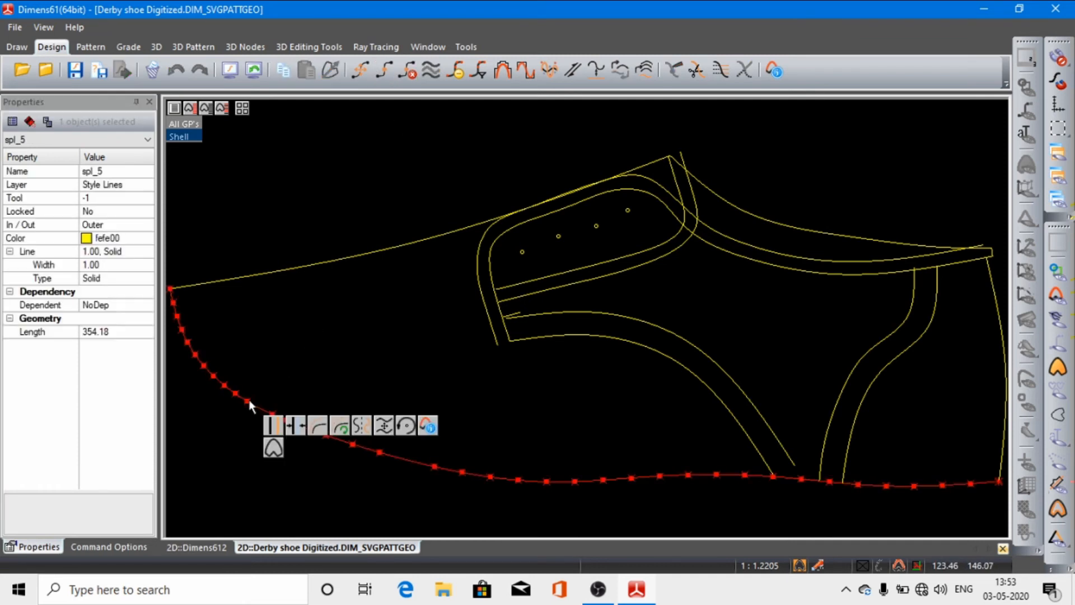
click(407, 70)
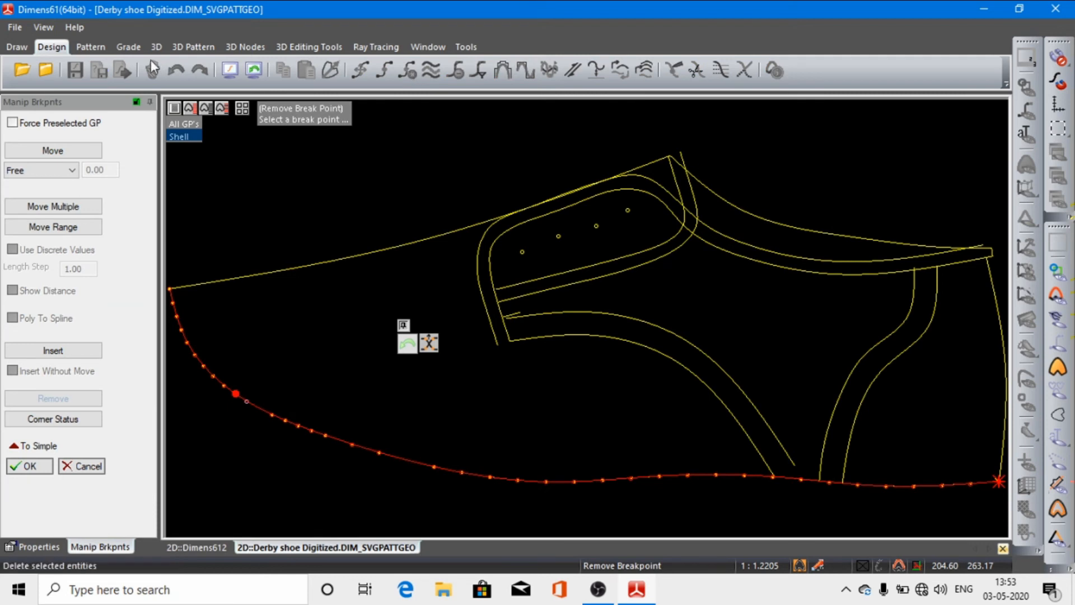
click(72, 170)
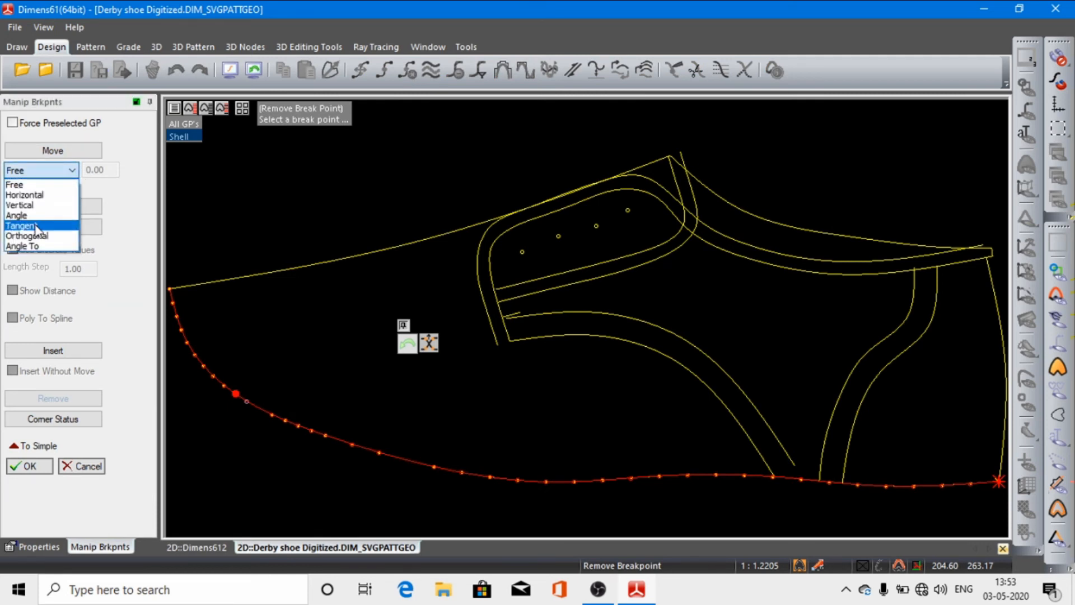
click(41, 195)
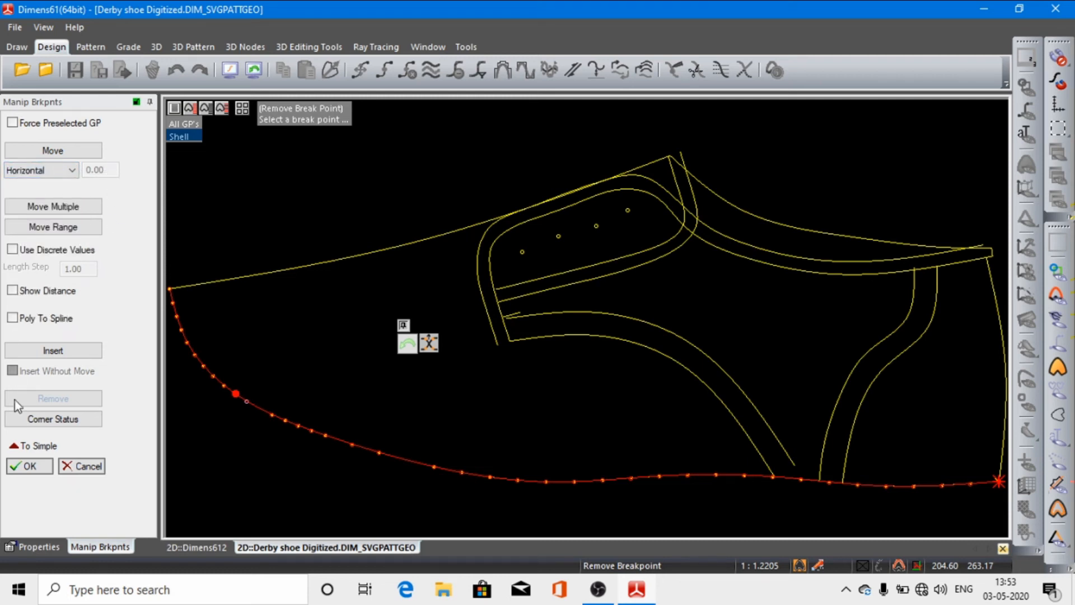
click(12, 252)
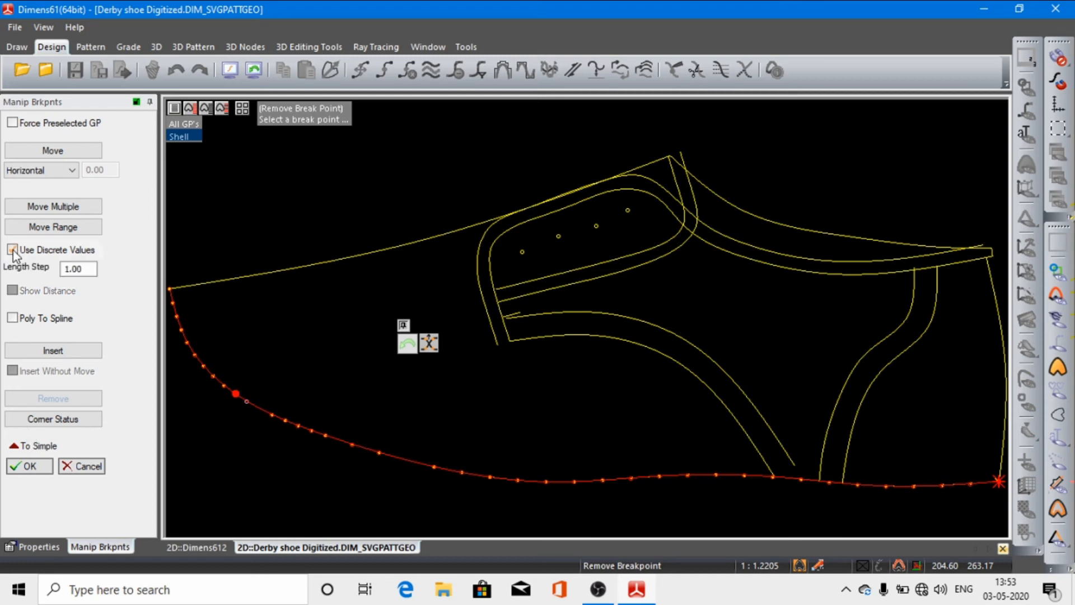
click(31, 467)
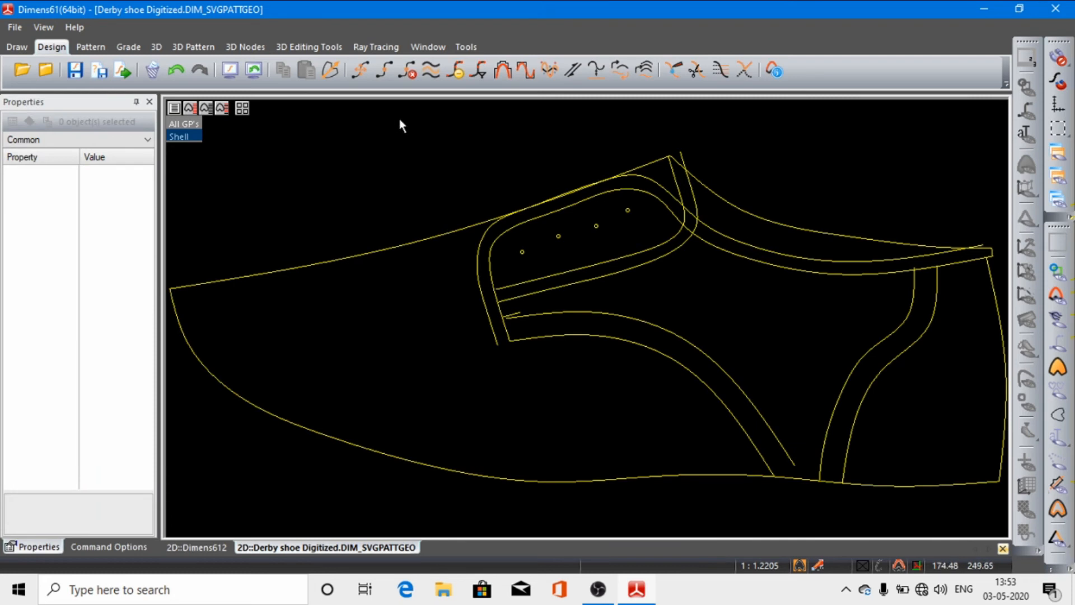
Step: Remove nine break points from the lower outline spline, five along the flatter bottom and four around the toe curve
click(409, 73)
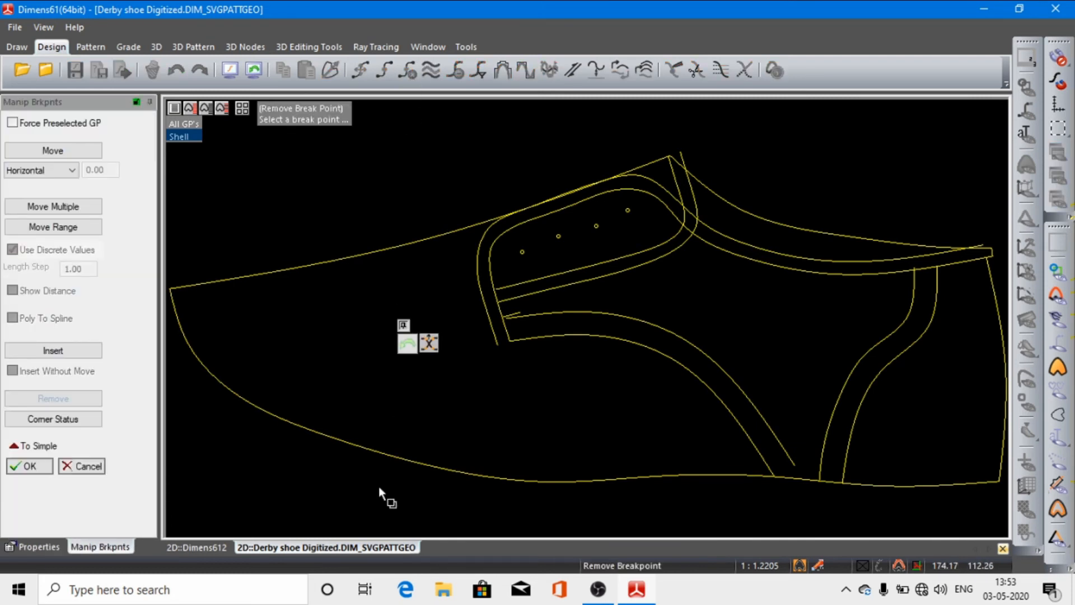
click(385, 453)
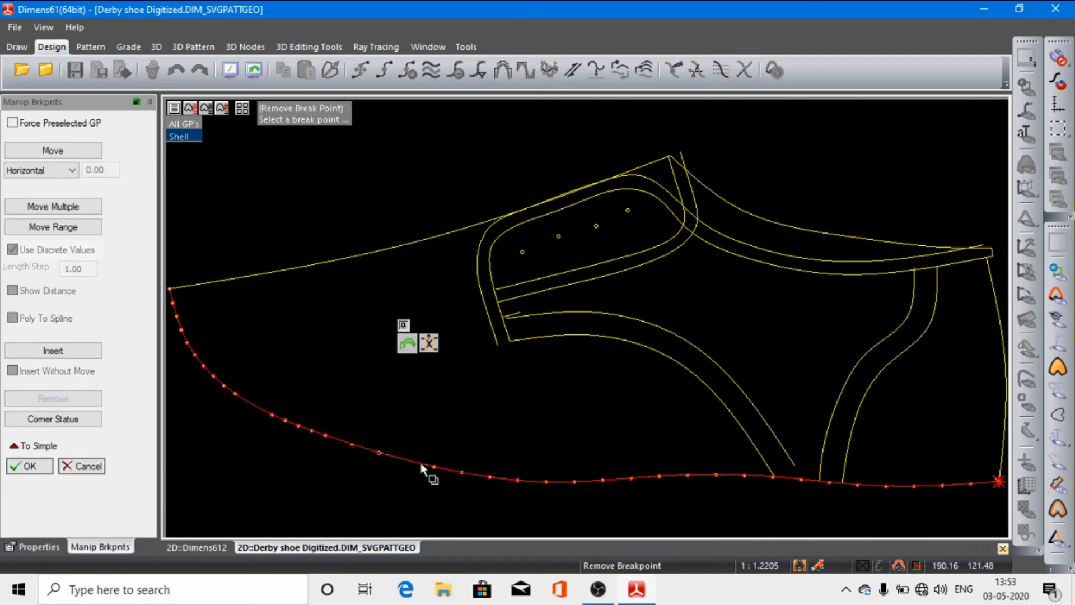
click(435, 468)
click(462, 471)
click(491, 476)
click(519, 480)
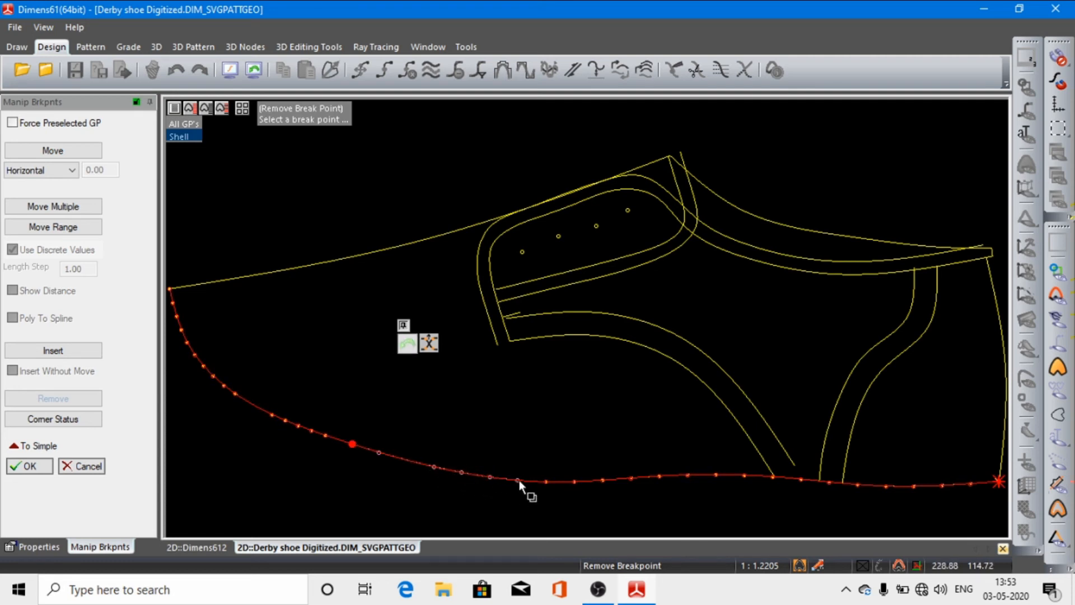
click(273, 413)
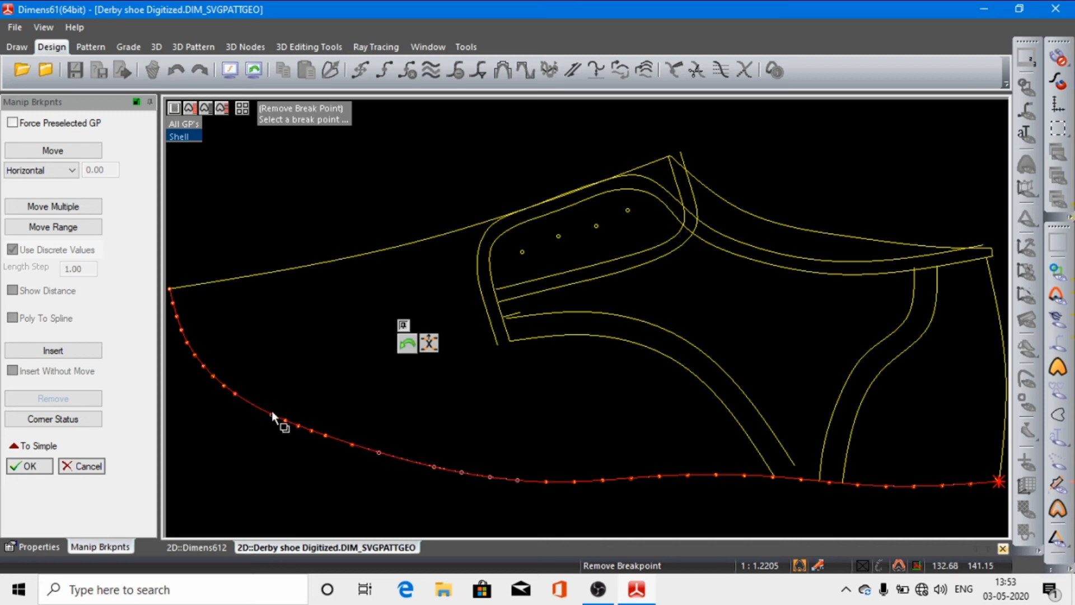
click(235, 394)
click(223, 383)
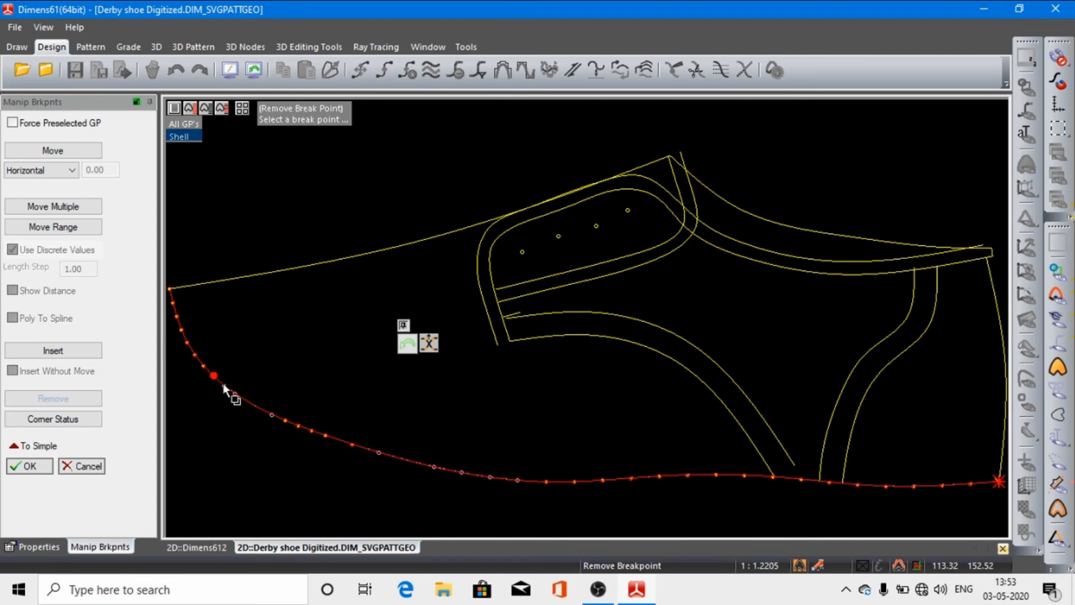
scroll(223, 383, up, 3)
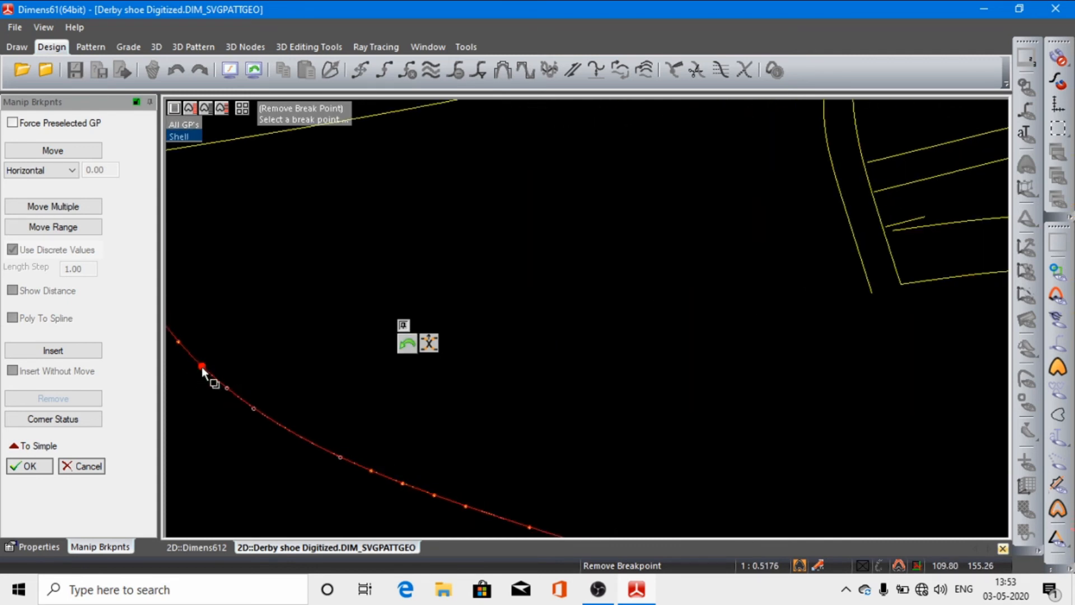
click(201, 367)
click(33, 467)
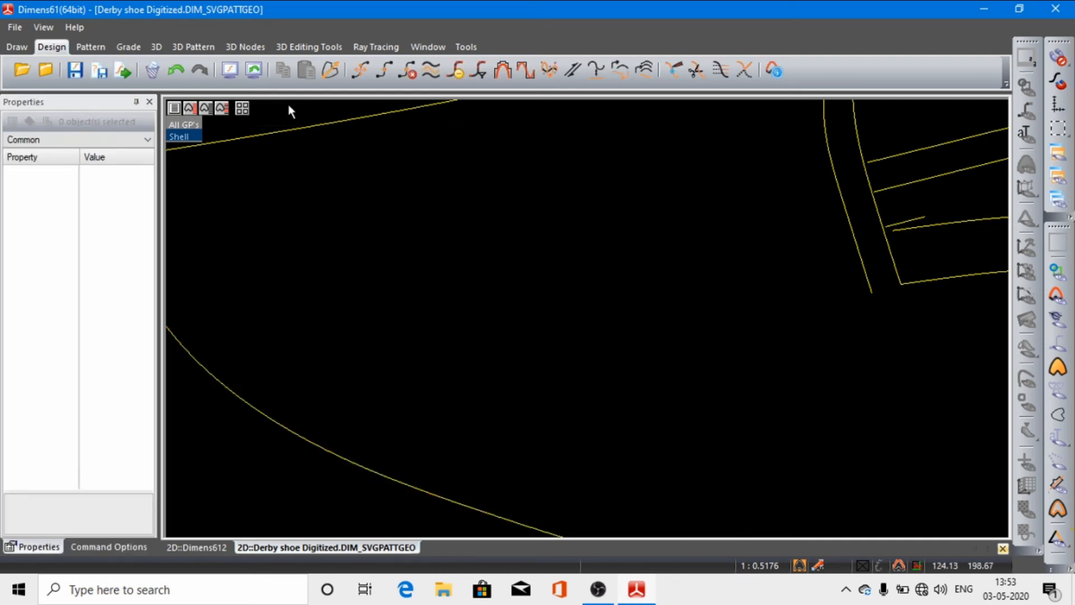
Step: Remove four break points from the middle stretch of the upper vamp outline spline
click(230, 69)
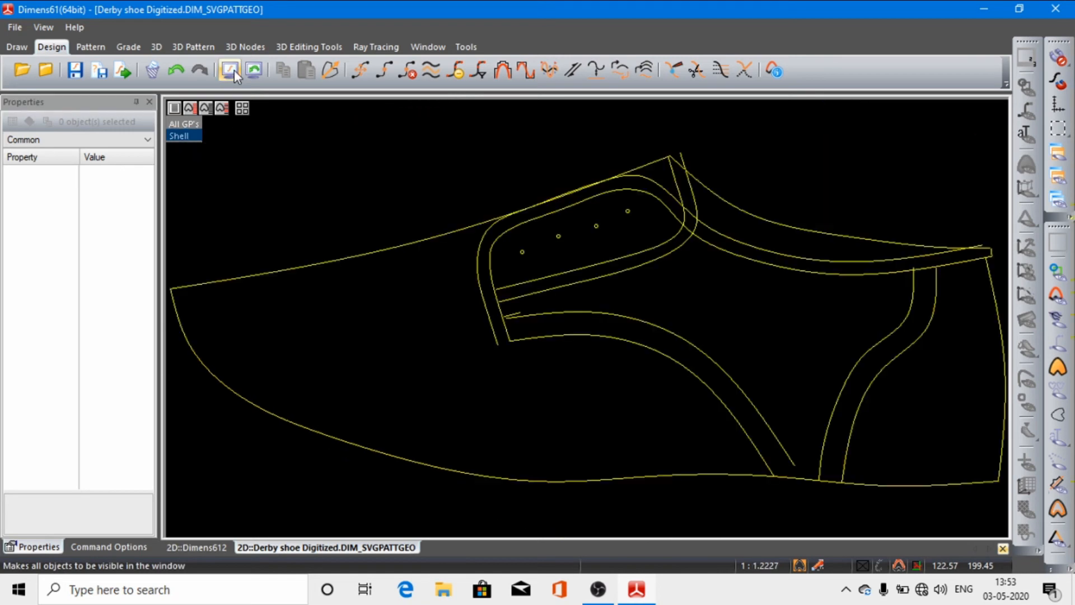
click(393, 248)
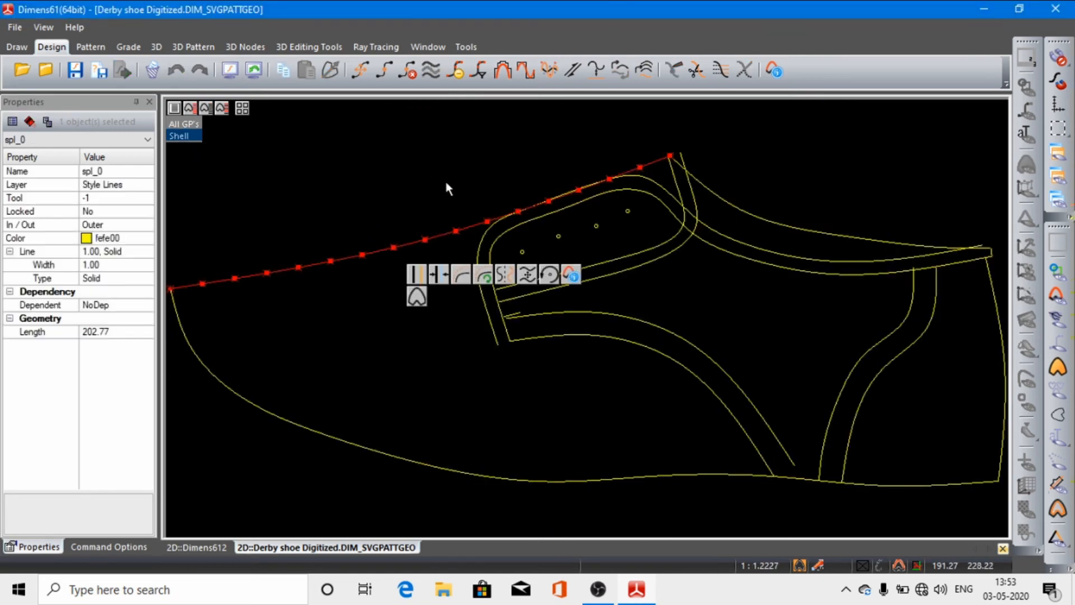
click(408, 71)
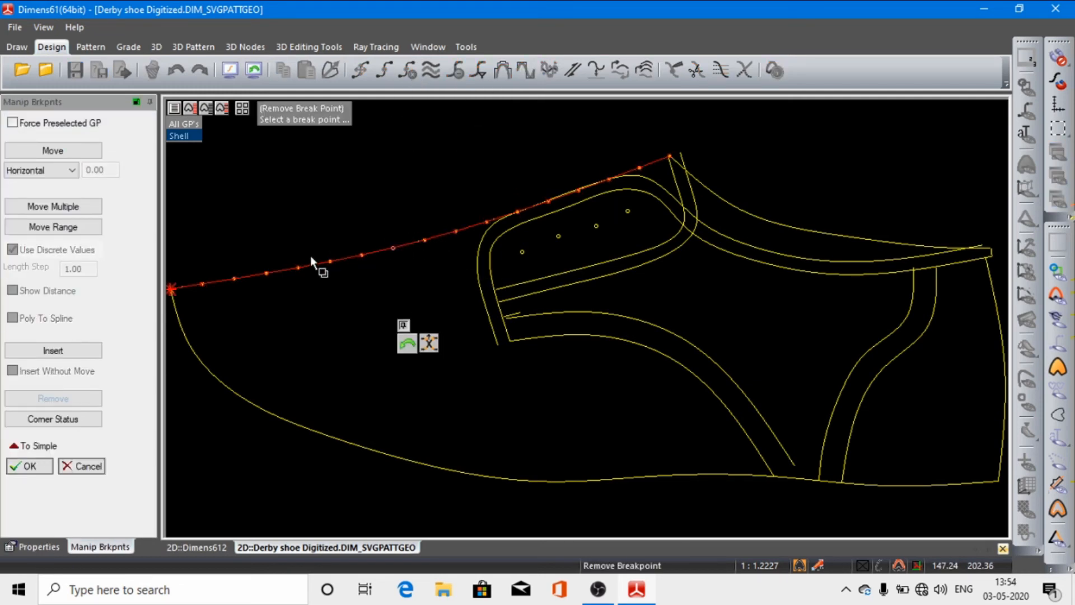
scroll(310, 255, up, 2)
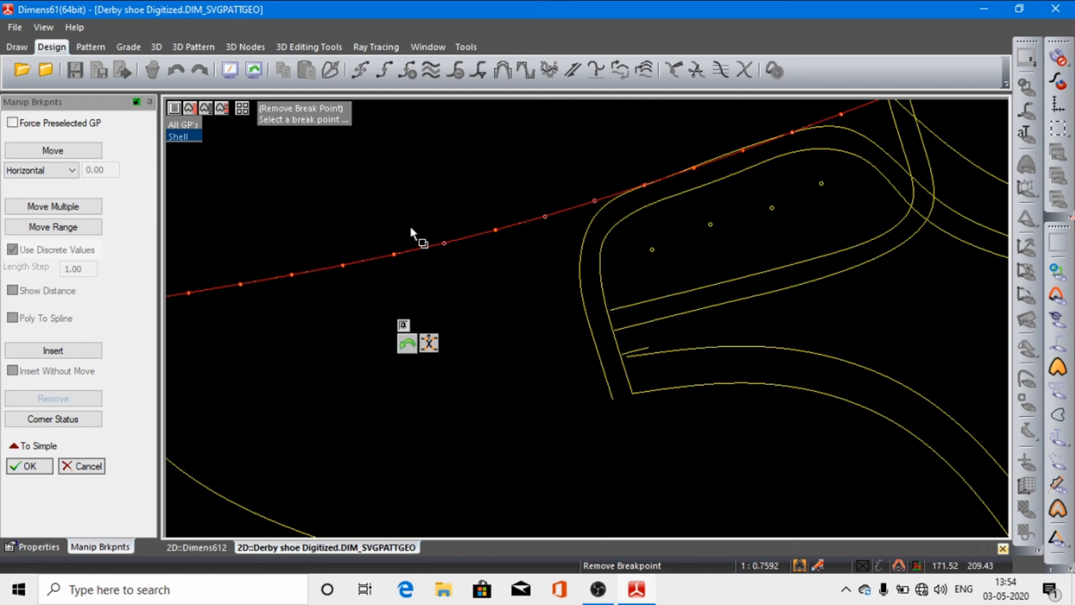
click(341, 264)
click(27, 467)
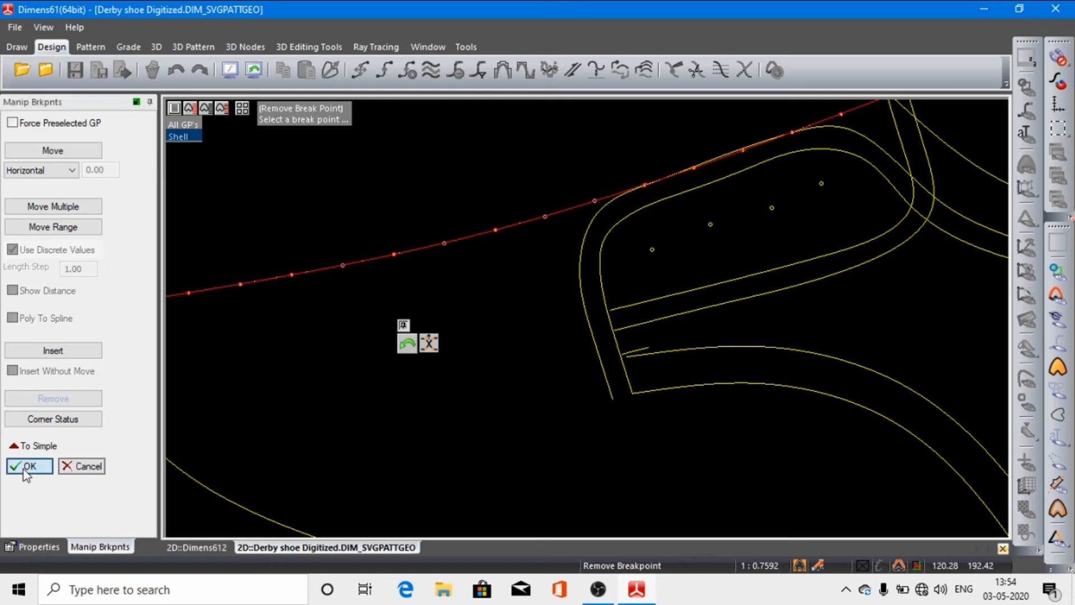
click(399, 259)
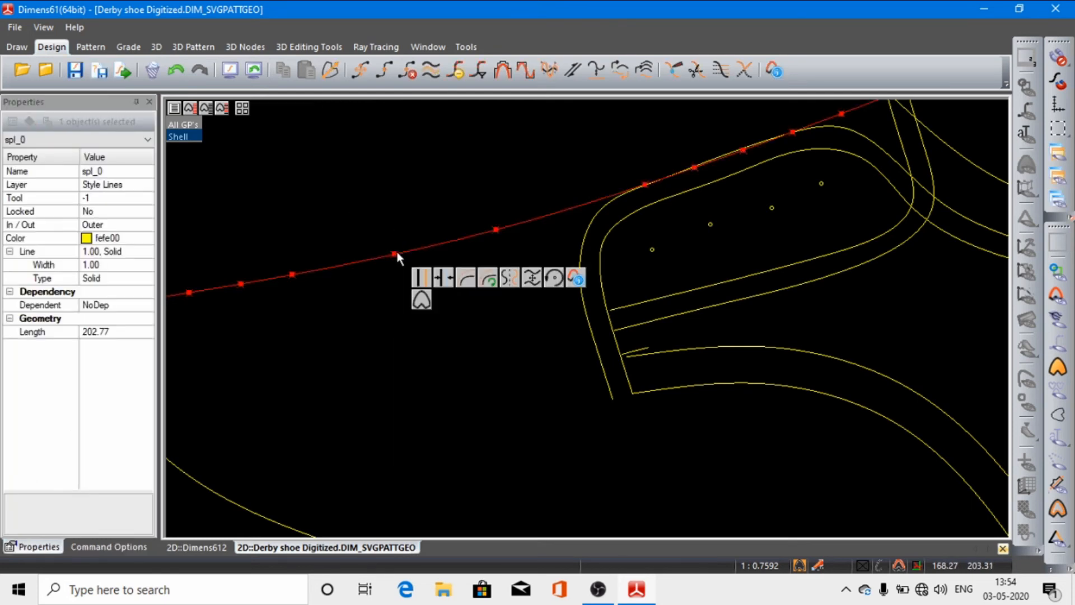
click(414, 78)
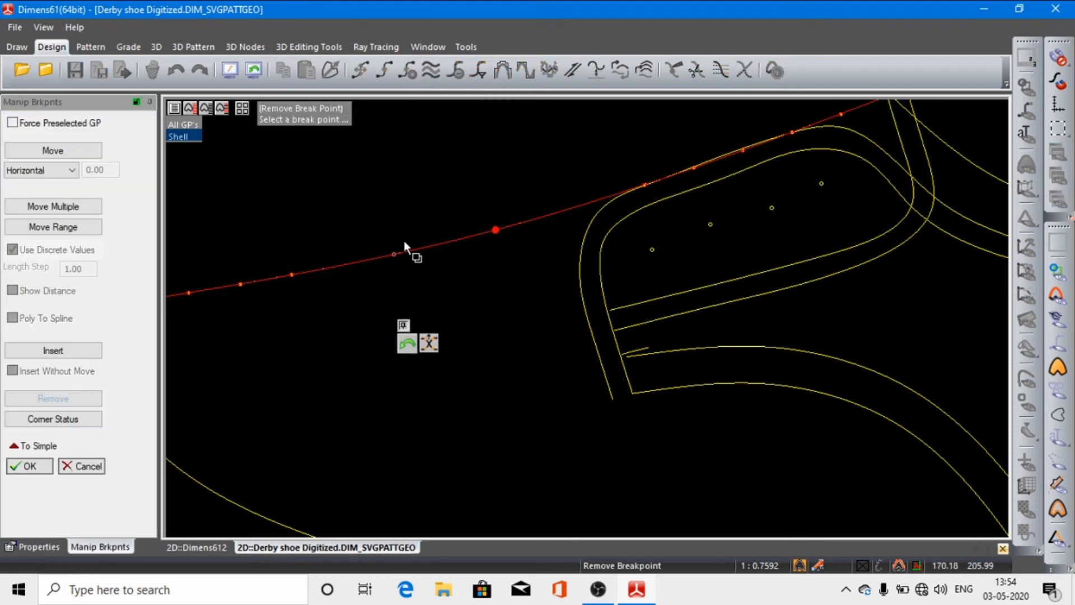
click(495, 229)
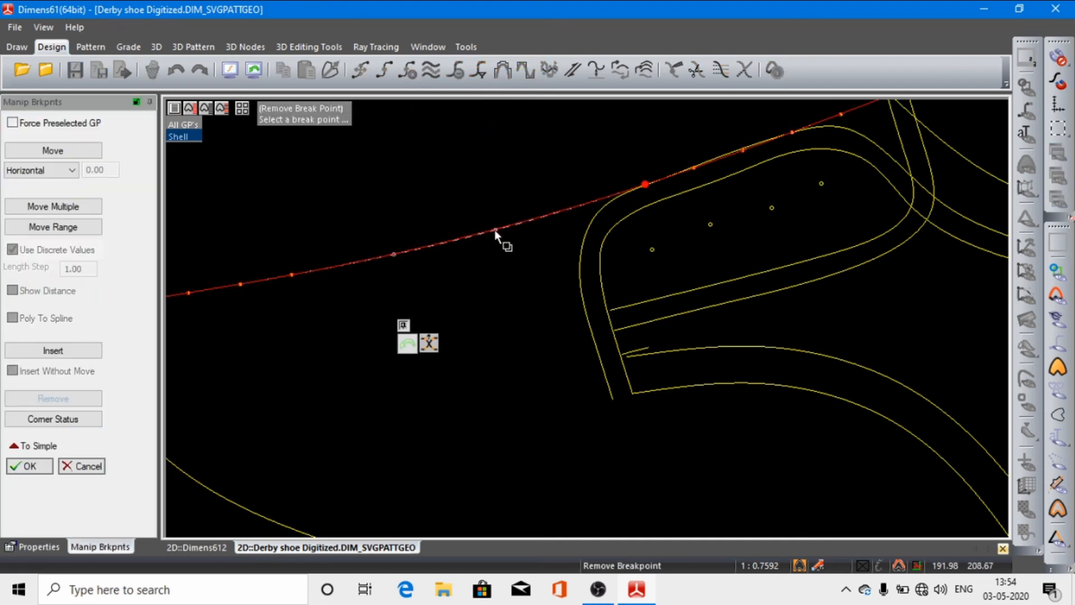
click(60, 471)
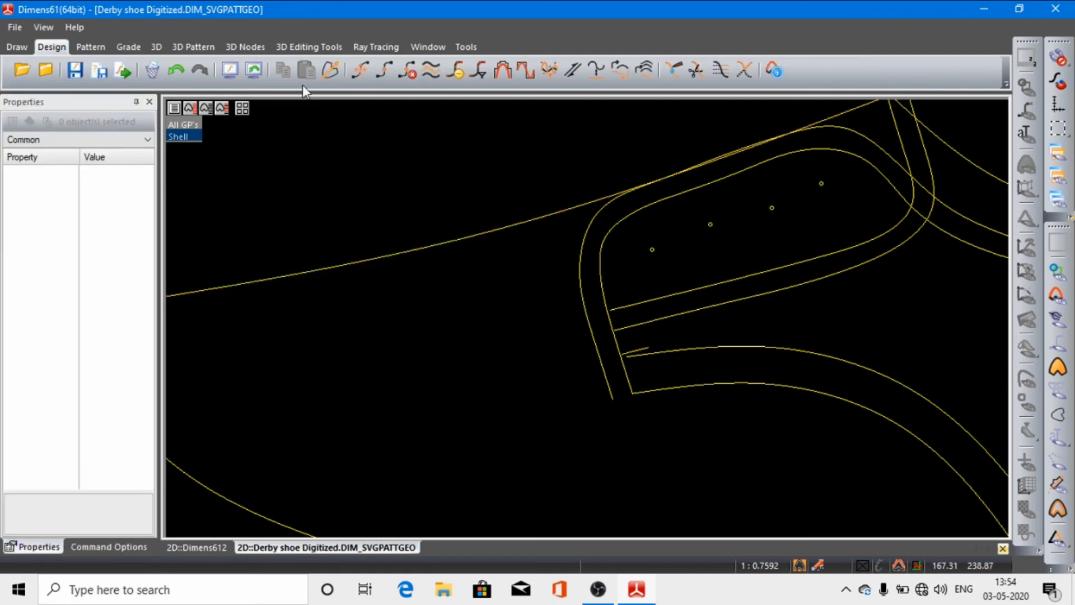
Step: Create a mid curve, using Similar shapes, between the two parallel curved splines running from the facing down to the lower outline
click(229, 69)
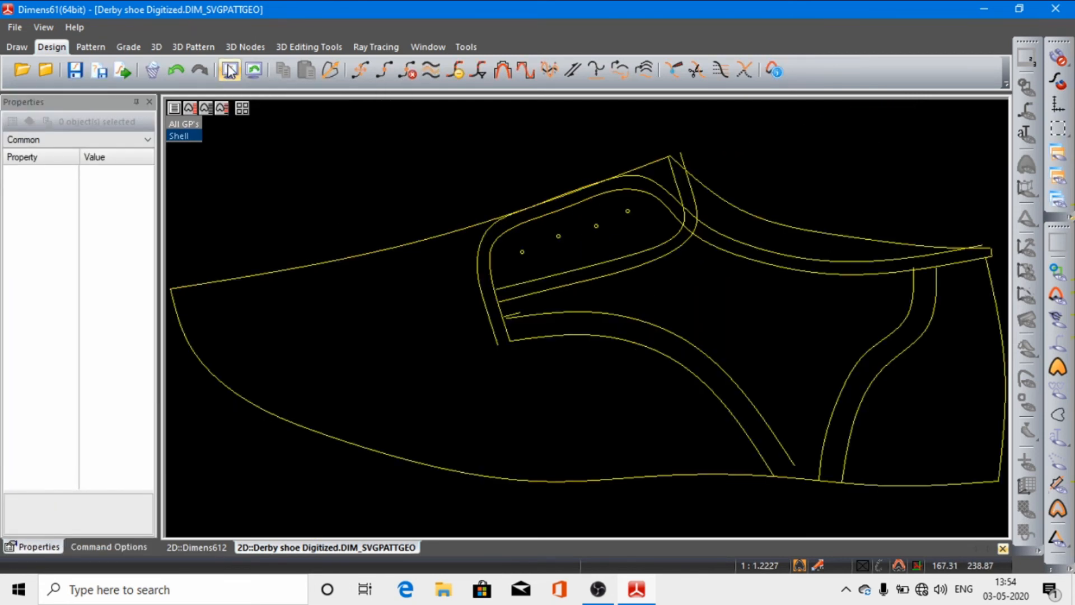
click(432, 70)
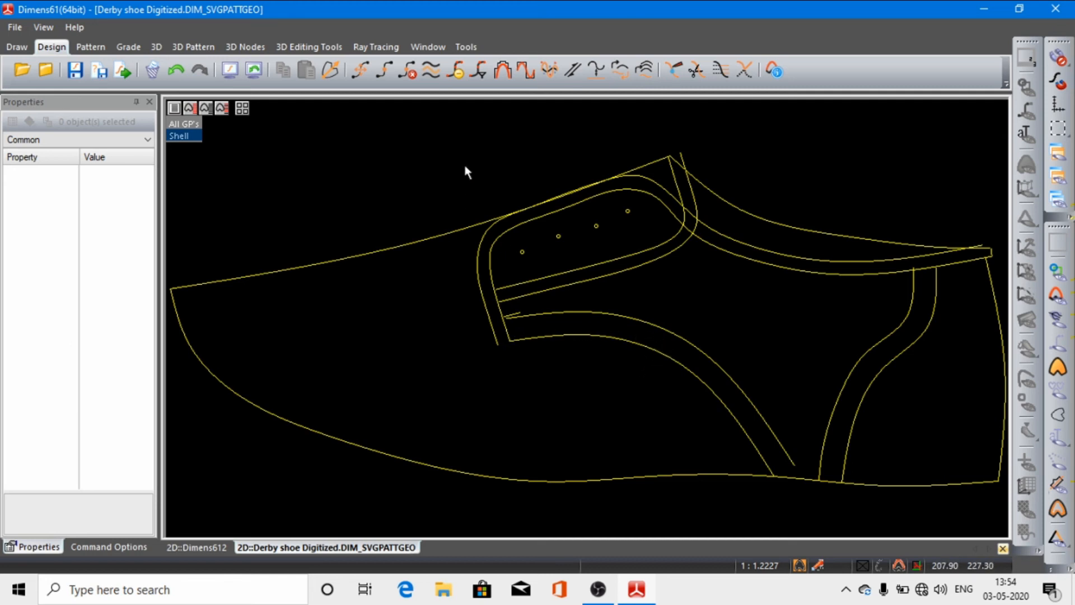
click(430, 70)
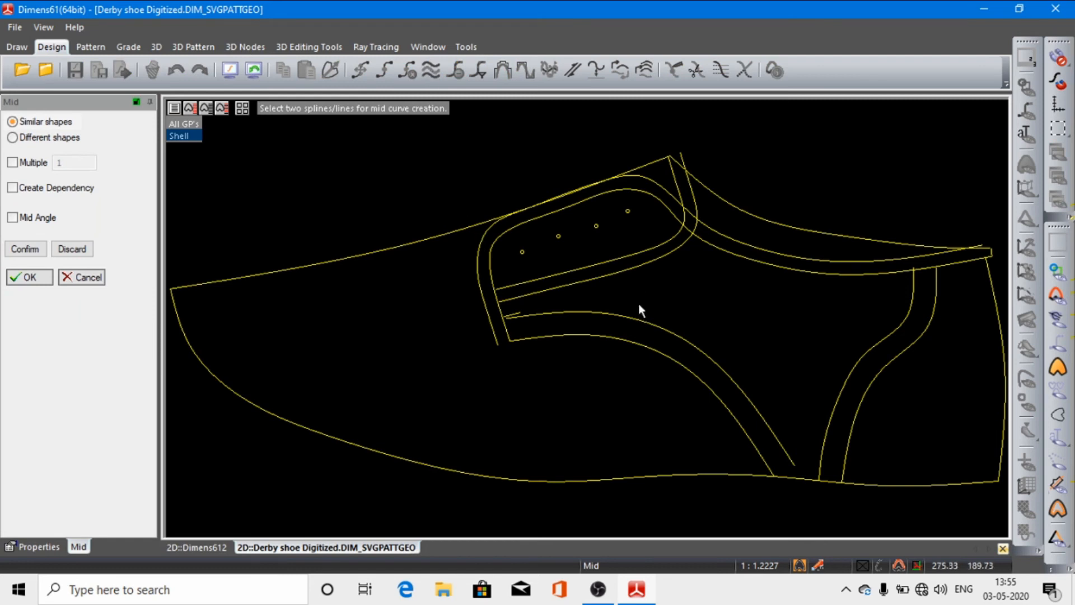
click(643, 318)
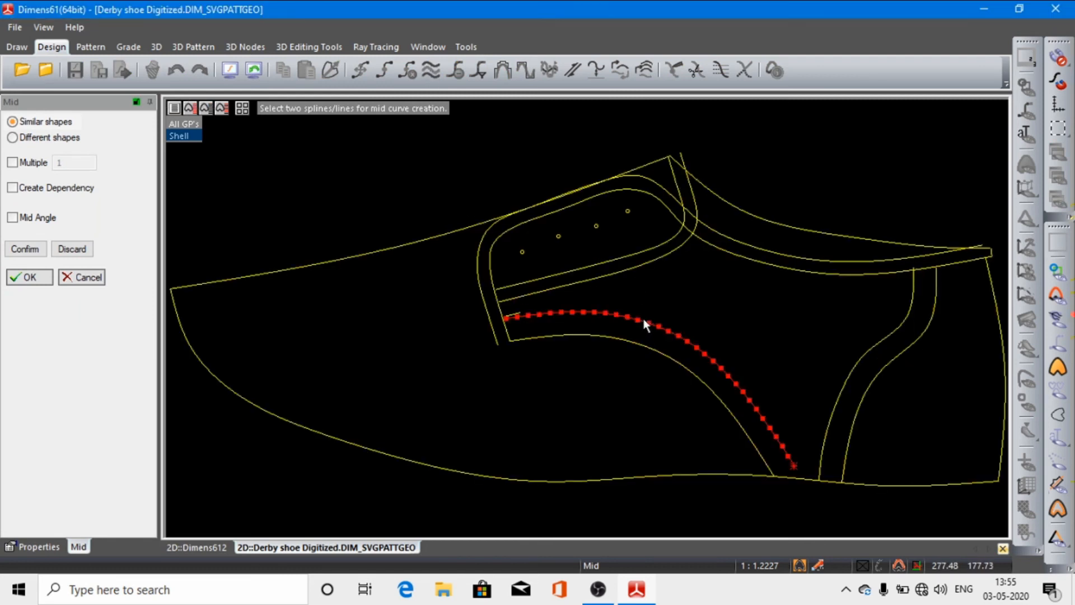
click(632, 343)
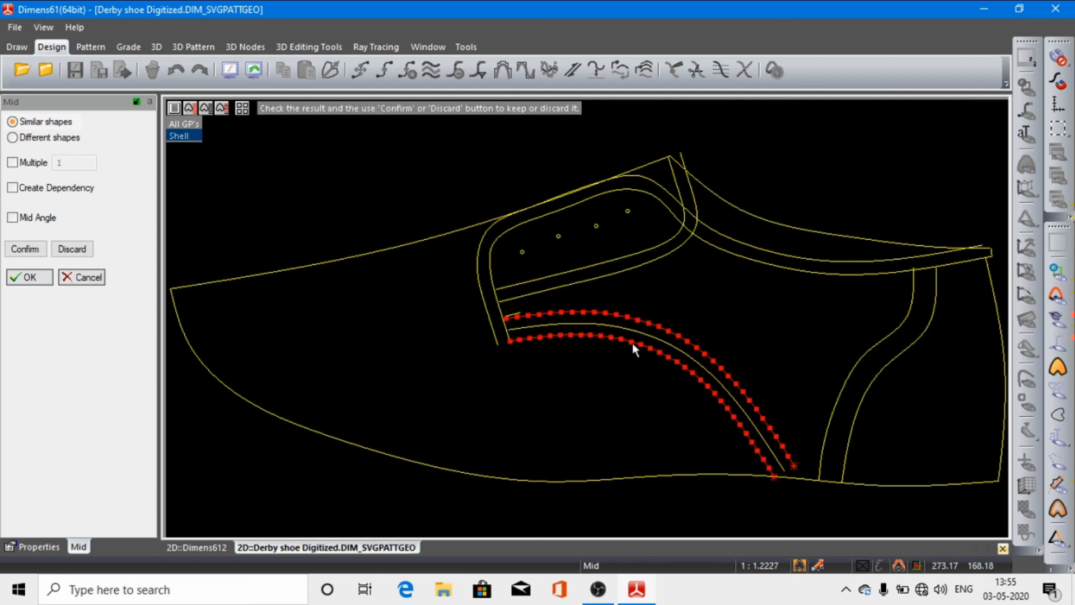
click(30, 278)
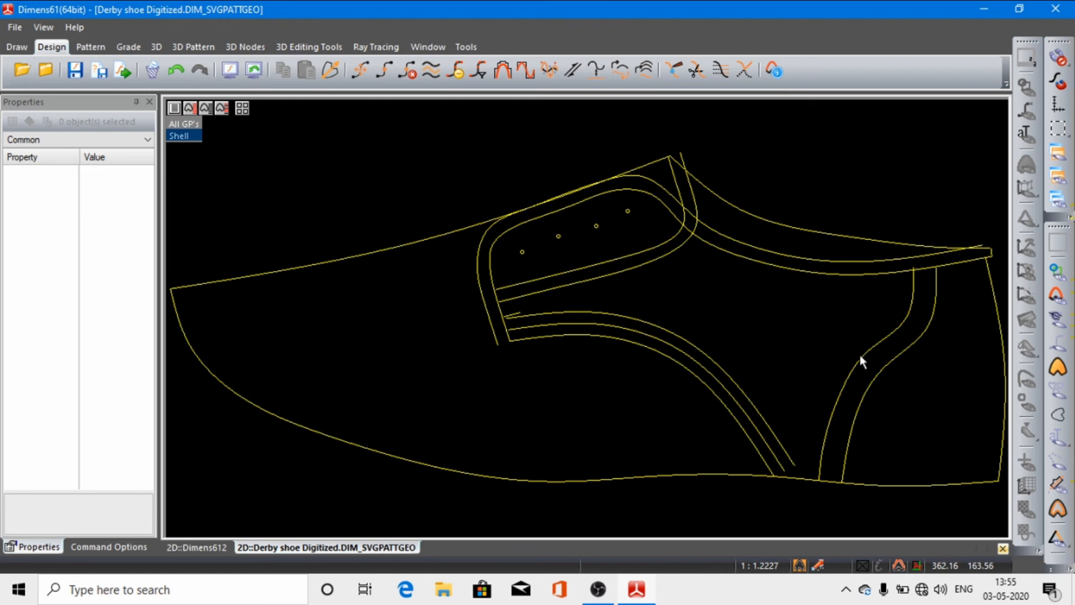
Step: Create a Similar shapes mid curve between the two S-shaped splines near the heel, and undo both mid curves
click(431, 74)
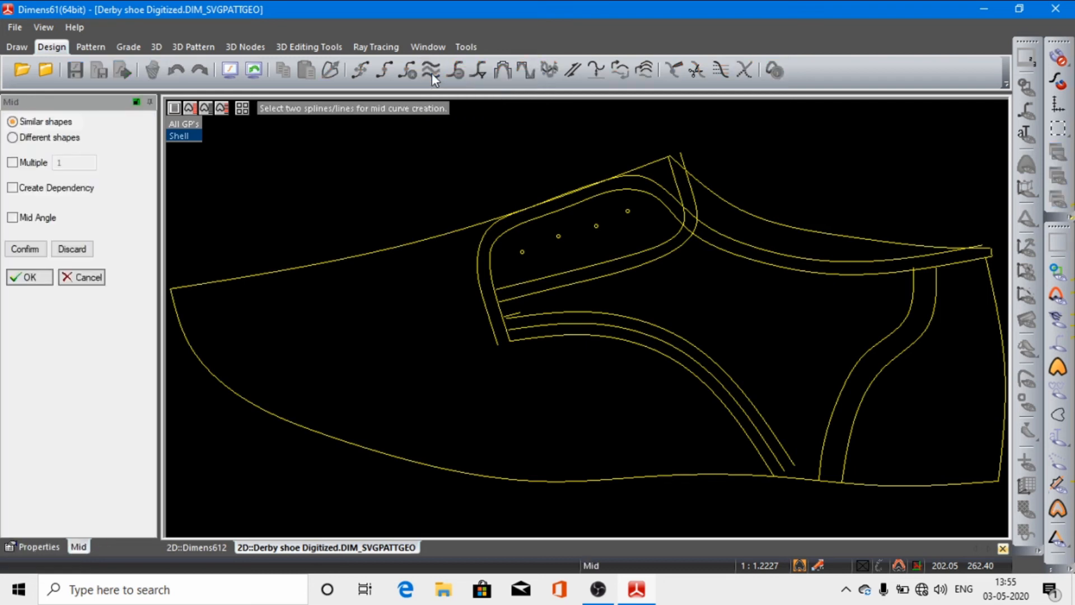
click(886, 367)
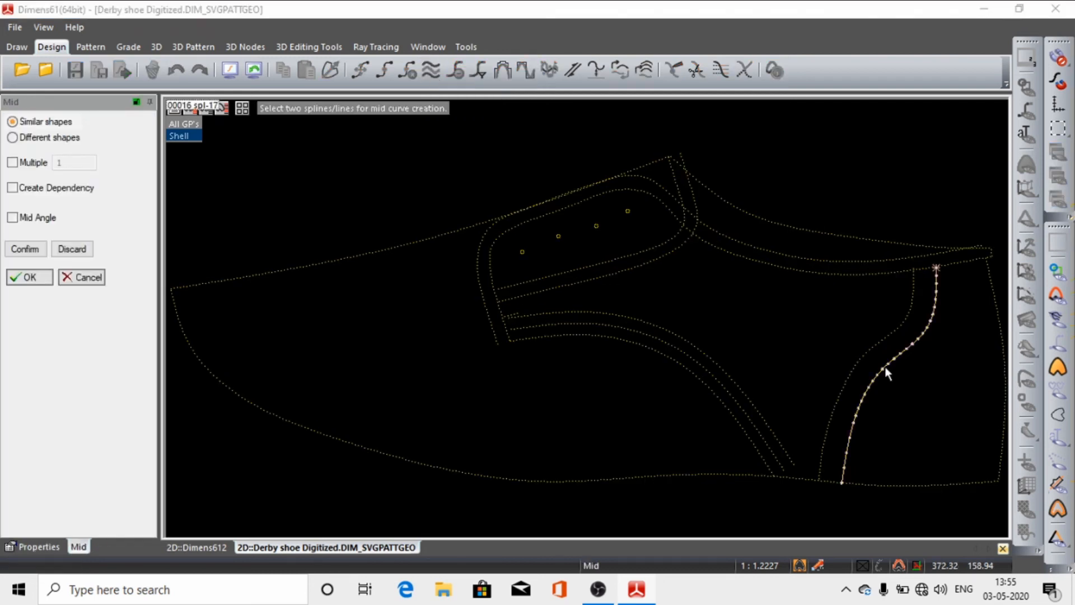
click(861, 360)
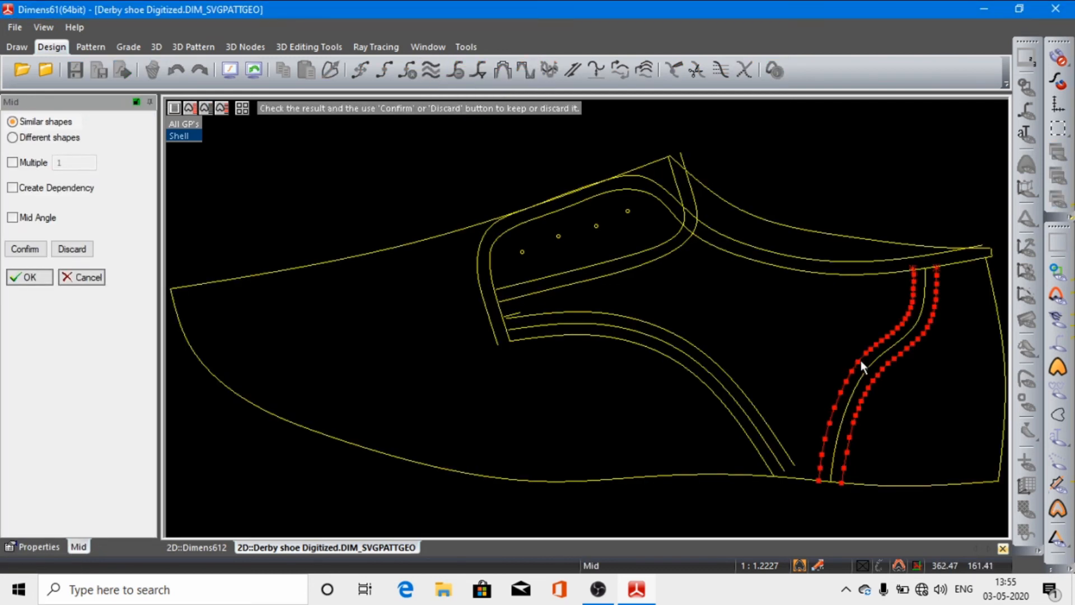
click(31, 277)
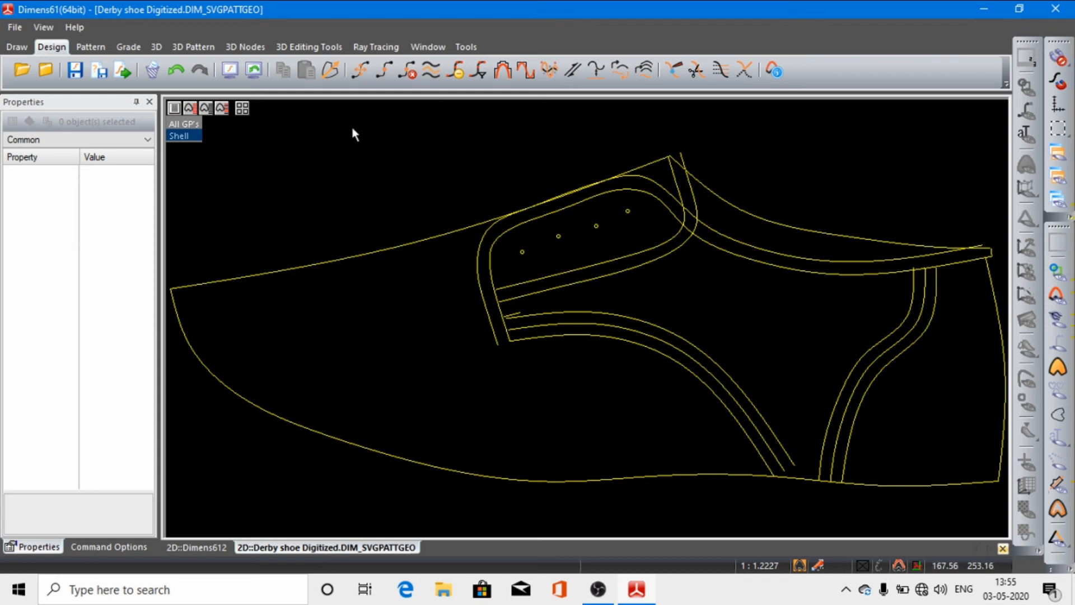
click(182, 71)
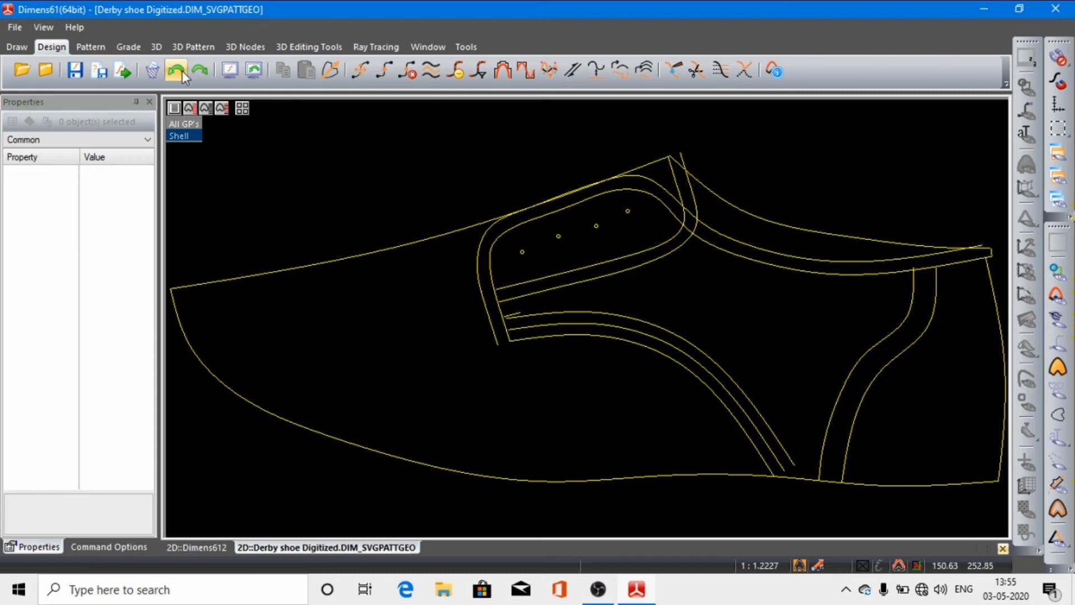
click(183, 70)
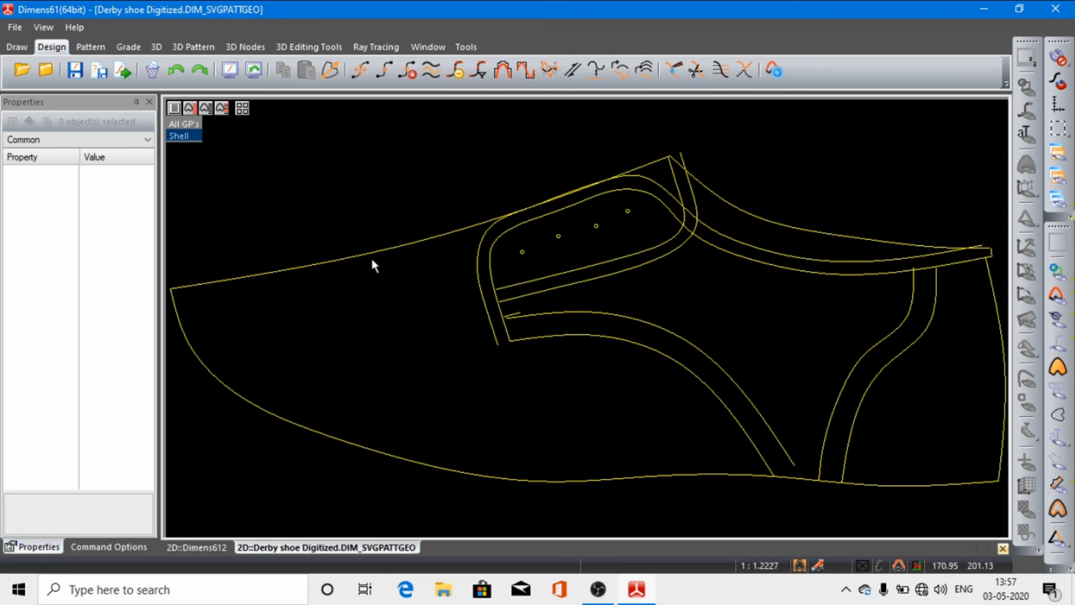
Step: Reduce the break points of the upper vamp outline spline with a Max Deviation of 100
click(455, 72)
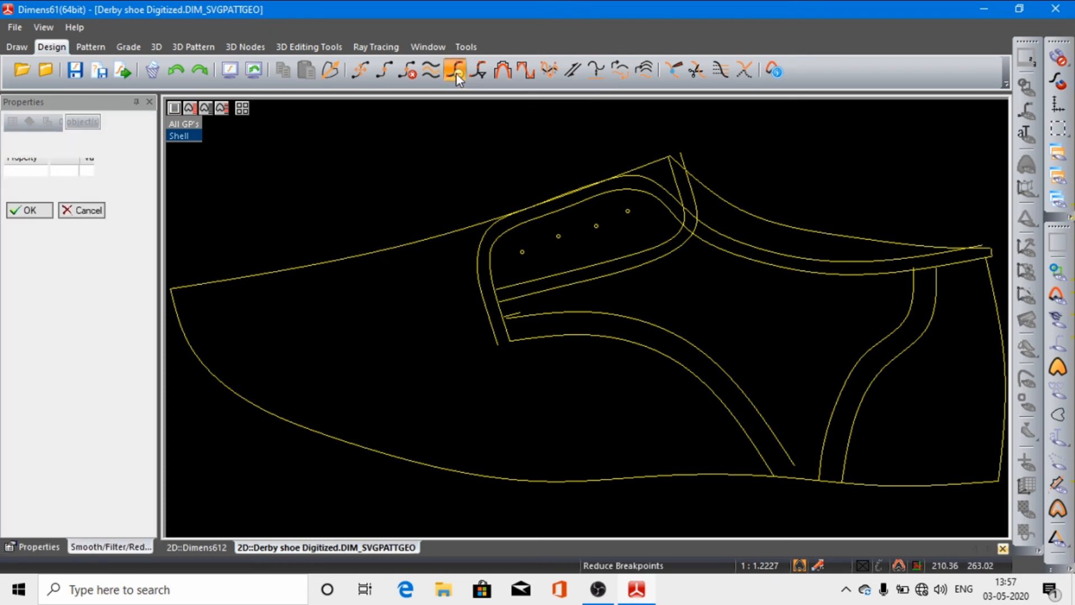
click(374, 253)
click(371, 252)
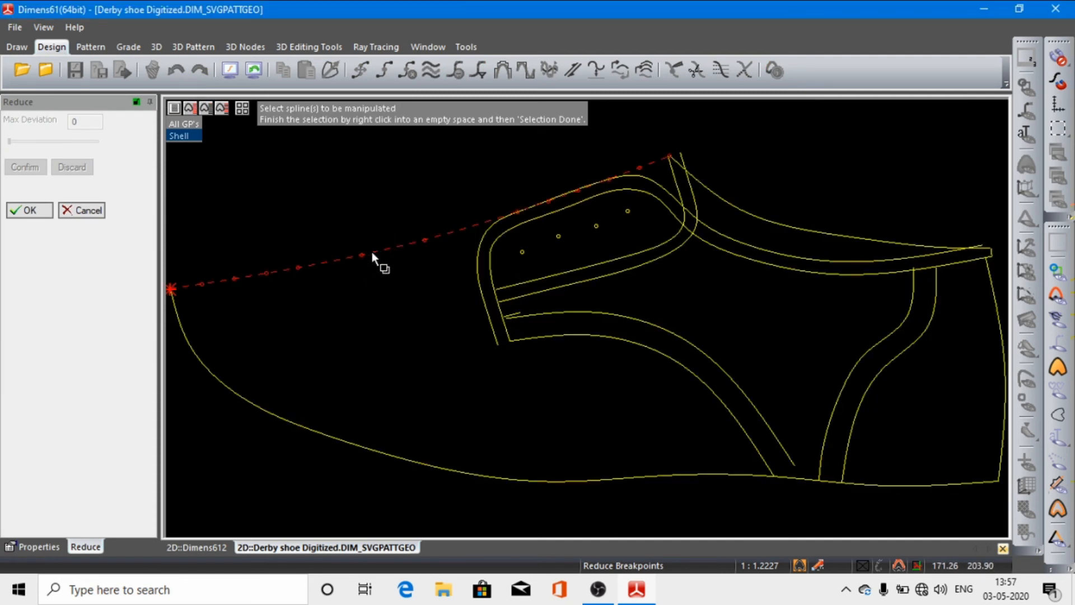
right_click(357, 182)
click(392, 192)
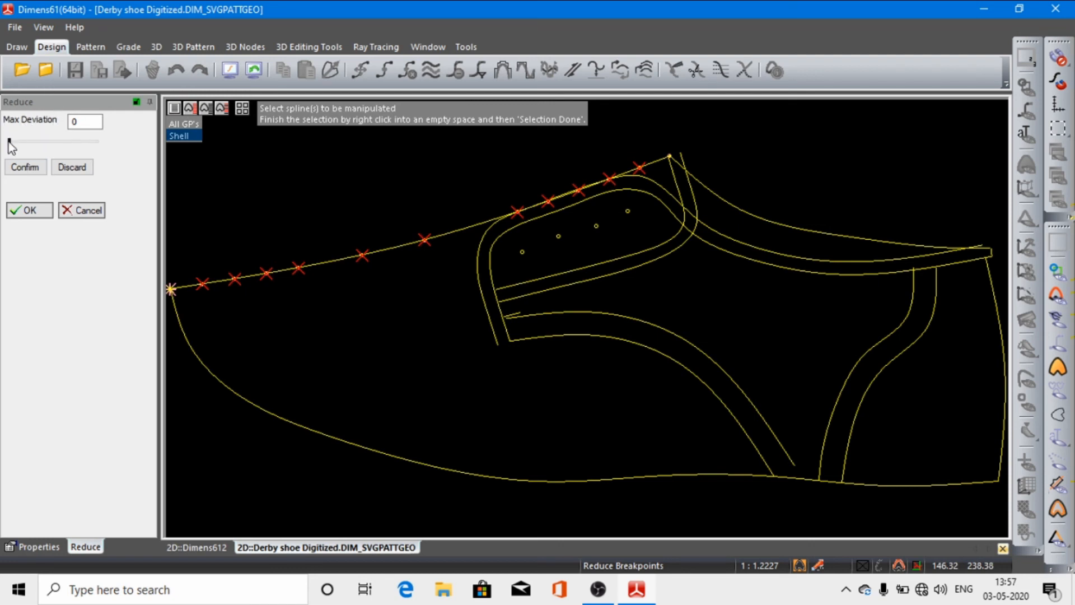
drag(9, 140, 103, 143)
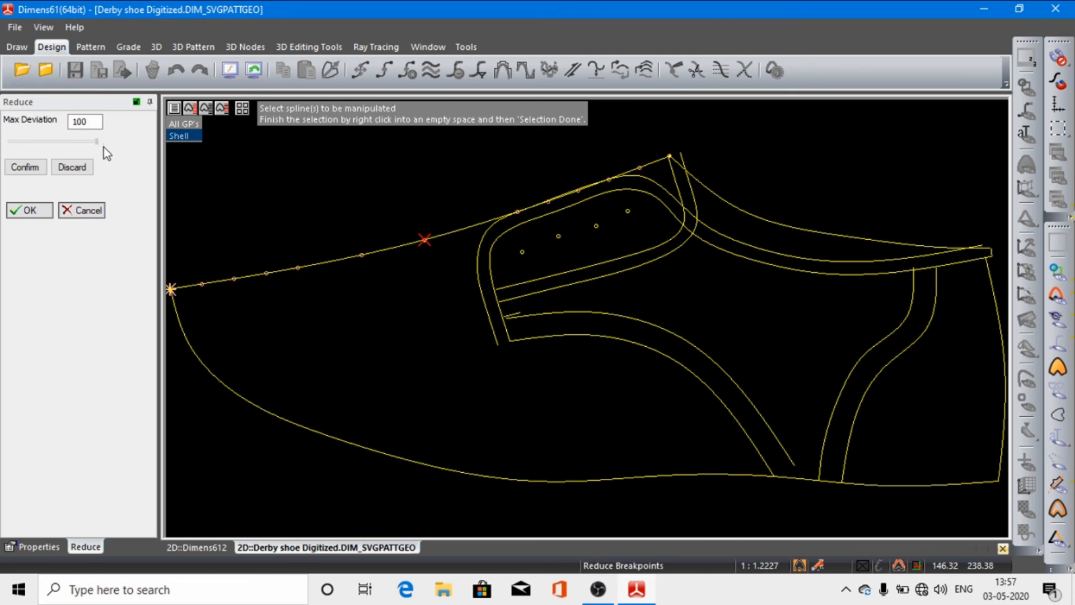
click(28, 172)
click(35, 211)
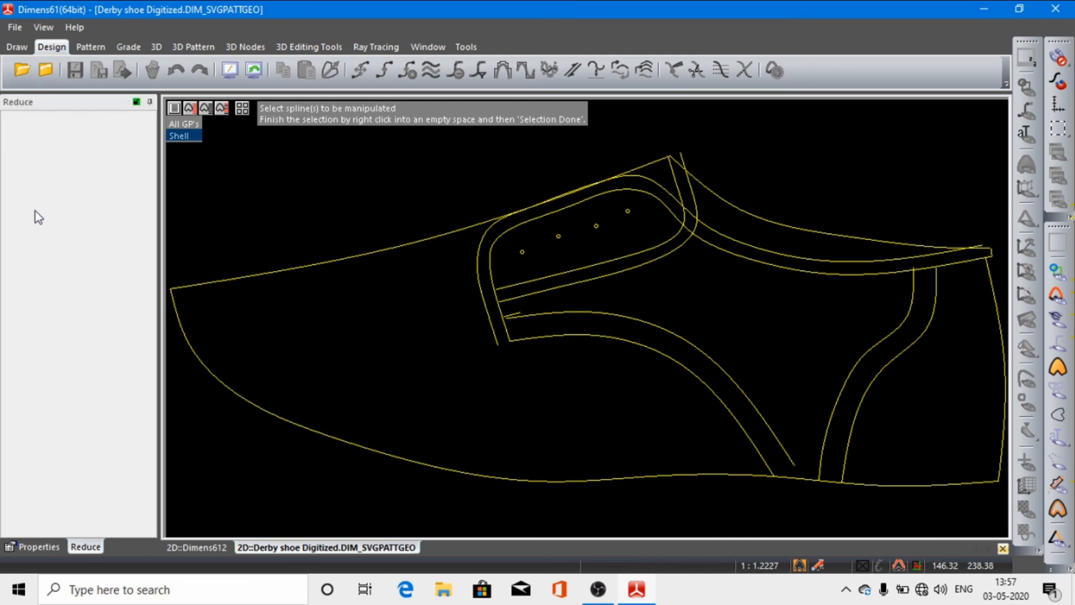
Step: Reduce the break points of the upper and lower outline splines together with Max Deviation 100, and select the lower spline to check it
click(362, 256)
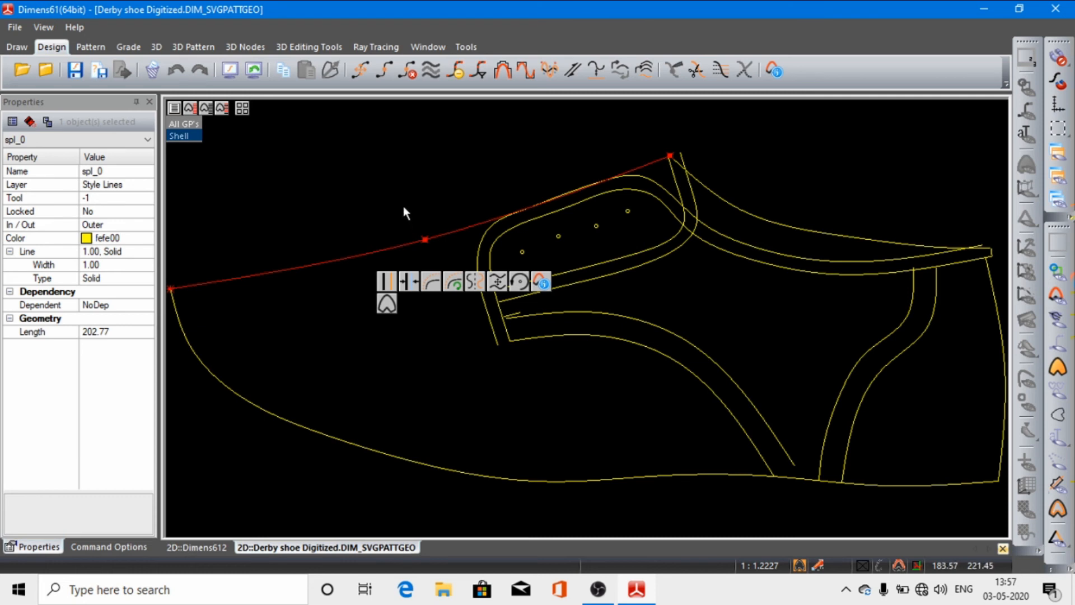
drag(403, 206, 517, 298)
drag(396, 217, 475, 297)
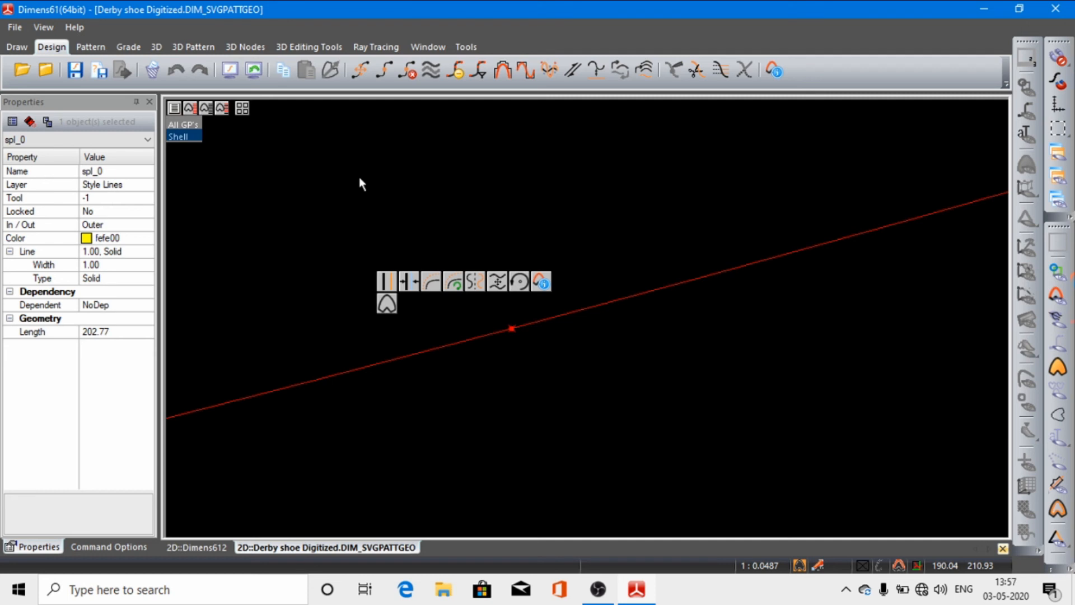
click(231, 71)
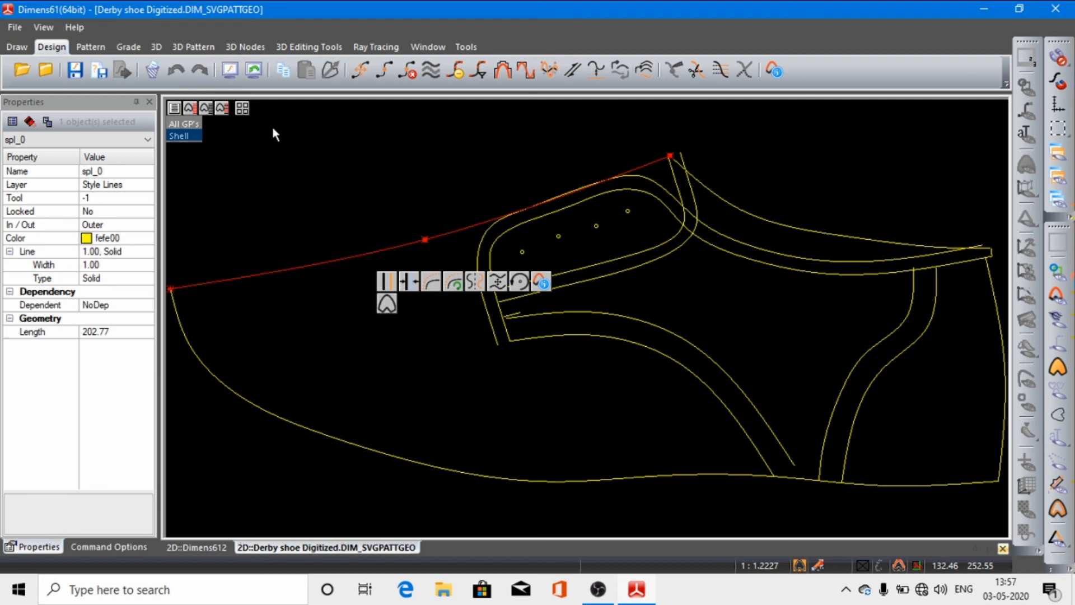
shift+click(357, 446)
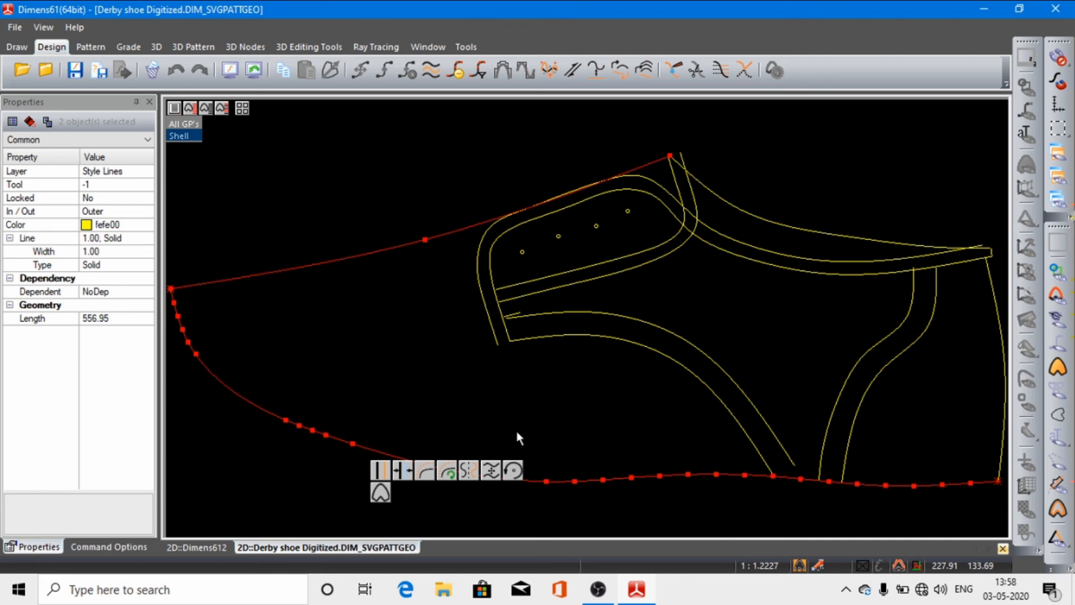
click(456, 71)
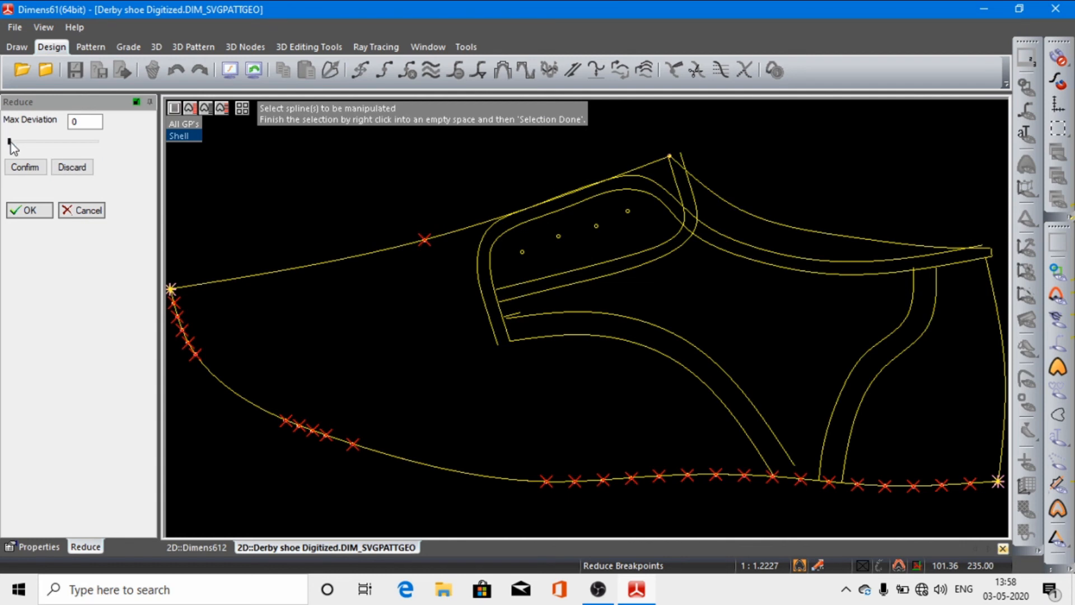
drag(9, 141, 71, 141)
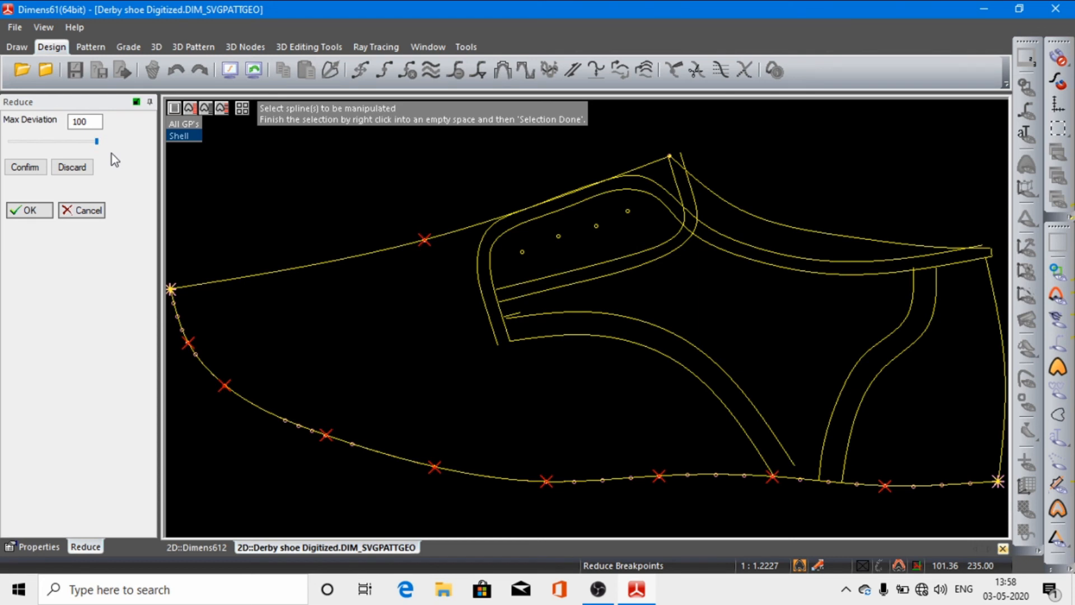
click(33, 168)
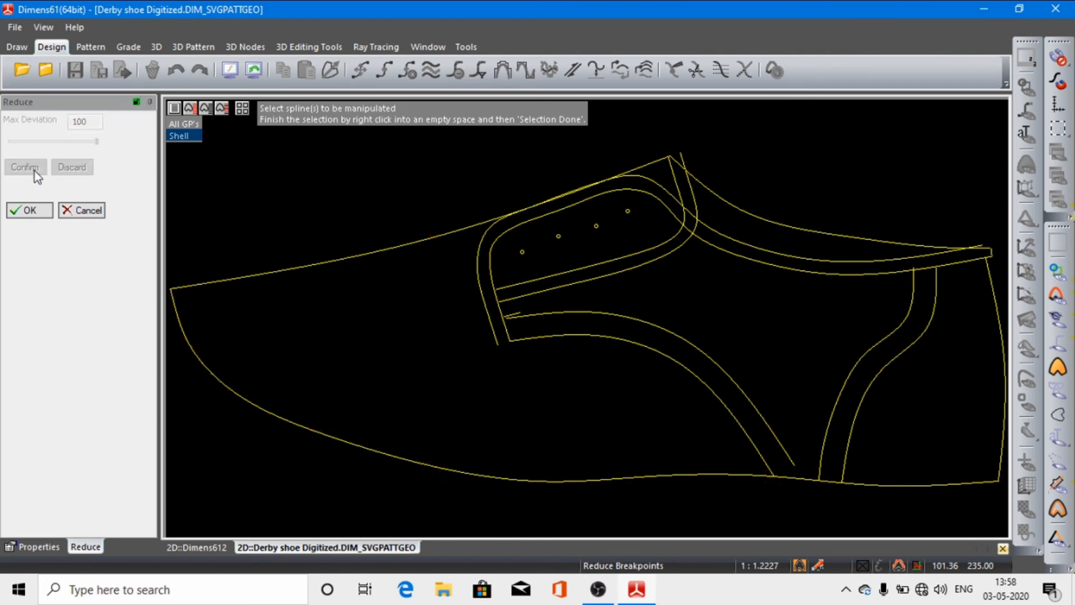
click(29, 212)
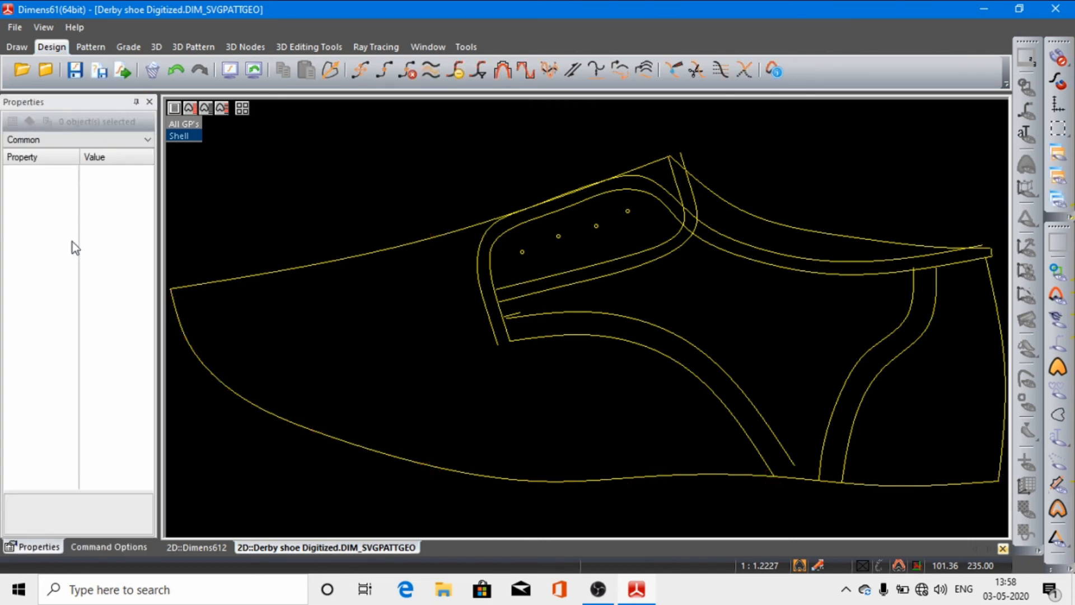
click(407, 457)
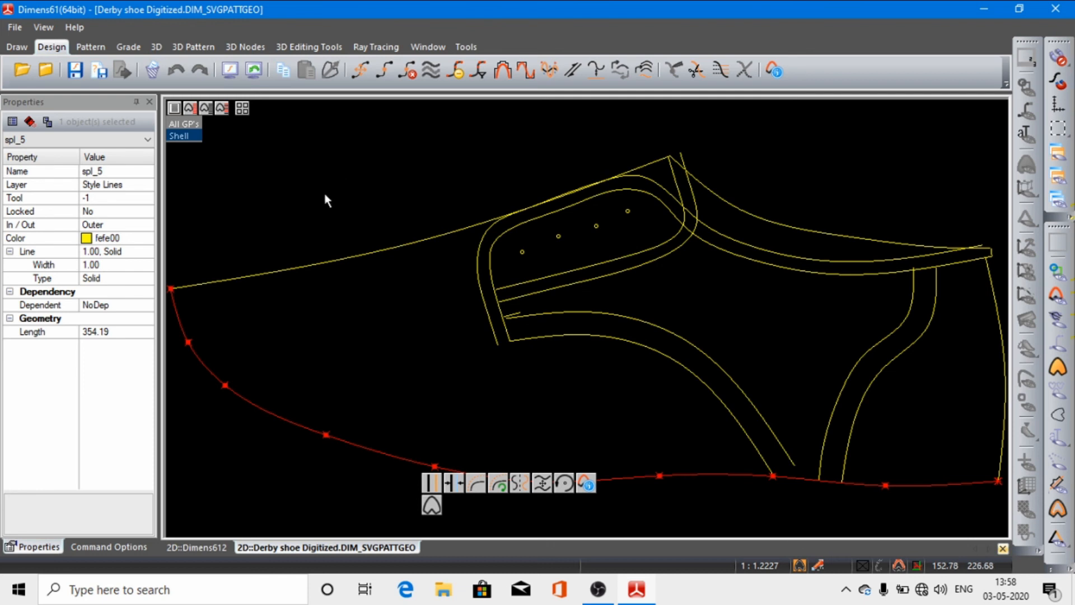
Step: Try moving four break points of the lower outline spline between the toe and the mid-section, and cancel the edit
click(225, 385)
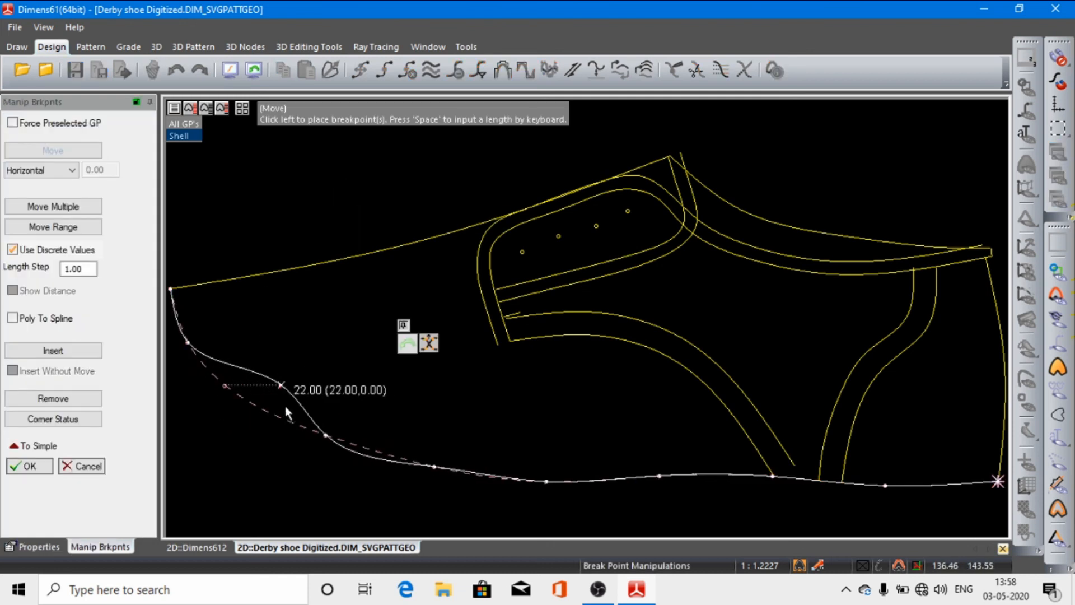
click(222, 416)
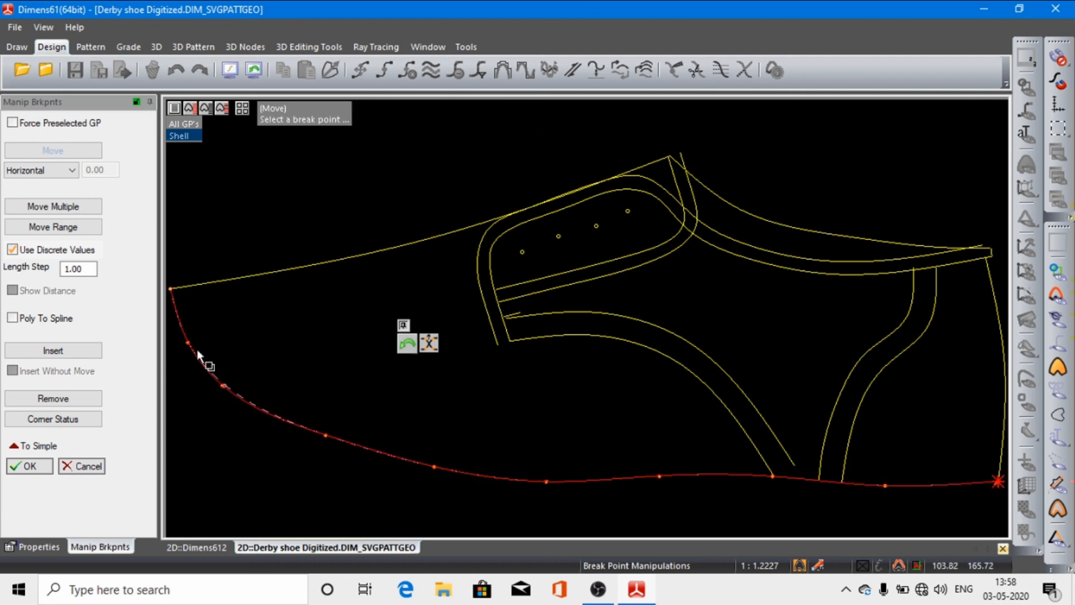
click(190, 345)
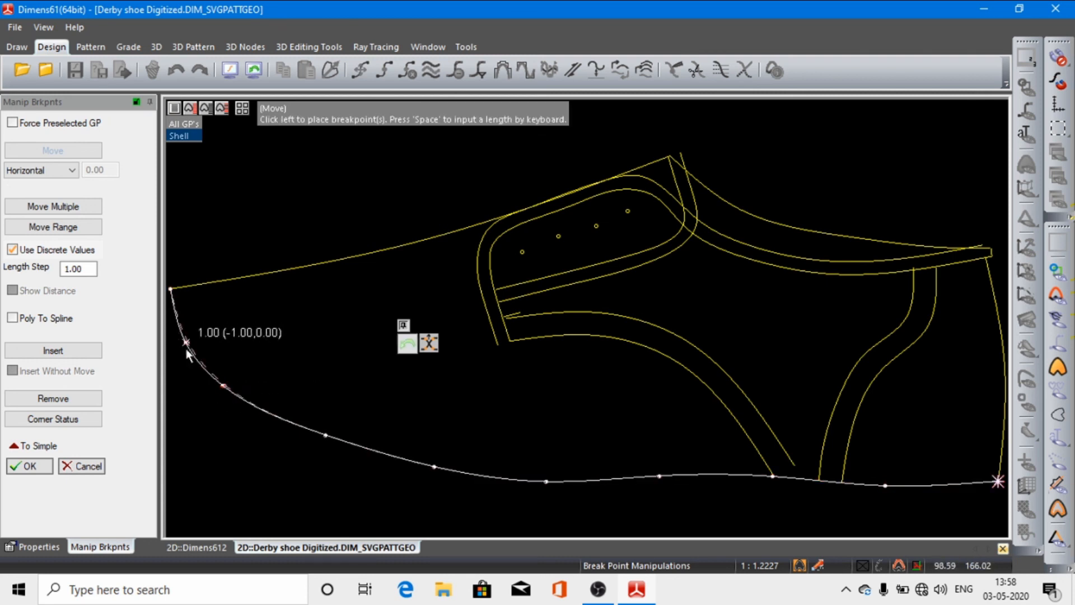
click(185, 348)
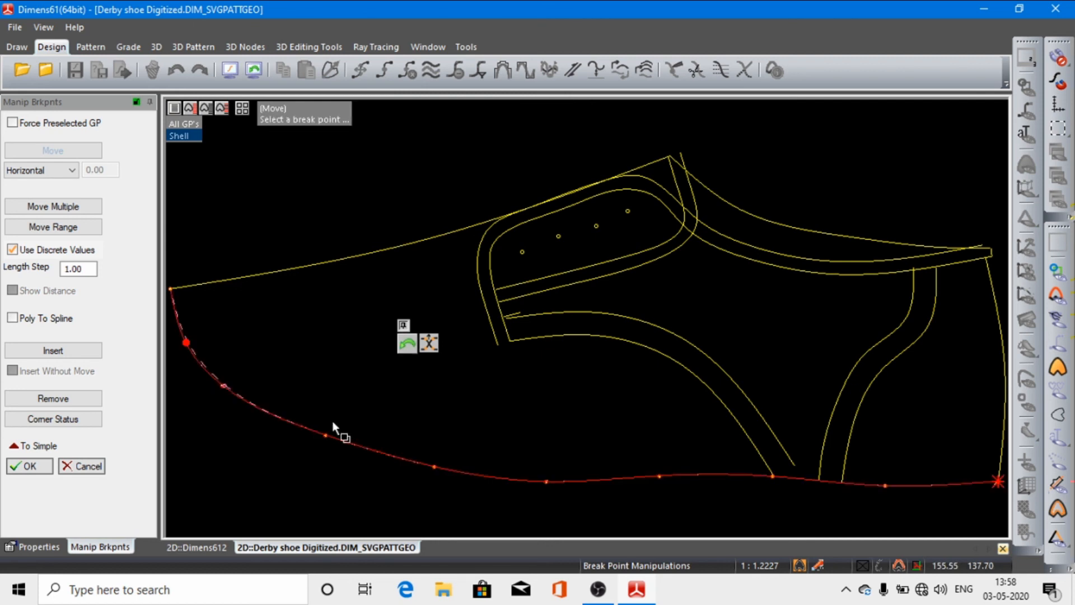
click(436, 468)
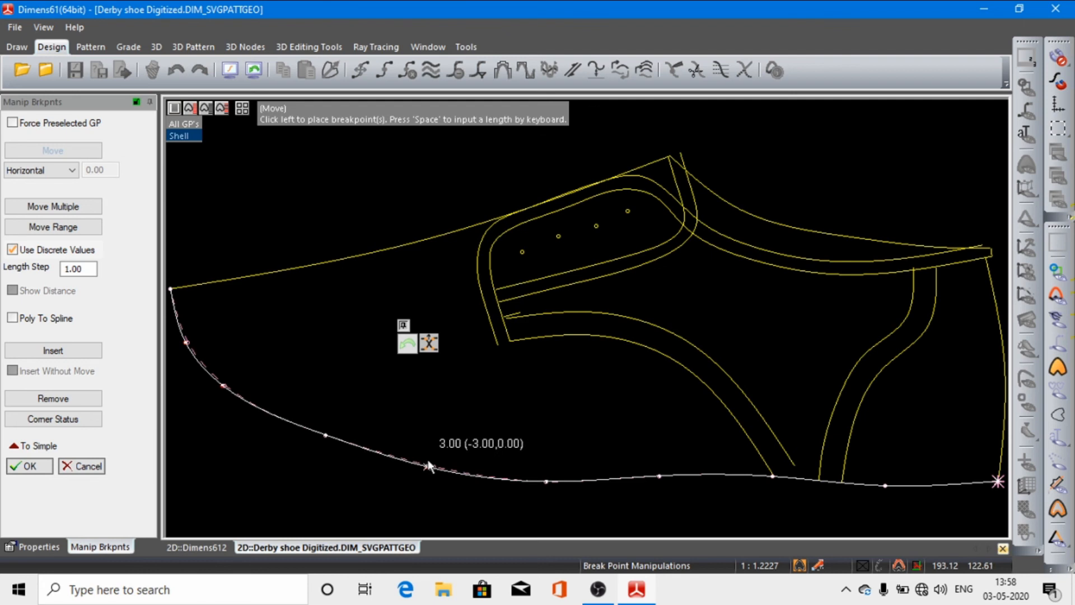
click(429, 466)
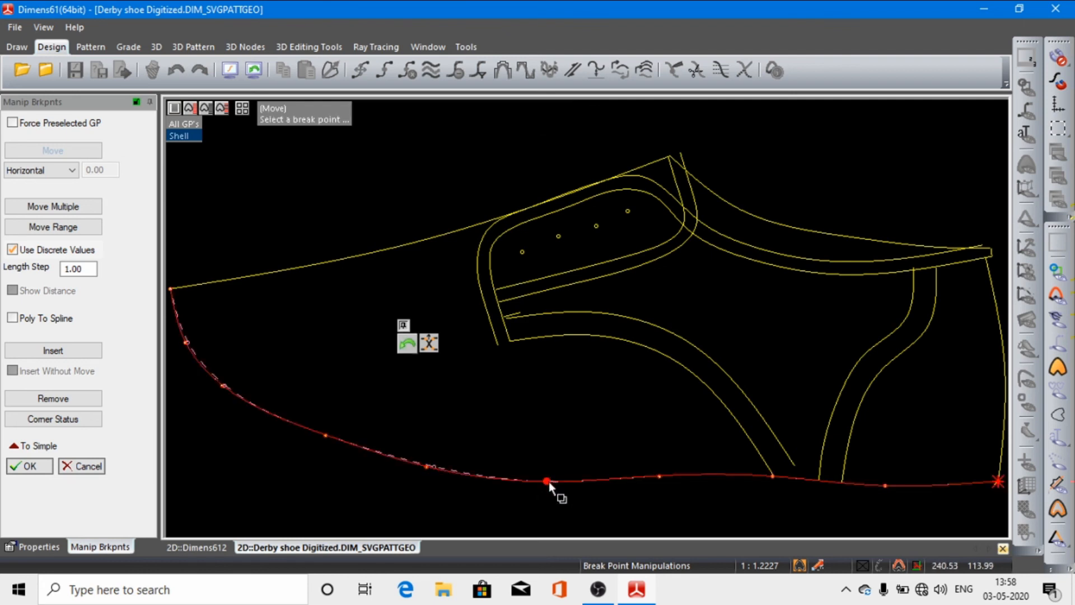
click(548, 480)
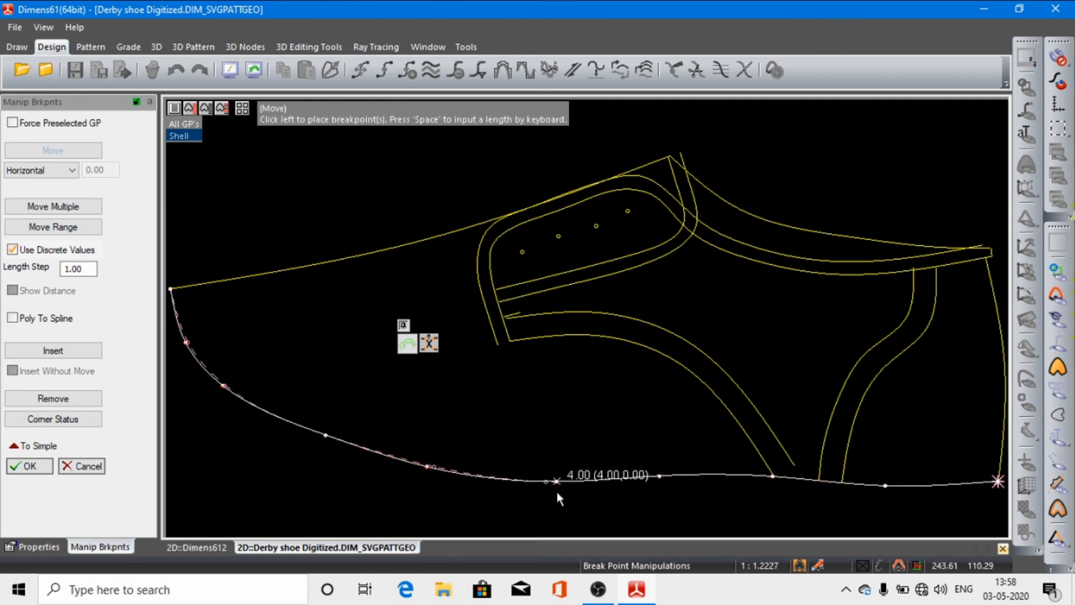
click(559, 484)
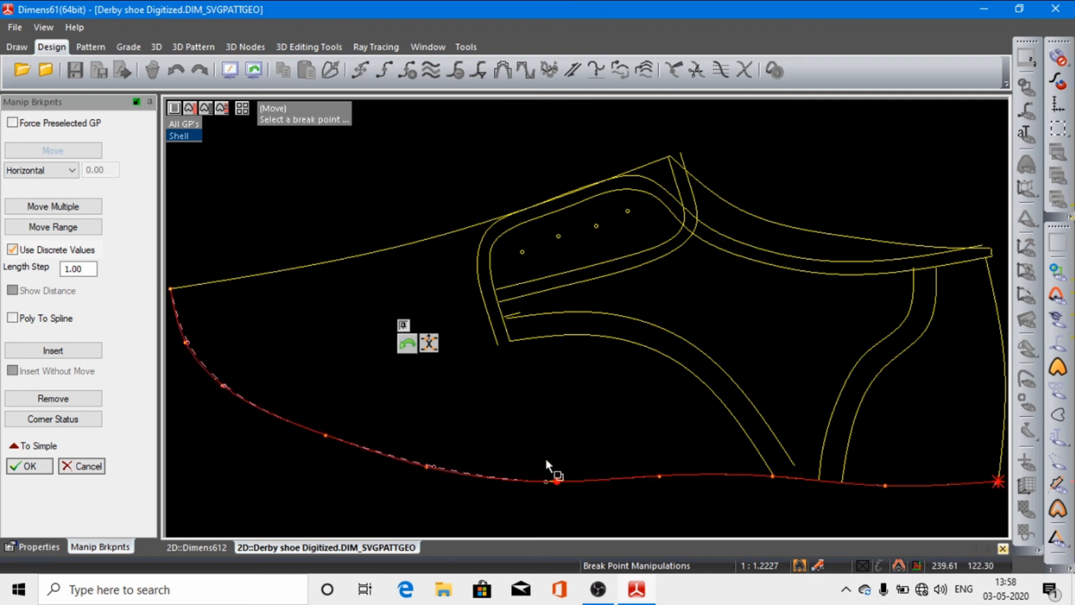
click(90, 466)
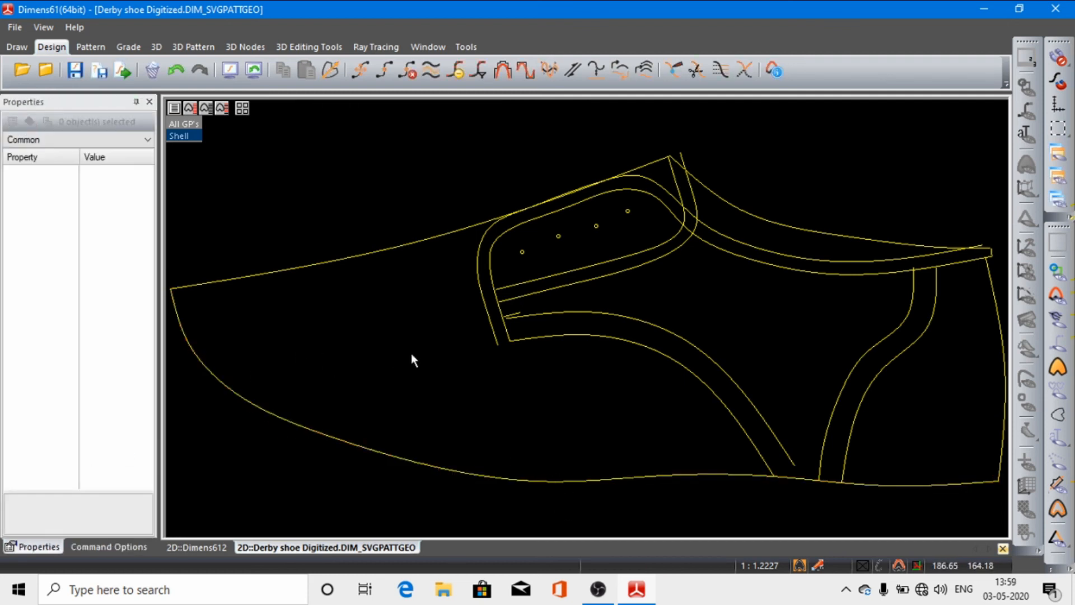
Step: Filter the lower of the two parallel curved splines below the facing, and compare its break points with the upper one
click(479, 70)
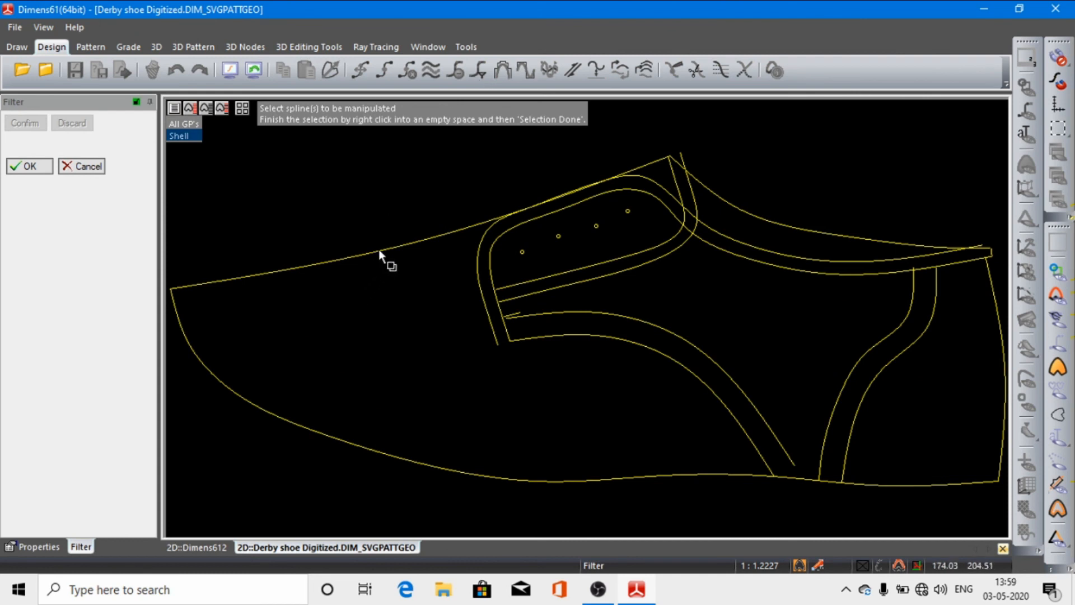
click(553, 336)
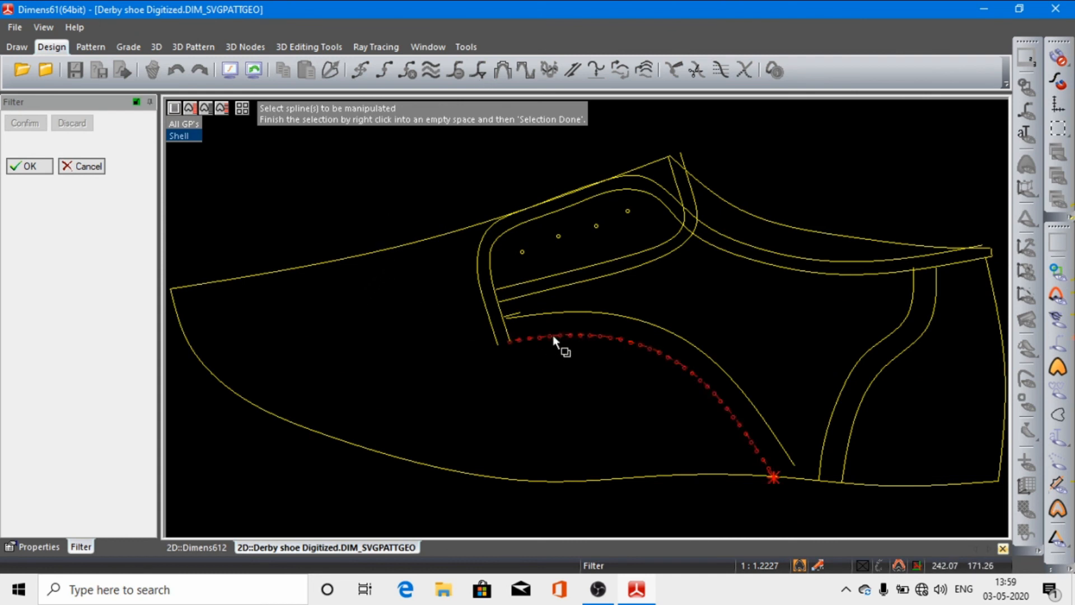
right_click(506, 405)
click(563, 235)
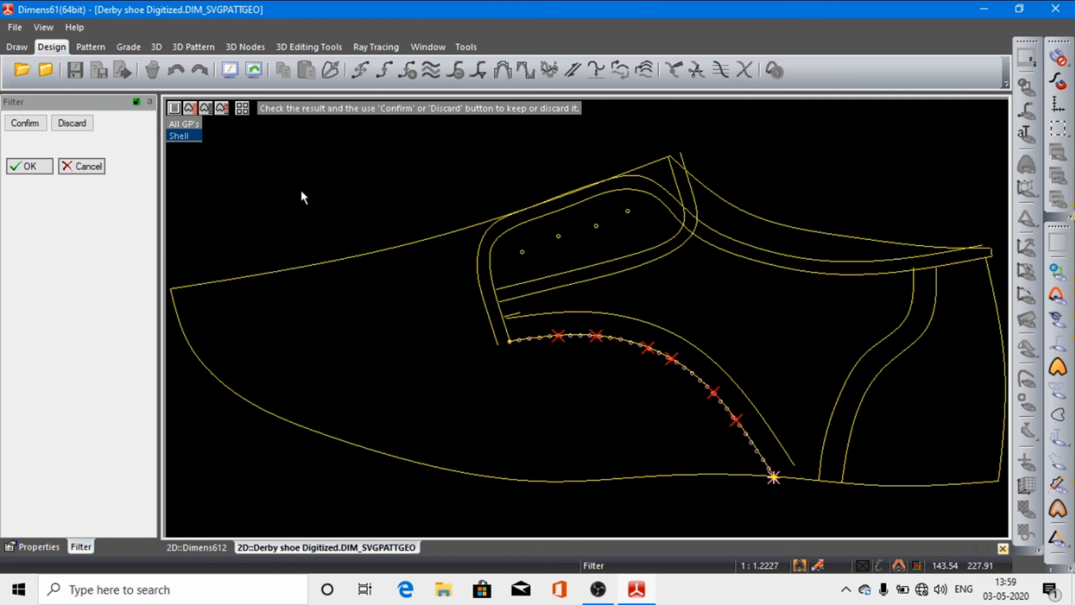
click(41, 127)
click(39, 167)
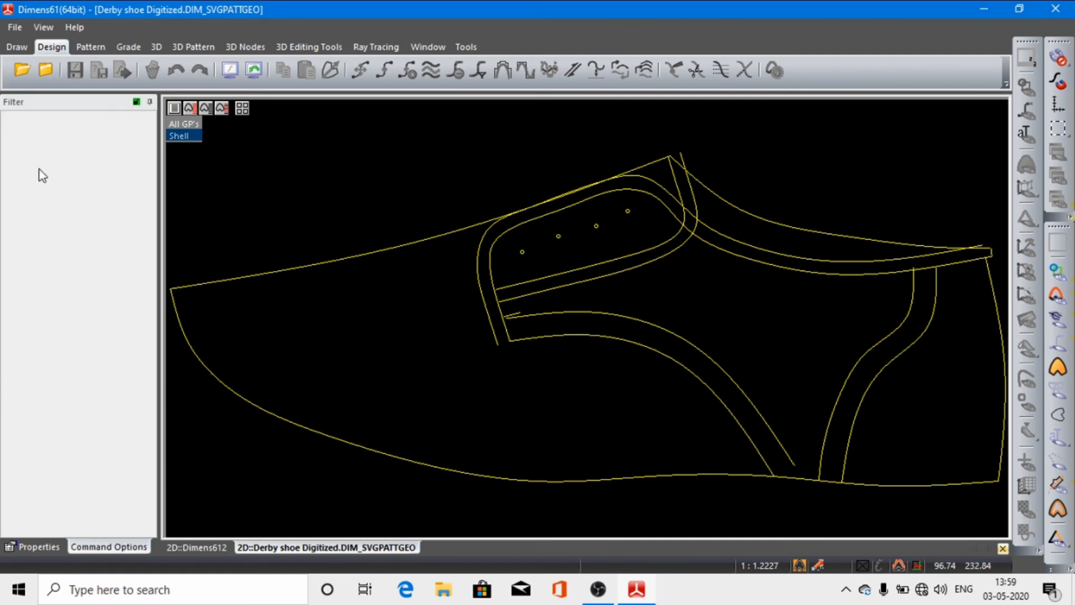
click(634, 343)
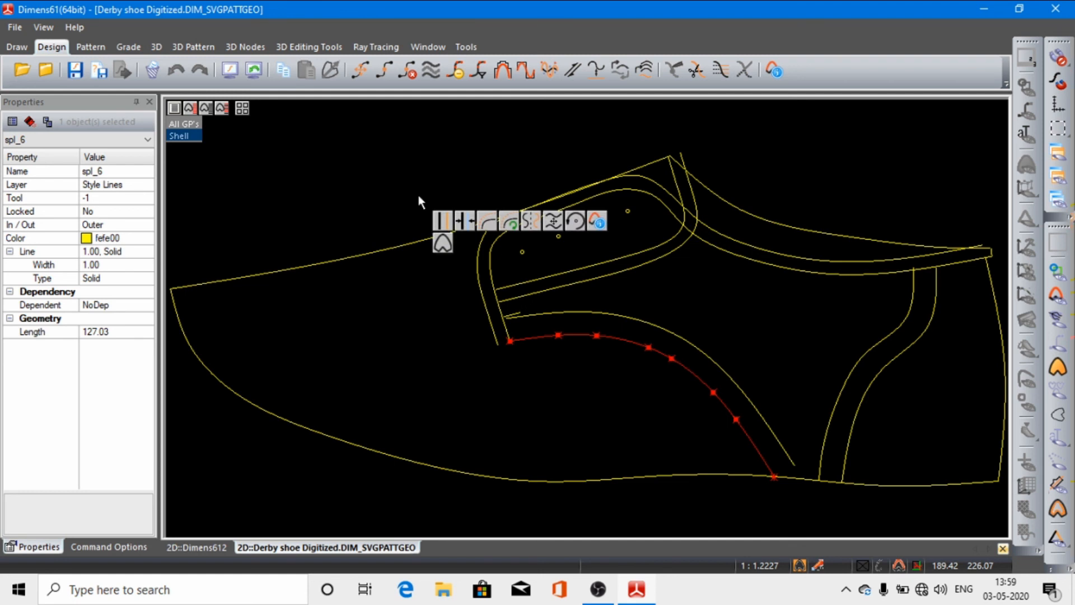
click(656, 334)
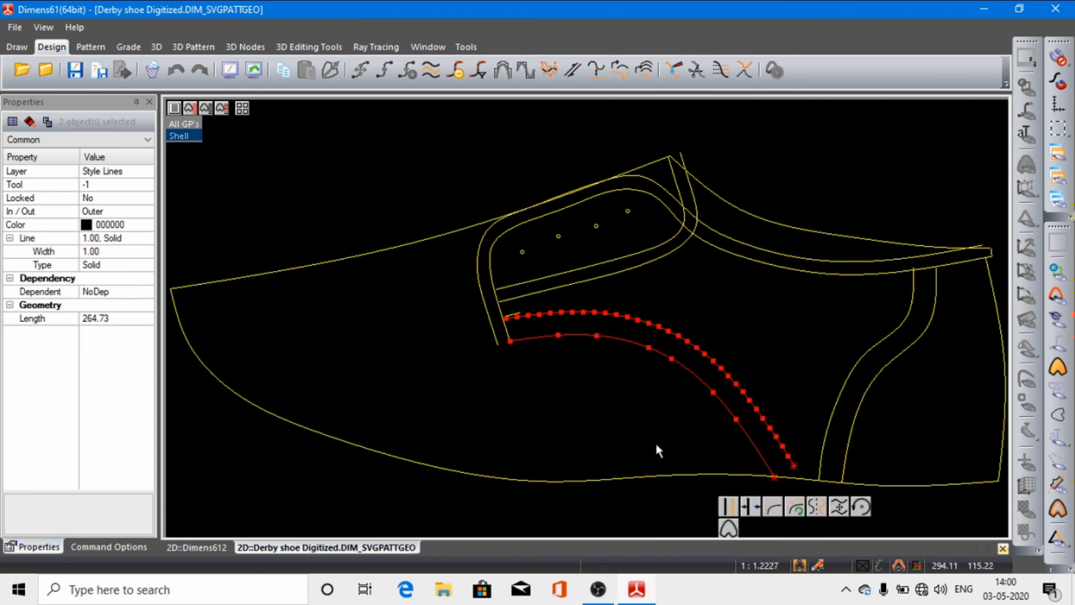
click(656, 523)
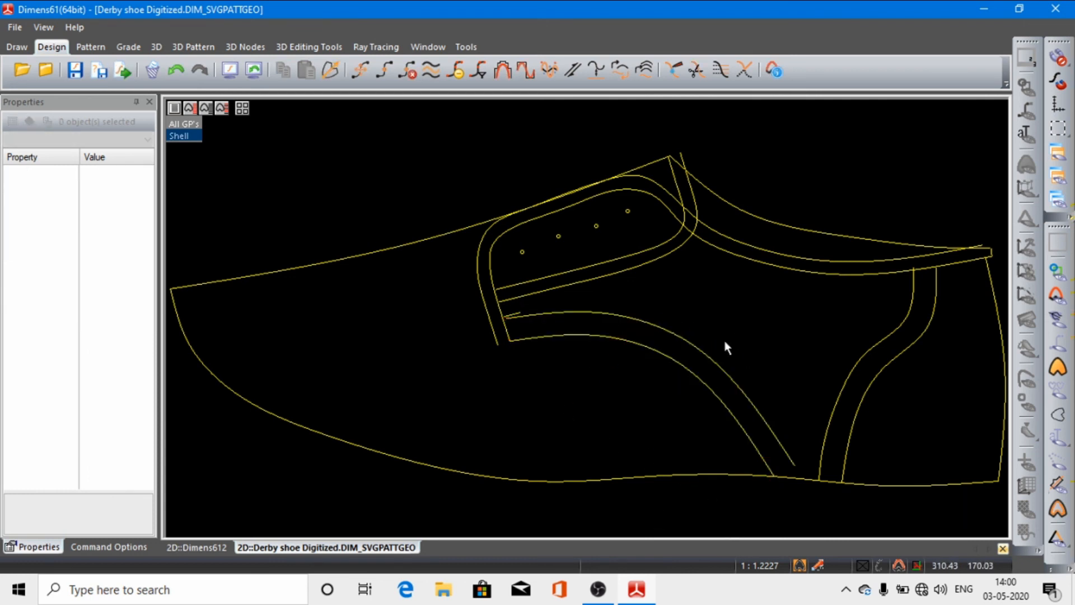
Step: Filter the upper of the two parallel curved splines below the facing, and select it to check its break points
click(701, 351)
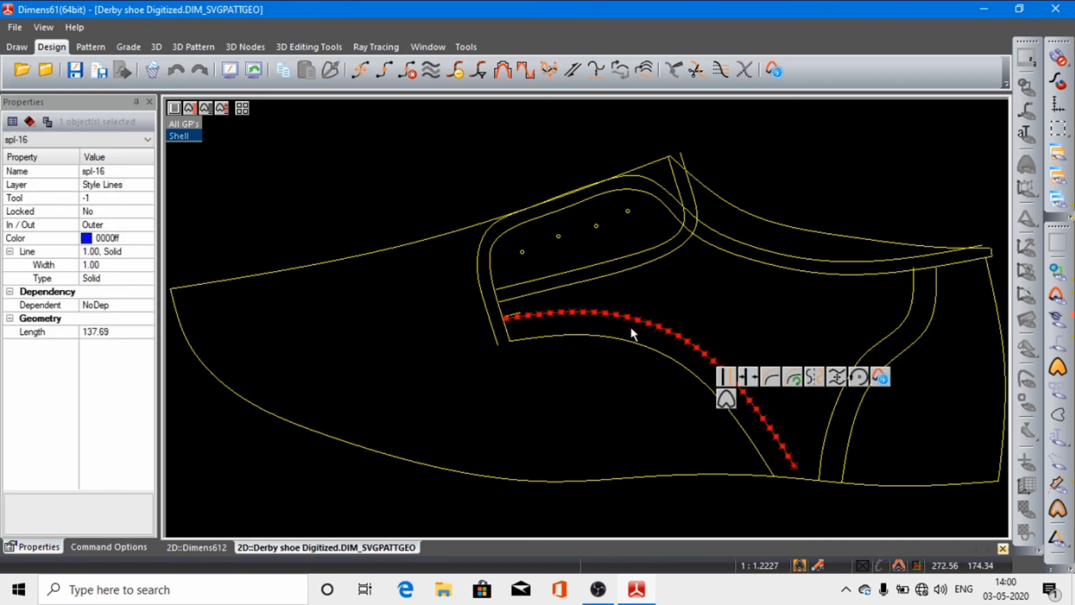
click(477, 70)
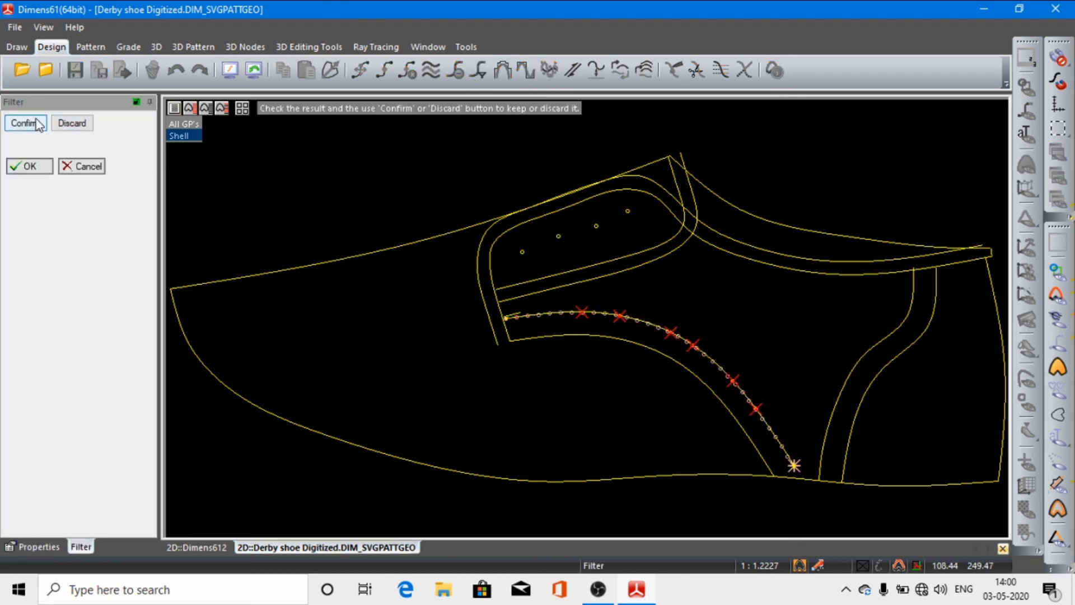
click(26, 123)
click(31, 167)
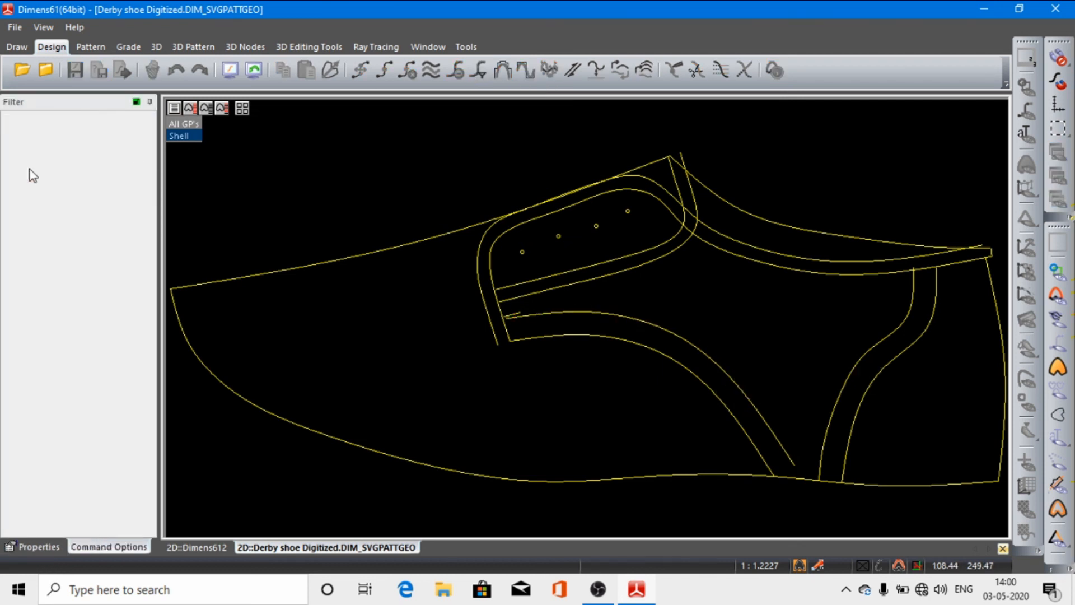
click(725, 371)
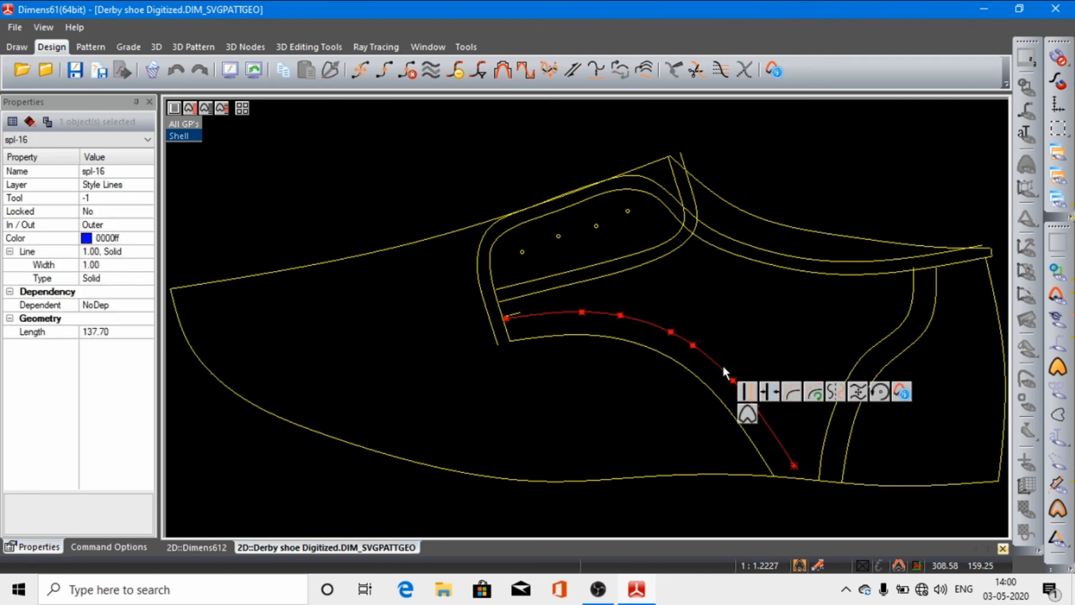
Step: Filter the inner facing and topline spline together with the selected curved spline, and compare its break points with the outer parallel spline
click(763, 264)
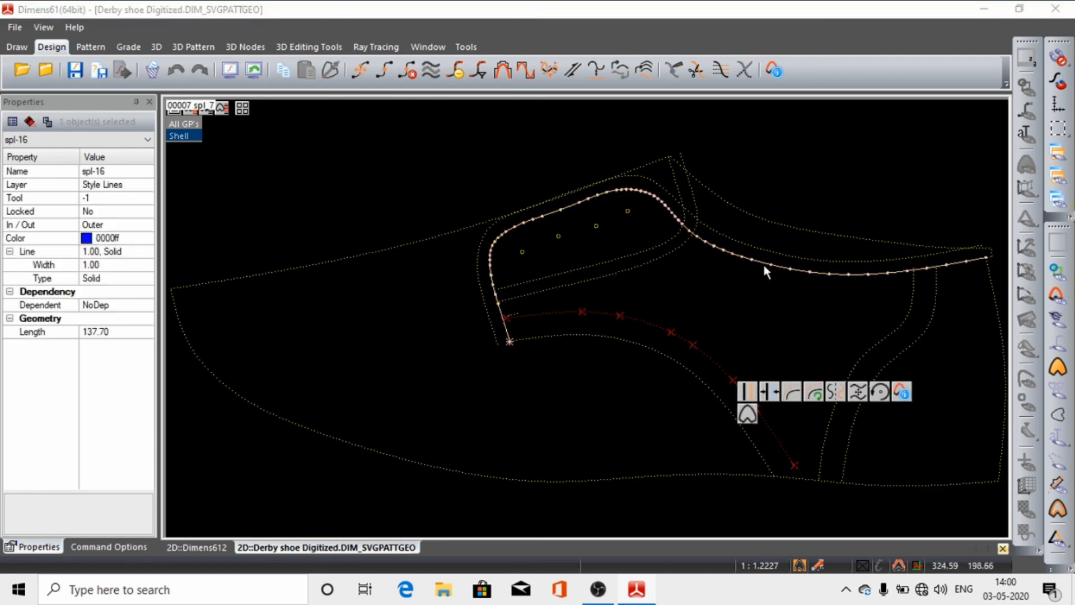
click(798, 149)
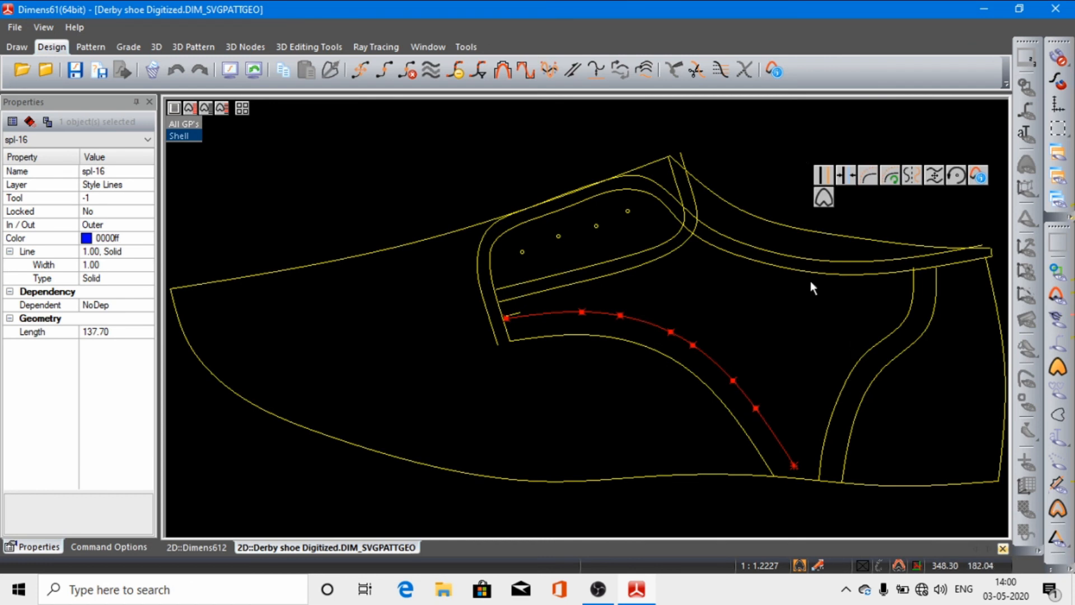
click(795, 265)
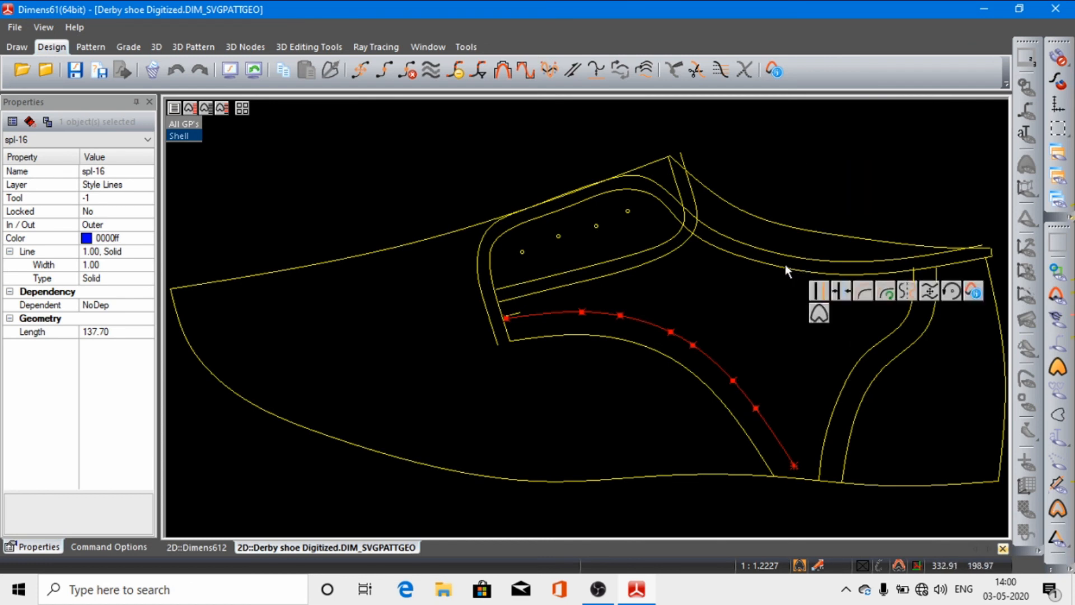
click(786, 267)
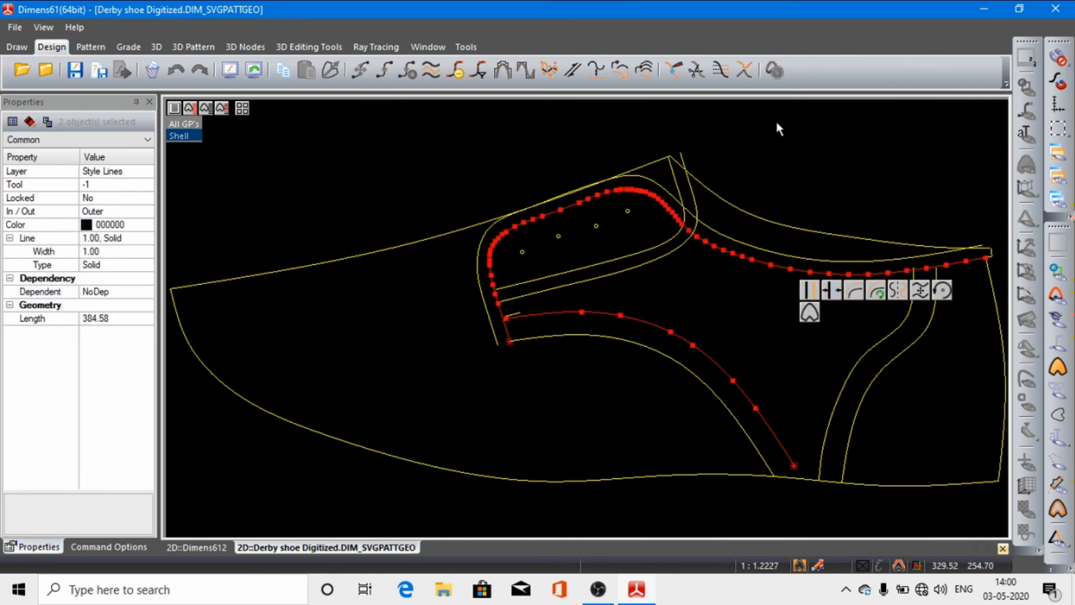
click(477, 74)
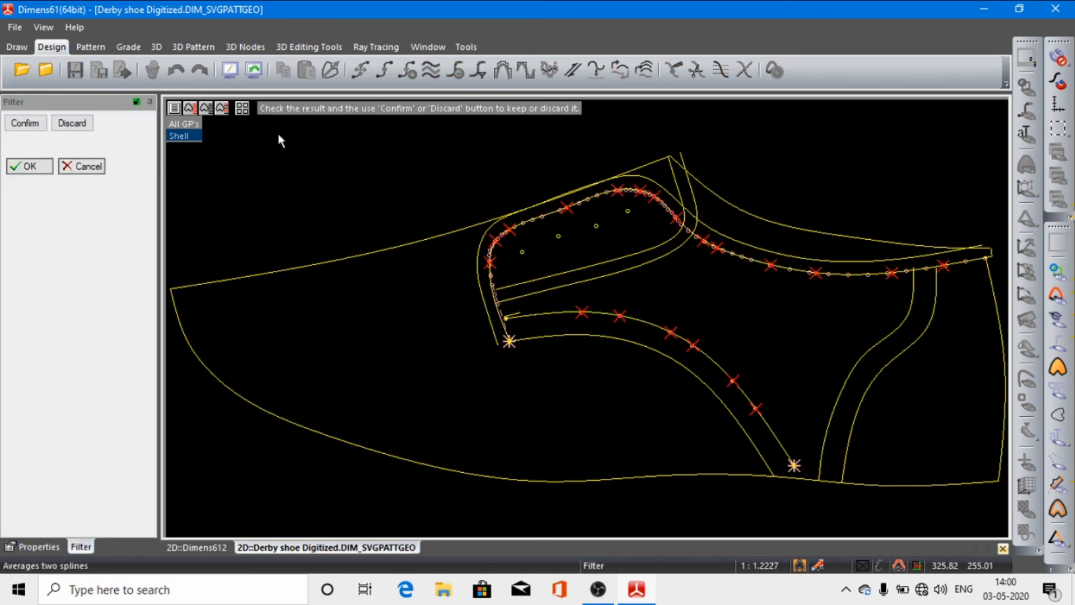
click(25, 122)
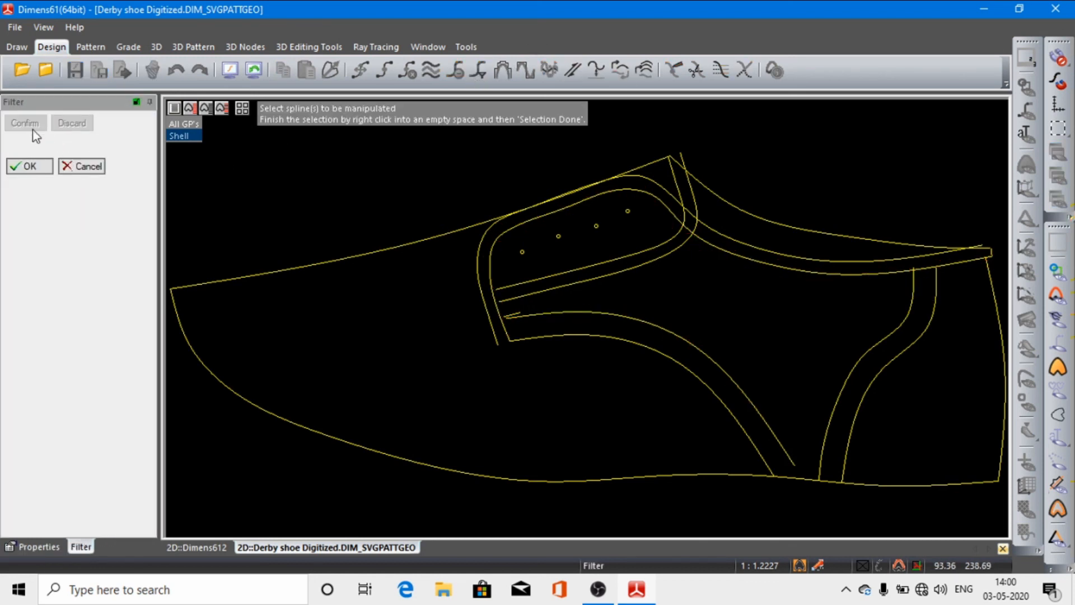
click(29, 166)
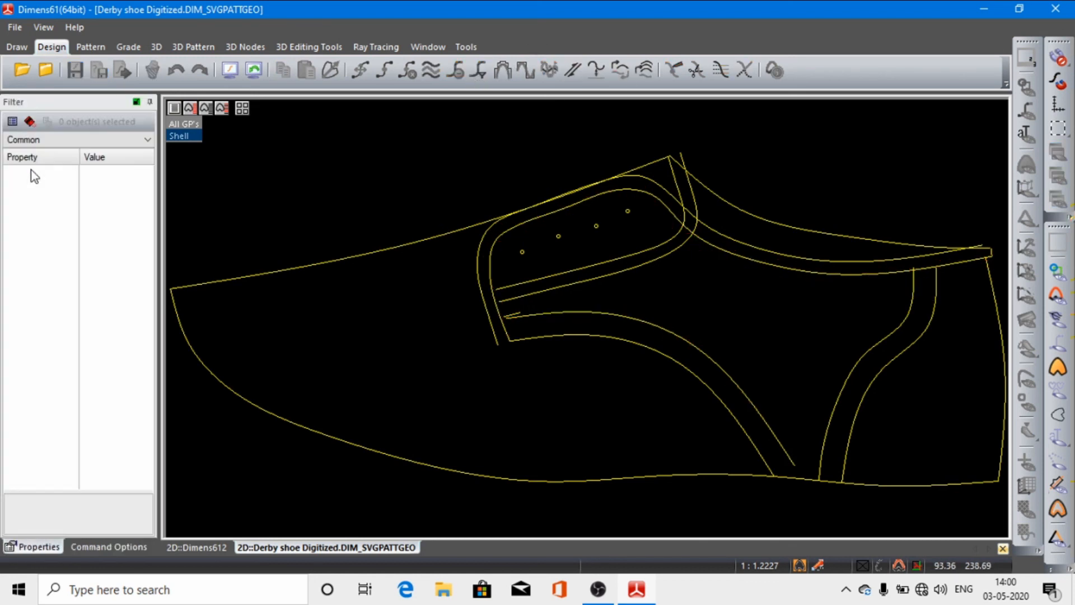
click(747, 241)
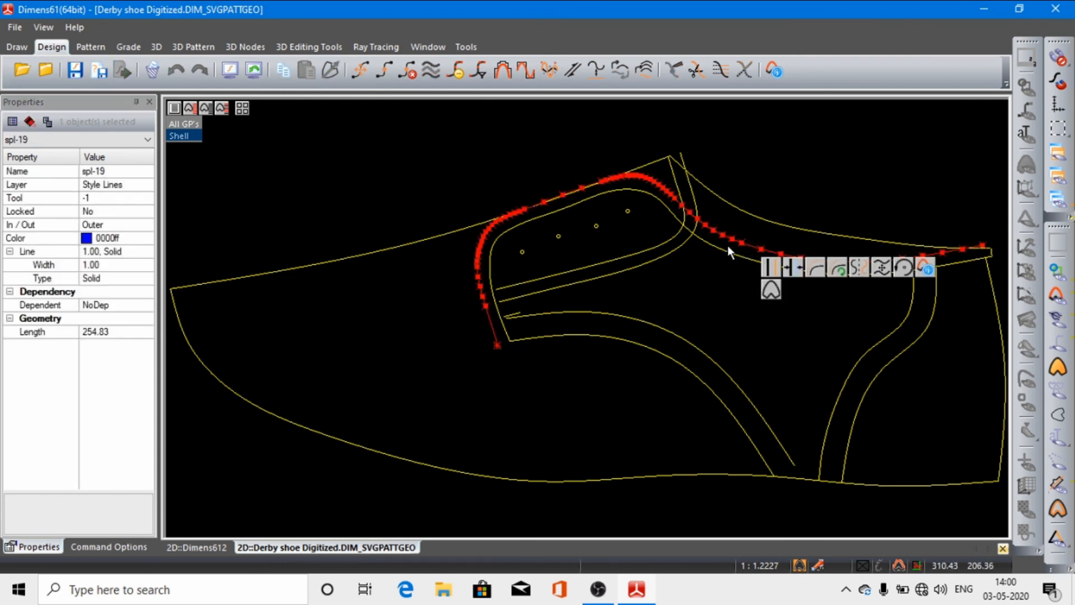
shift+click(724, 251)
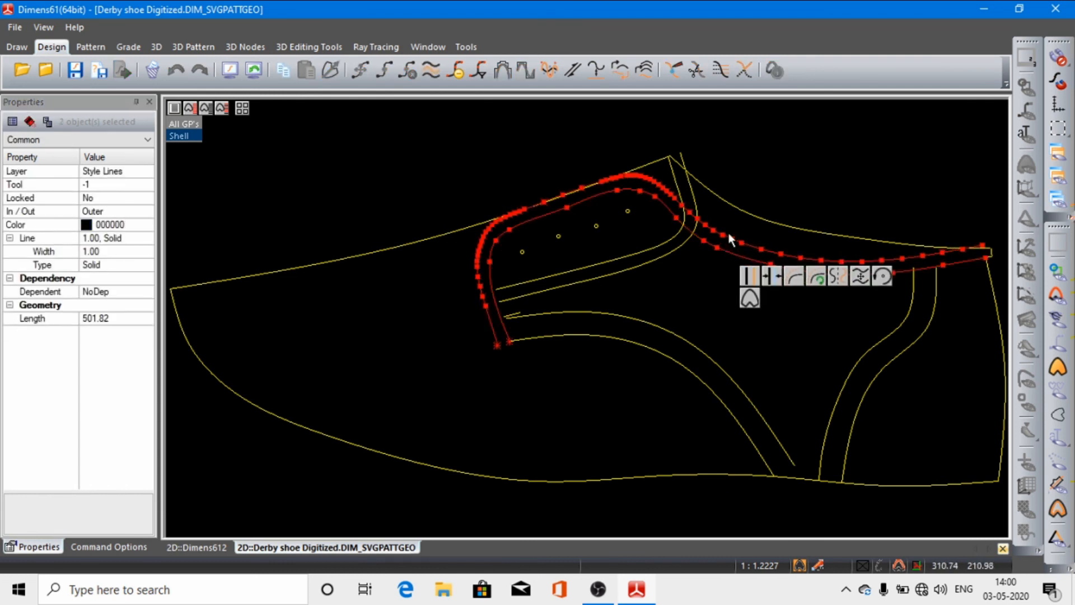
click(775, 189)
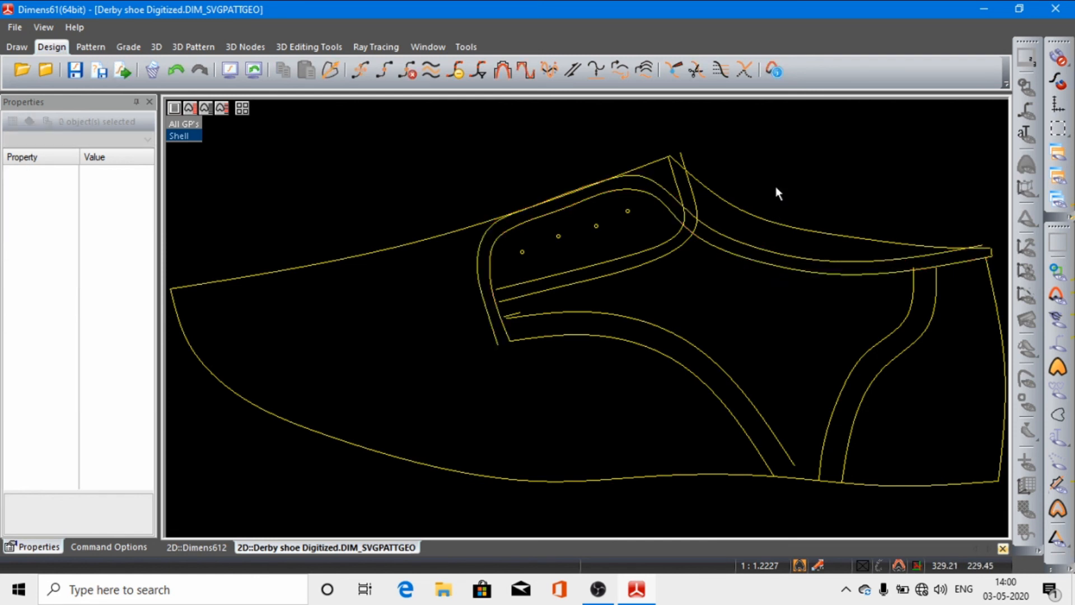
Step: Filter the outer facing and topline spline, and select it to check its break points
click(718, 232)
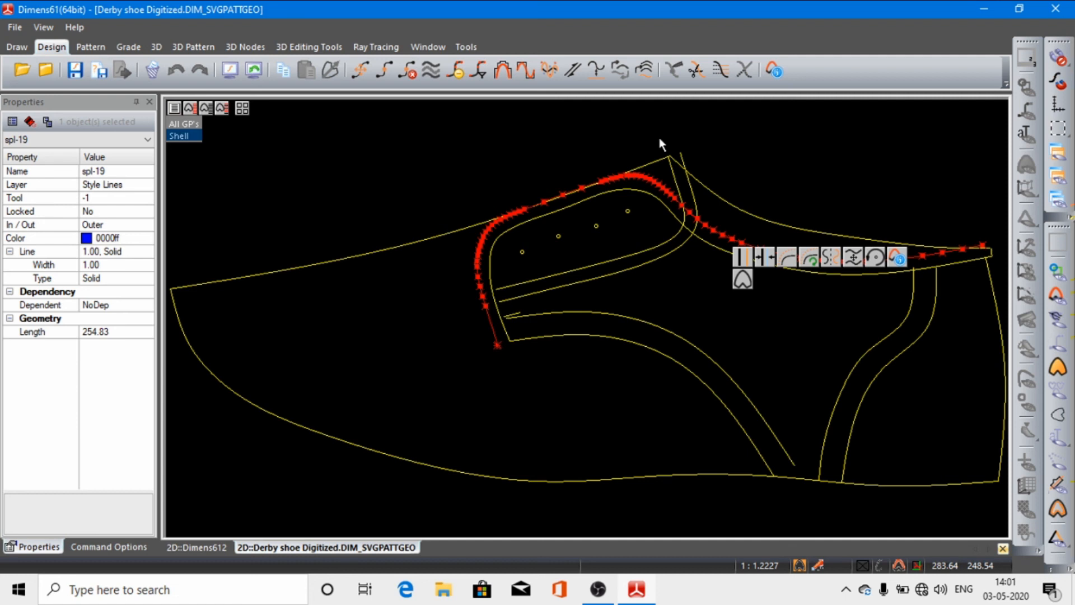
click(479, 71)
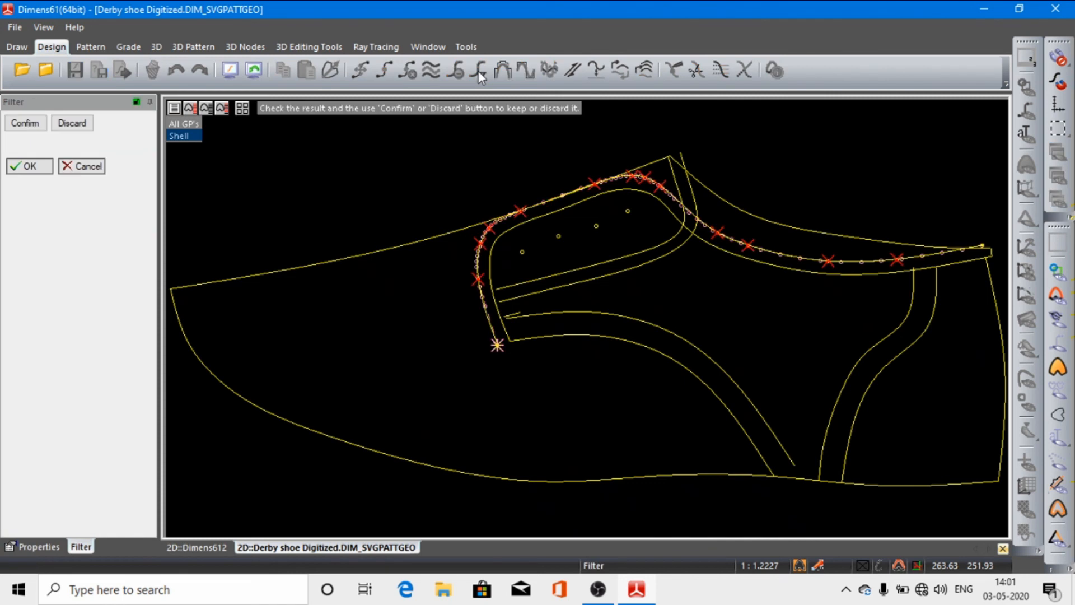
click(28, 124)
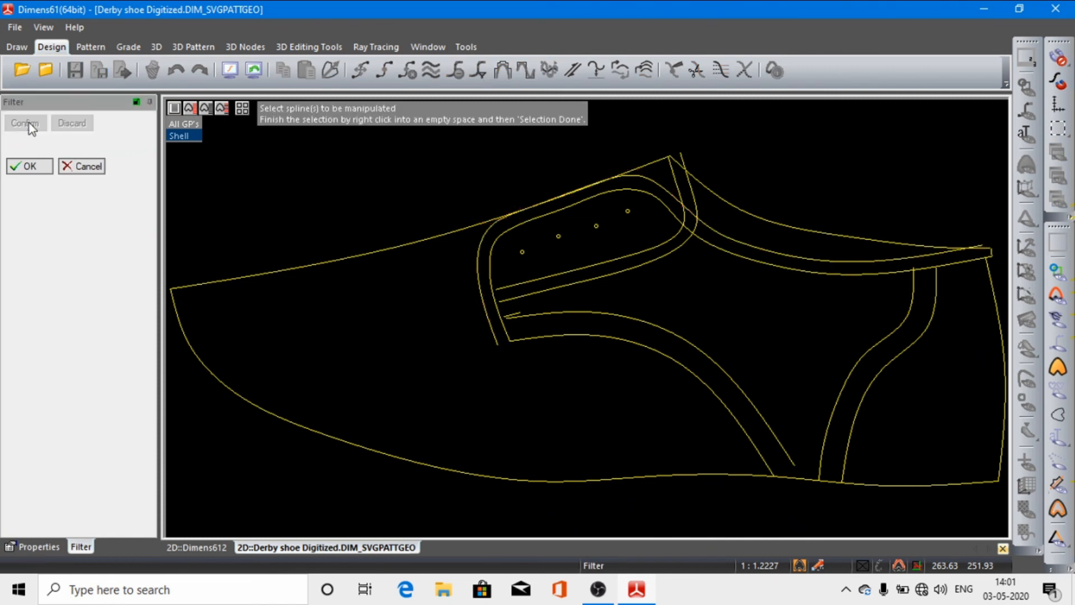
click(33, 165)
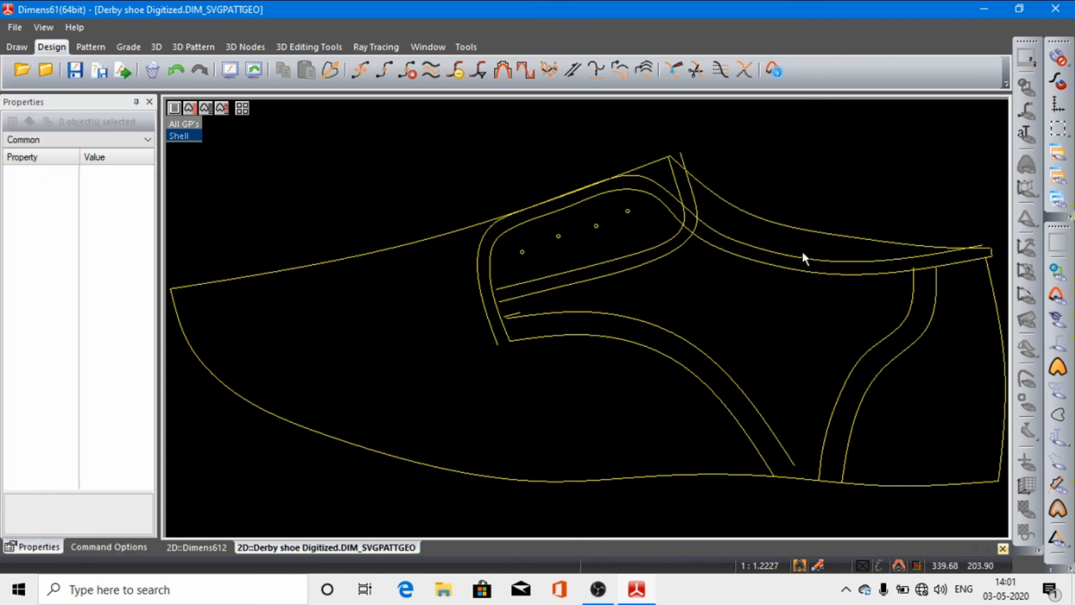
click(798, 261)
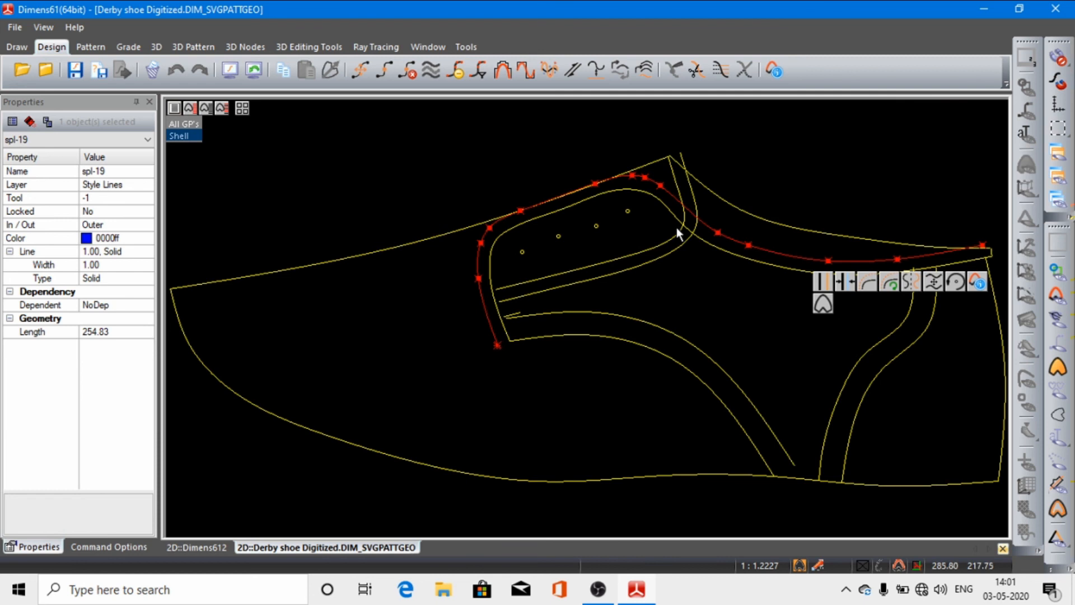
Step: Filter the outer facing and topline spline together with the front one of the two curved splines near the heel
shift+click(881, 347)
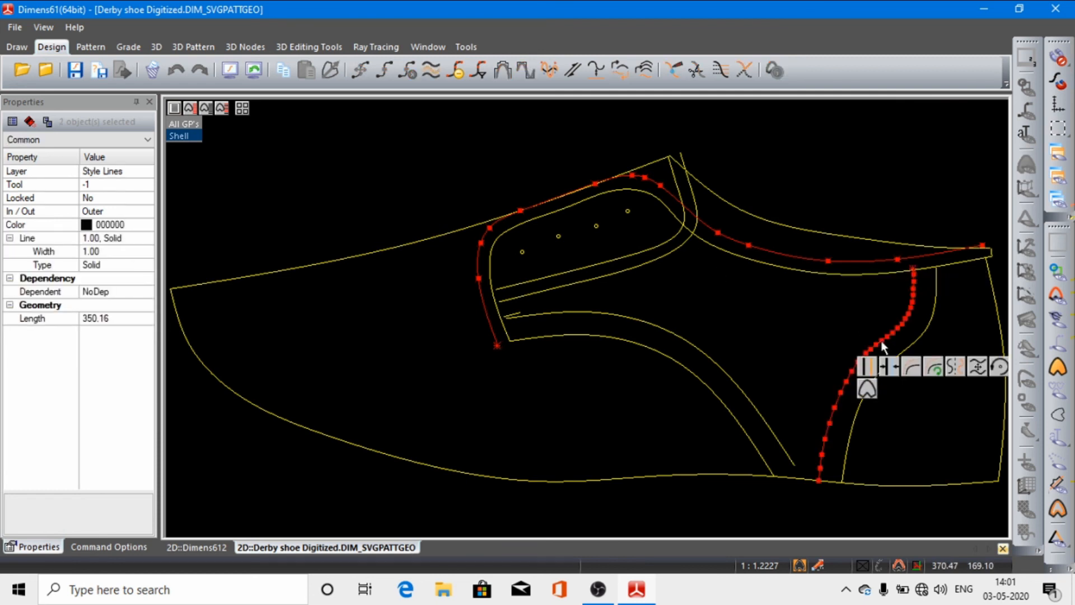
click(483, 74)
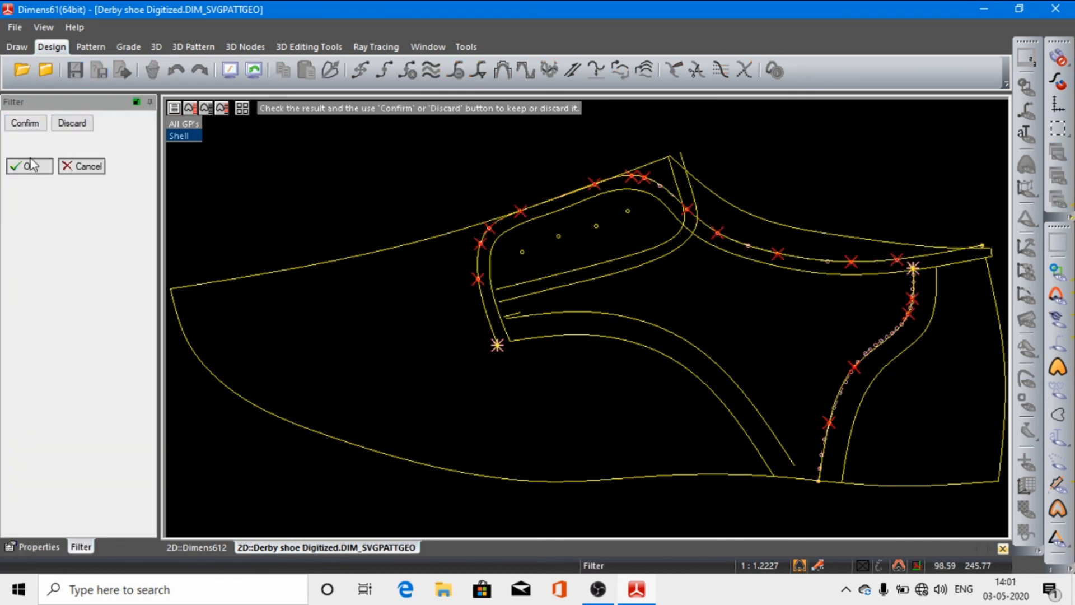
click(29, 124)
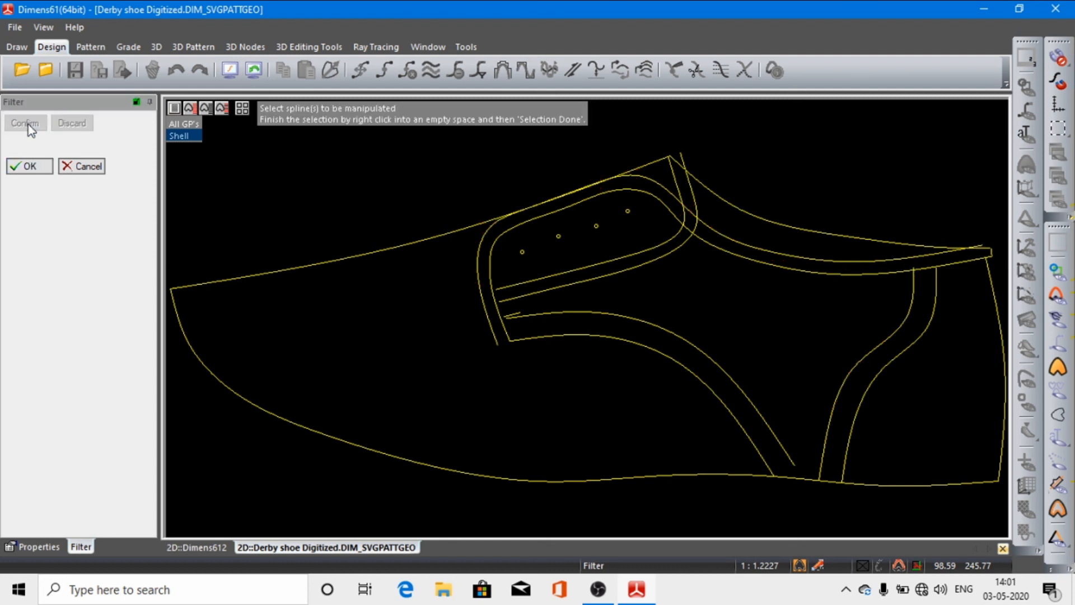
click(31, 167)
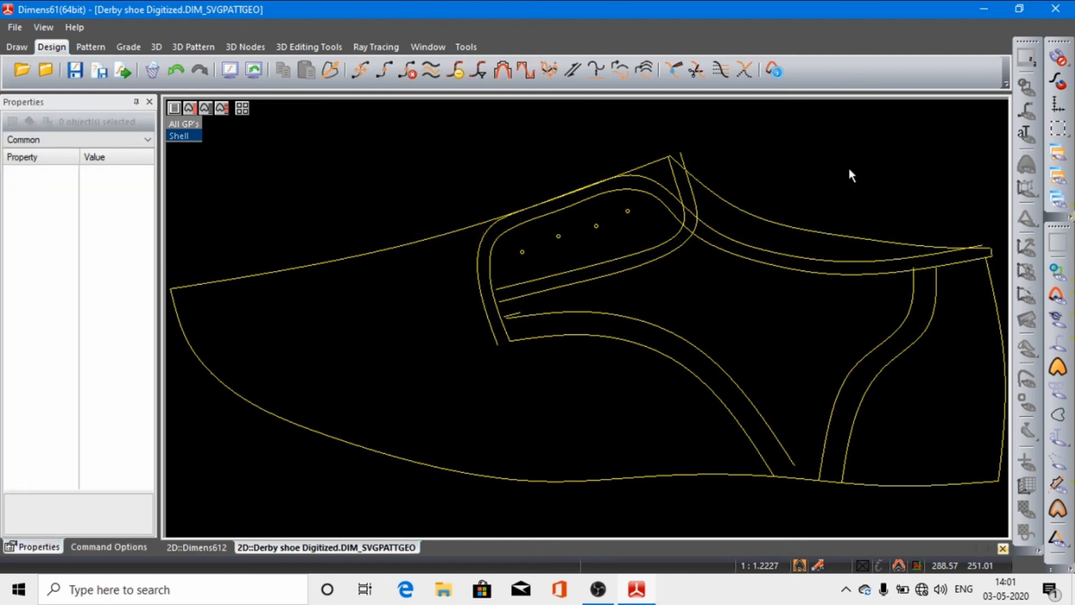
Step: Smooth the inner facing and topline spline using Smooth1 with a smooth level of 52
click(496, 72)
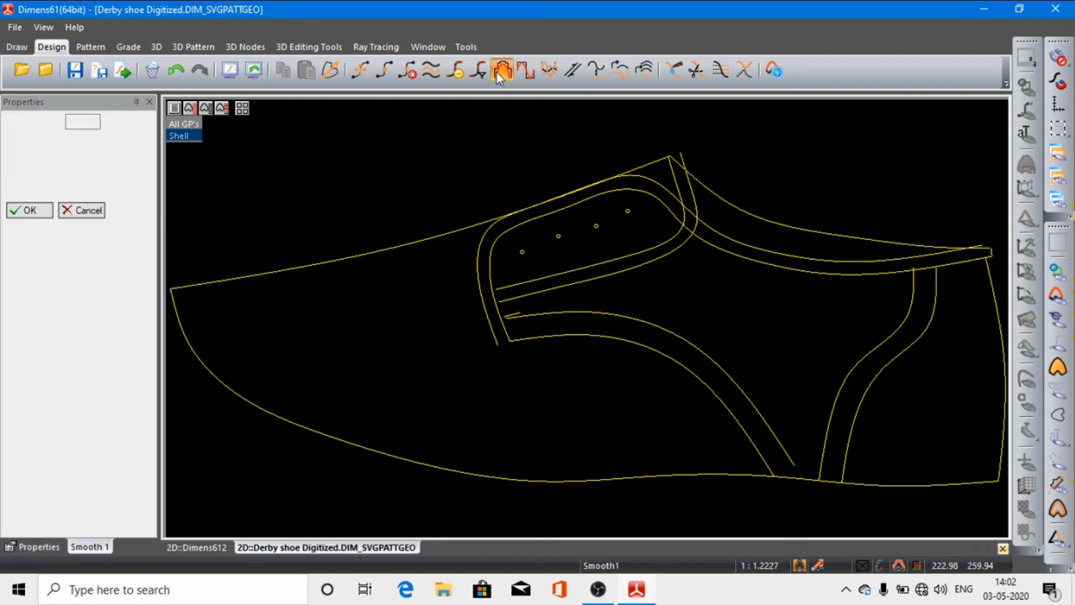
click(571, 208)
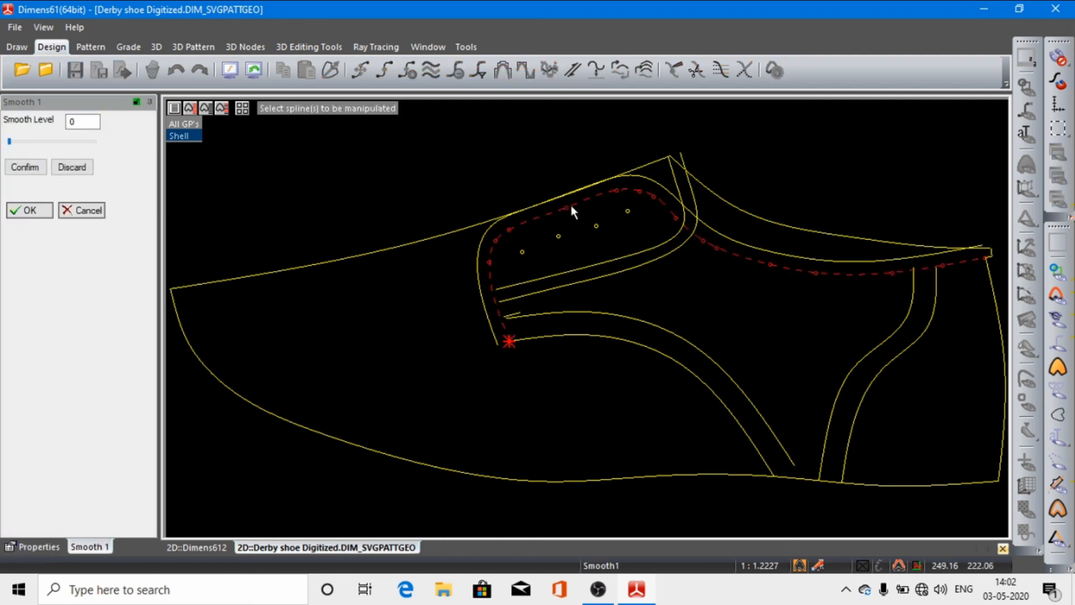
right_click(571, 207)
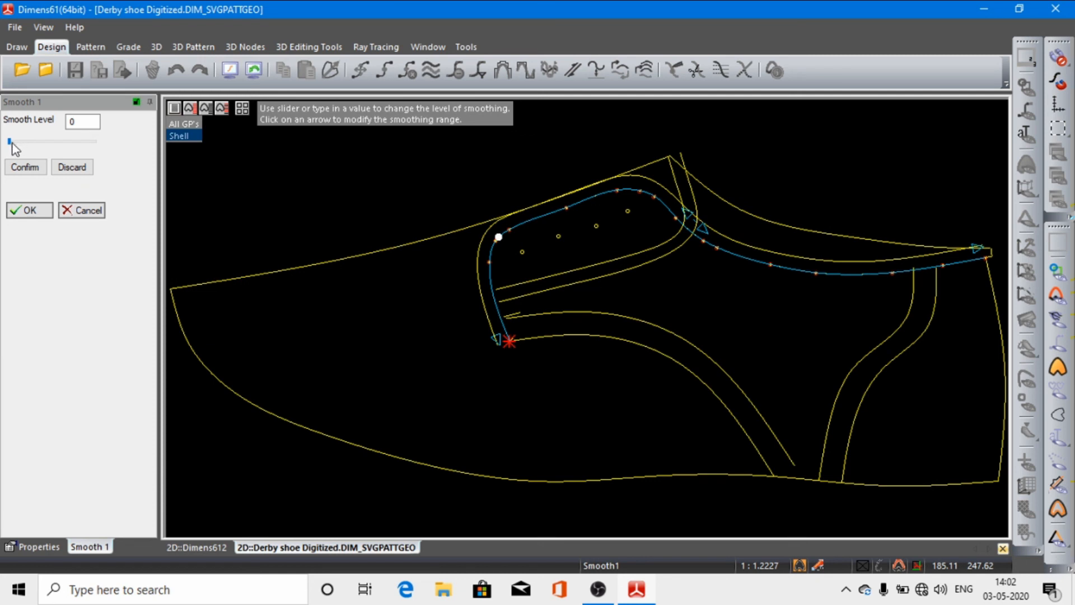
drag(11, 142, 57, 155)
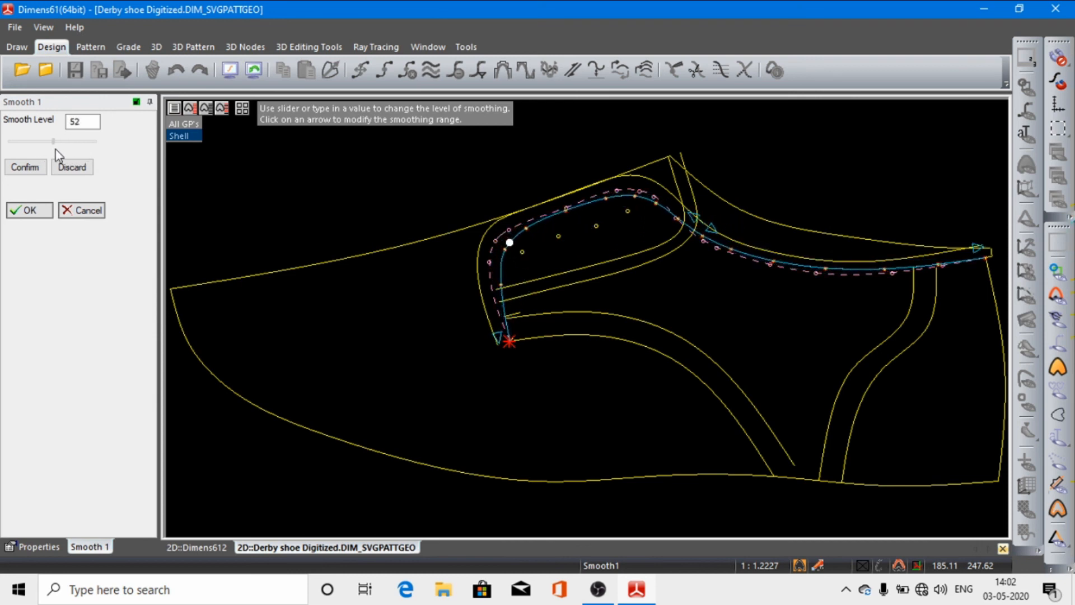
click(25, 167)
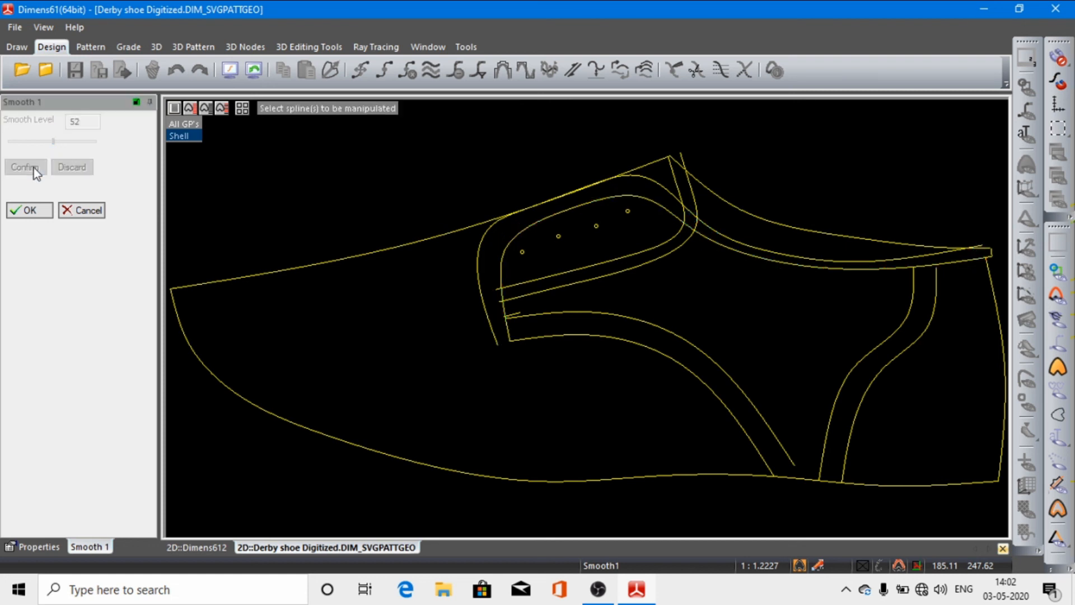
click(33, 210)
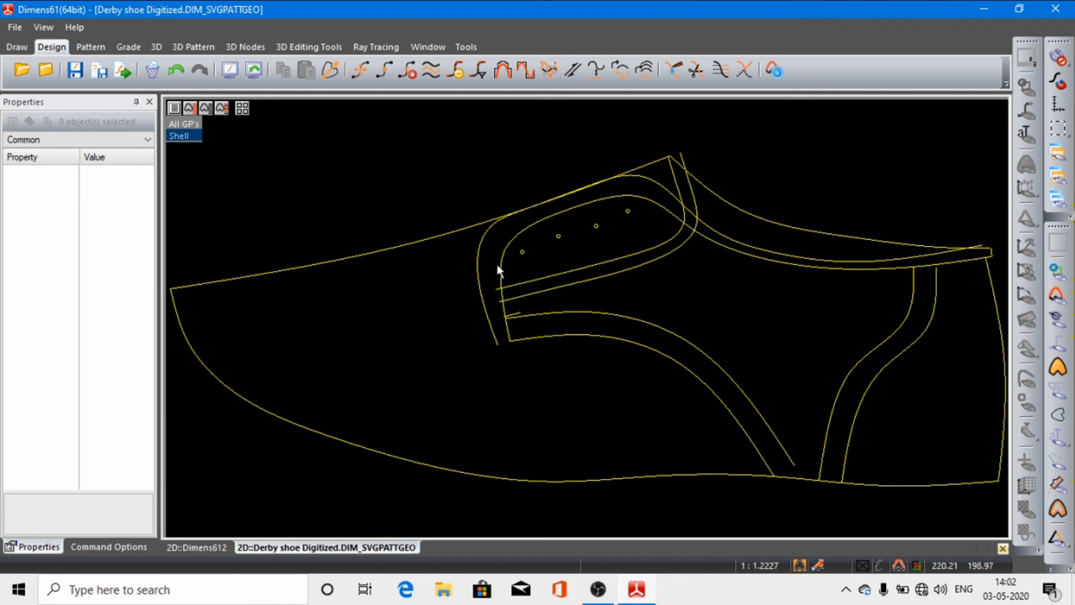
Step: Smooth the outer facing and topline spline using Smooth1 with a smooth level of 48
click(478, 248)
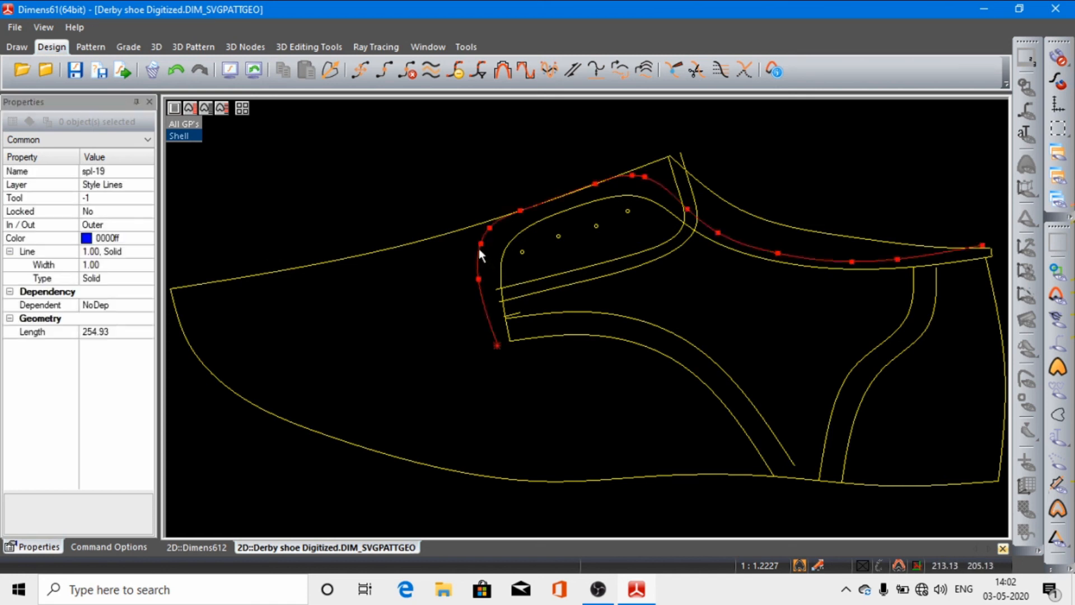
click(501, 72)
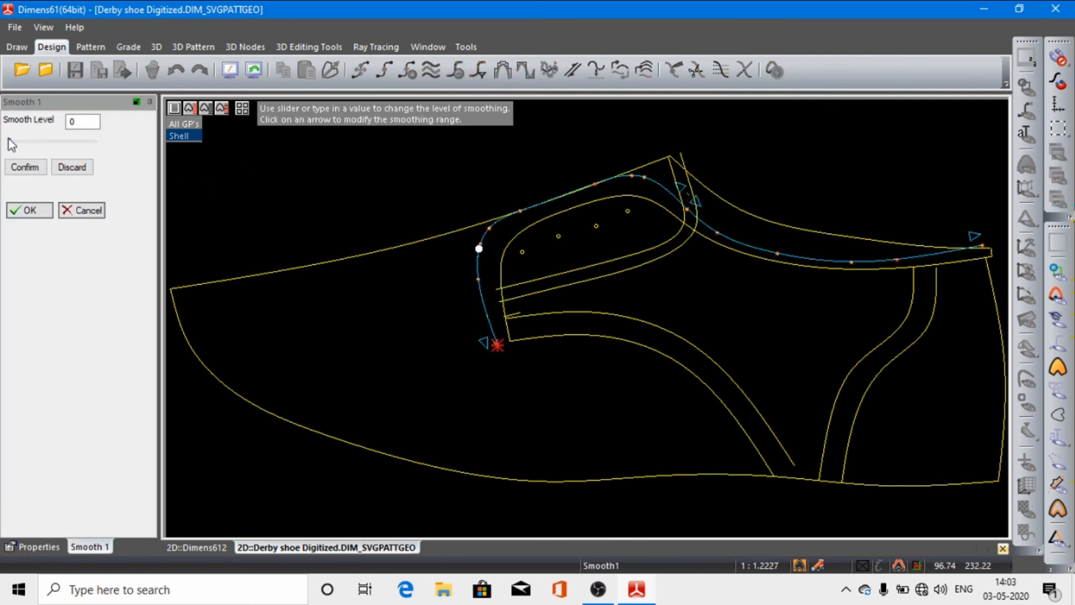
drag(9, 141, 49, 142)
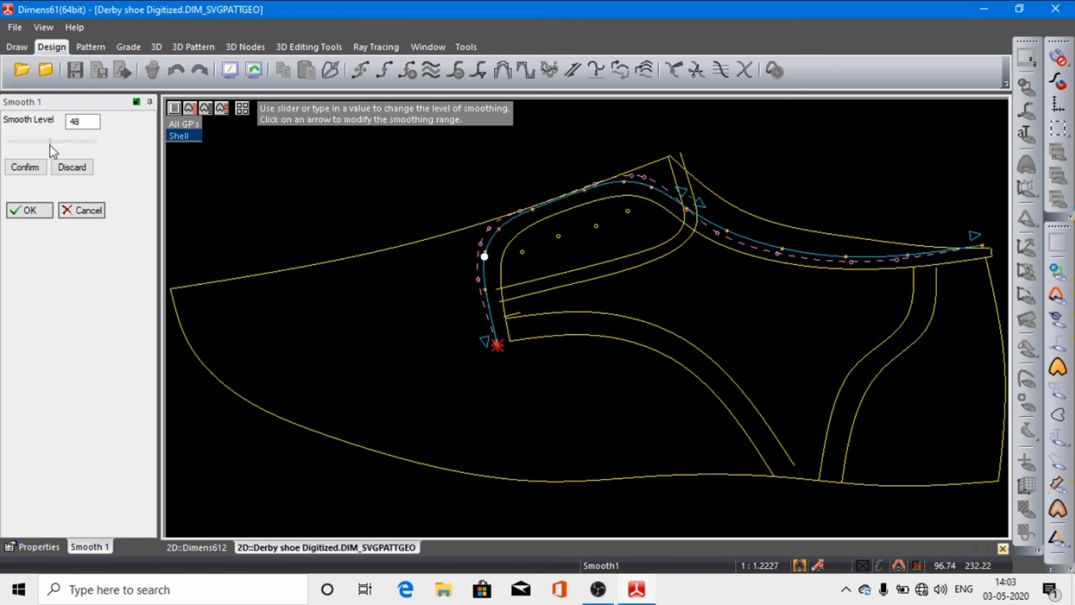
click(28, 172)
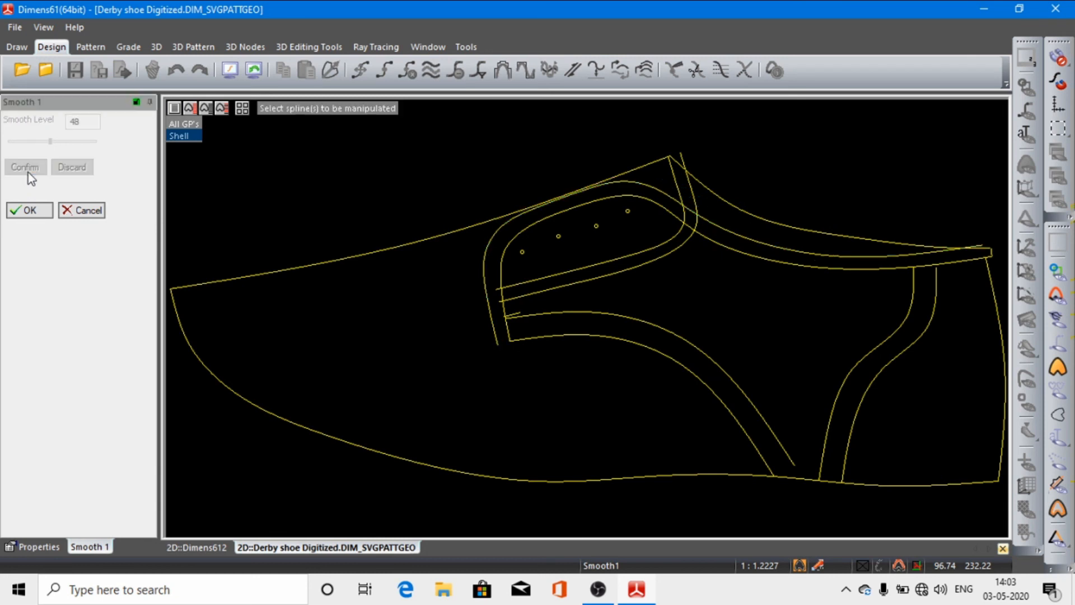
click(31, 211)
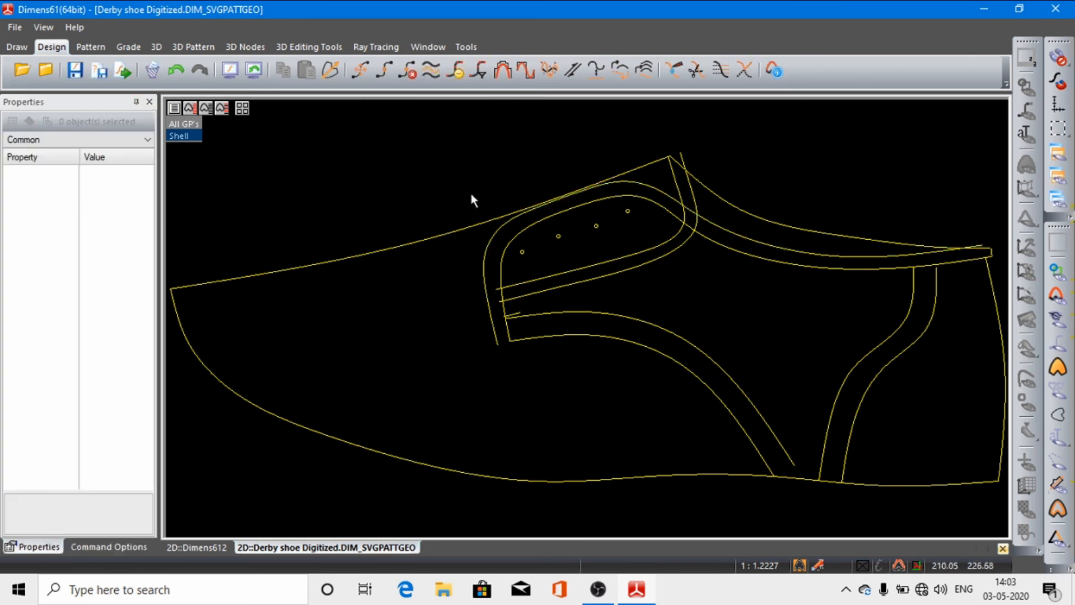
Step: Undo the smoothing of both facing and topline splines
click(176, 70)
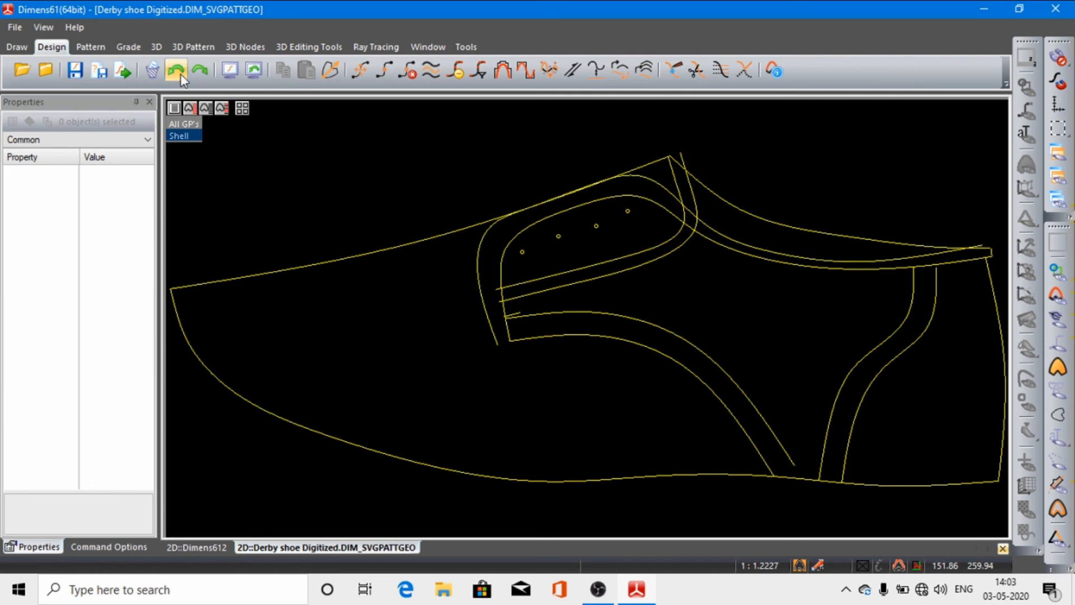
click(176, 70)
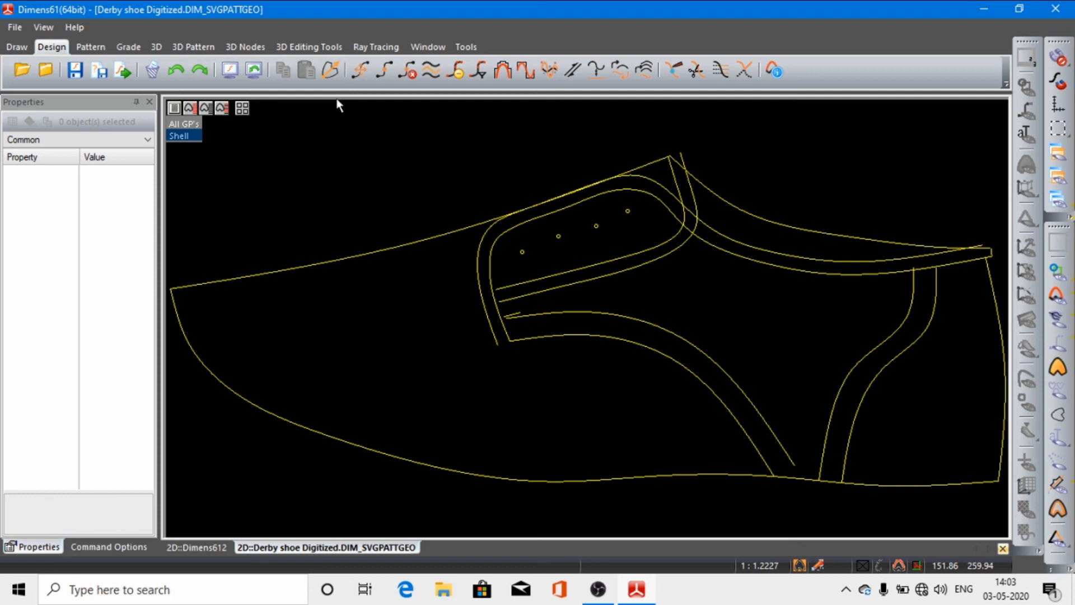
click(527, 70)
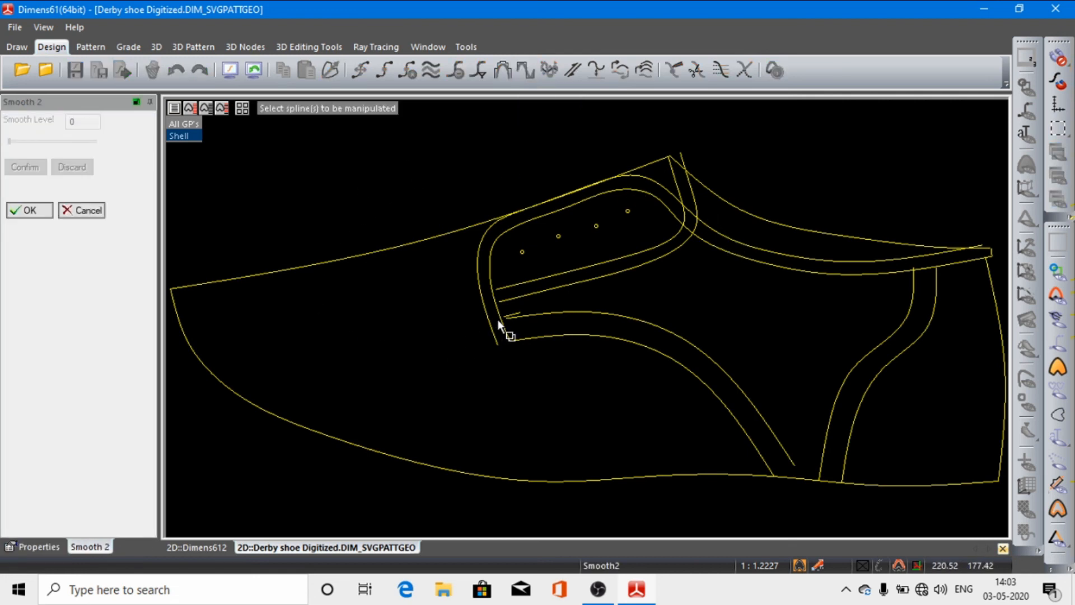
click(87, 210)
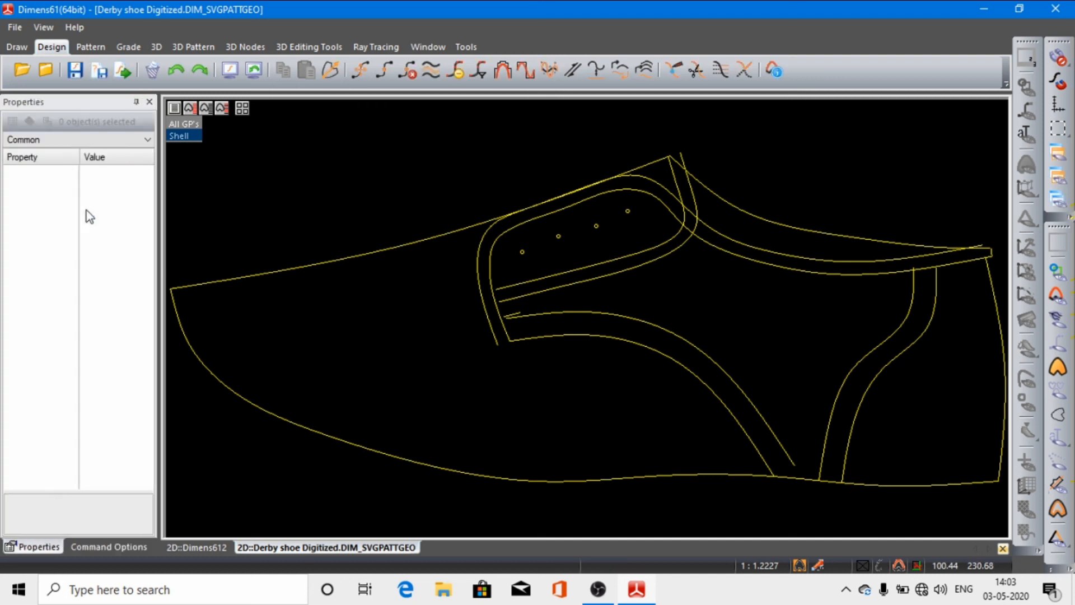
Step: Smooth the bottom outline spline of the shoe using Smooth1 with a smooth level of 28
click(504, 70)
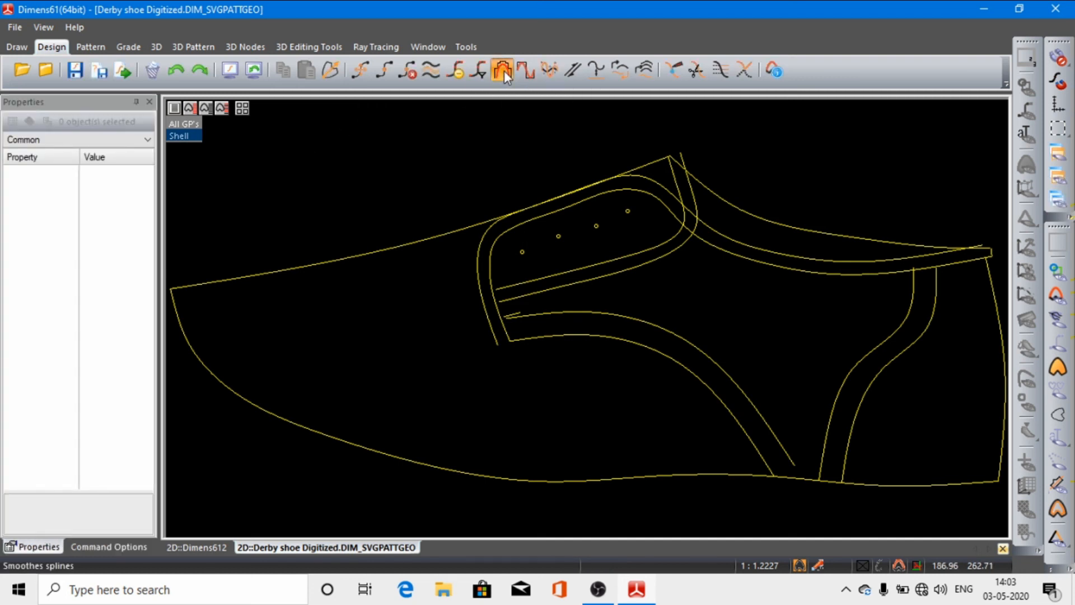
click(308, 426)
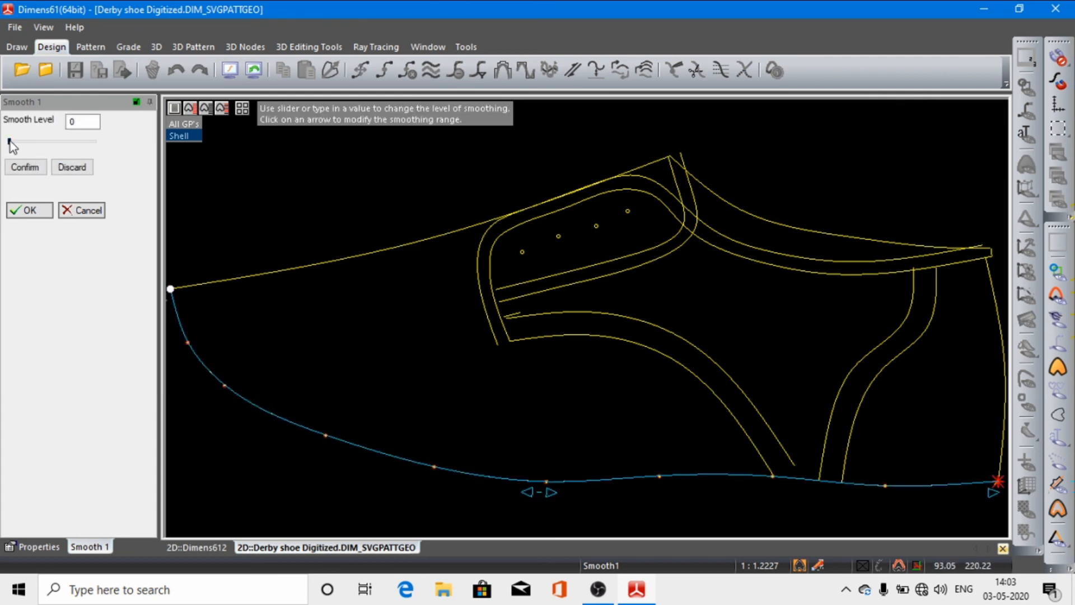
drag(9, 143, 35, 194)
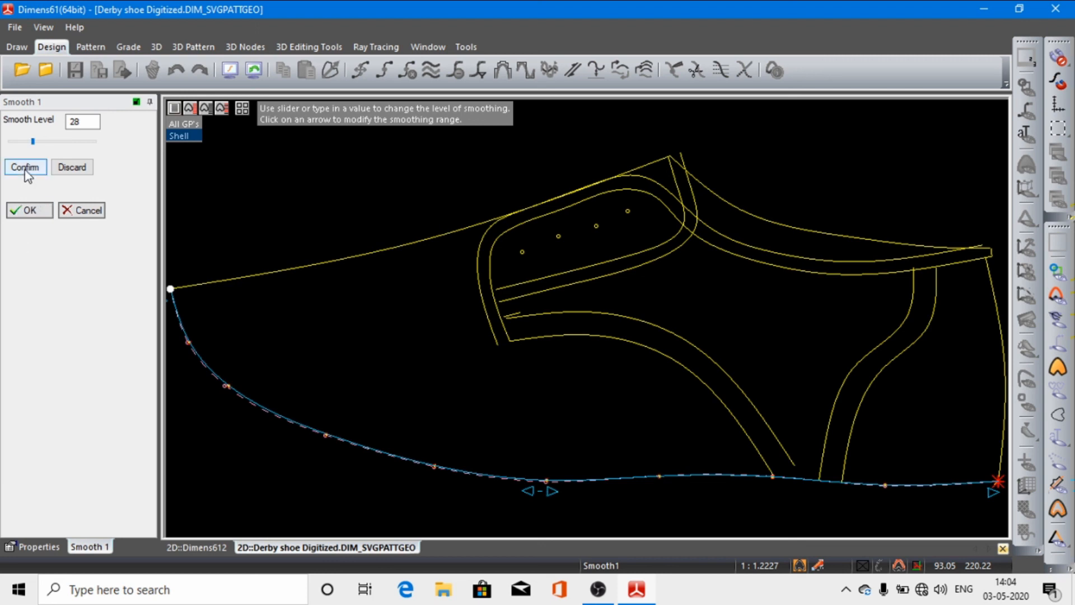
click(25, 167)
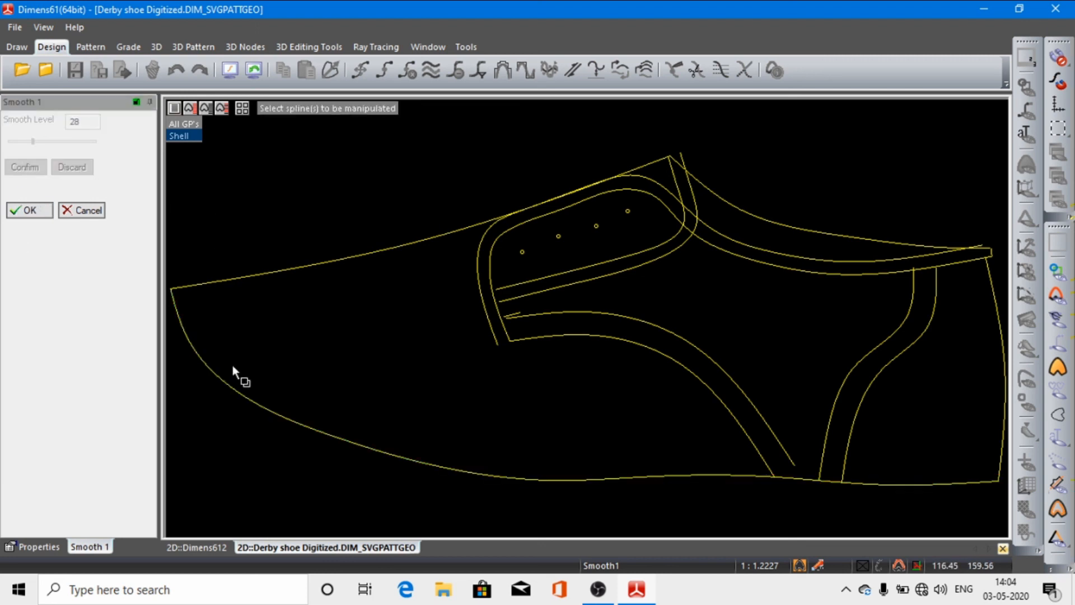
click(246, 396)
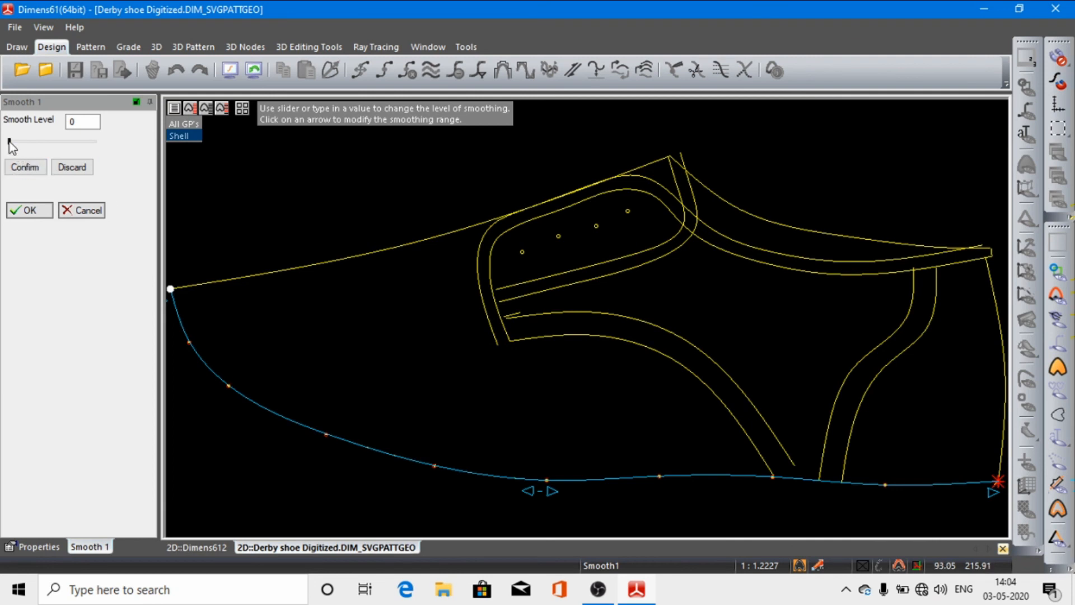
mouse_move(9, 142)
mouse_down()
mouse_move(115, 144)
mouse_move(78, 156)
mouse_move(2, 157)
mouse_up()
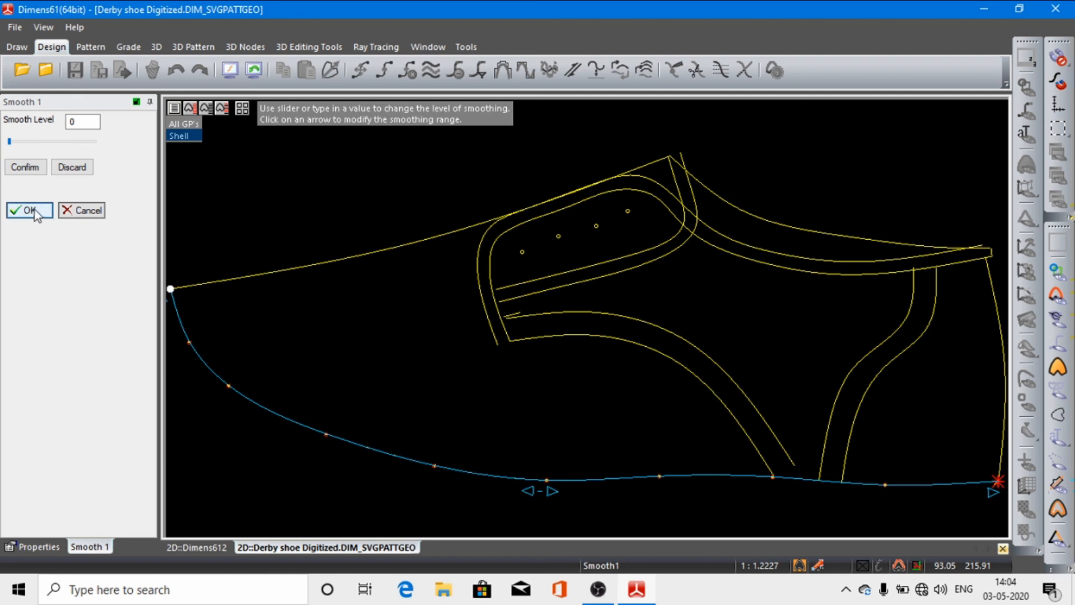
click(29, 210)
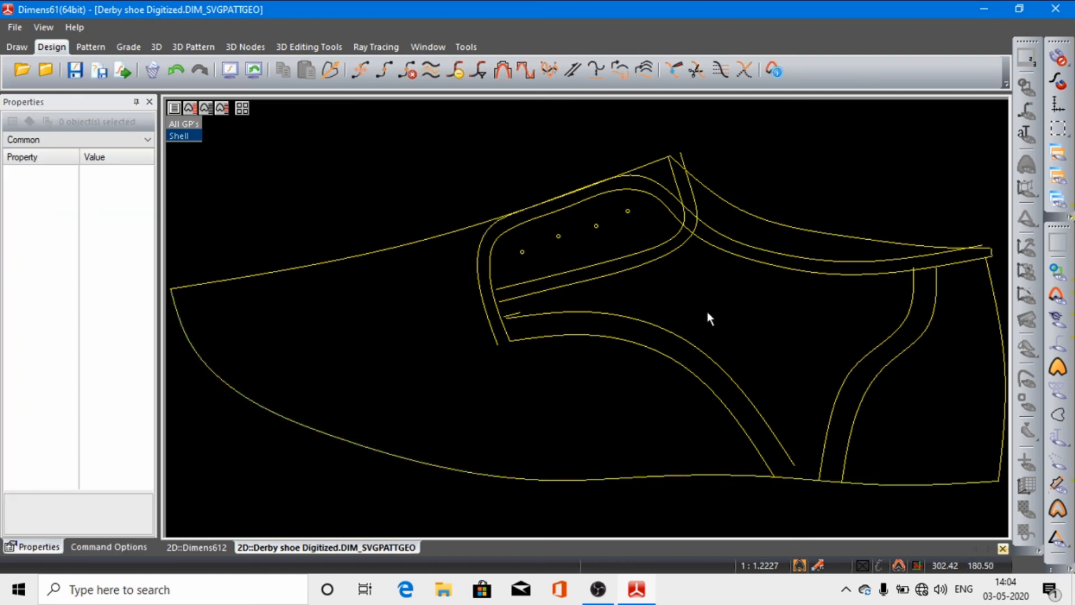
Step: Change the orientation of the upper front outline spline running from the toe to the top of the facing
click(569, 71)
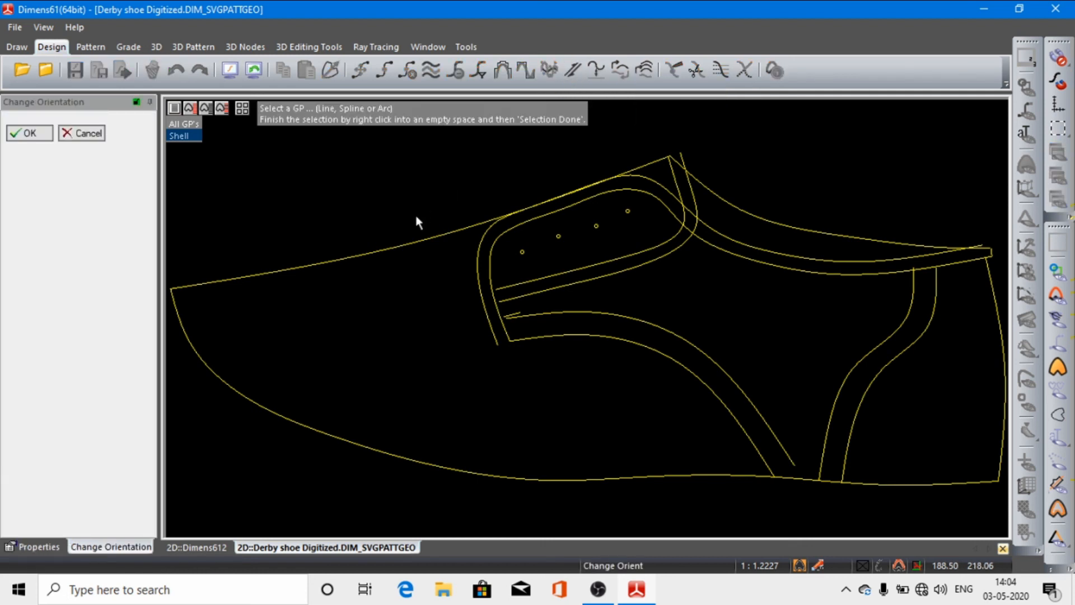
click(362, 255)
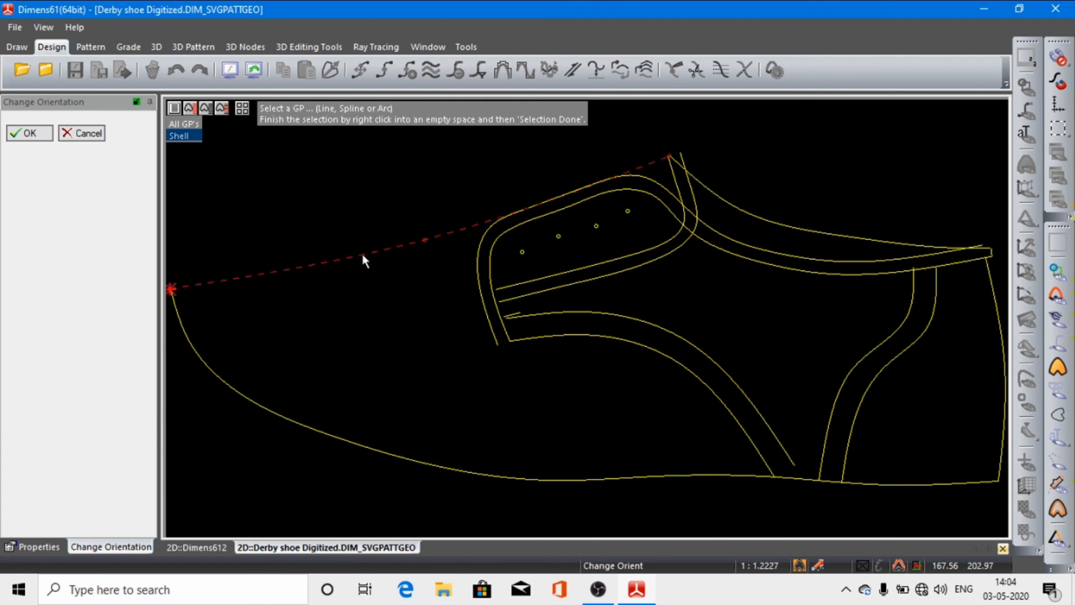
right_click(335, 227)
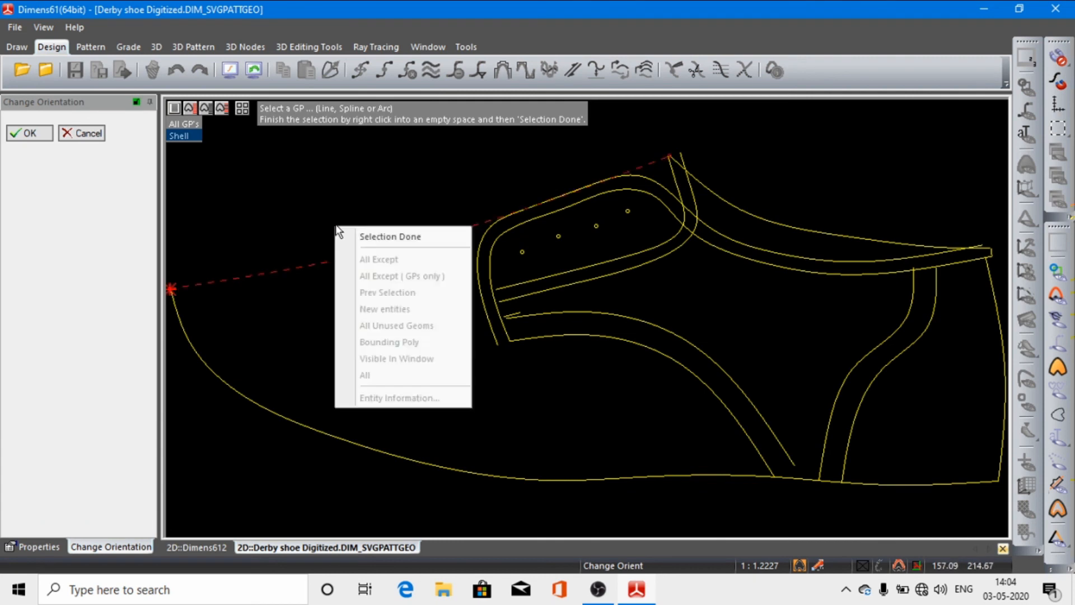
click(362, 237)
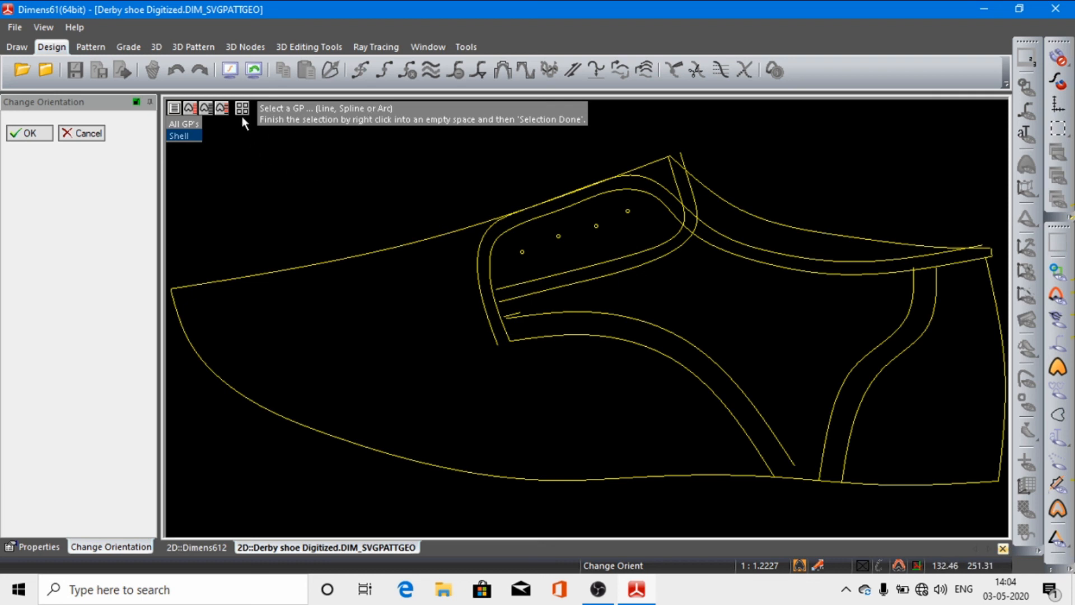
click(31, 133)
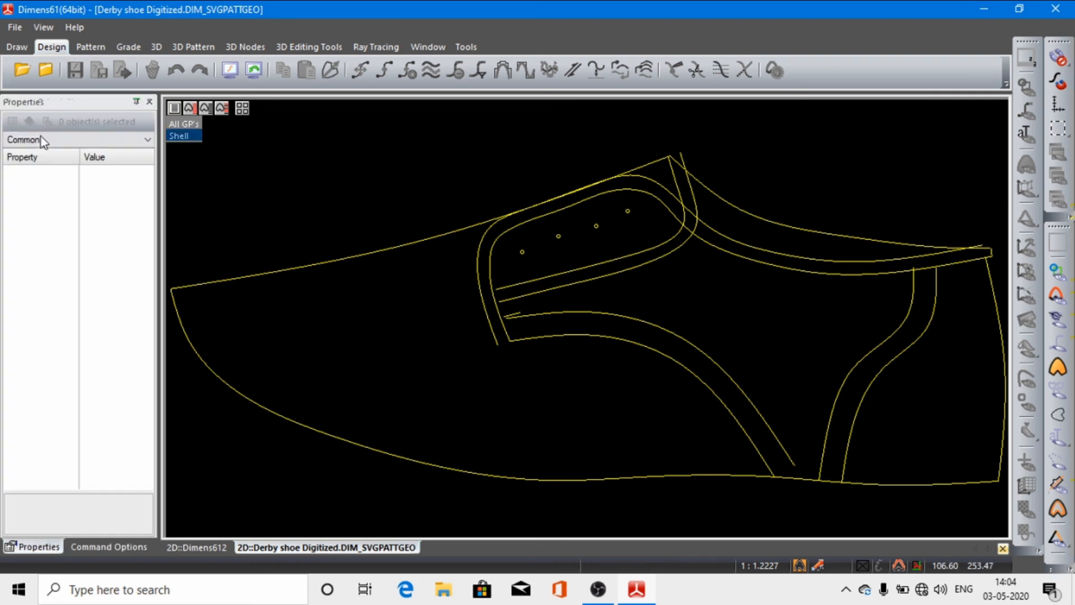
Step: Switch to the Dimens612 drawing and finish the open break point manipulation command
click(574, 70)
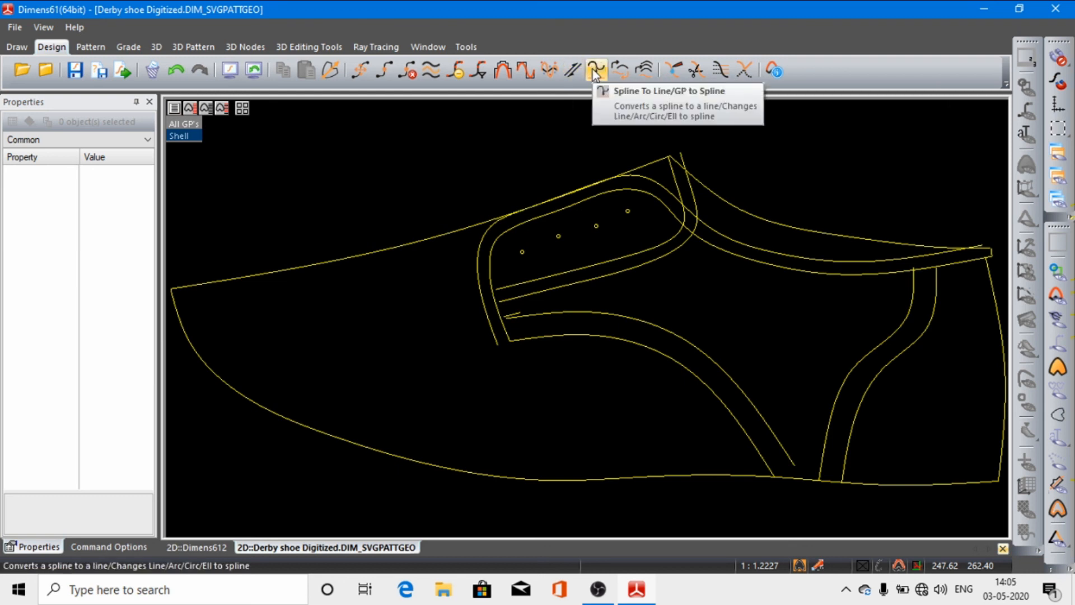
click(193, 548)
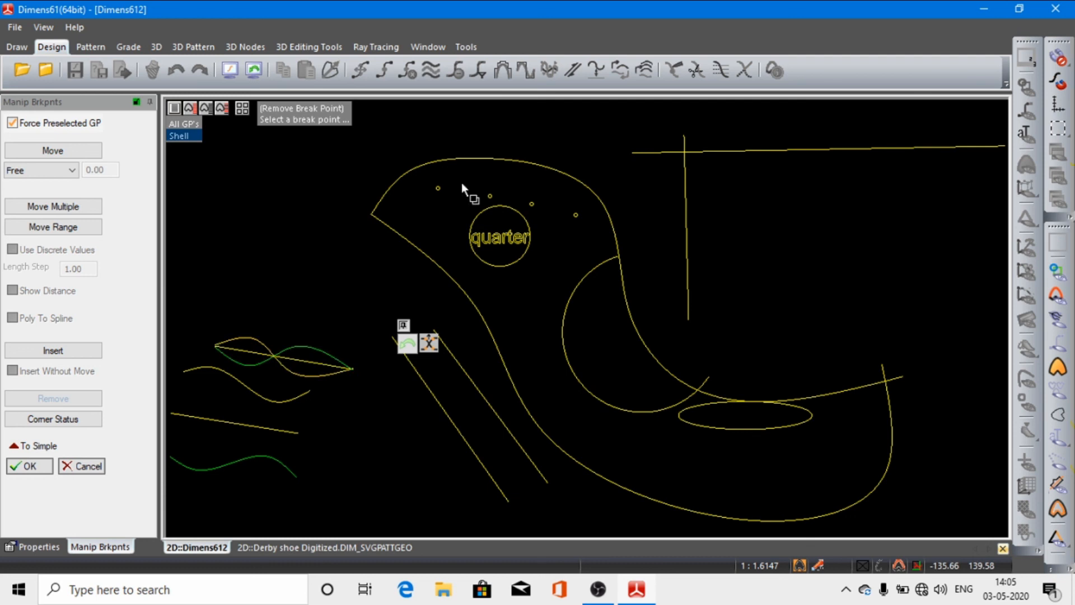
click(29, 465)
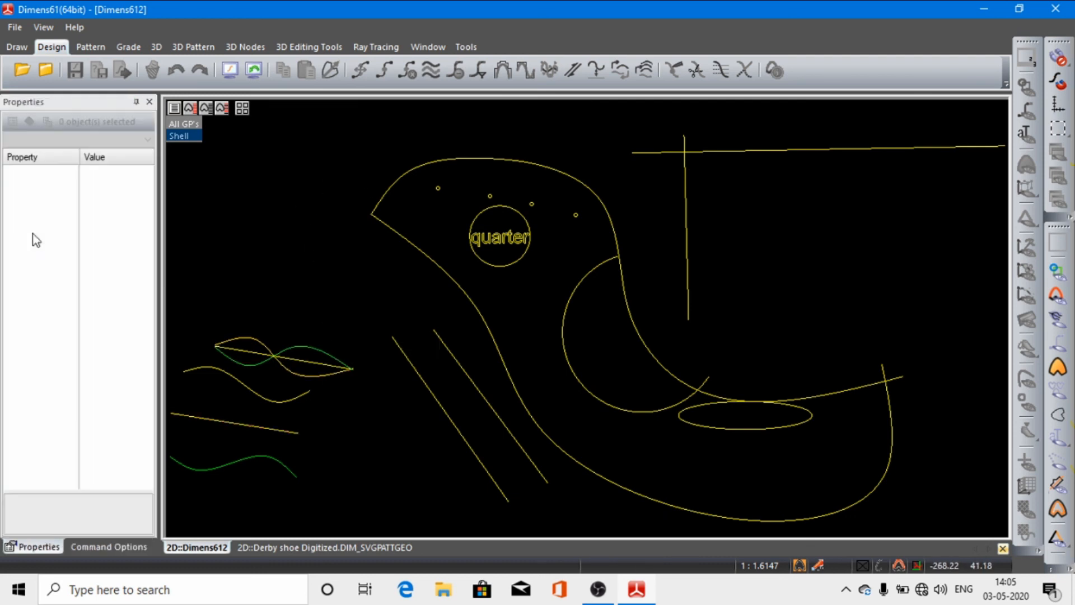
Step: Convert the separate wavy yellow spline just below the crossed curves into a straight line with Spline to Line
click(276, 402)
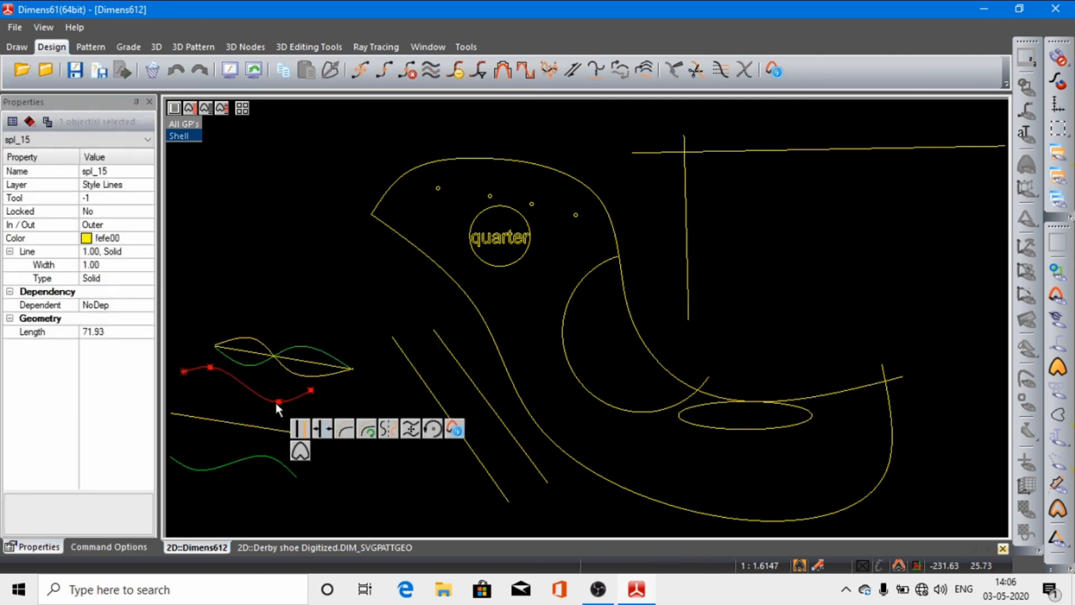
click(598, 70)
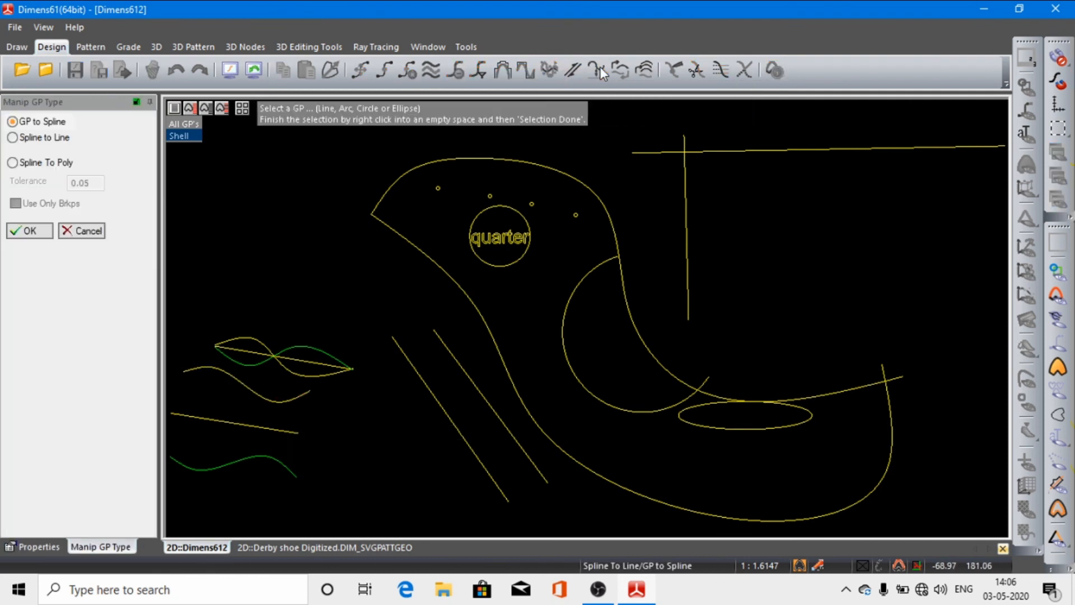
click(13, 138)
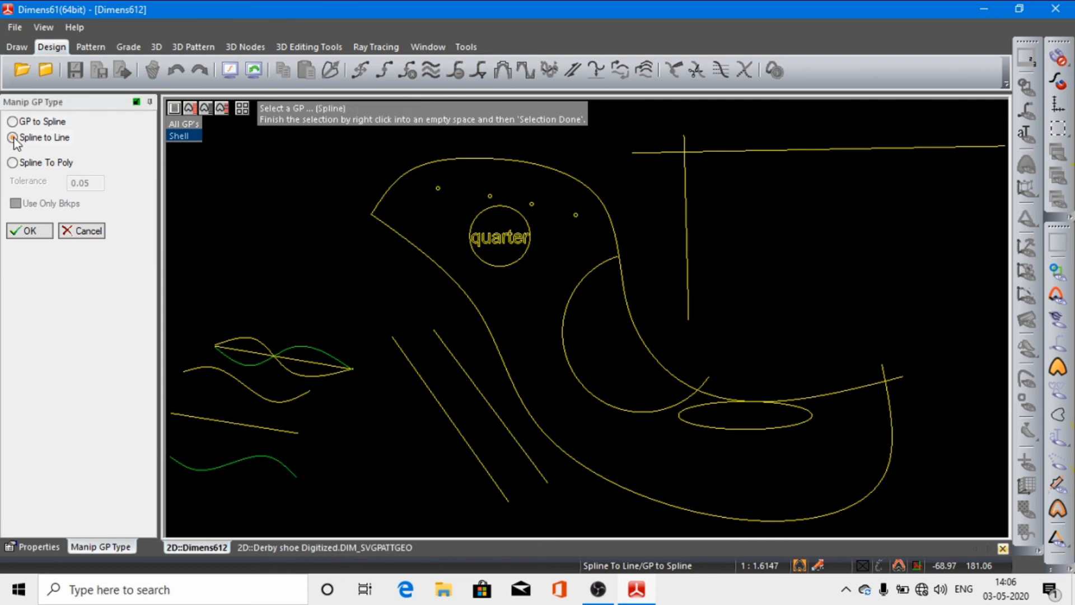
click(267, 399)
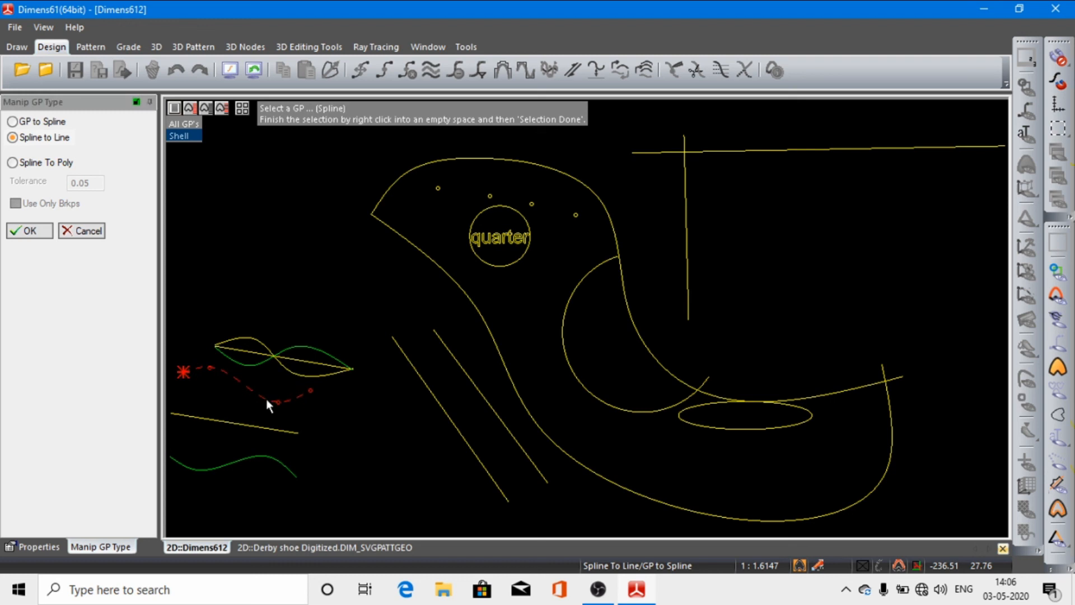
right_click(234, 302)
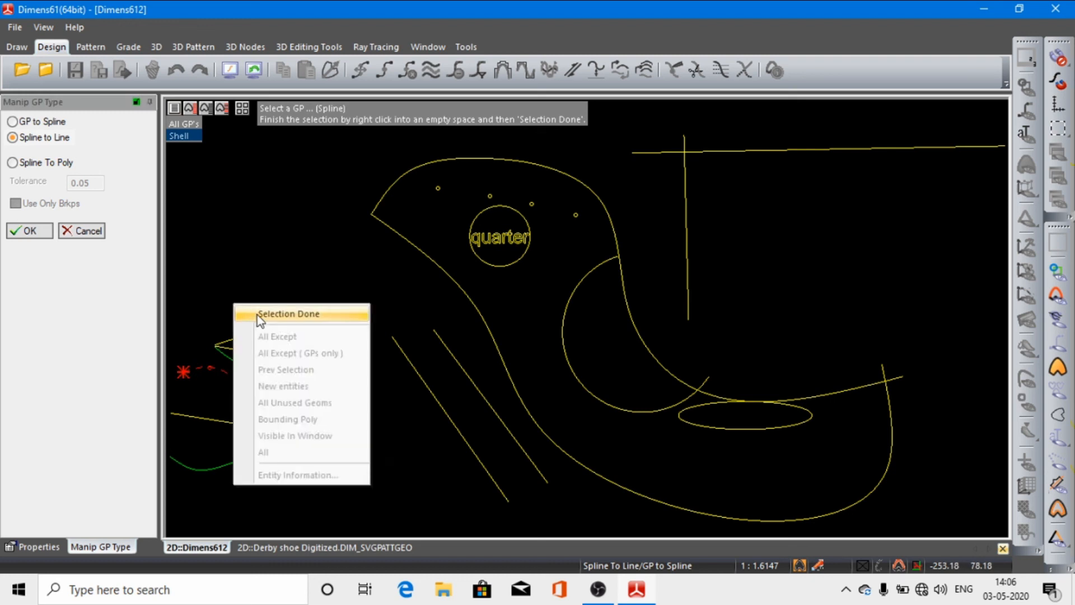
click(288, 314)
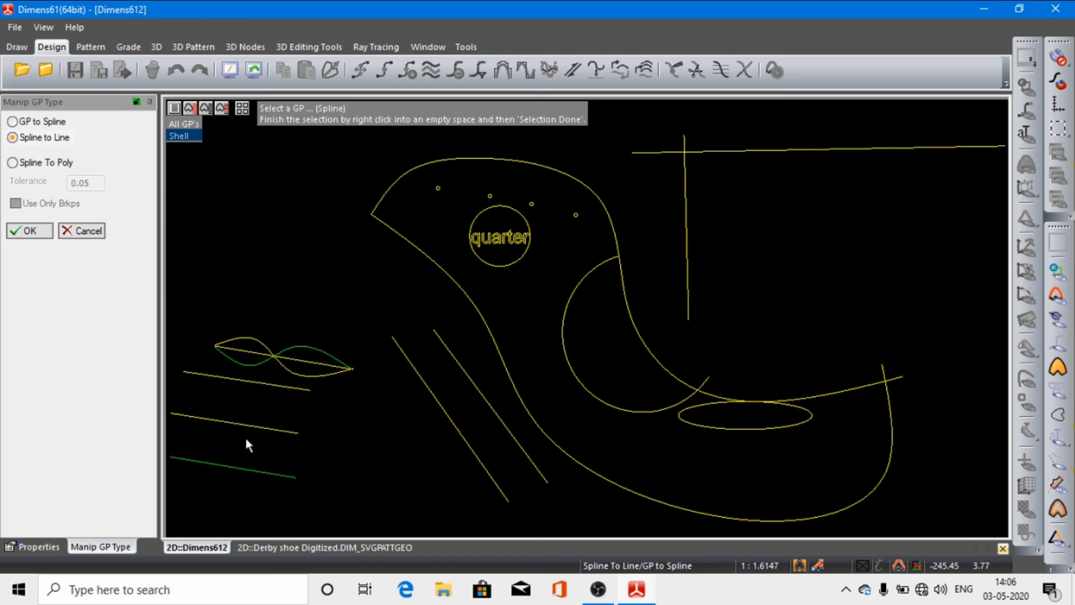